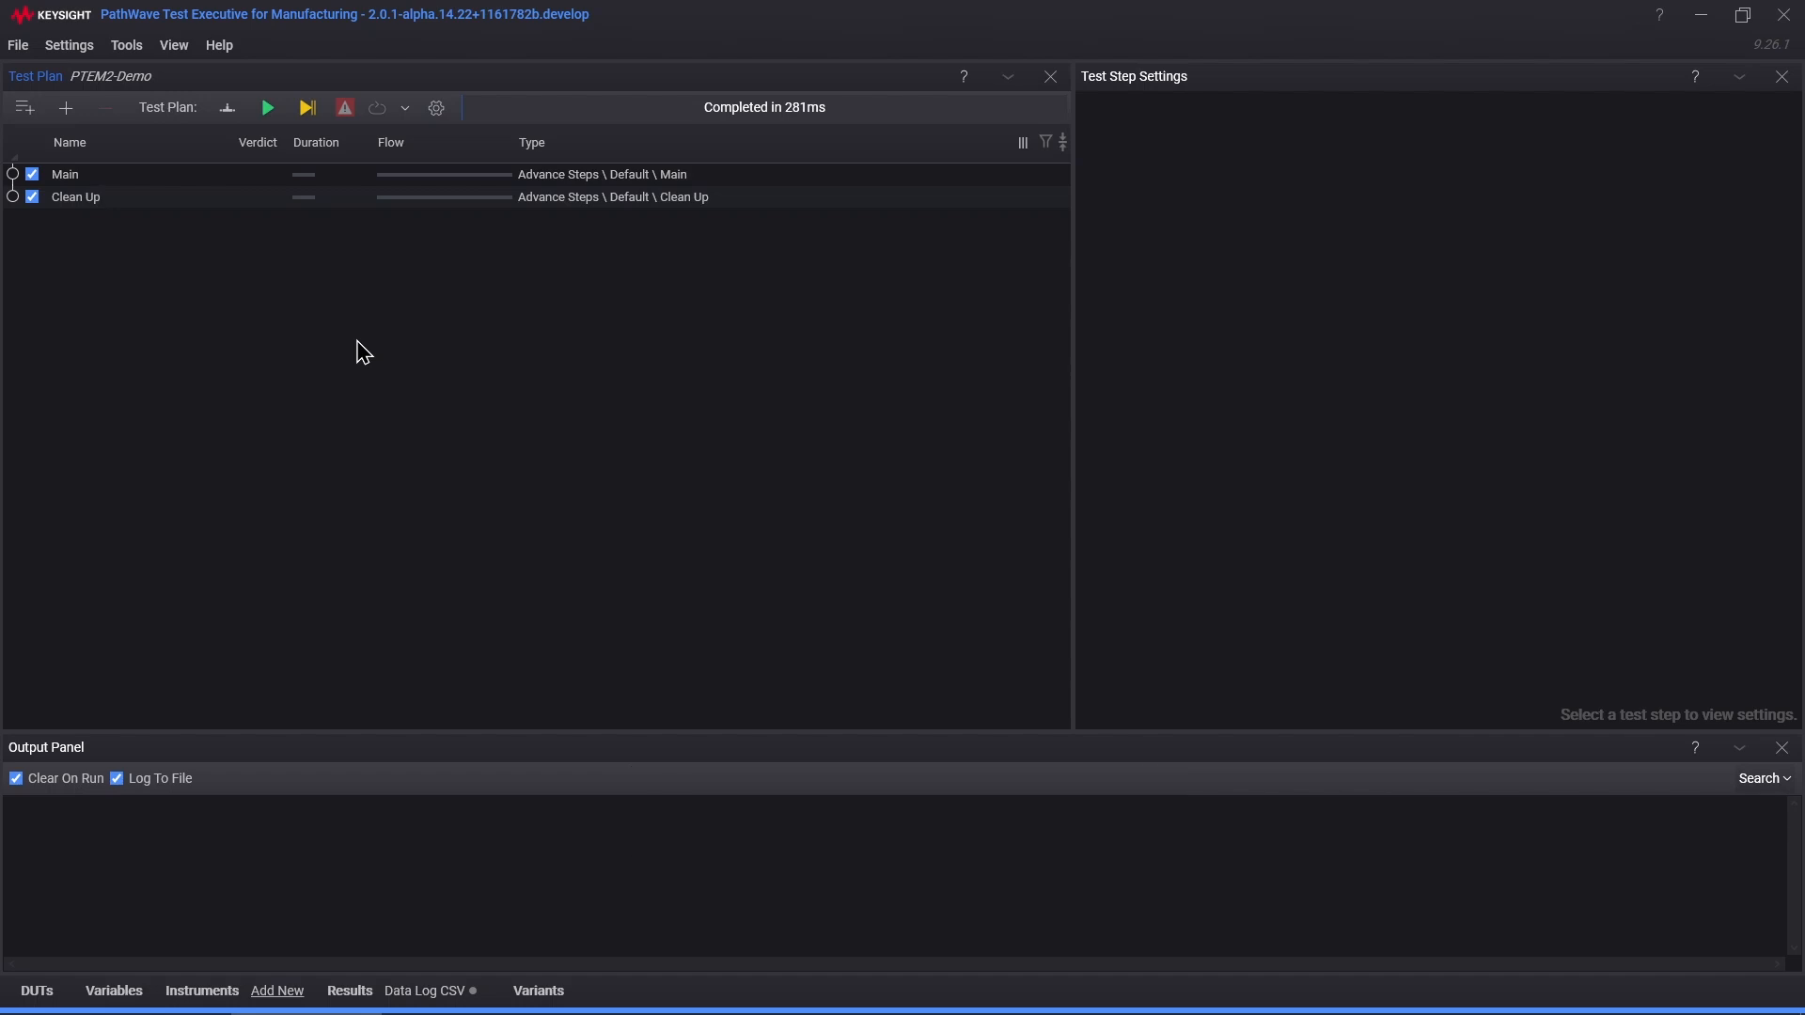
Step: Open Instrument Discovery filtered to Detected (Unsupported), revealing the SFP Handler SCPI Server on port 5045
left_click(128, 47)
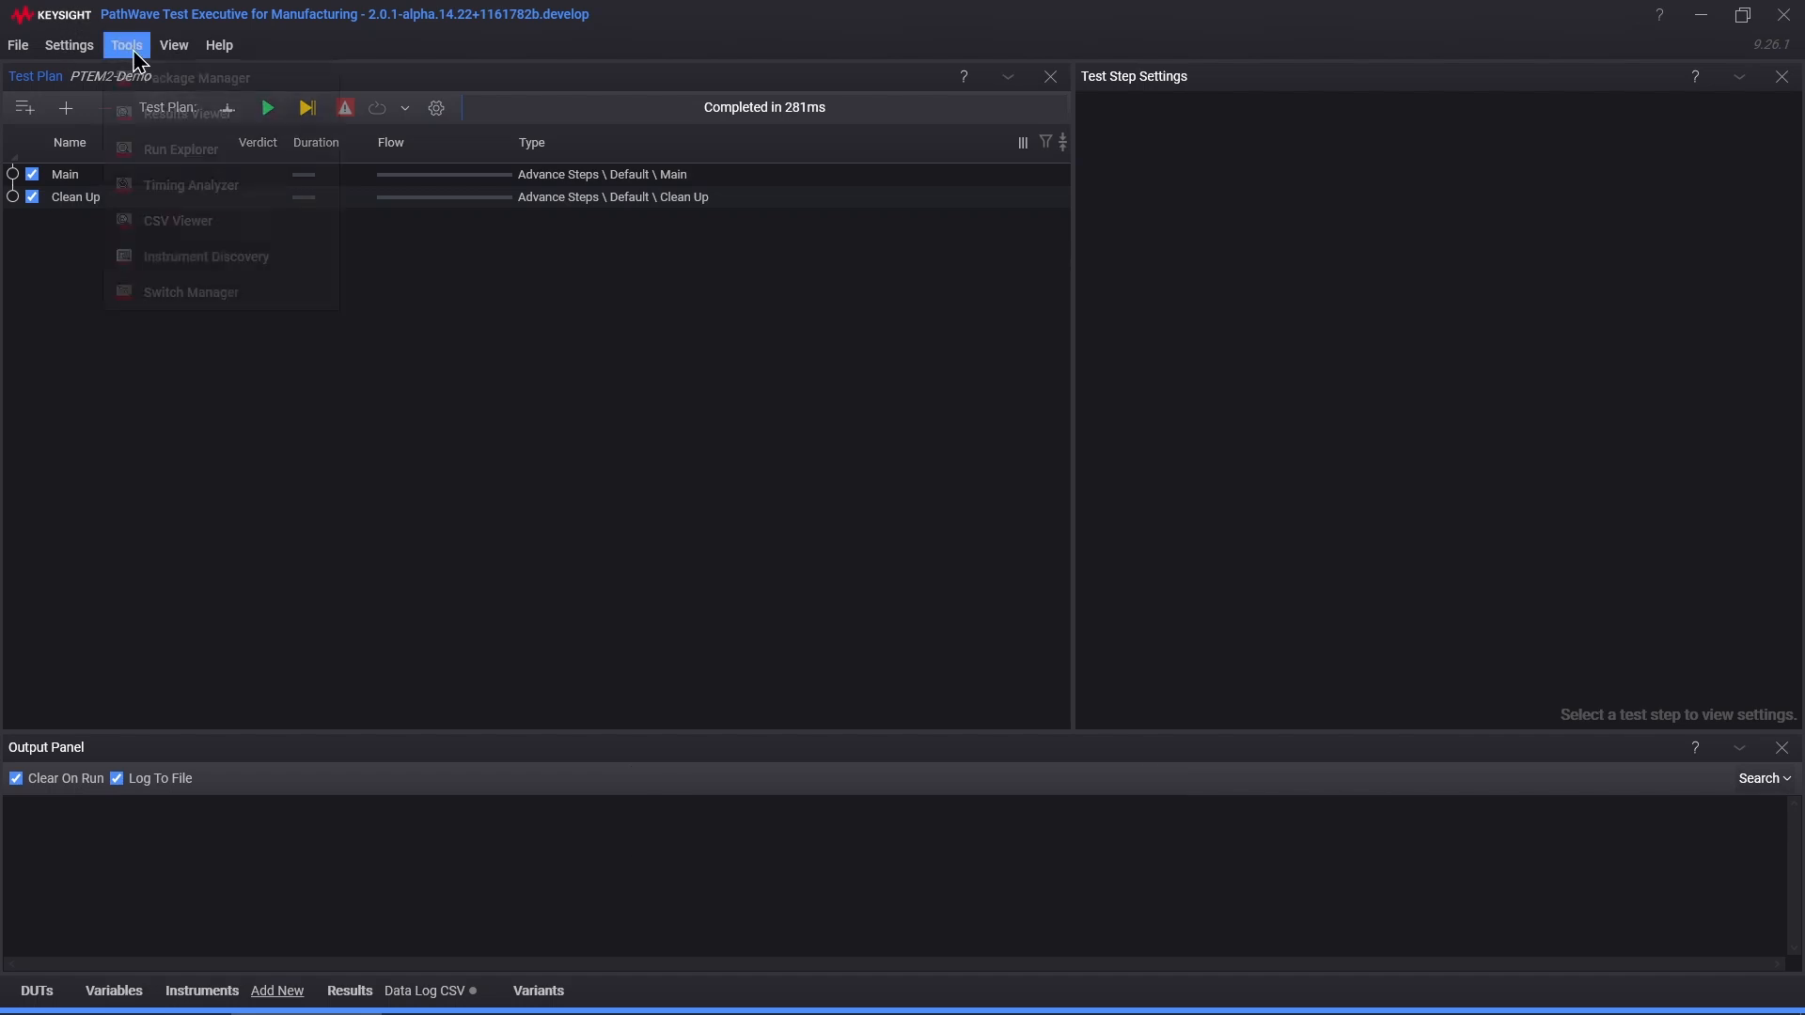
left_click(278, 260)
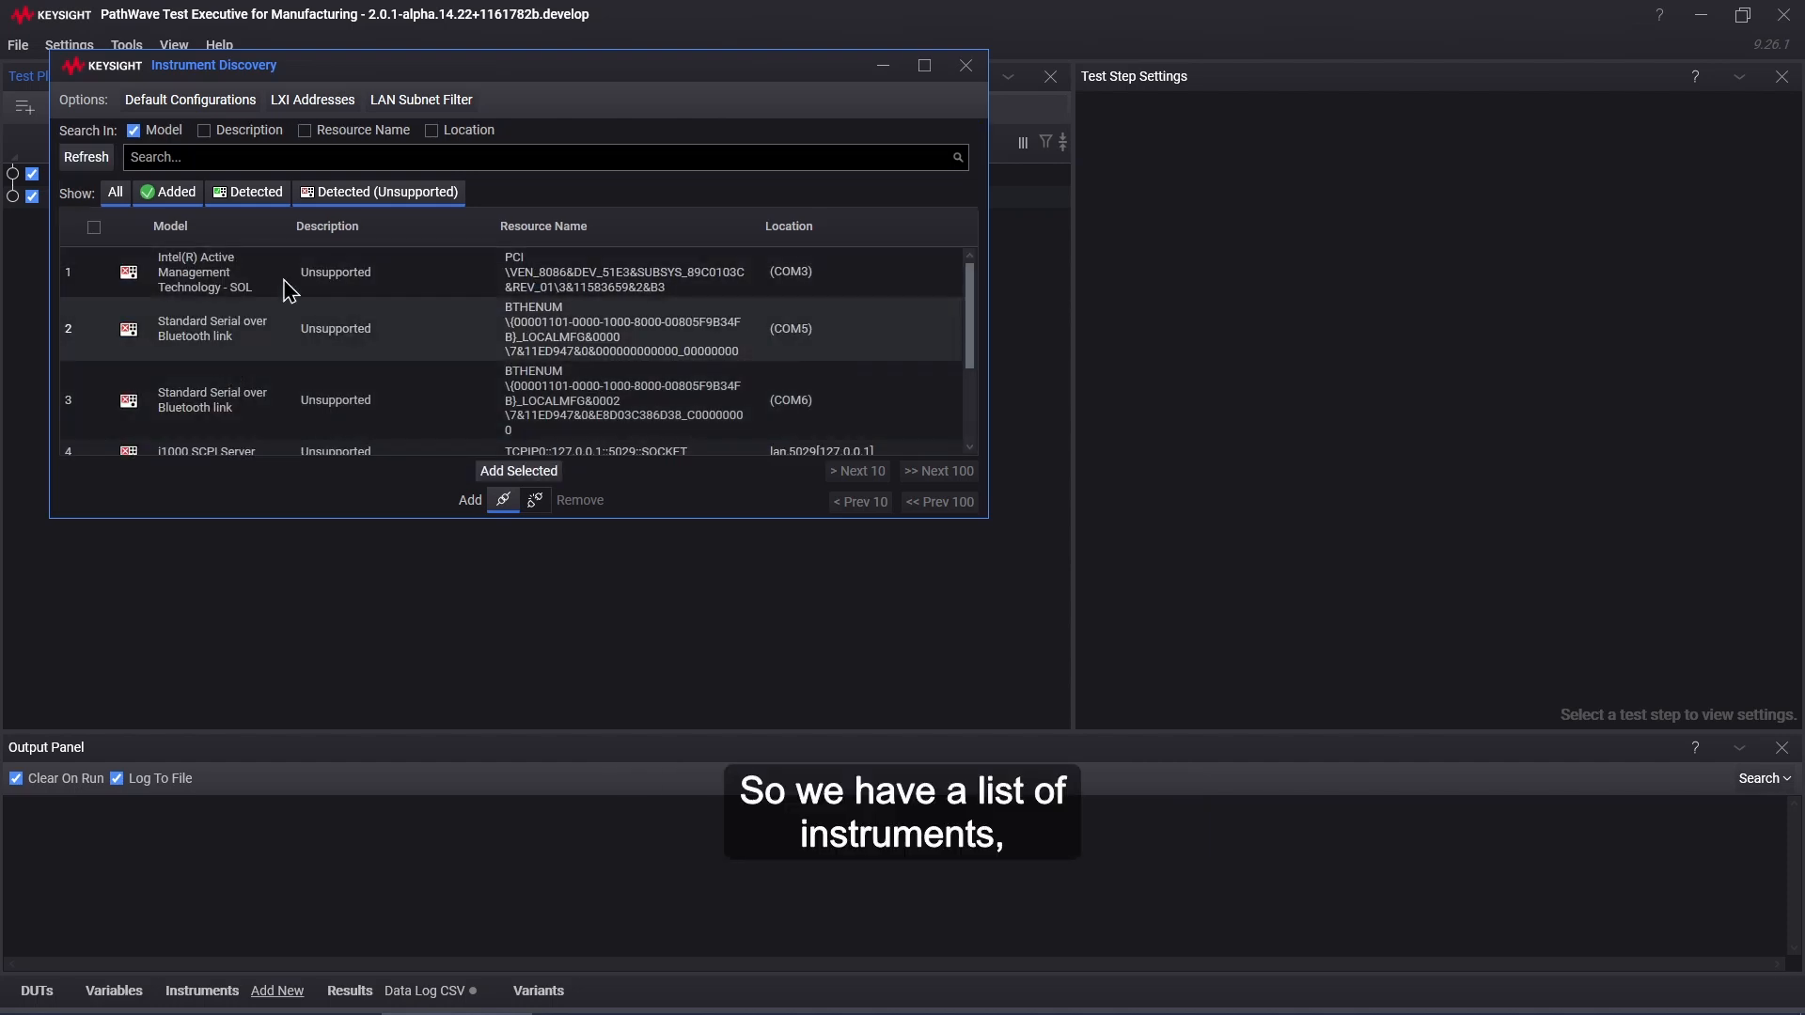
left_click(115, 192)
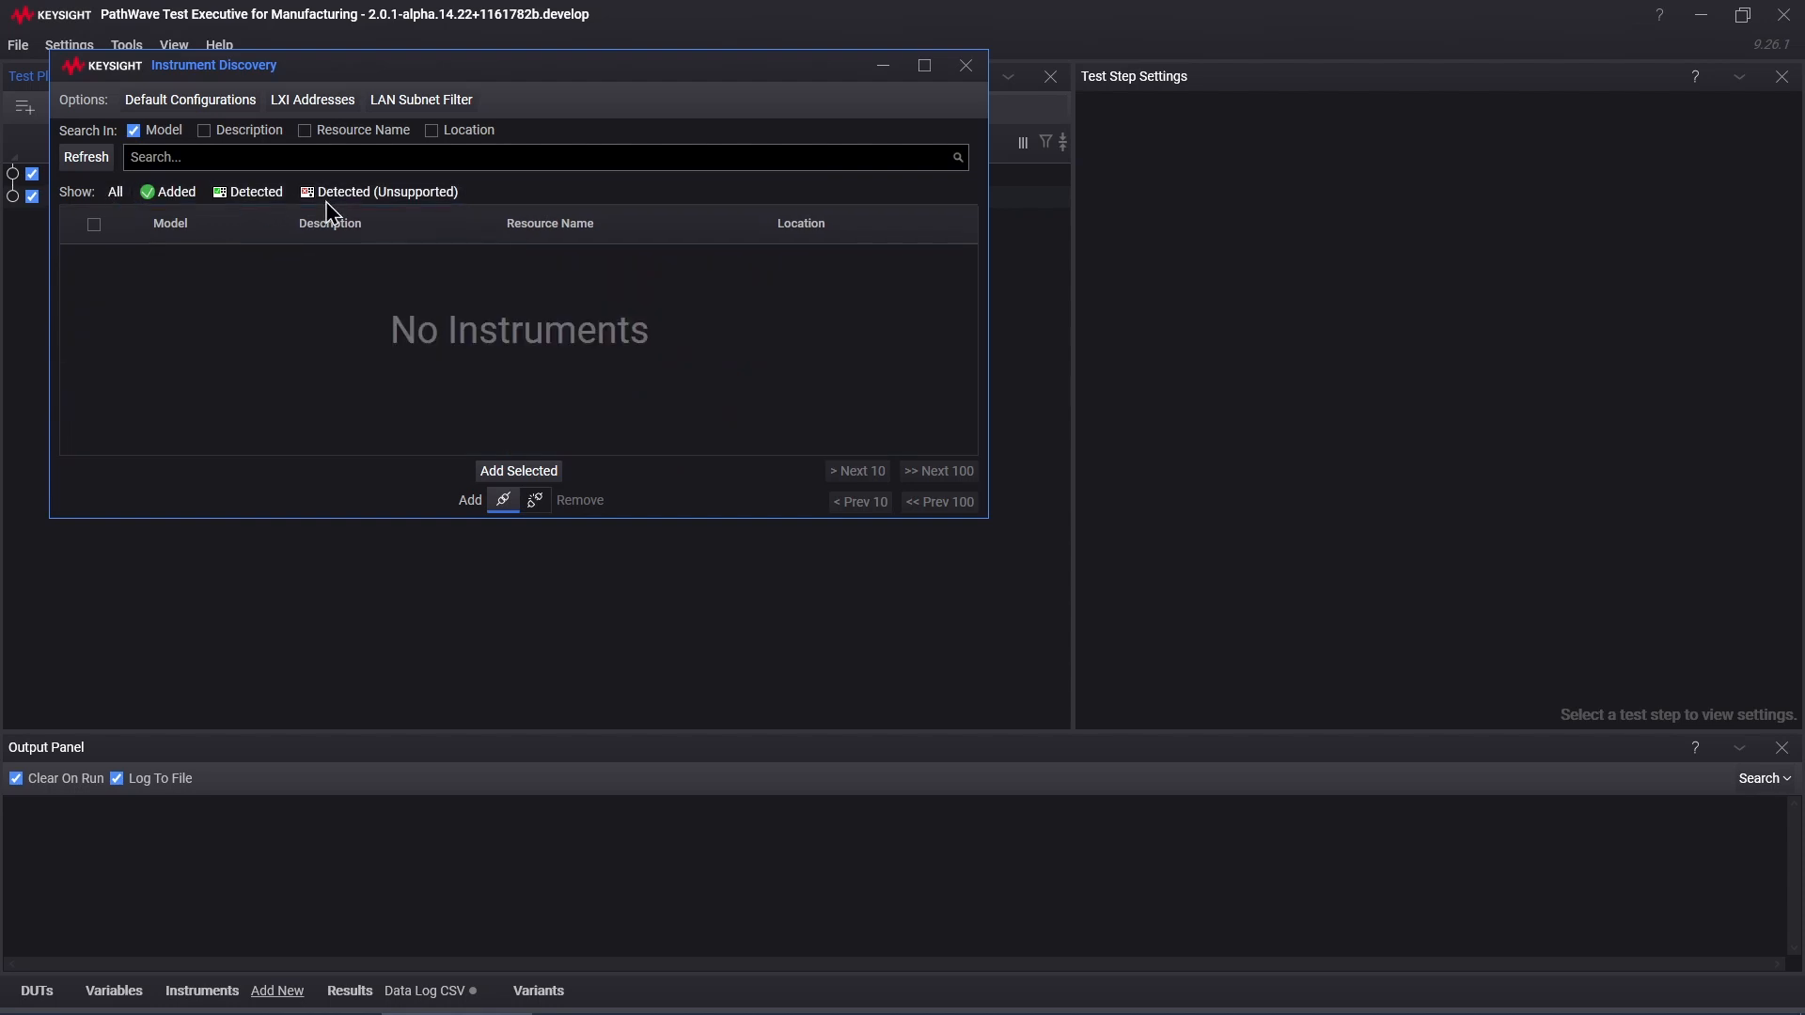
left_click(395, 197)
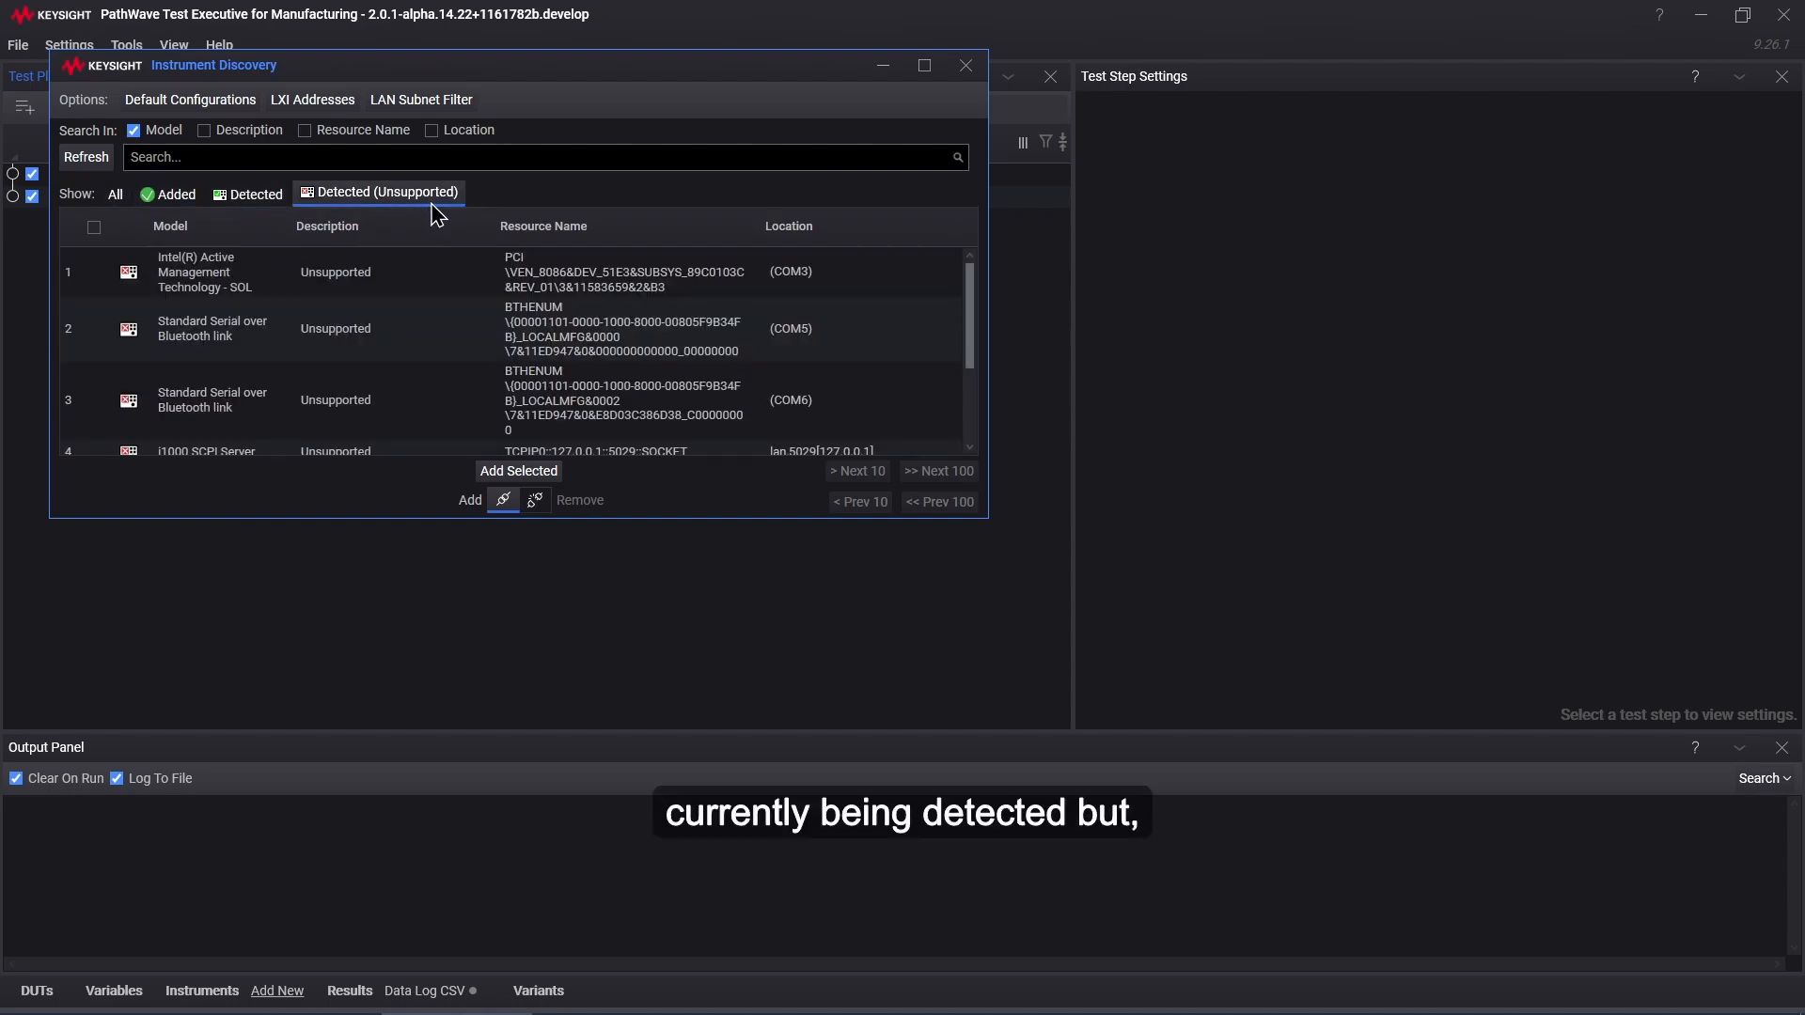
scroll(363, 343, "down", 1)
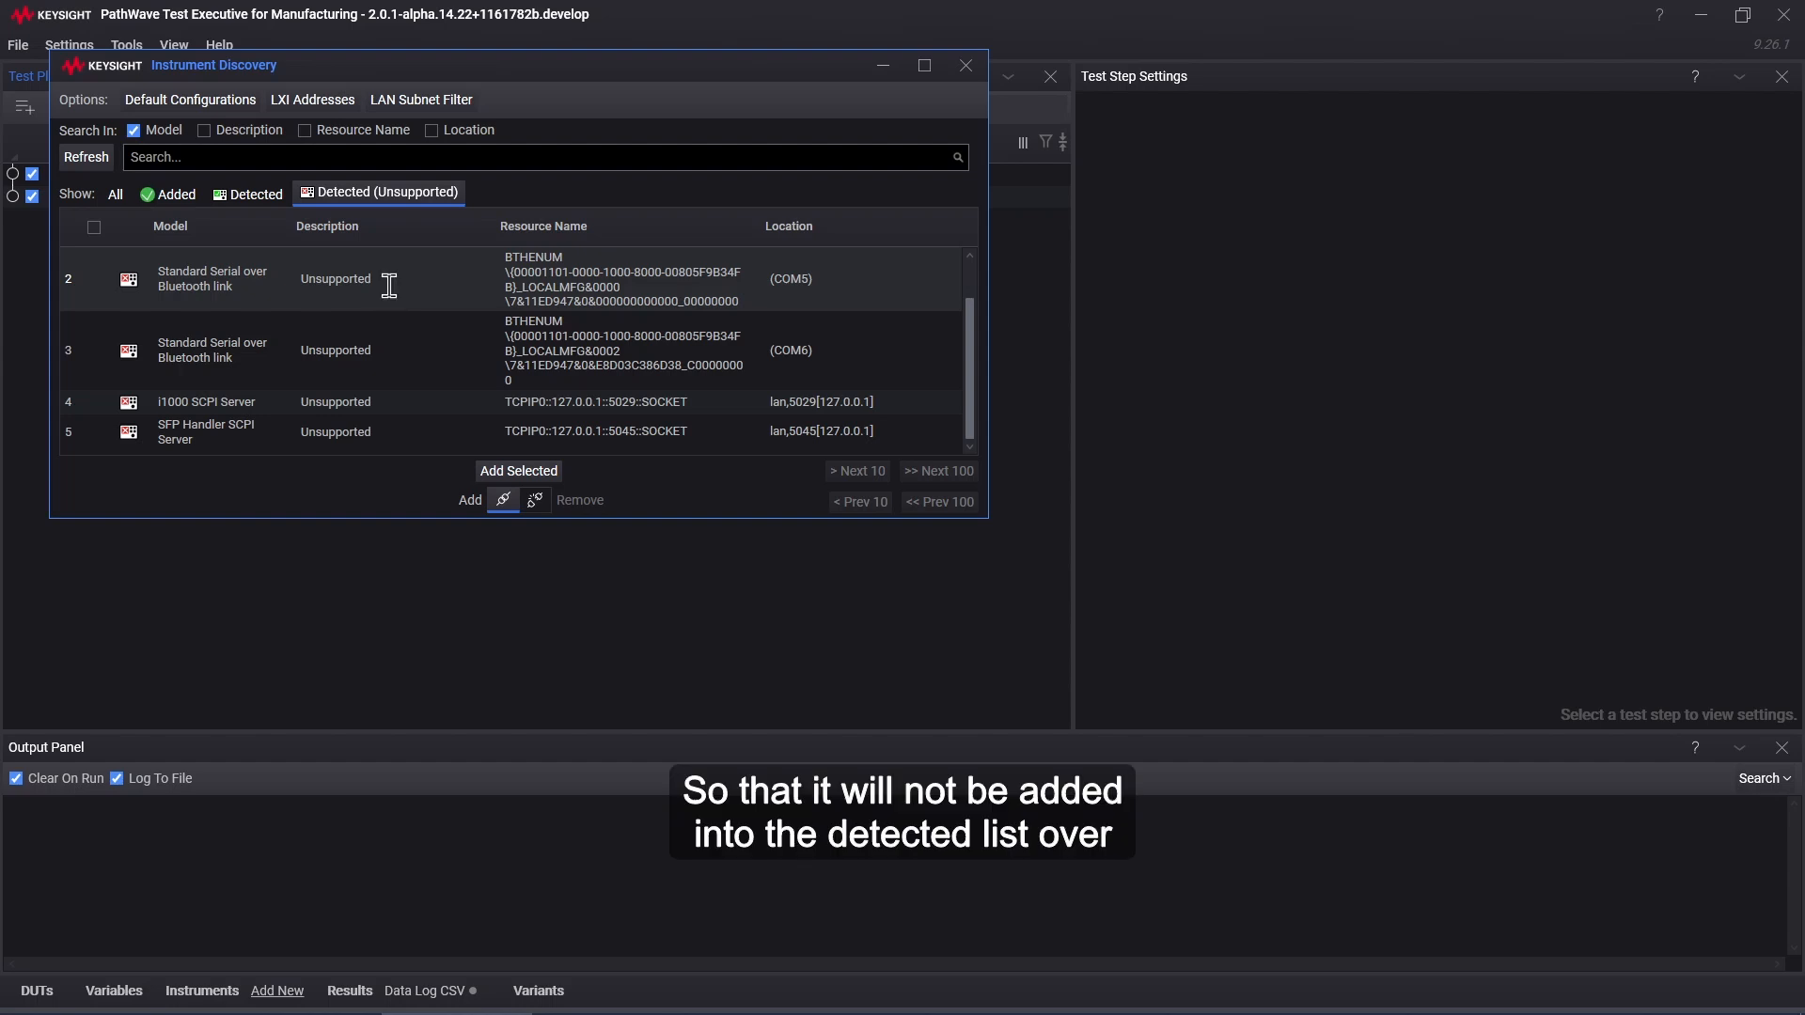
left_click(247, 195)
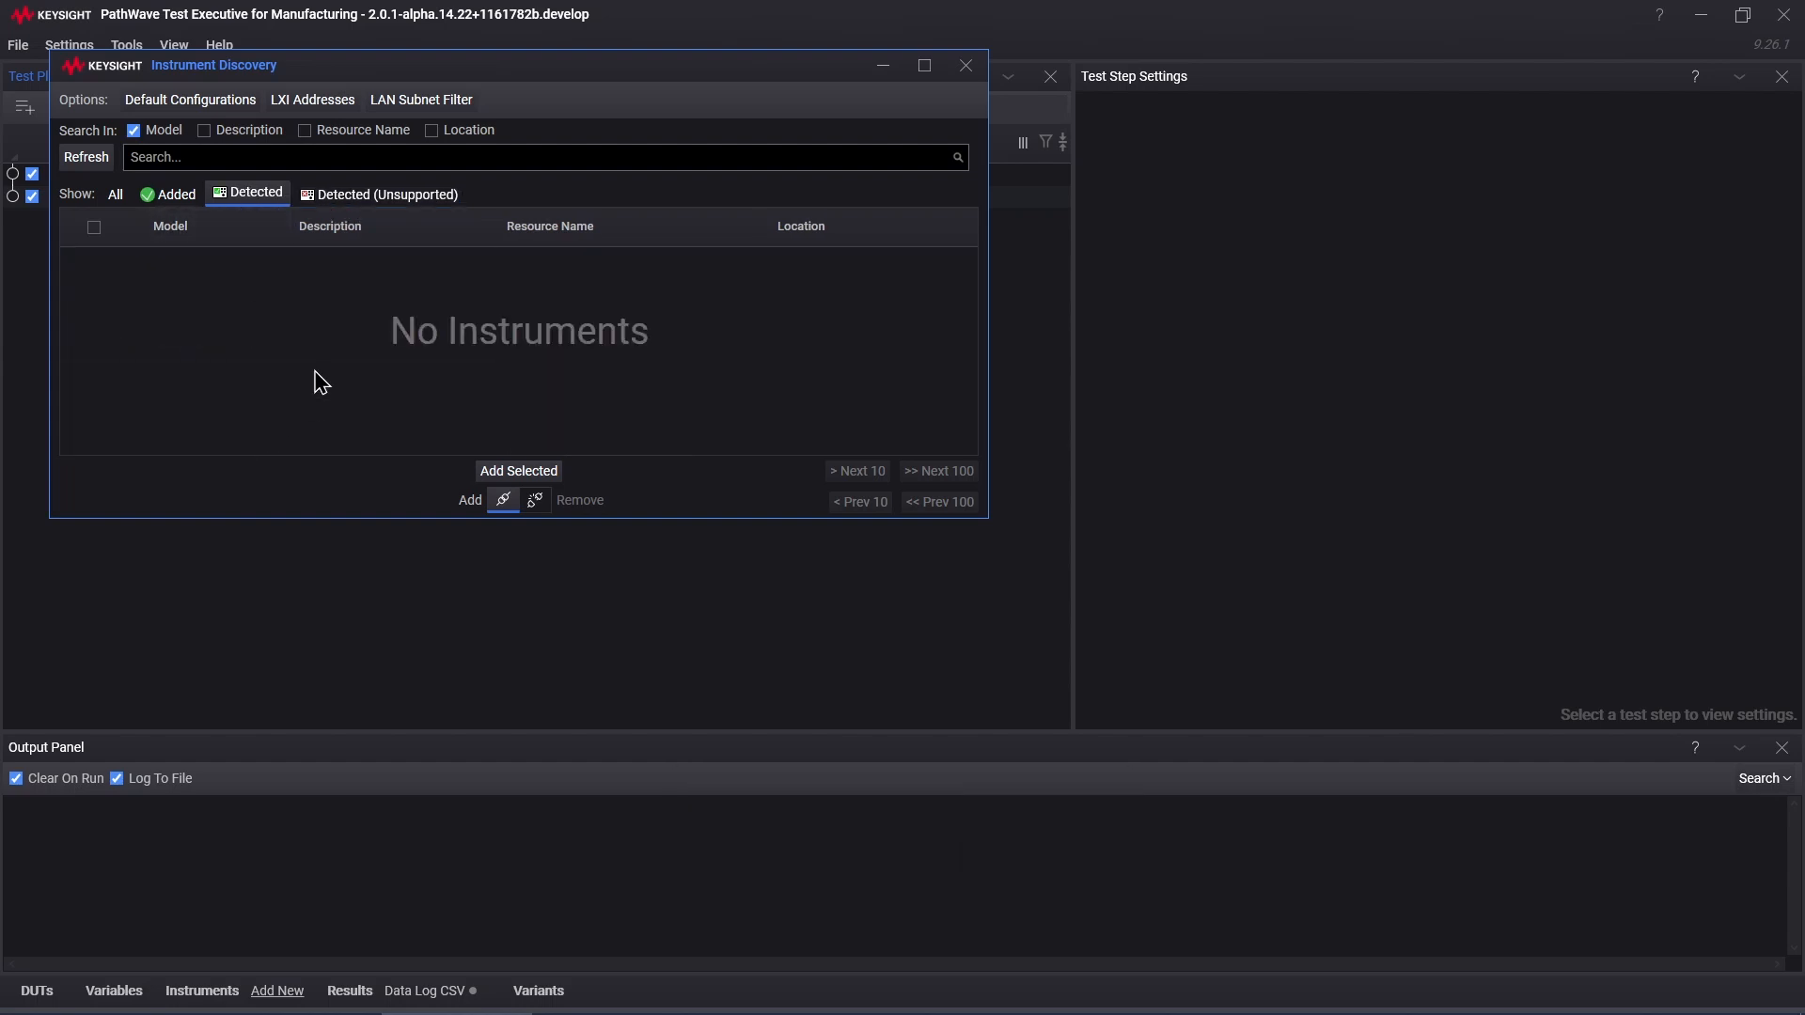
left_click(350, 193)
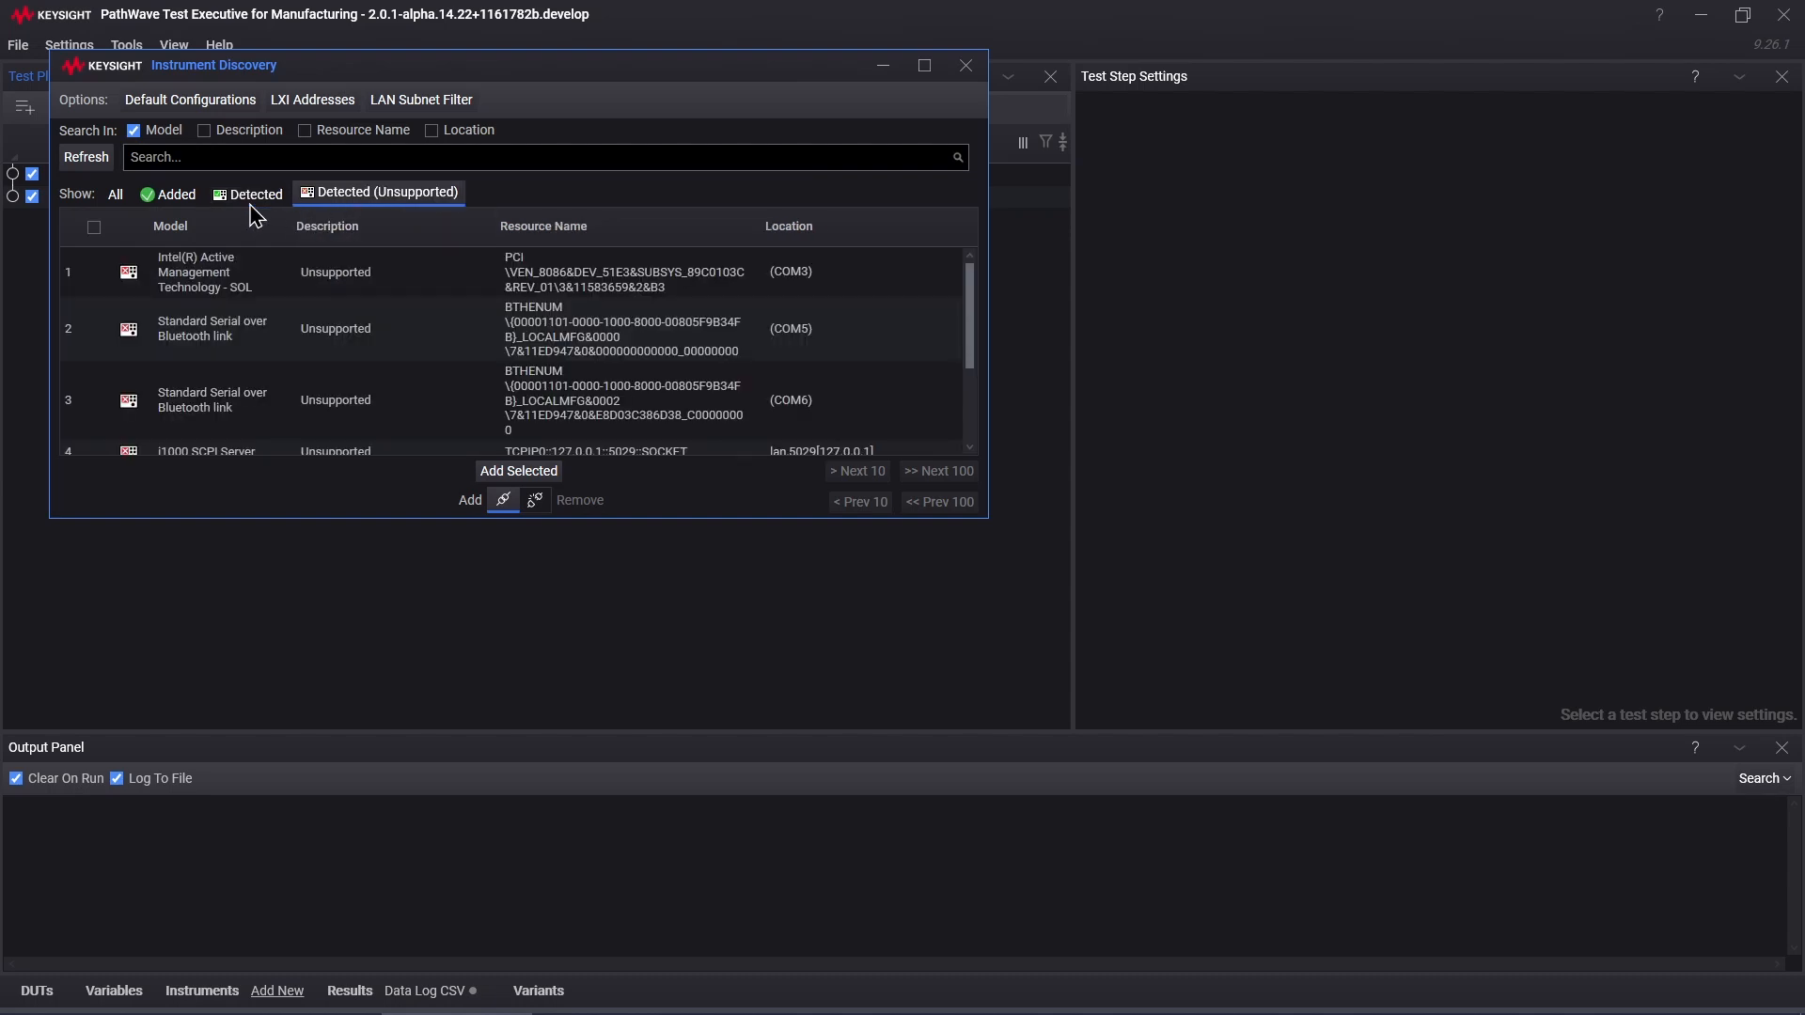
scroll(419, 329, "down", 2)
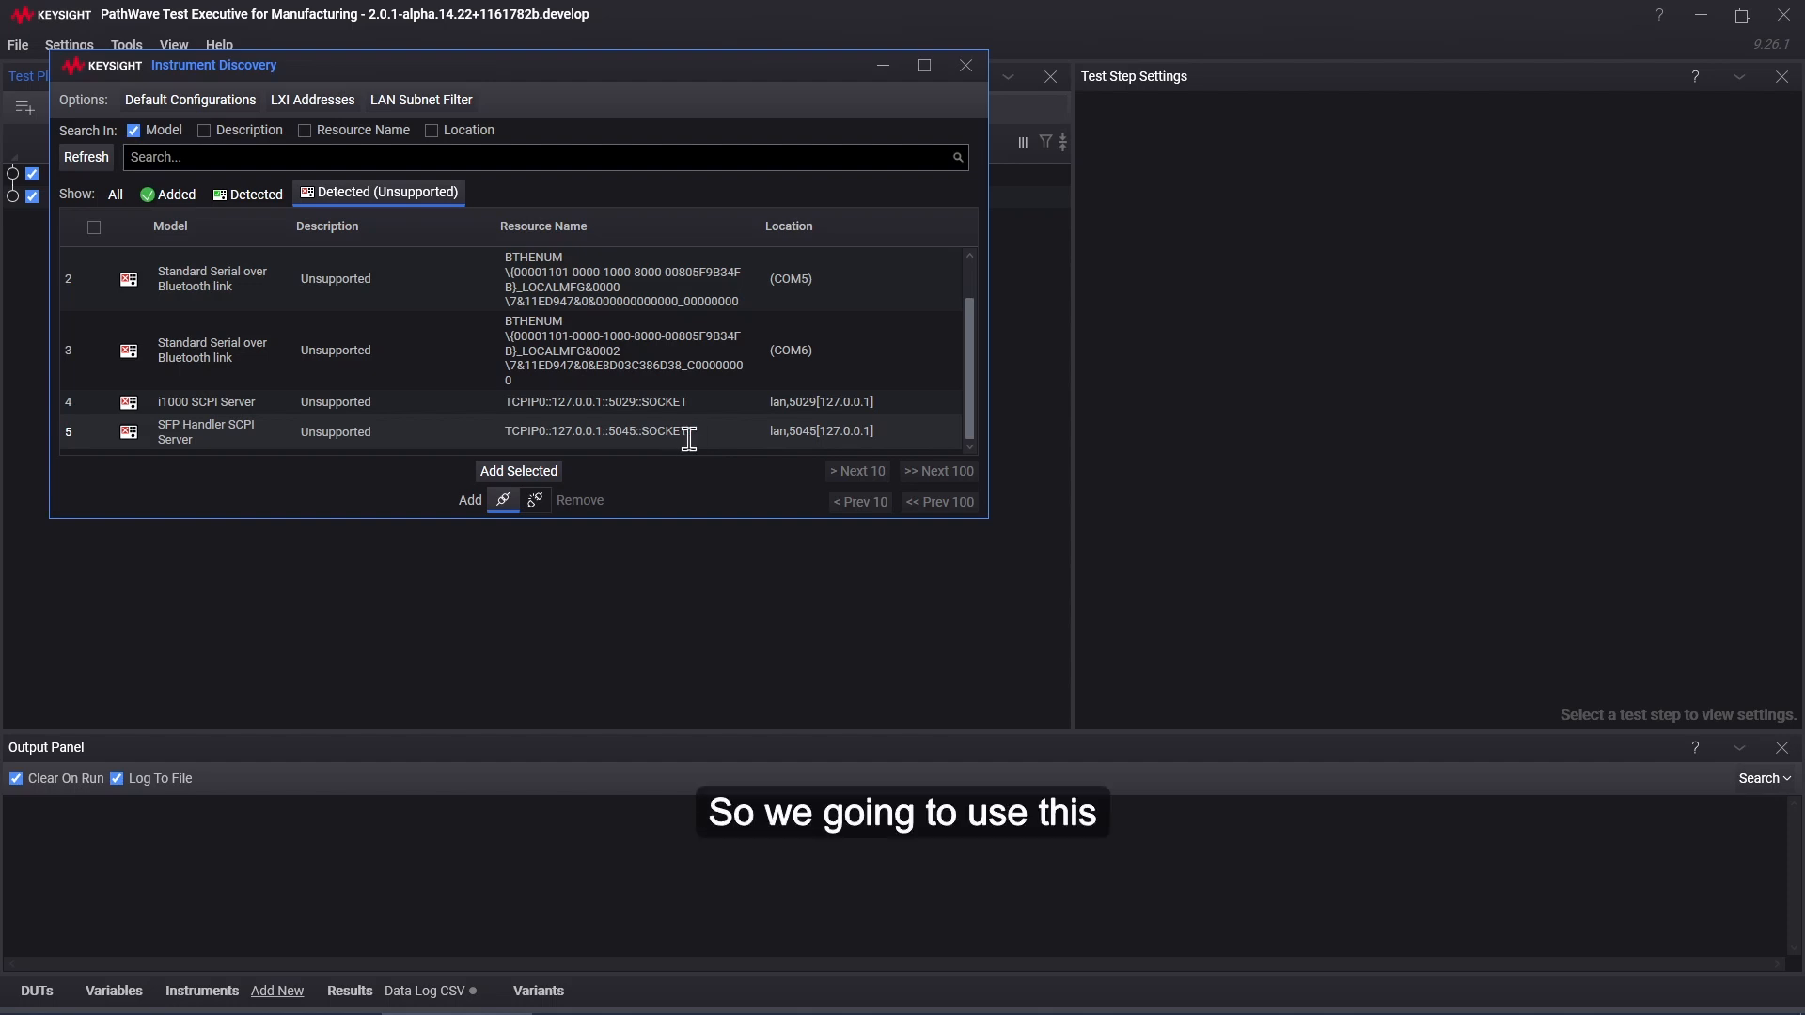
Step: Add a default configuration mapping model name SFP to the Instruments.SocketInstrument instrument type
left_click(215, 110)
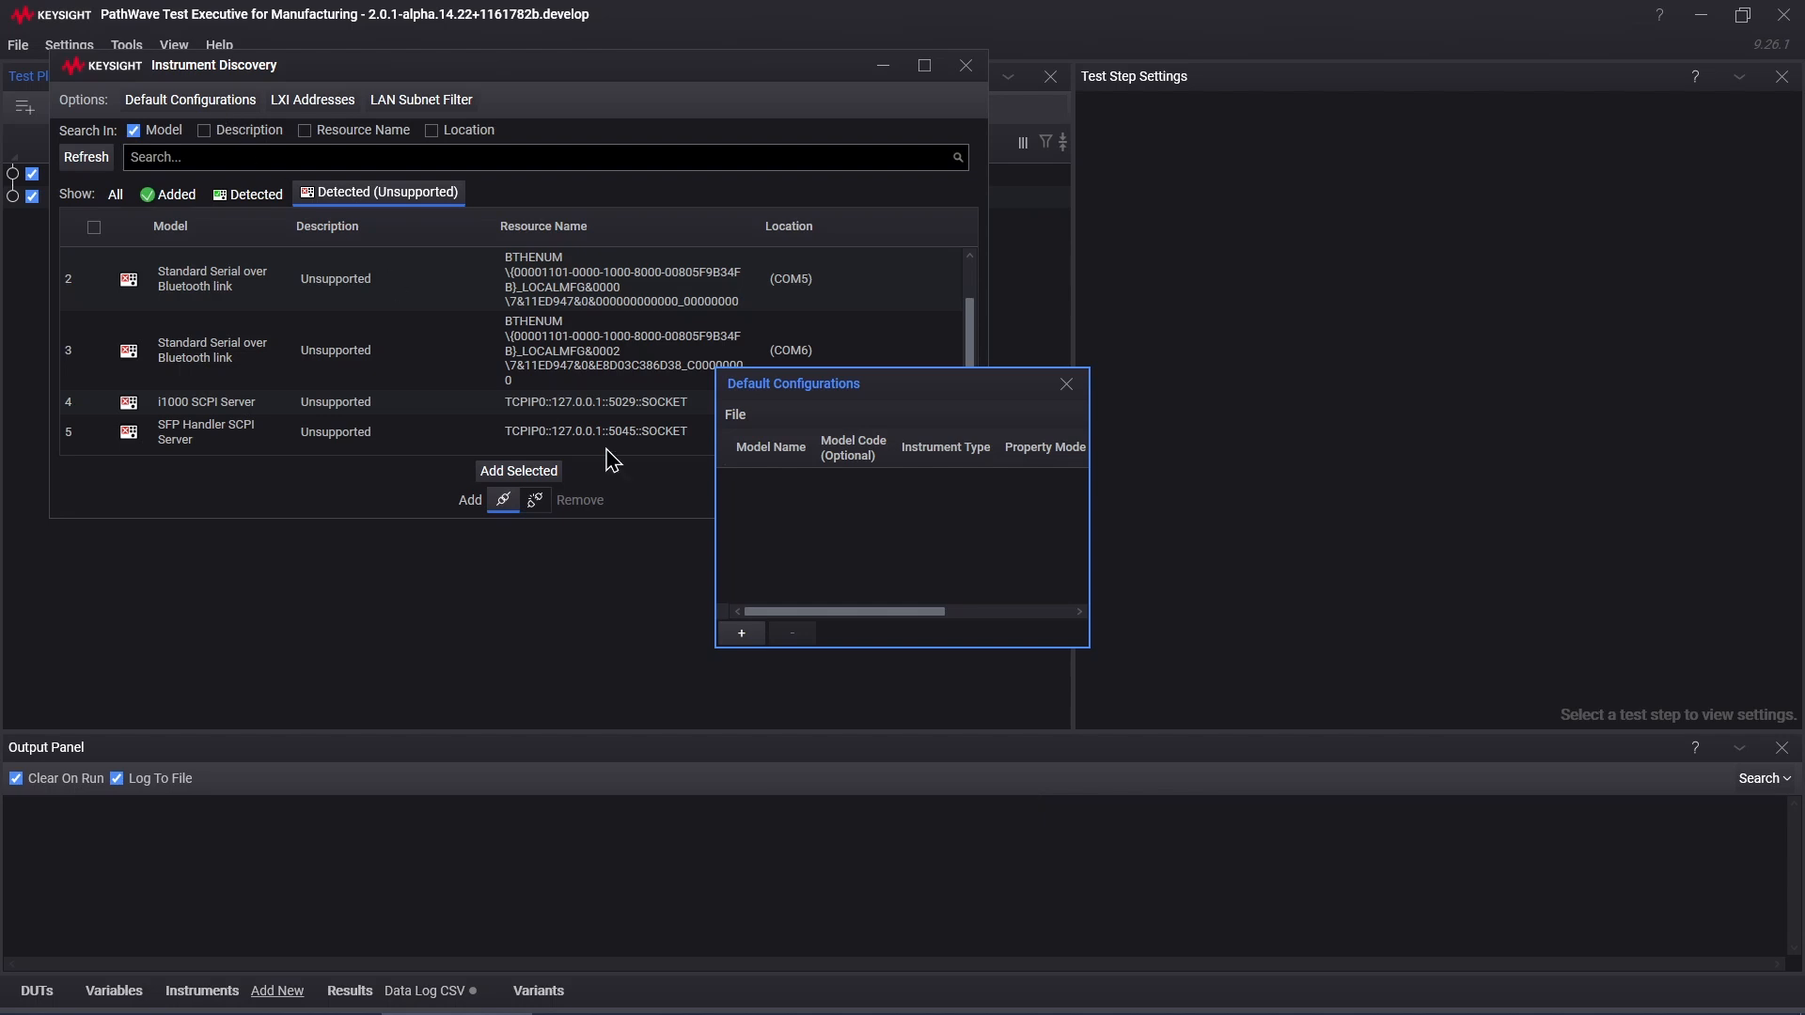
left_click(753, 640)
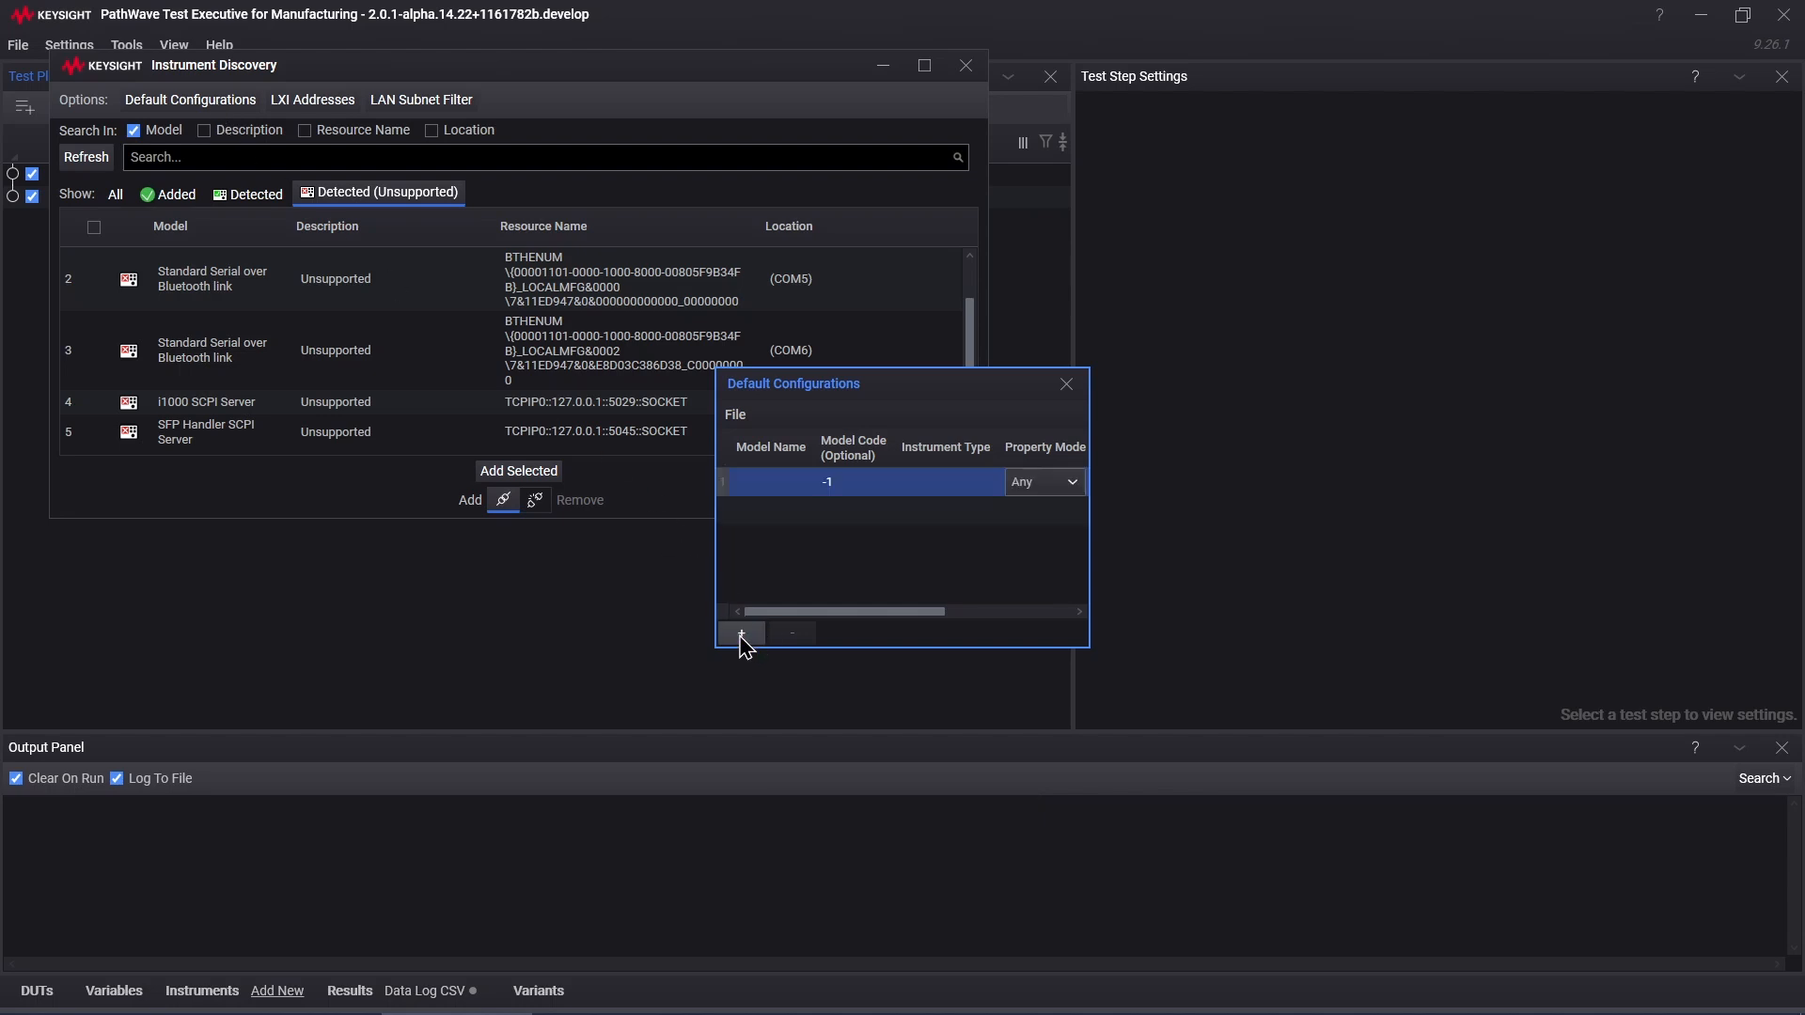
left_click(768, 482)
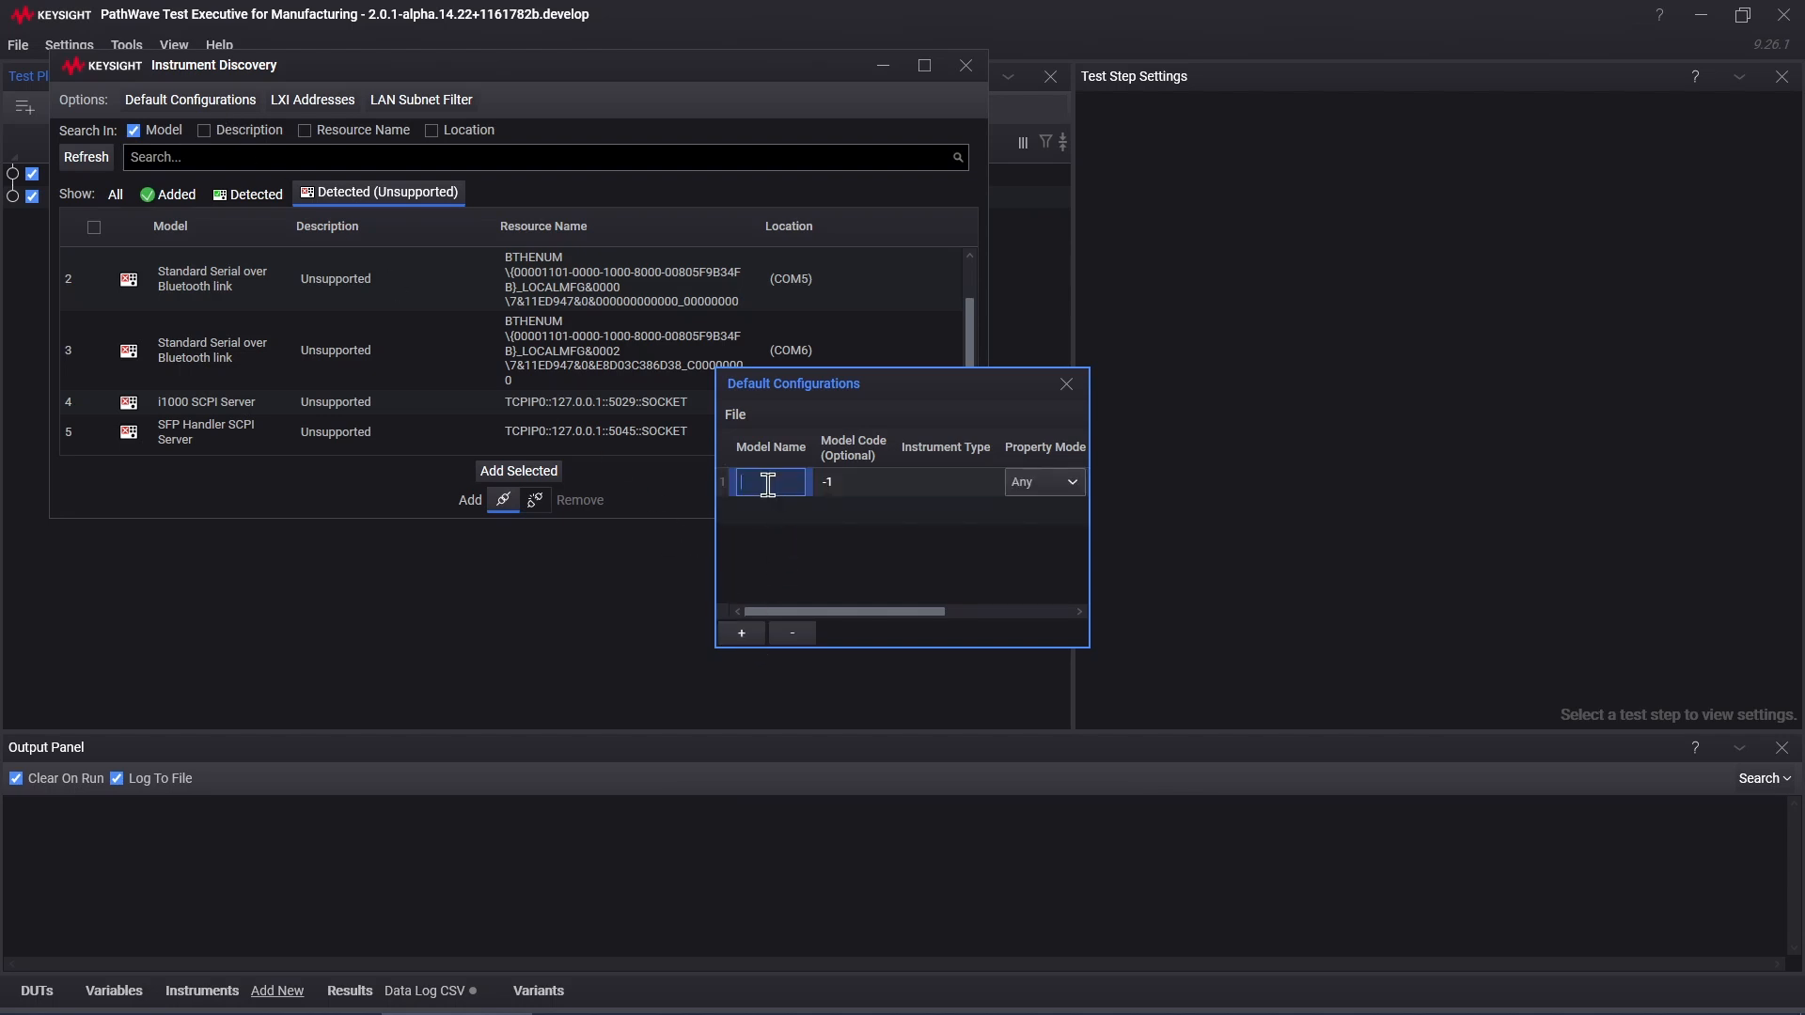
type("SFP")
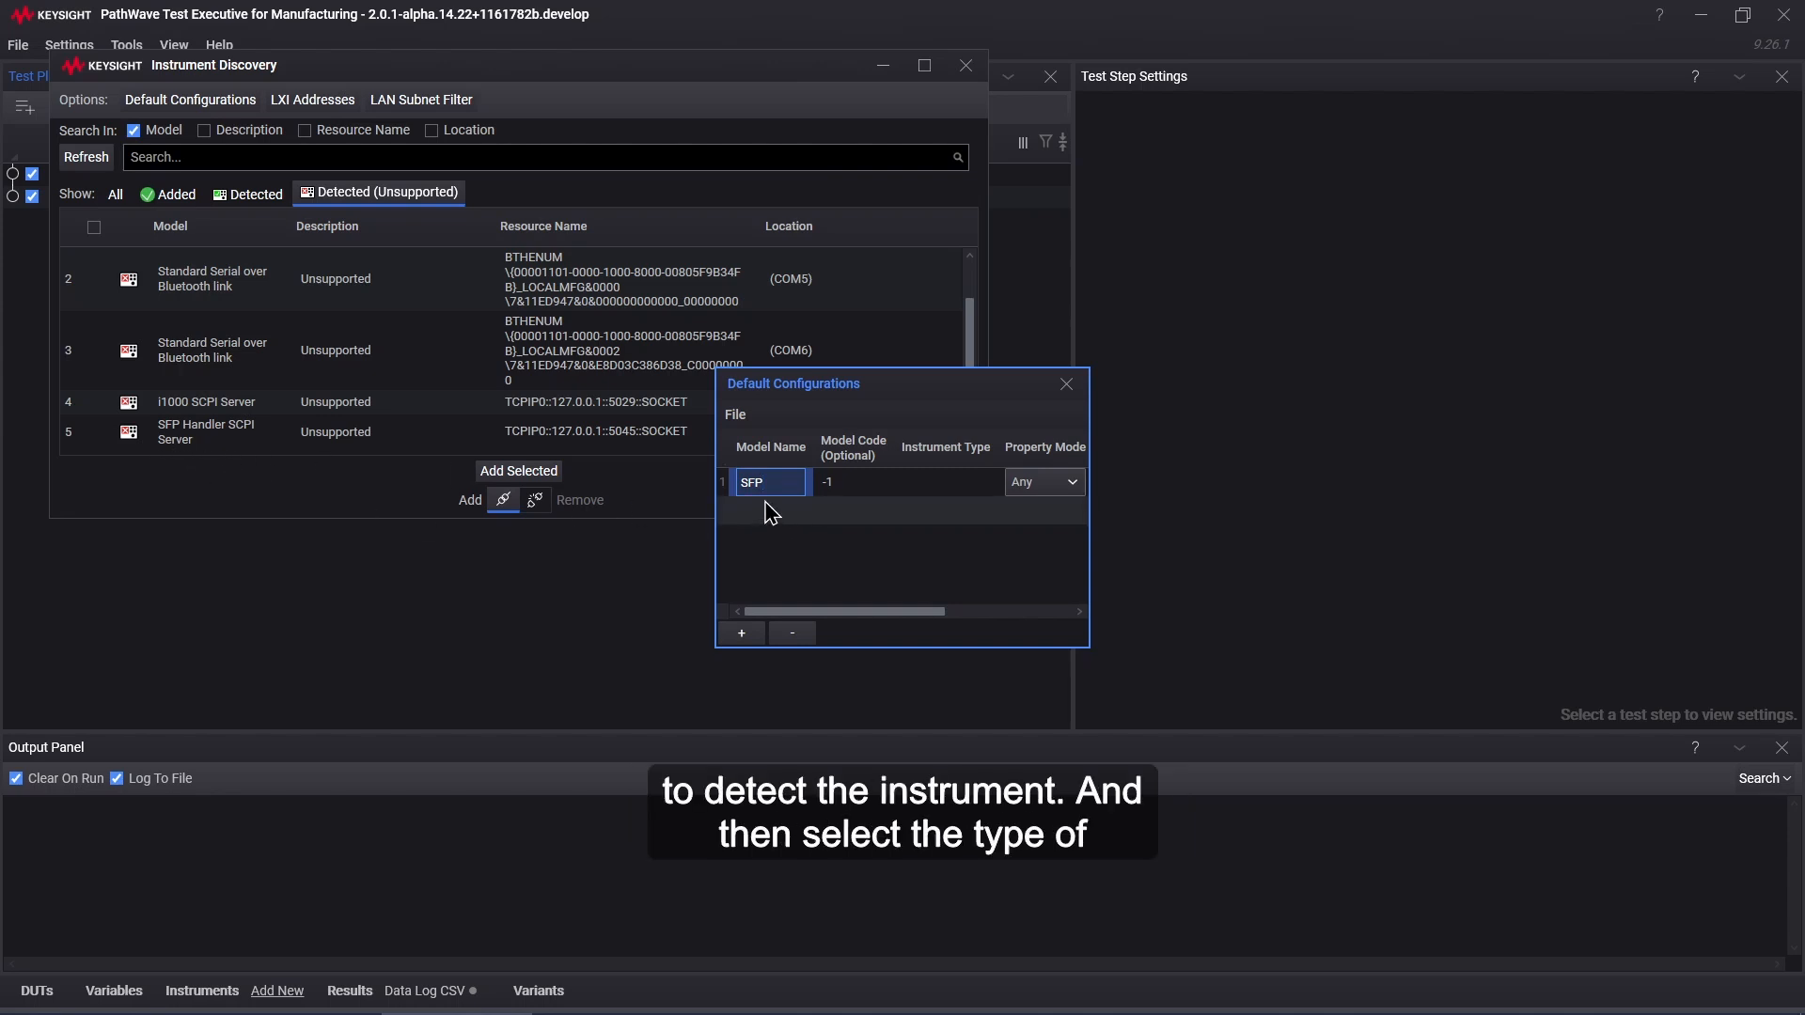
left_click(941, 493)
left_click(945, 498)
left_click(980, 485)
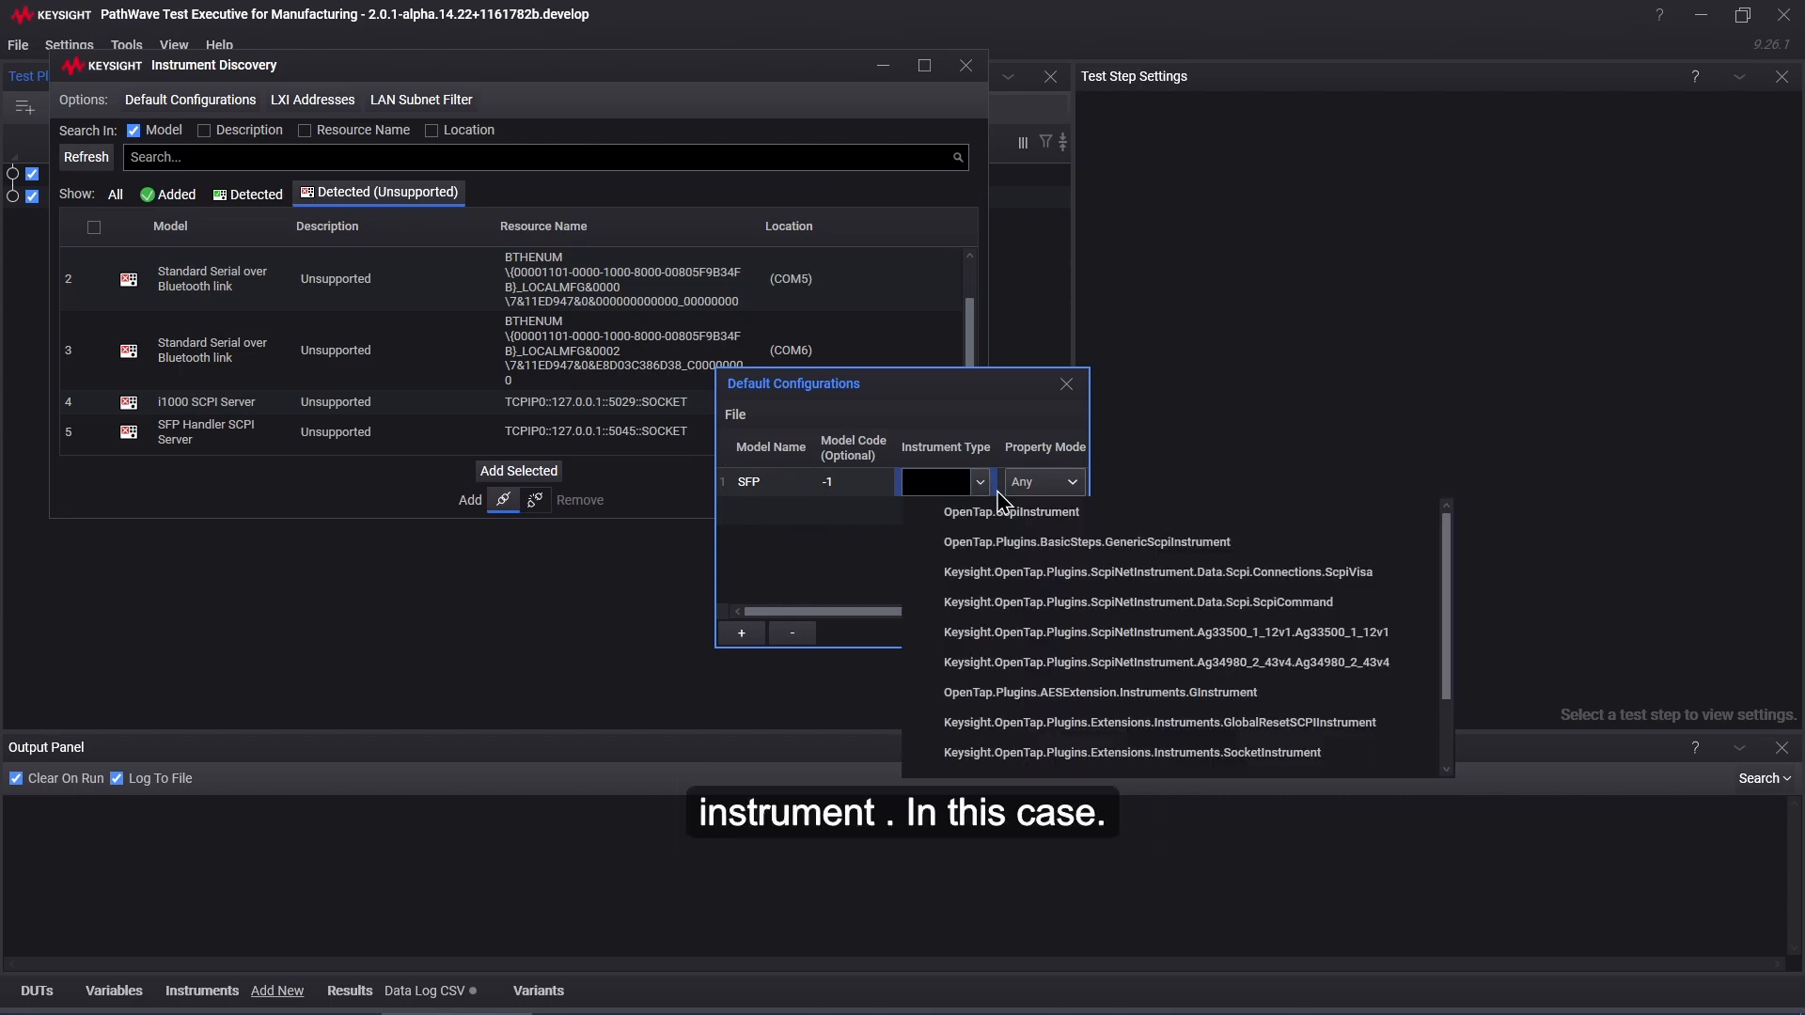
left_click_drag(1447, 637, 1463, 724)
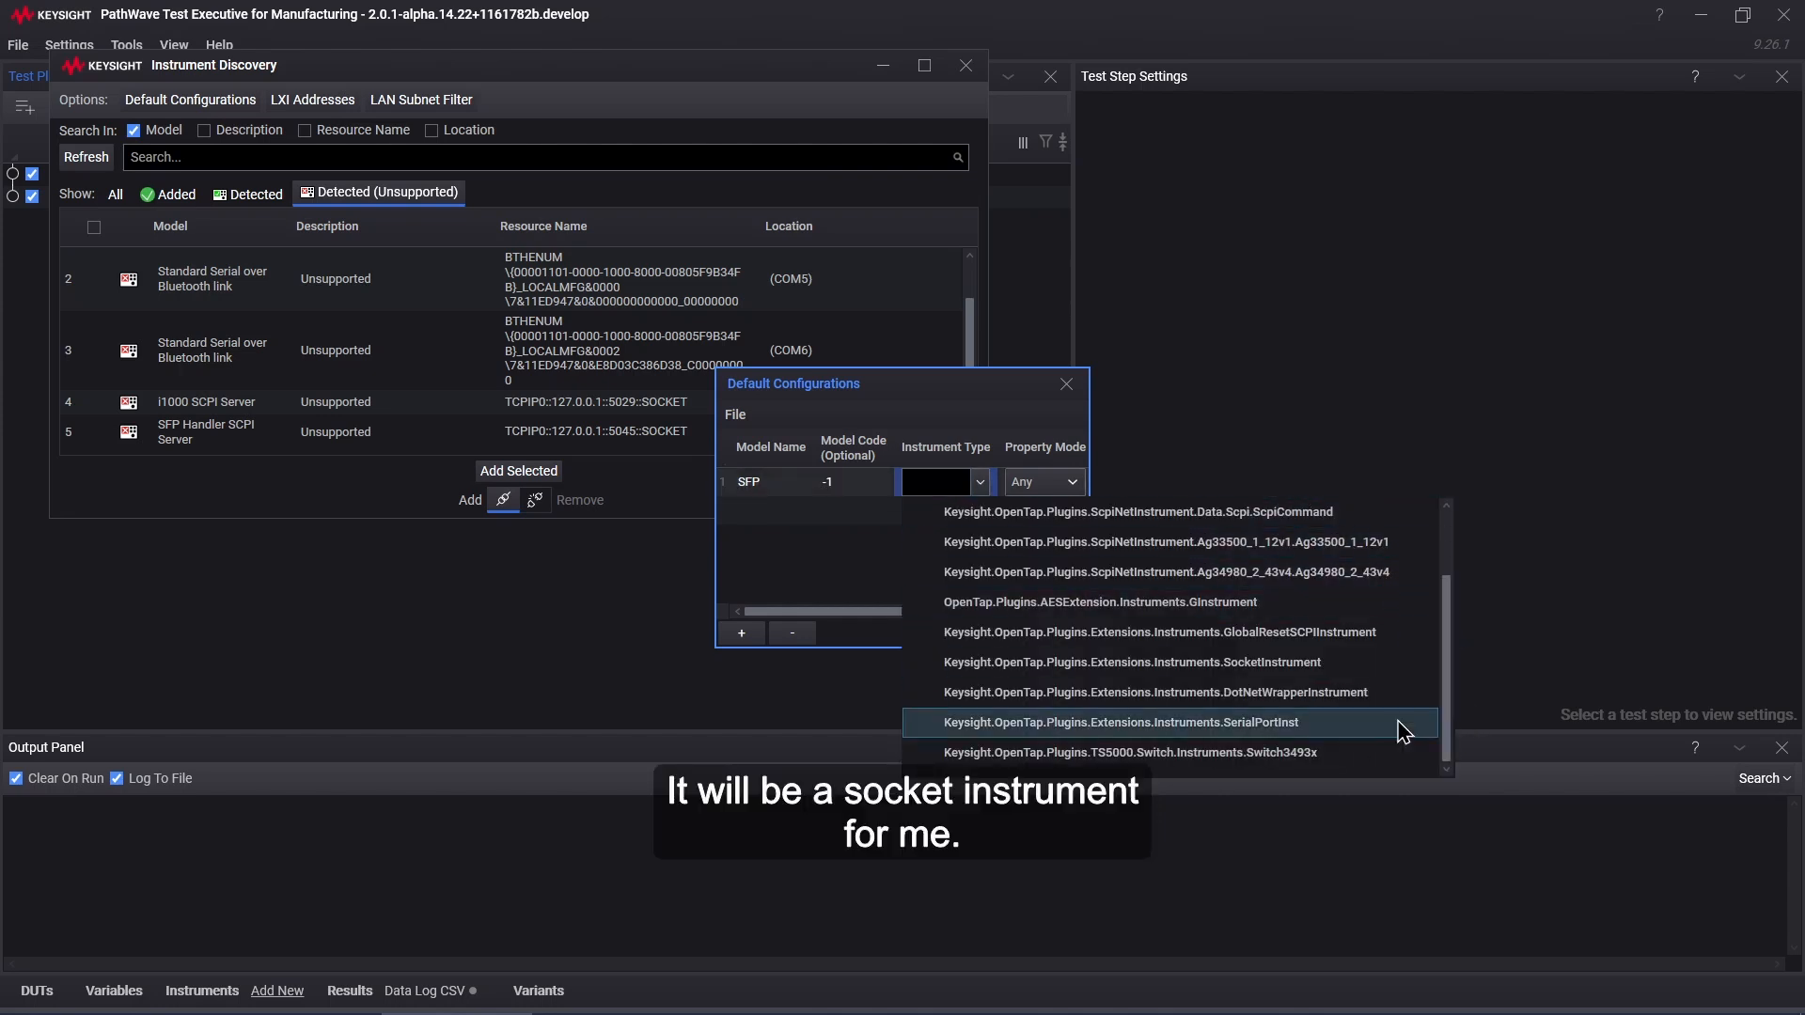
left_click(1270, 663)
left_click(824, 570)
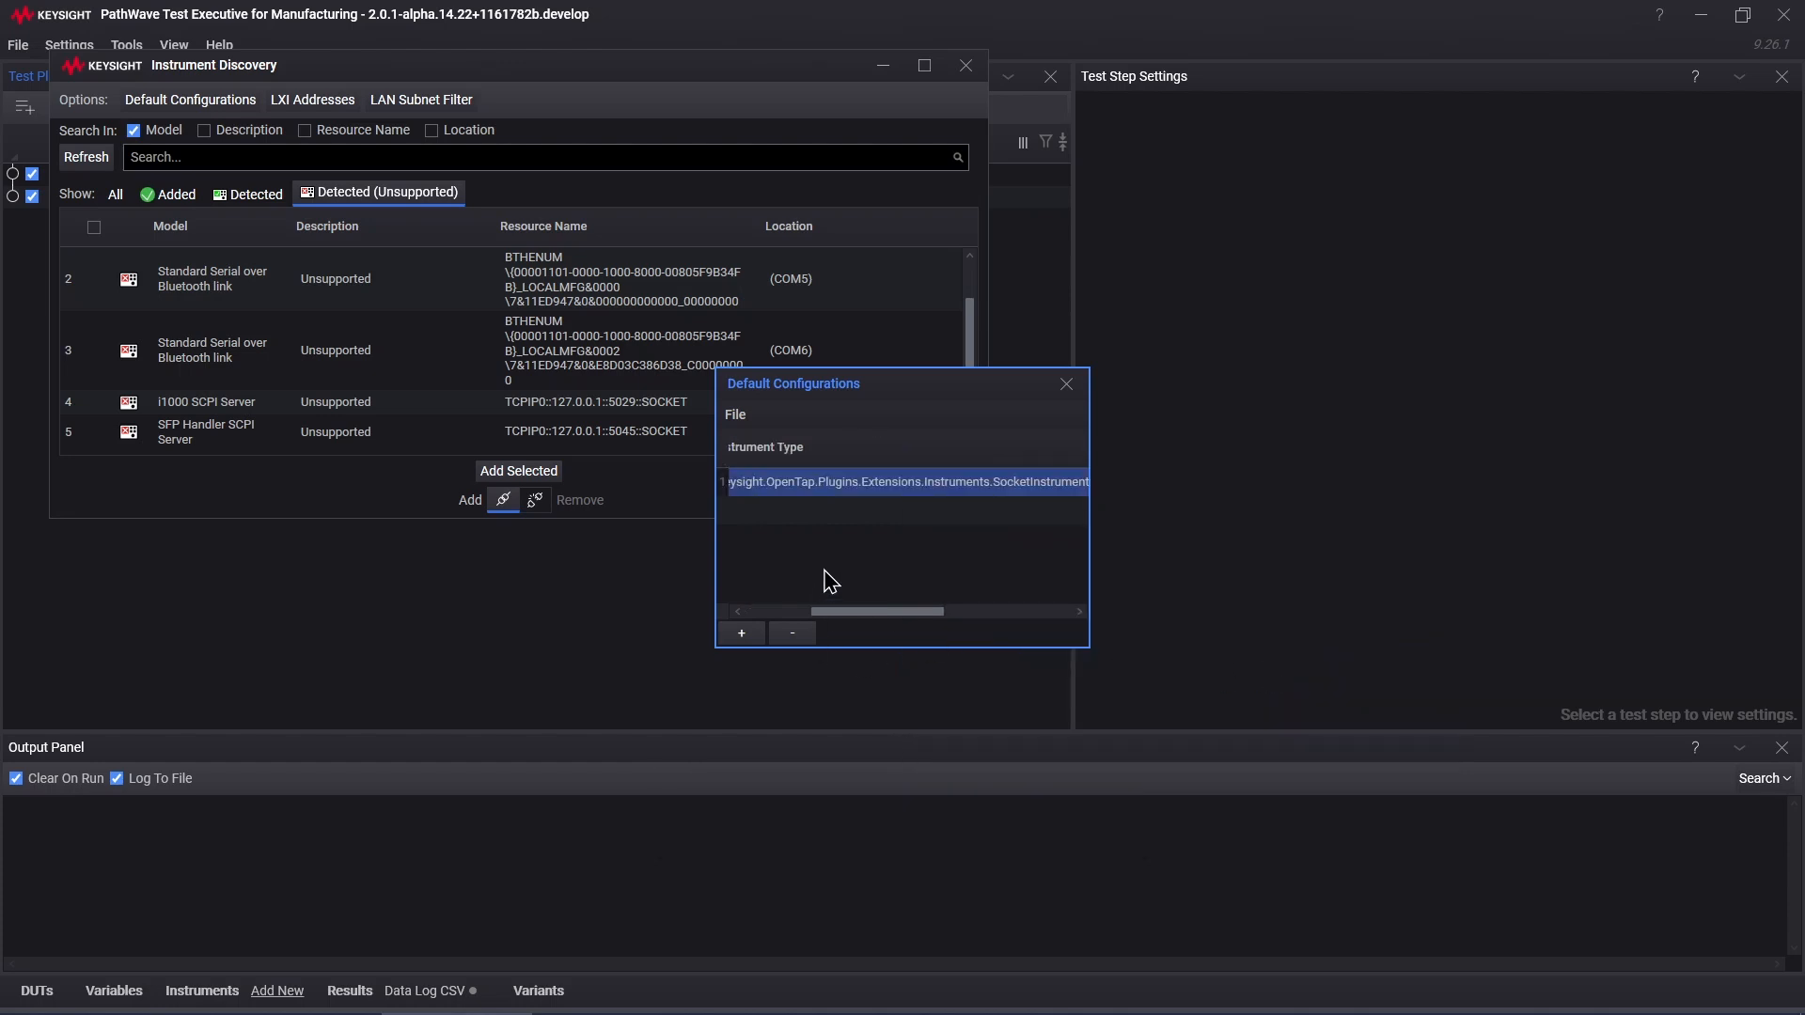
left_click(1078, 385)
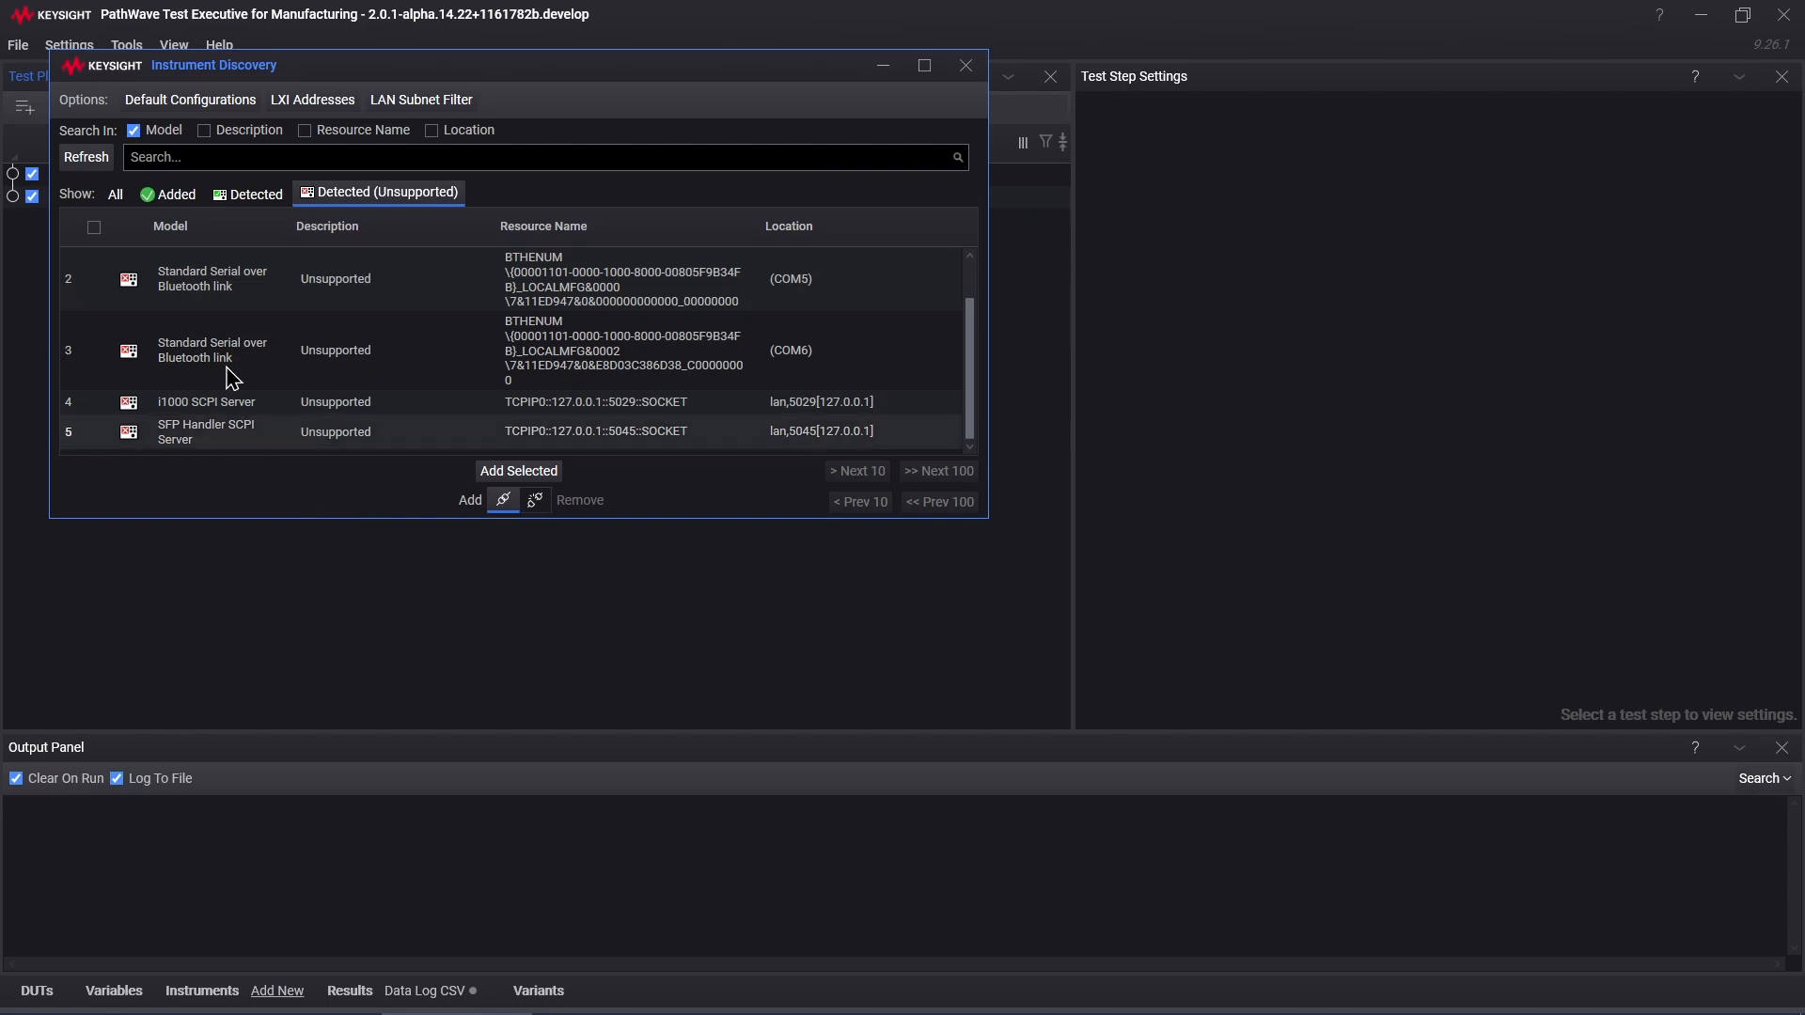
Step: Refresh discovery, show supported detected instruments, and tick SFP at TCPIP0::127.0.0.1::5045::SOCKET
left_click(87, 157)
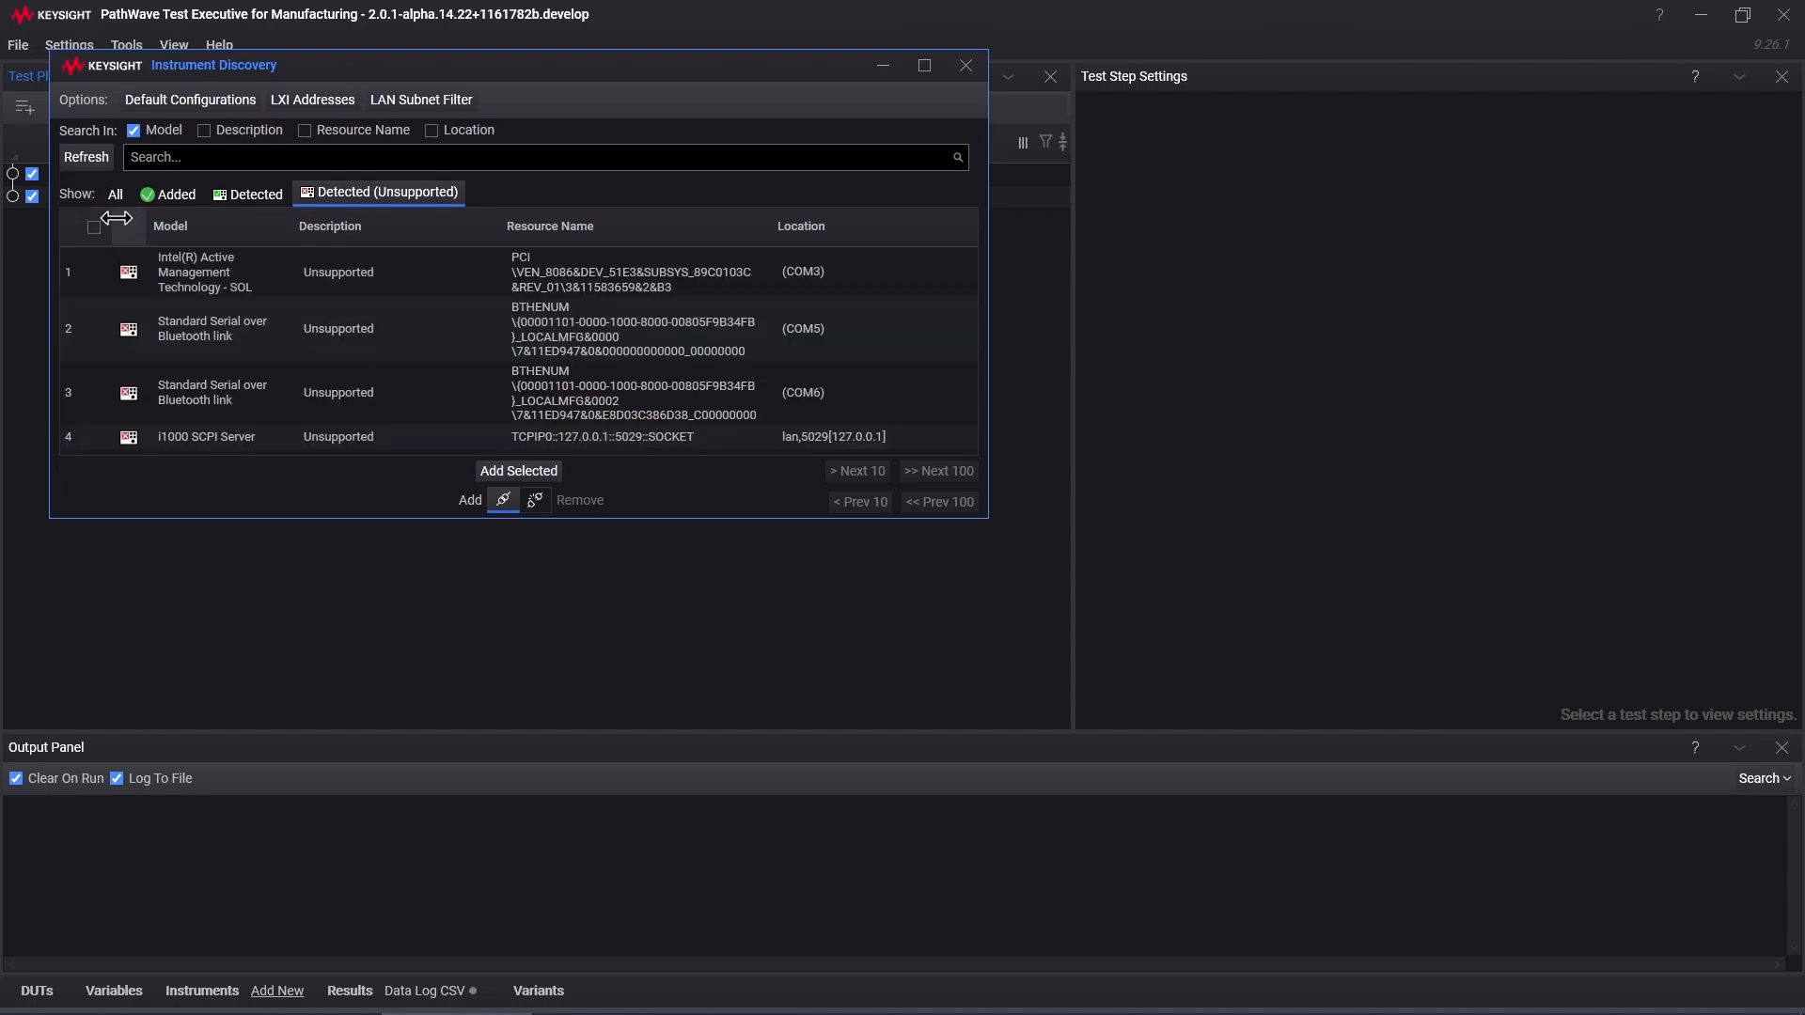
left_click(118, 199)
left_click(117, 199)
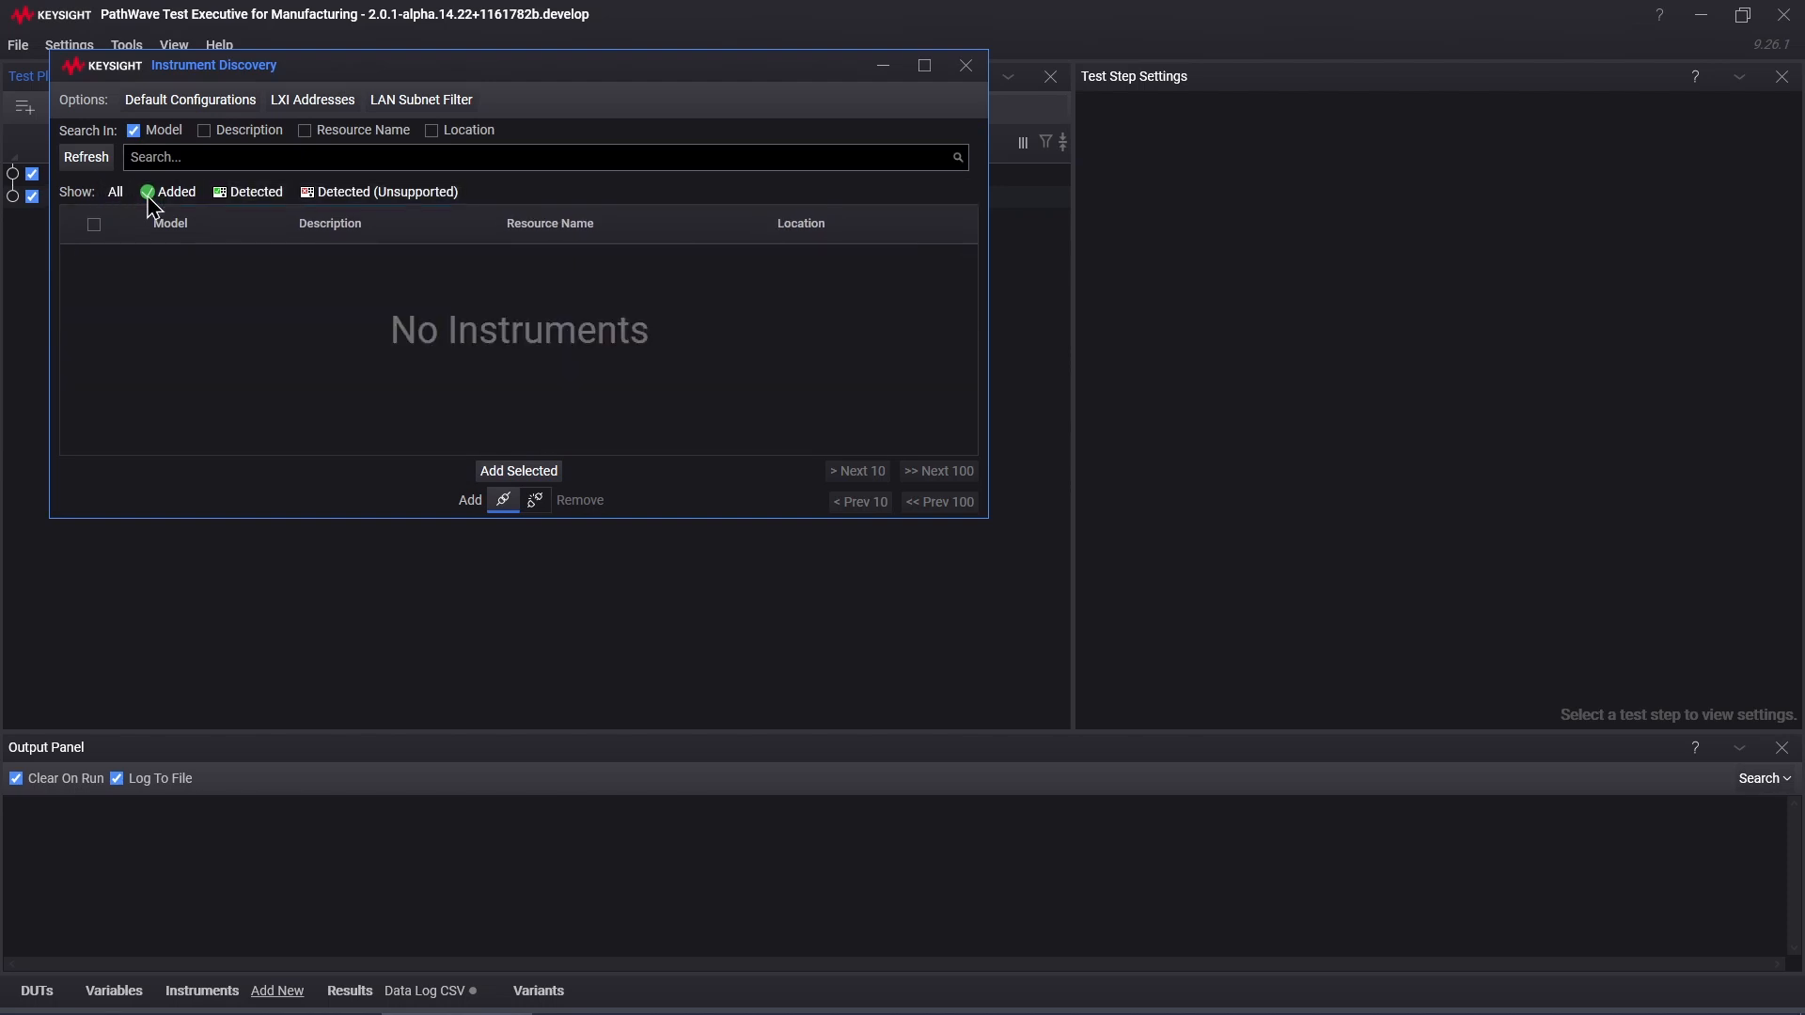
left_click(248, 193)
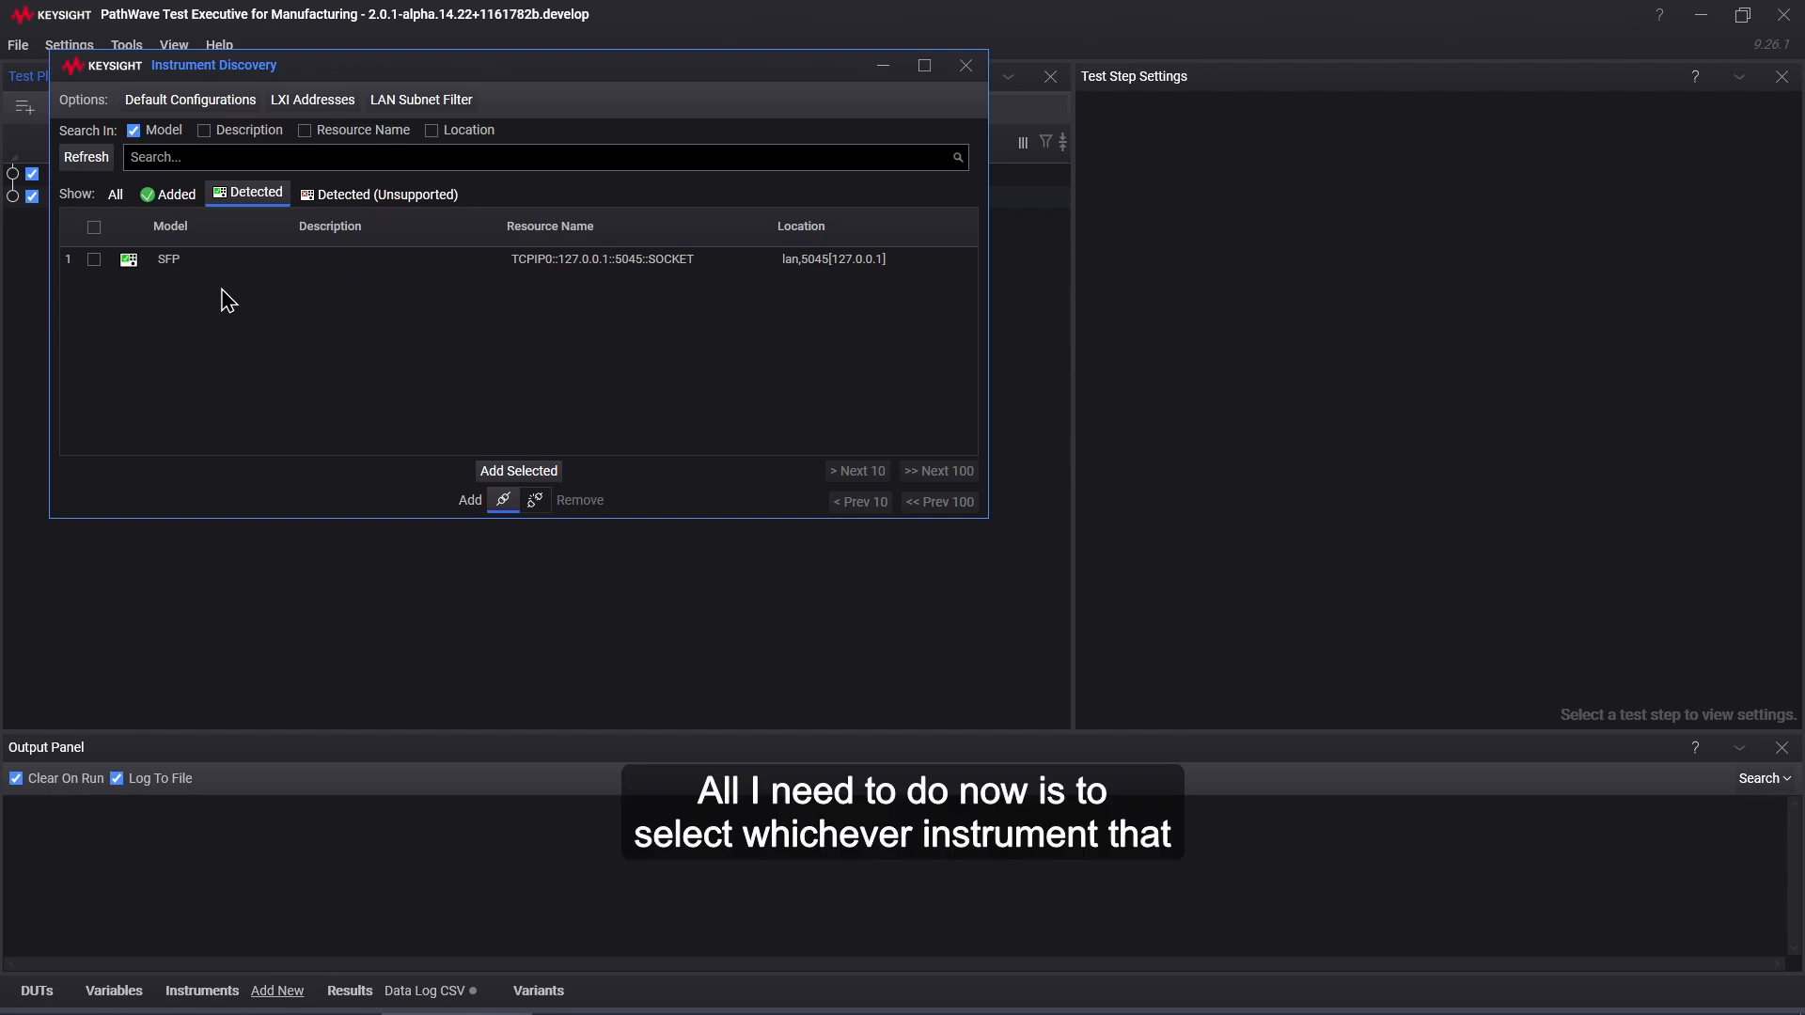
left_click(95, 263)
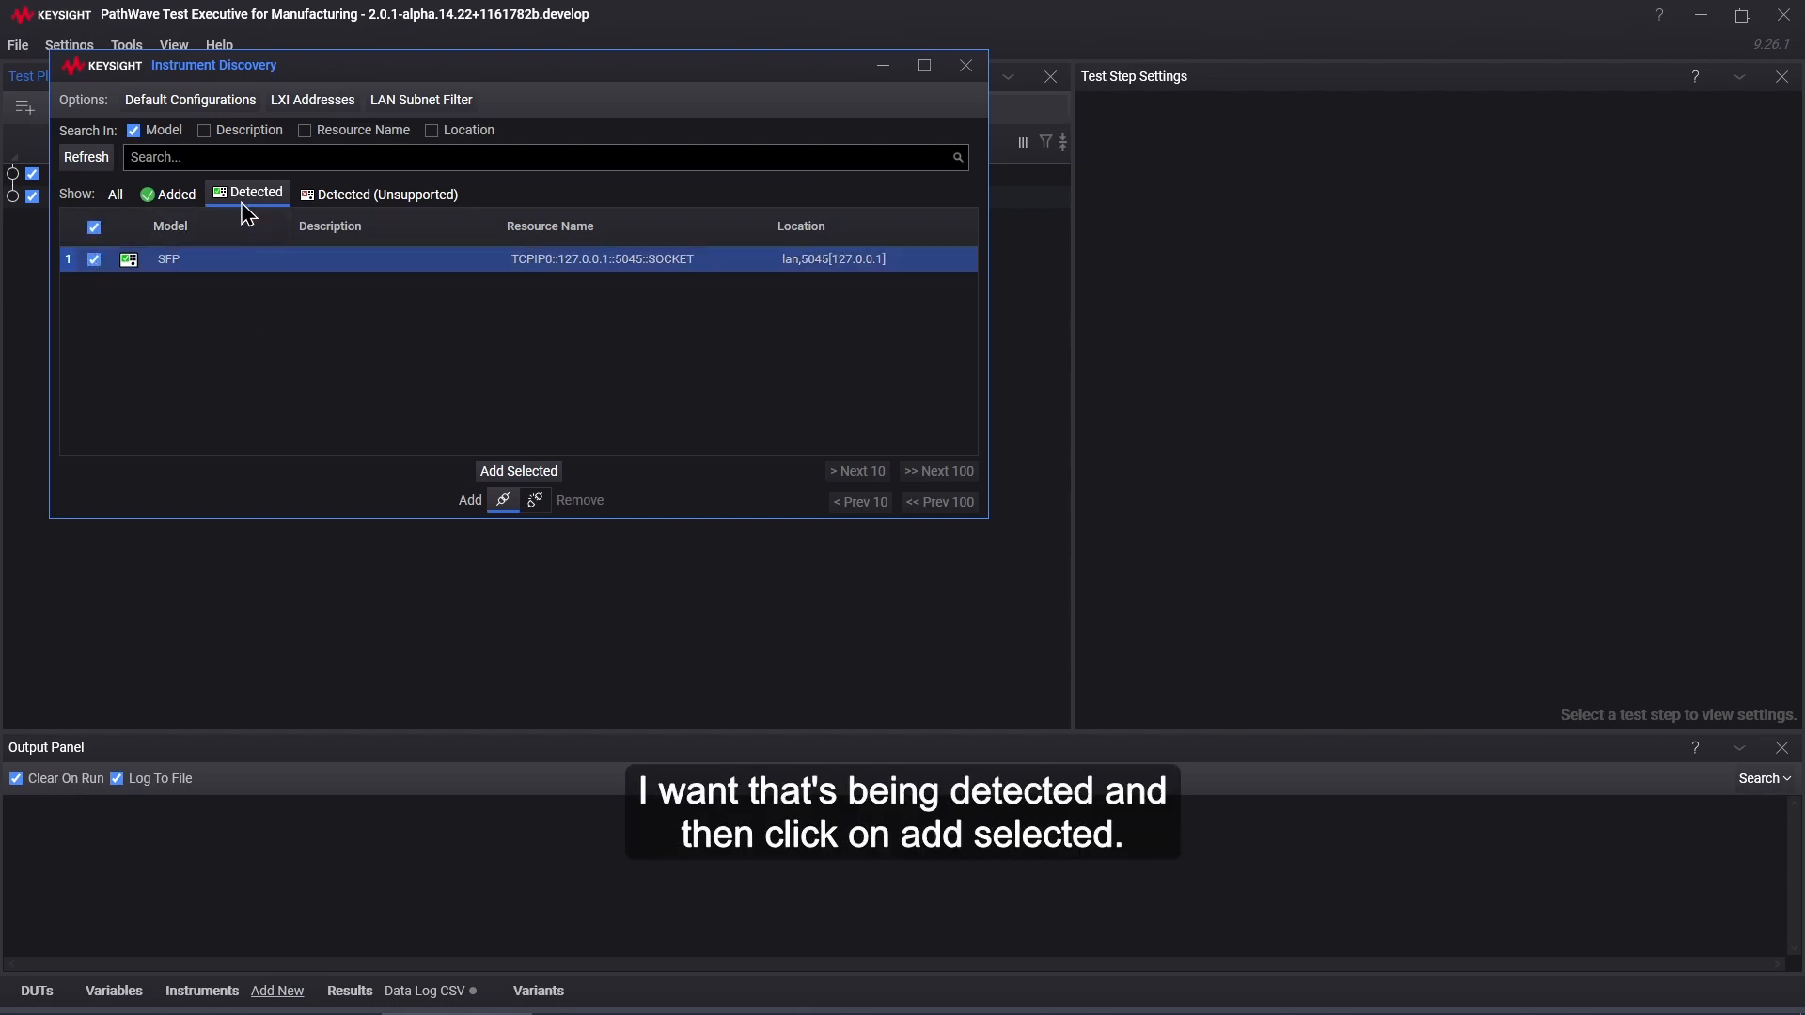
Step: Add the ticked SFP instrument to the plan, renamed 'Socket Instr', and accept it
left_click(512, 479)
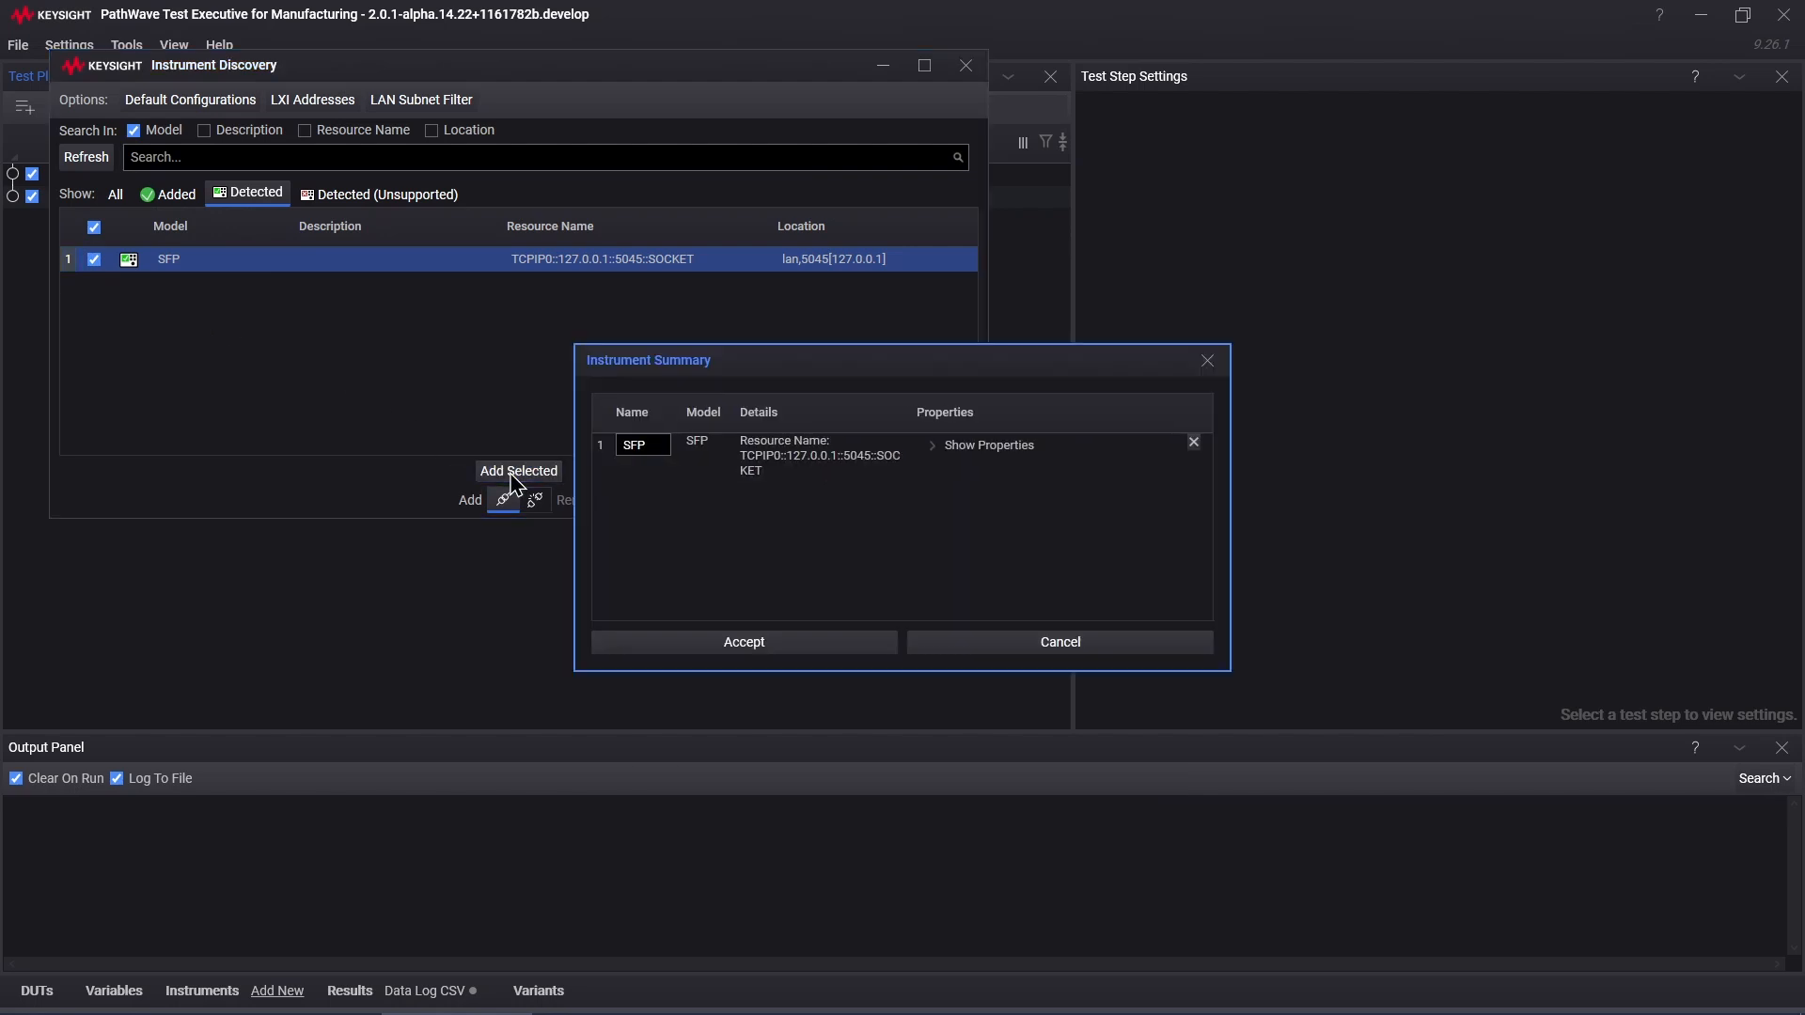
double_click(654, 444)
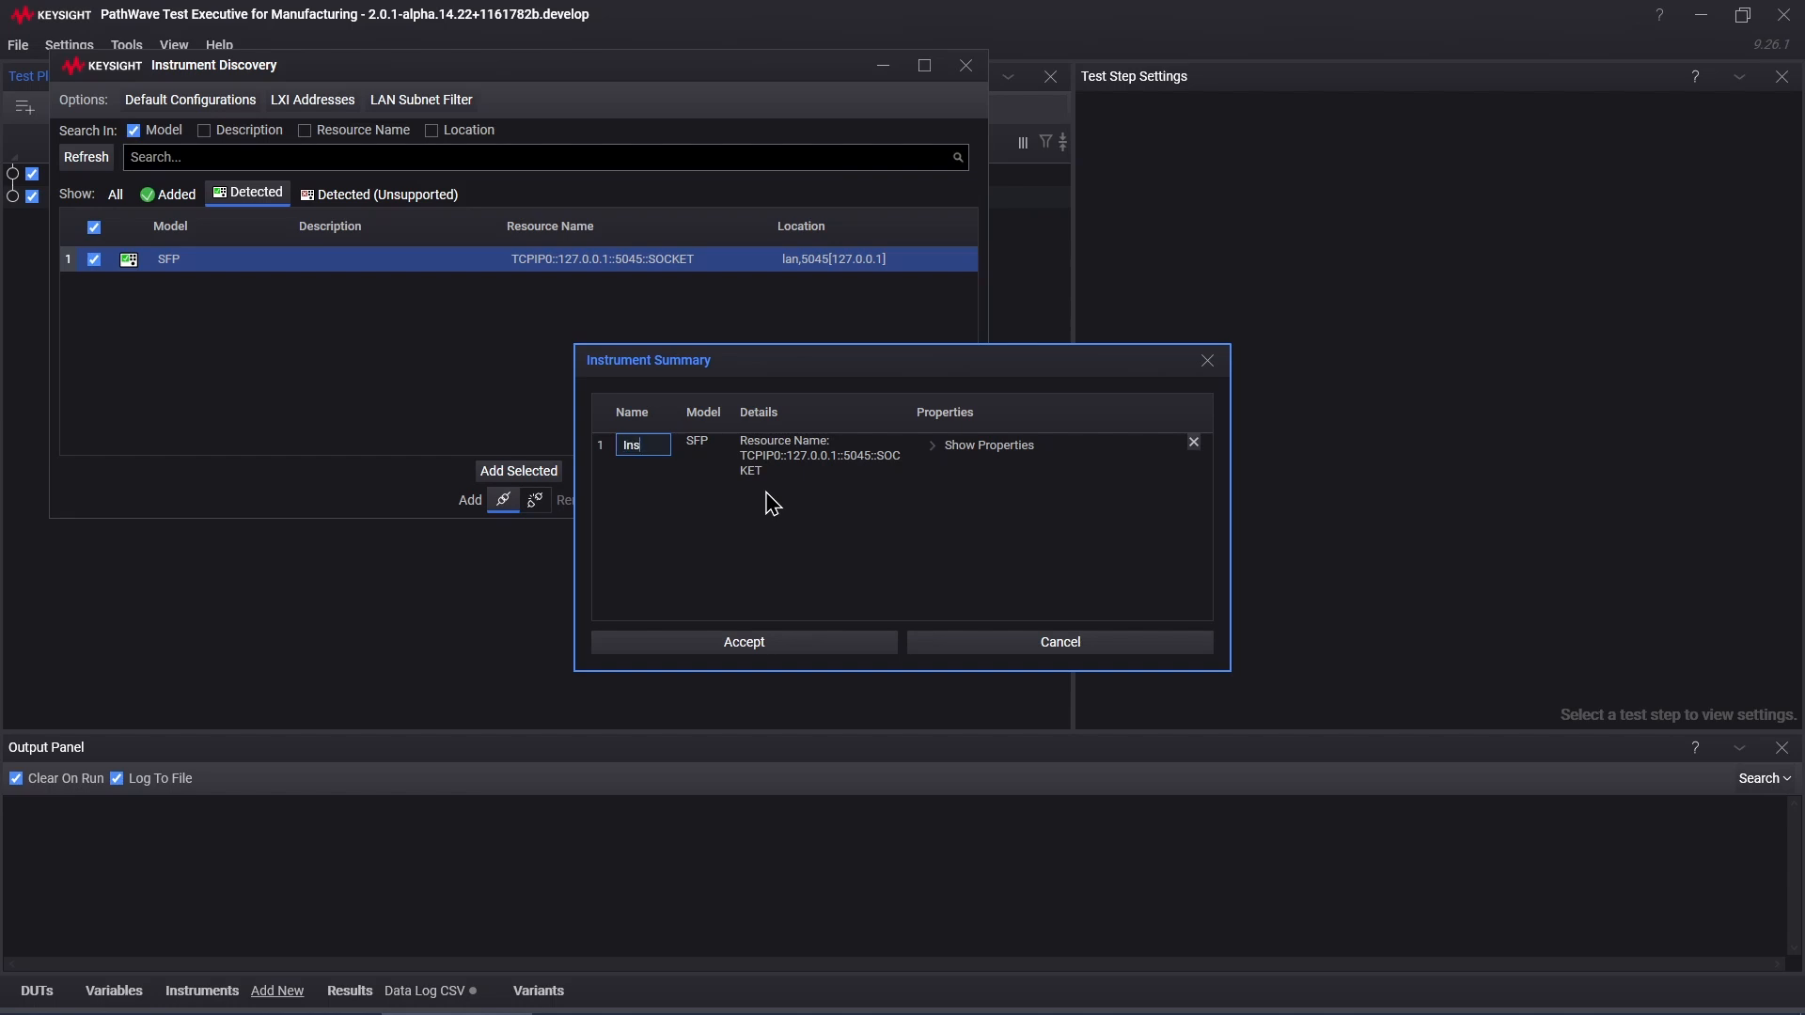
type("In")
key("BackSpace")
key("BackSpace")
type("Socket Int")
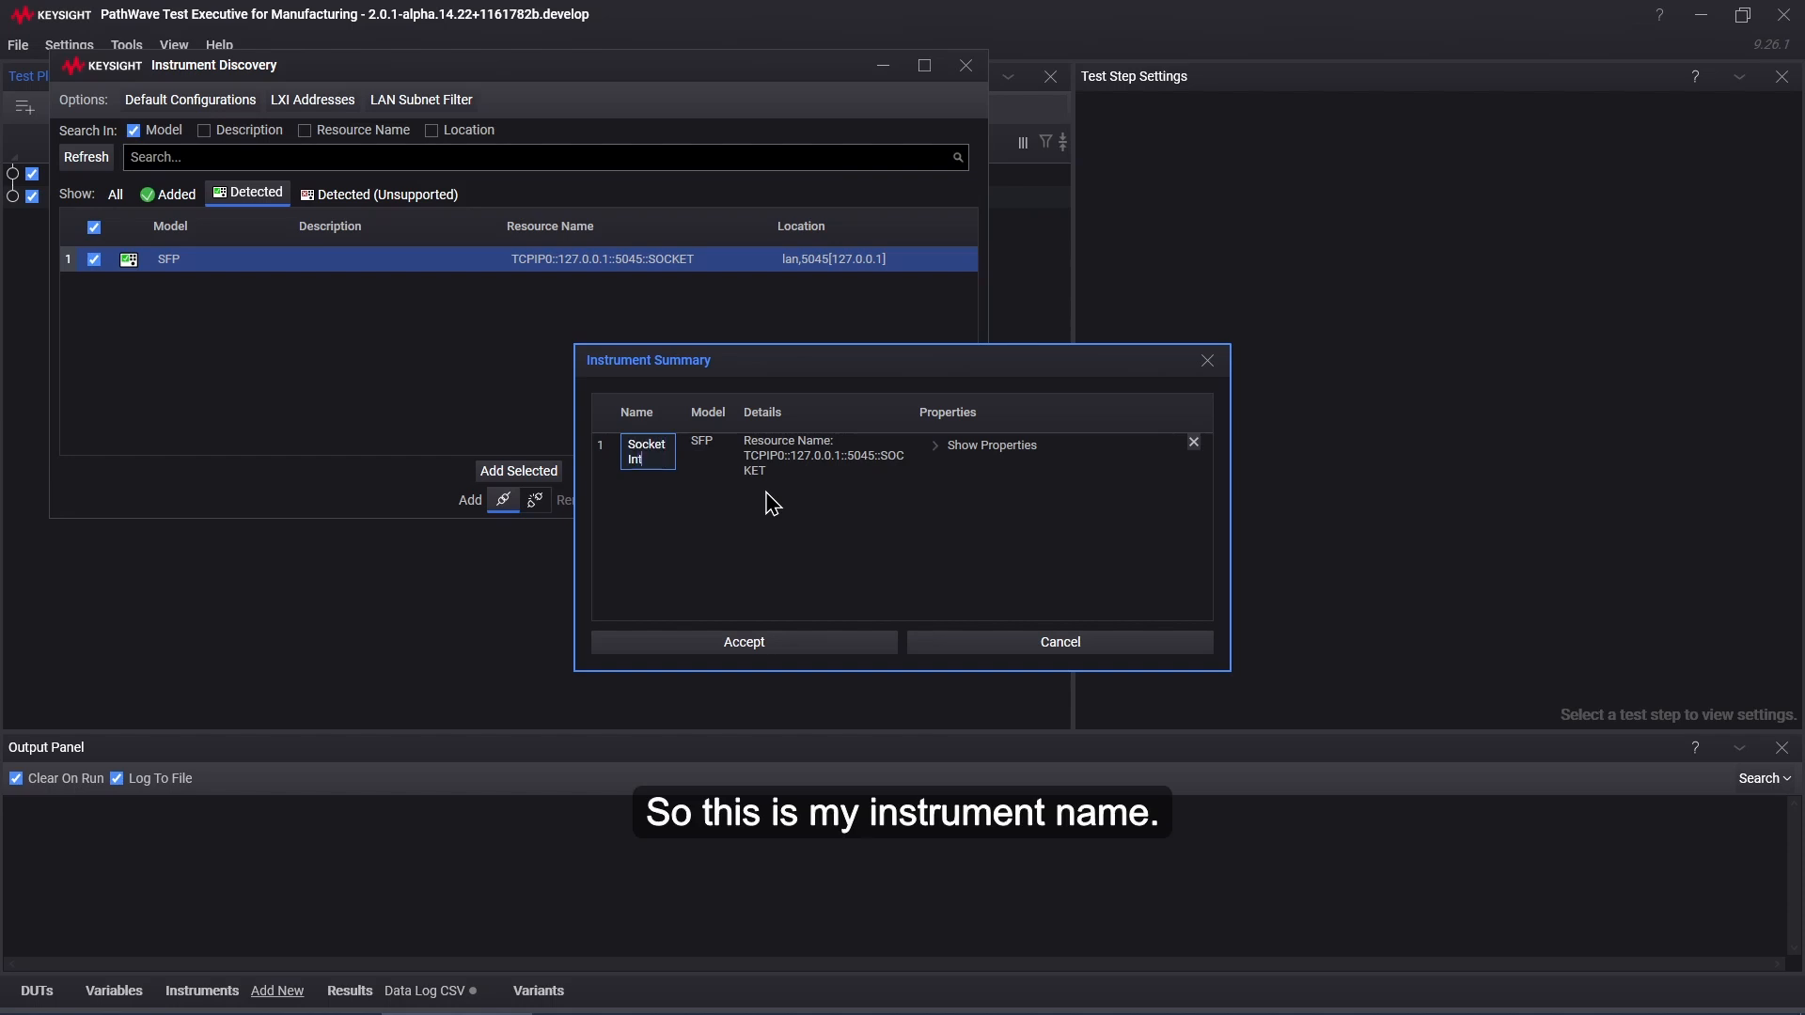
key("BackSpace")
type("str")
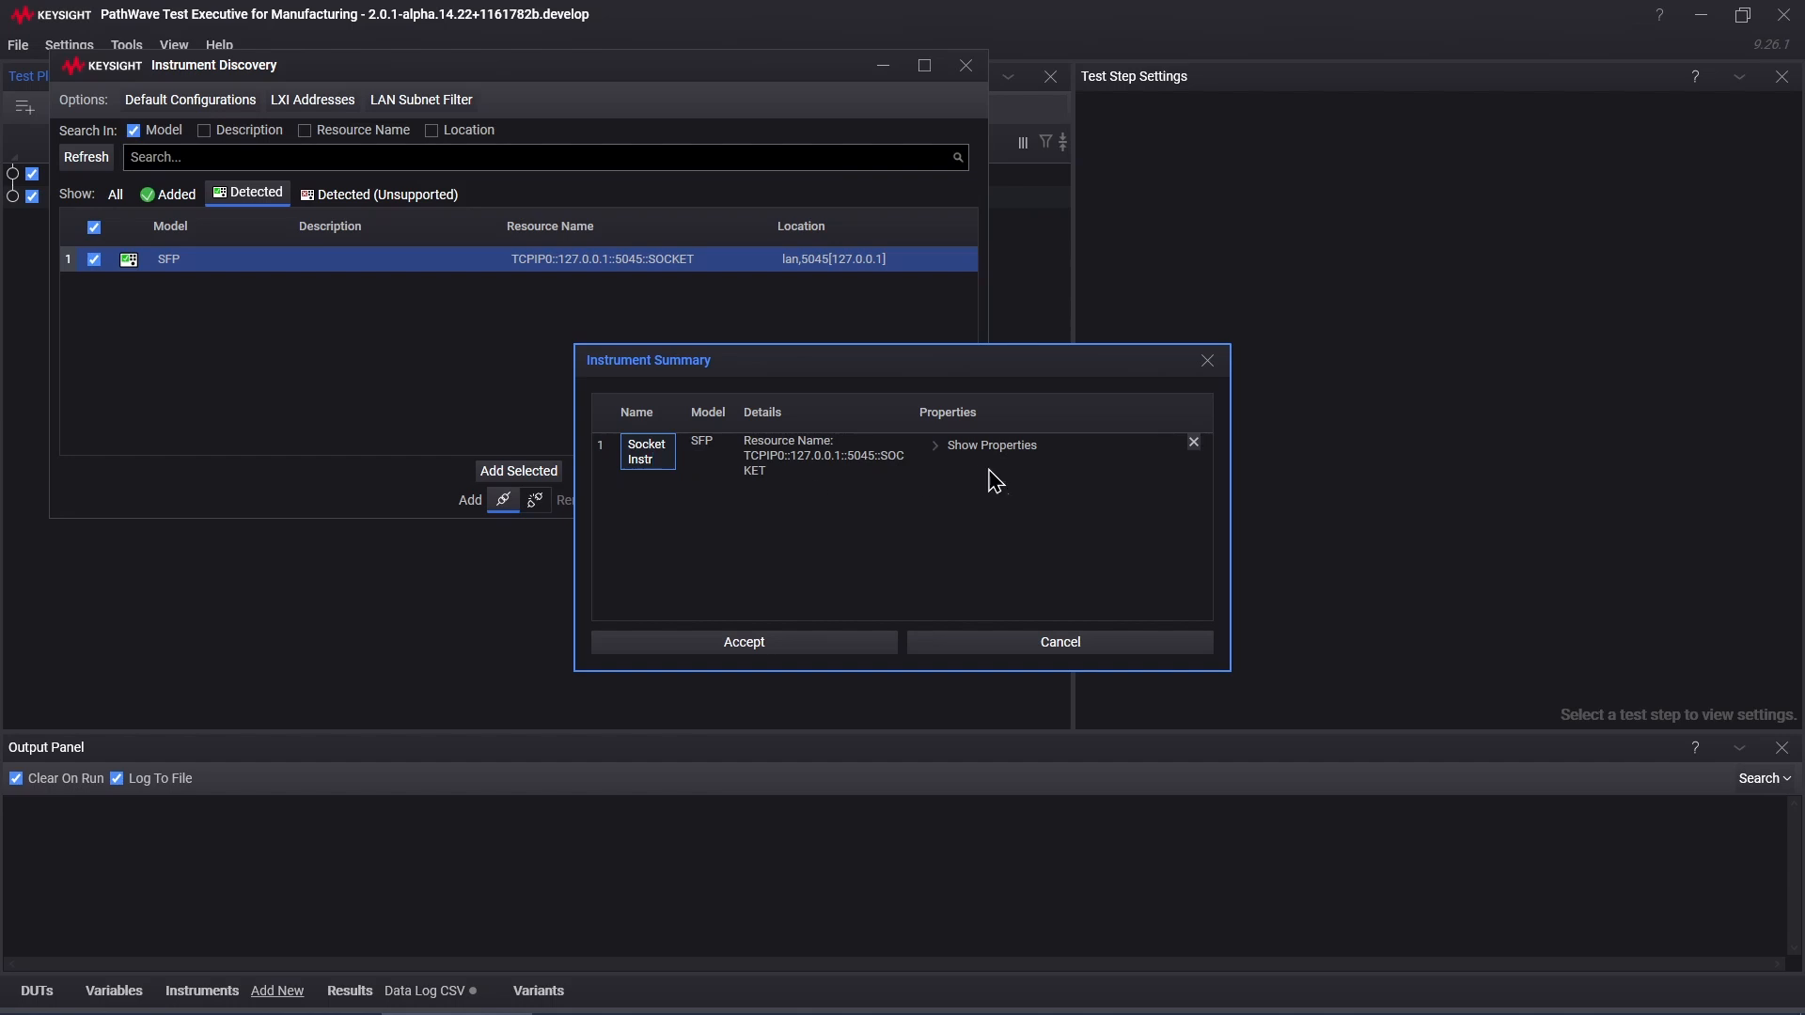
left_click(856, 655)
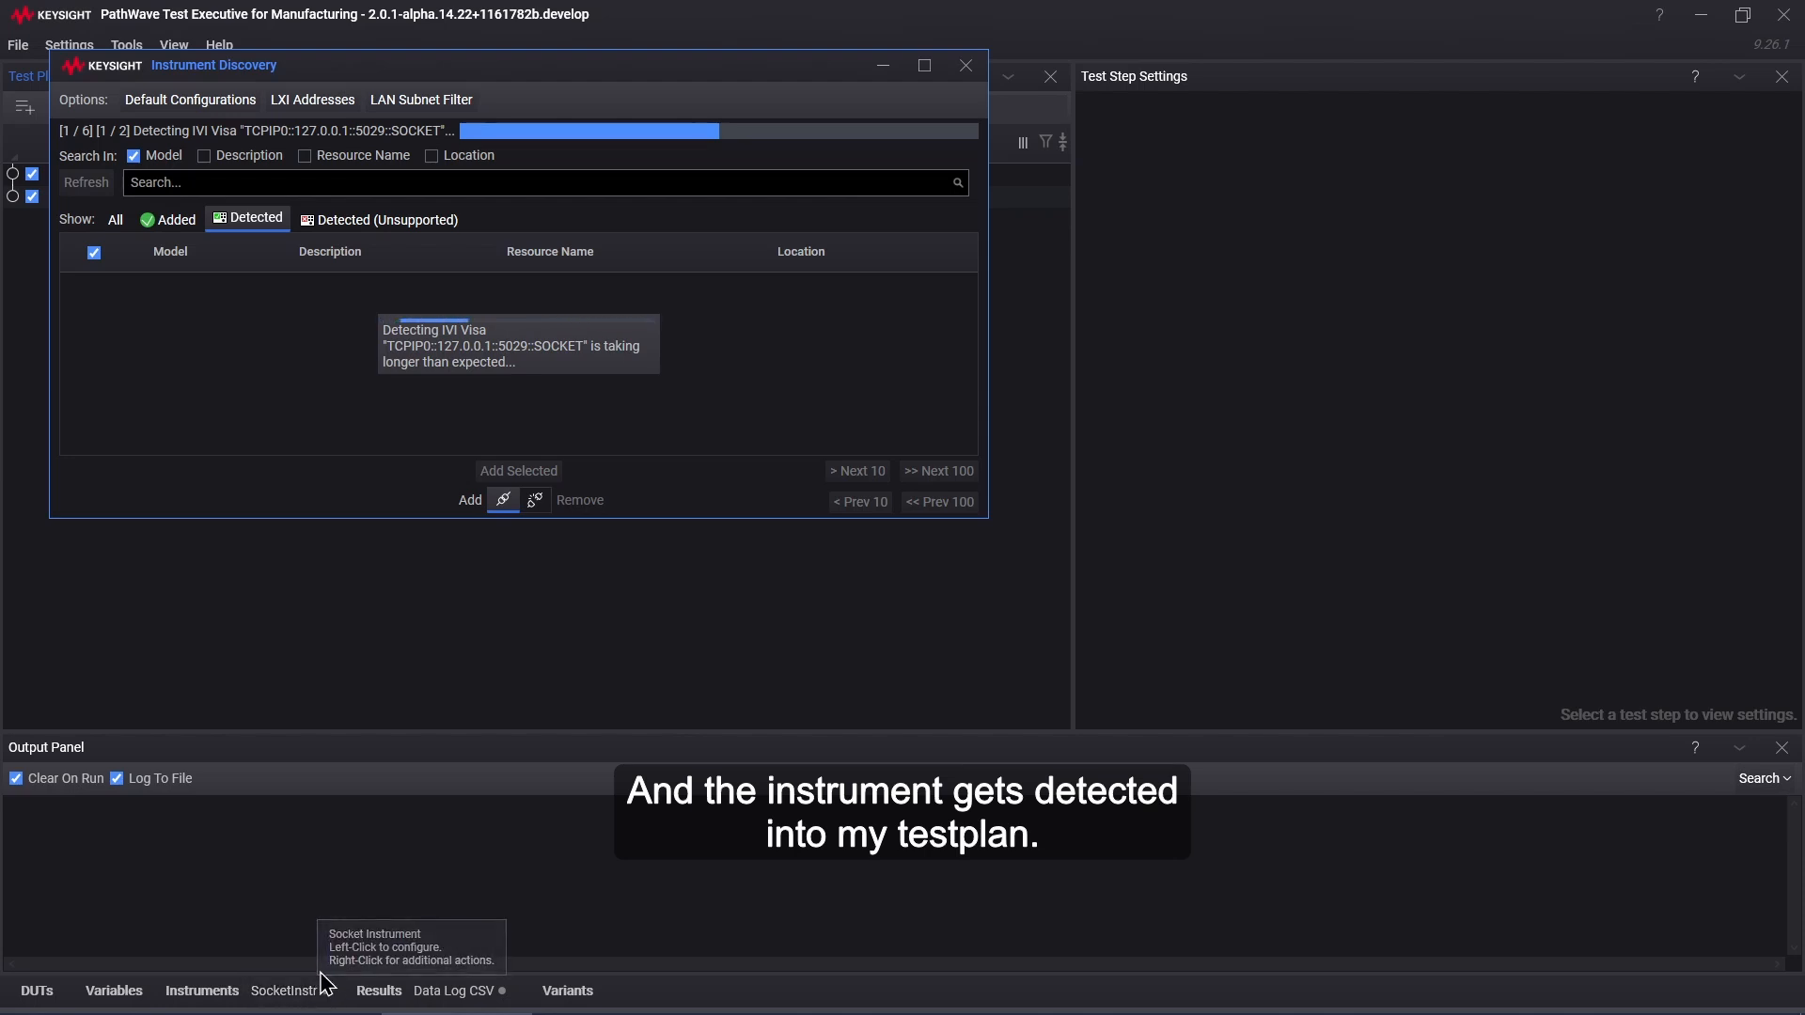
Step: Set the SocketInstr bench settings to address 127.0.0.1 and port 5045, and apply them
left_click(966, 66)
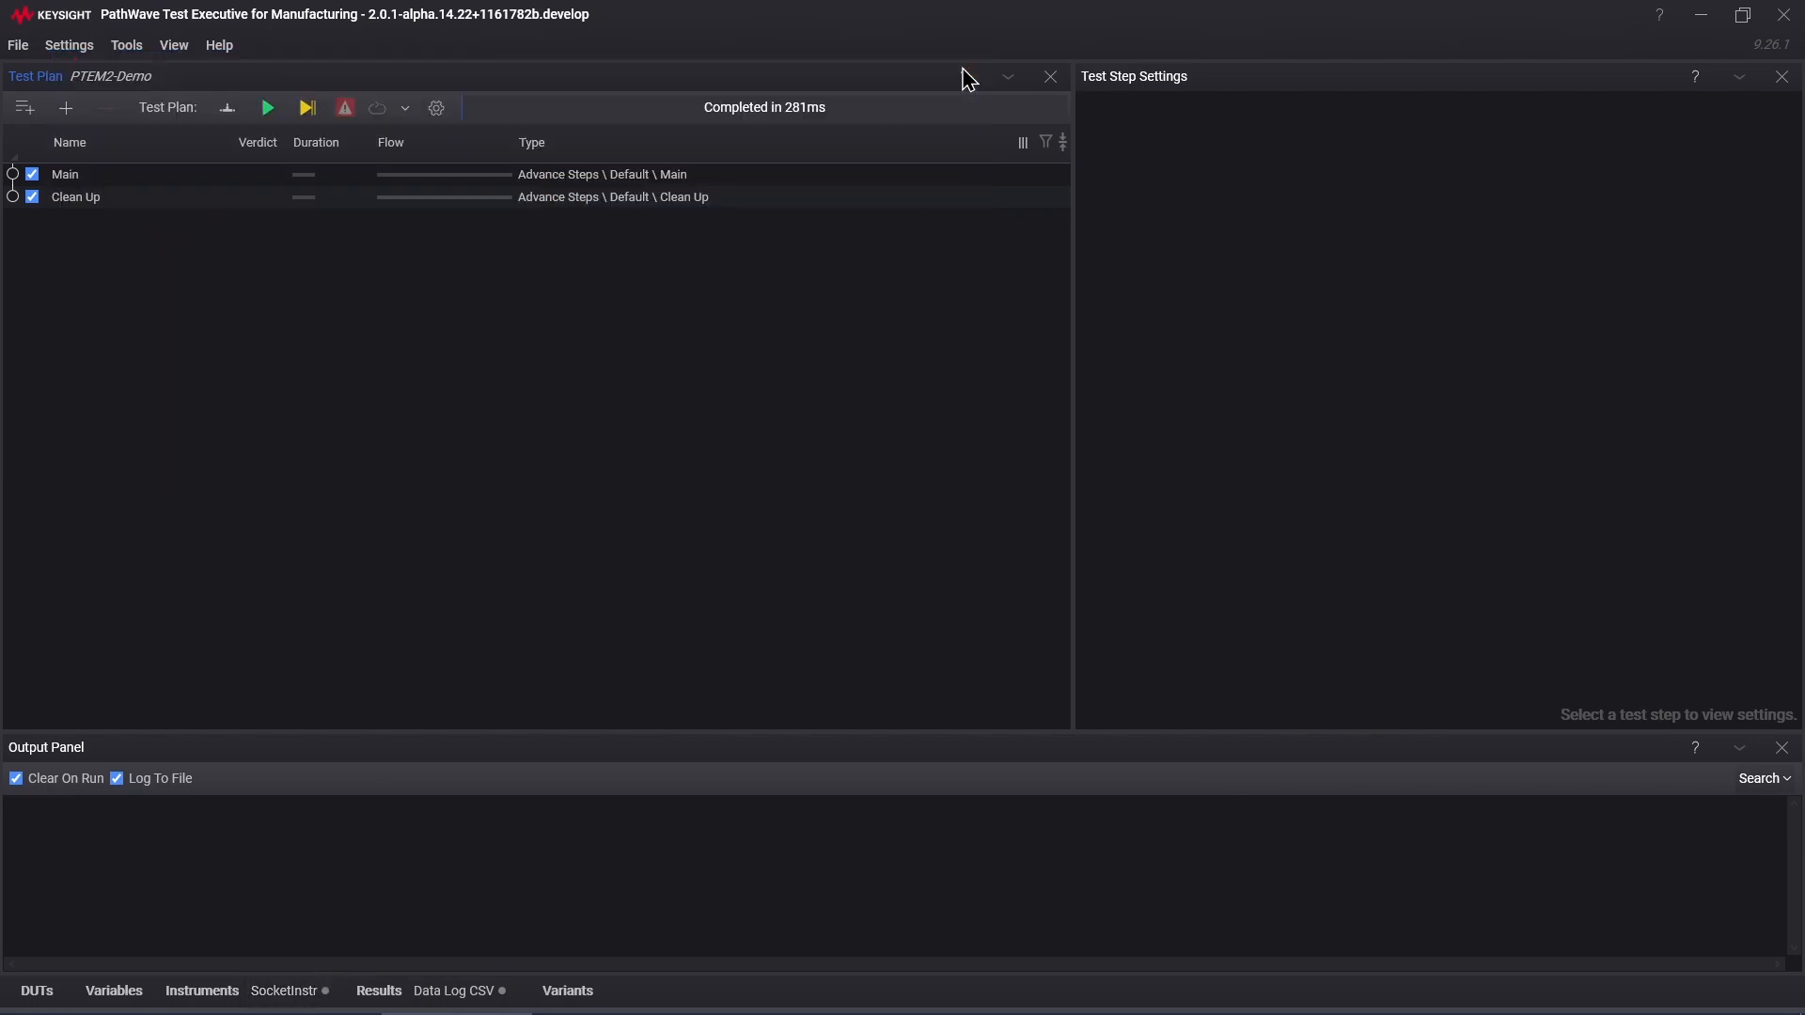
left_click(287, 1001)
left_click(1045, 393)
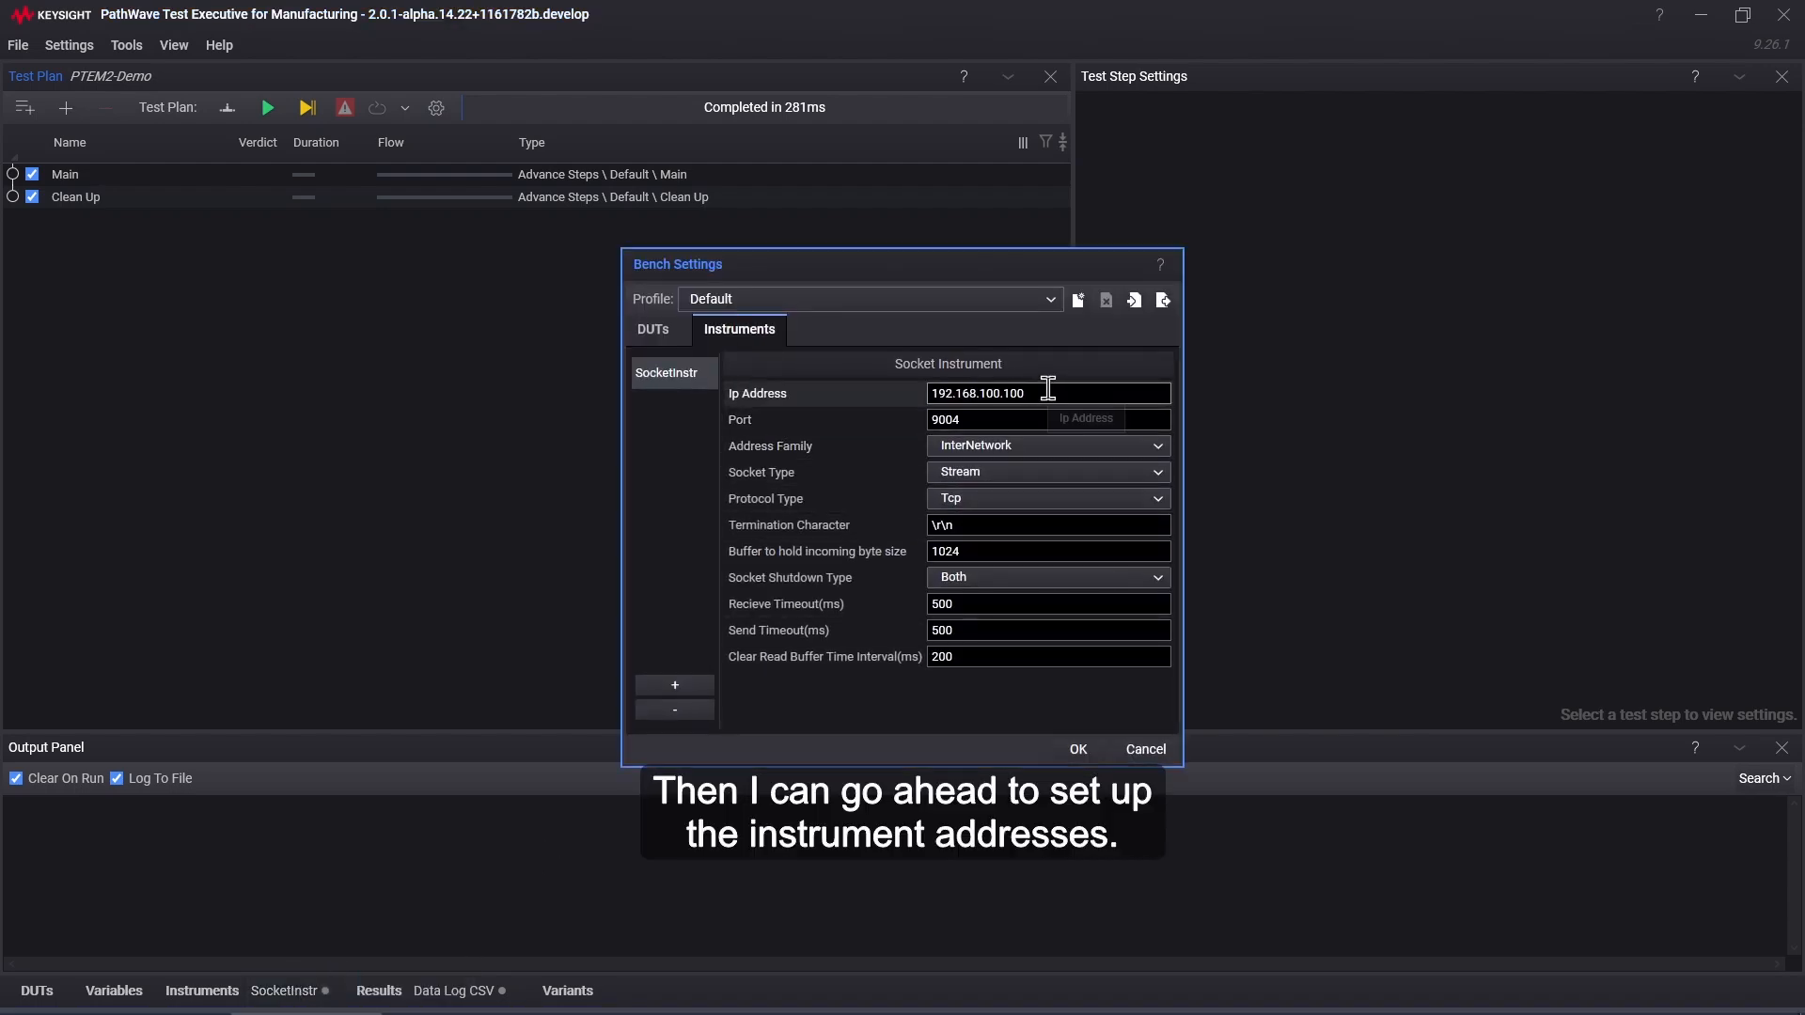
type("127")
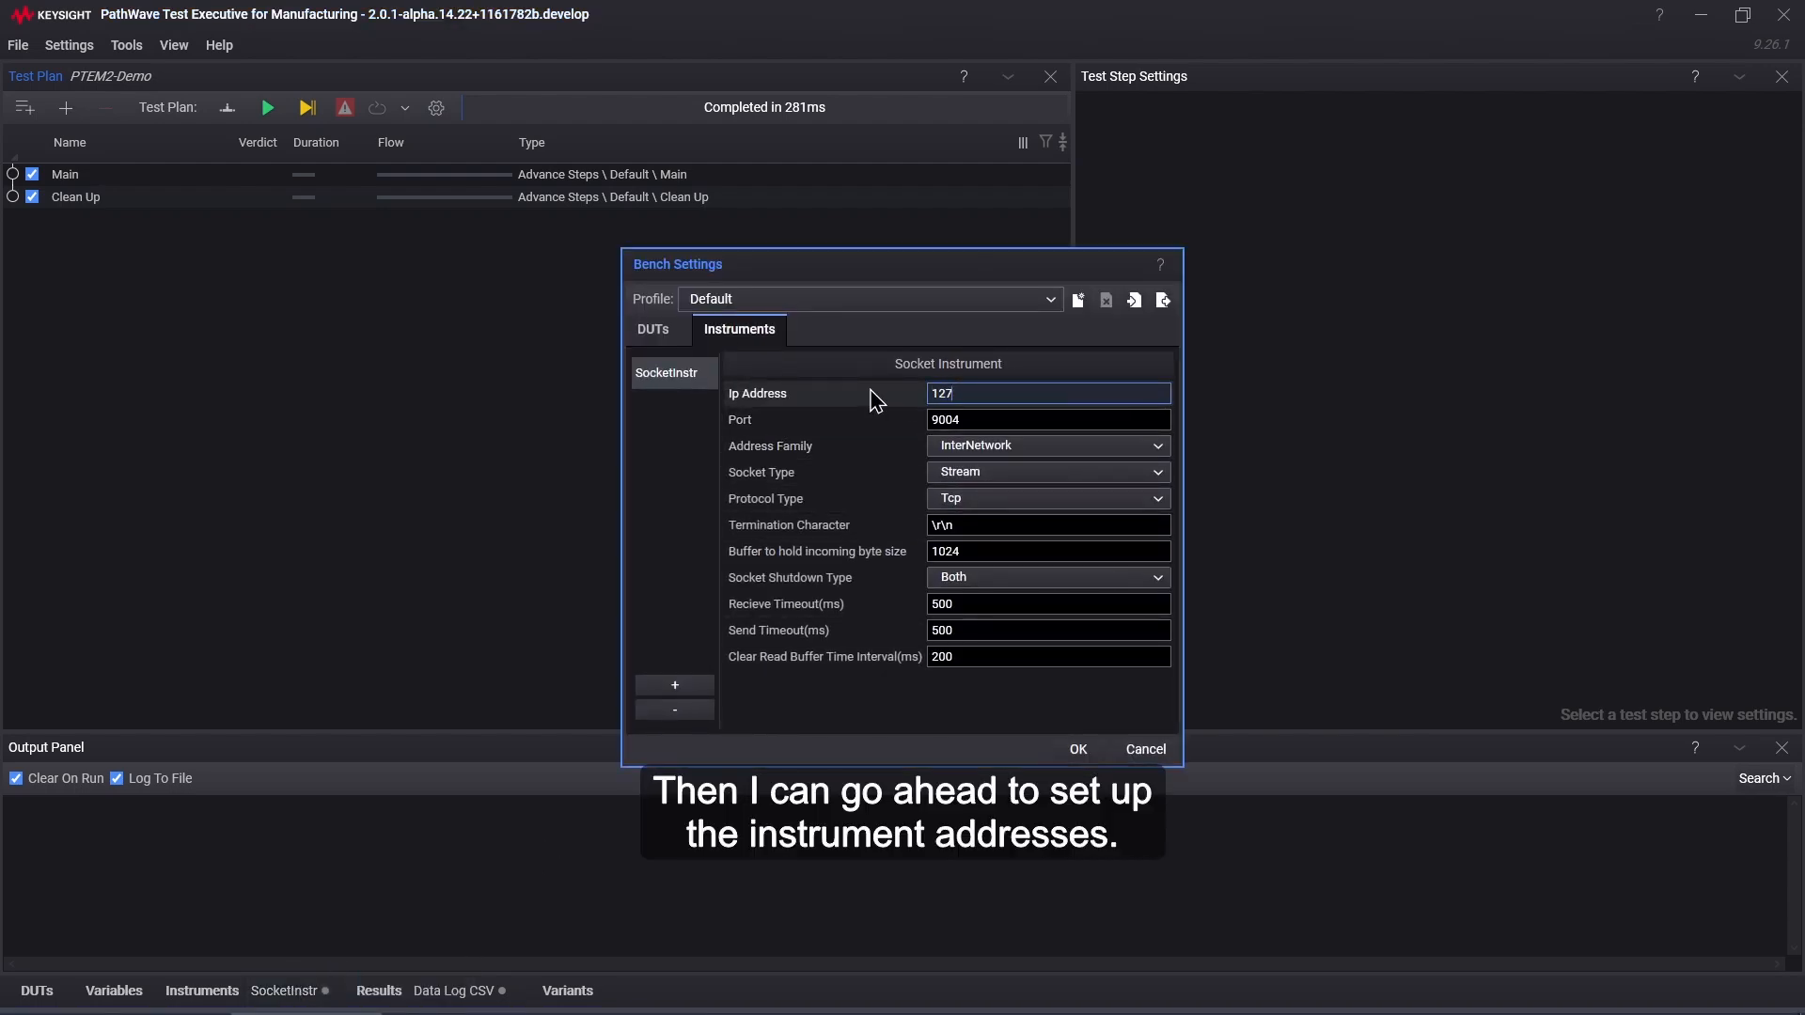
type(".0.0.1")
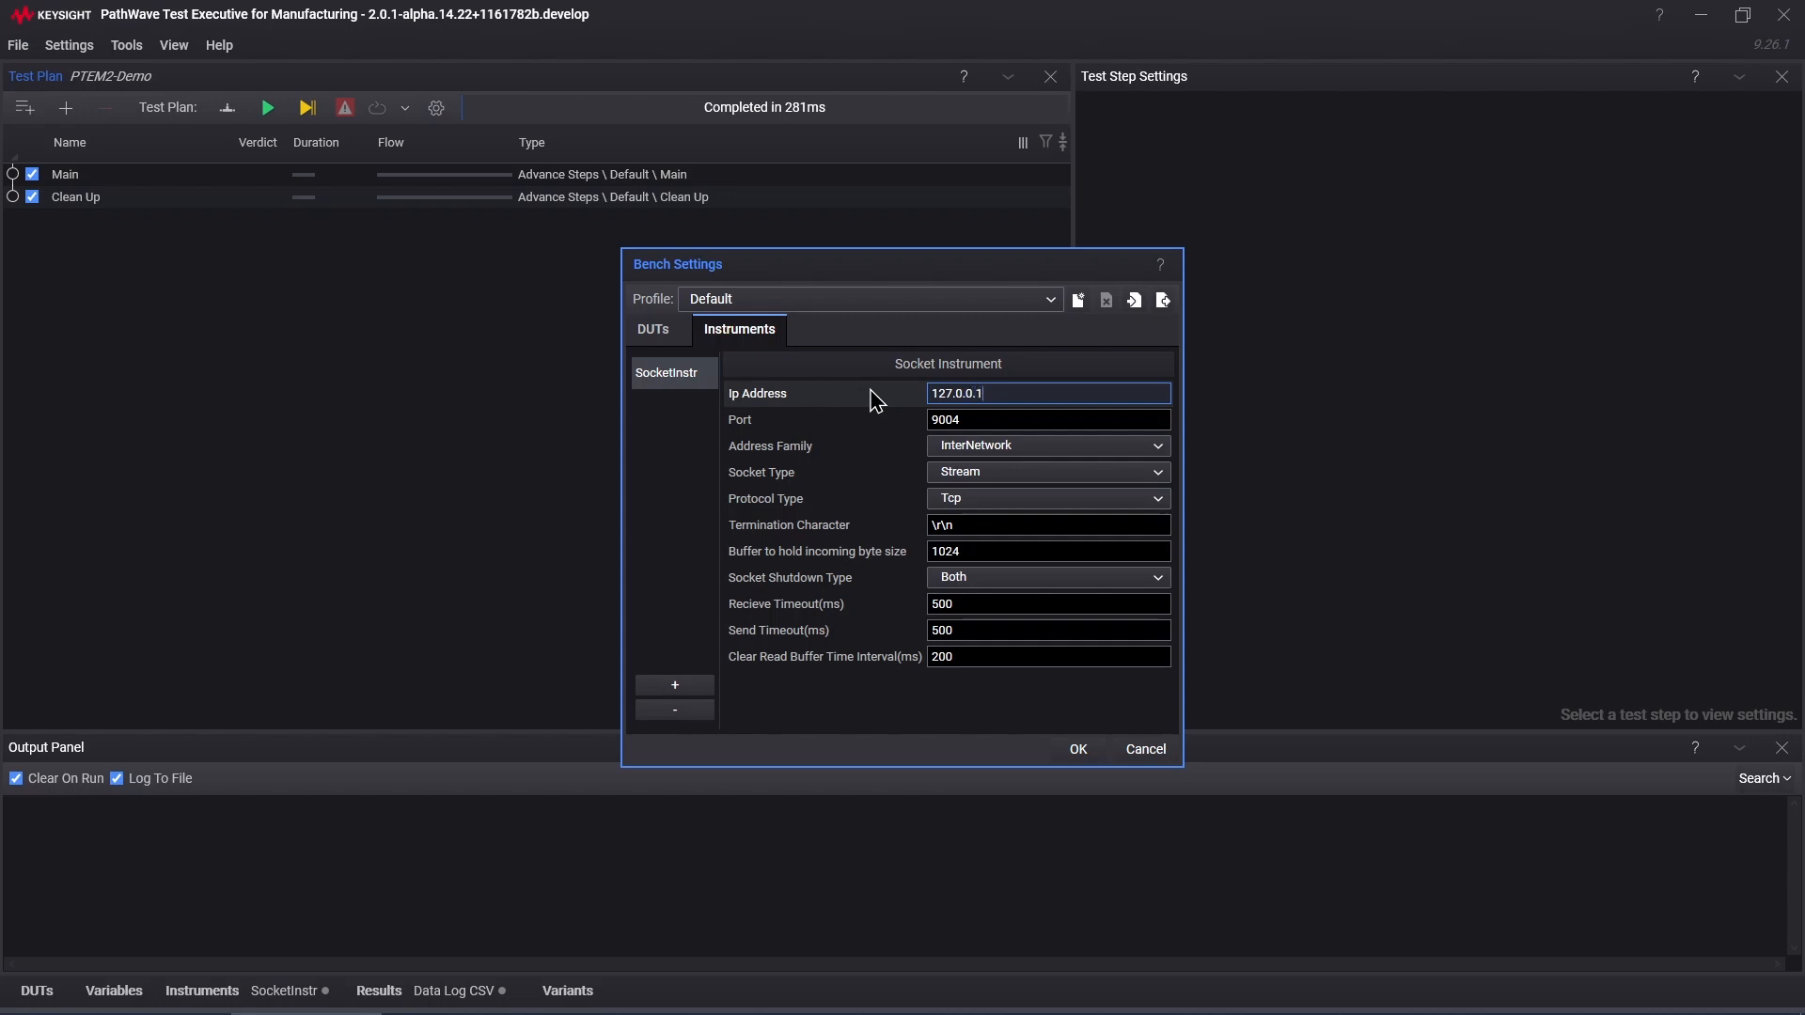
left_click(967, 420)
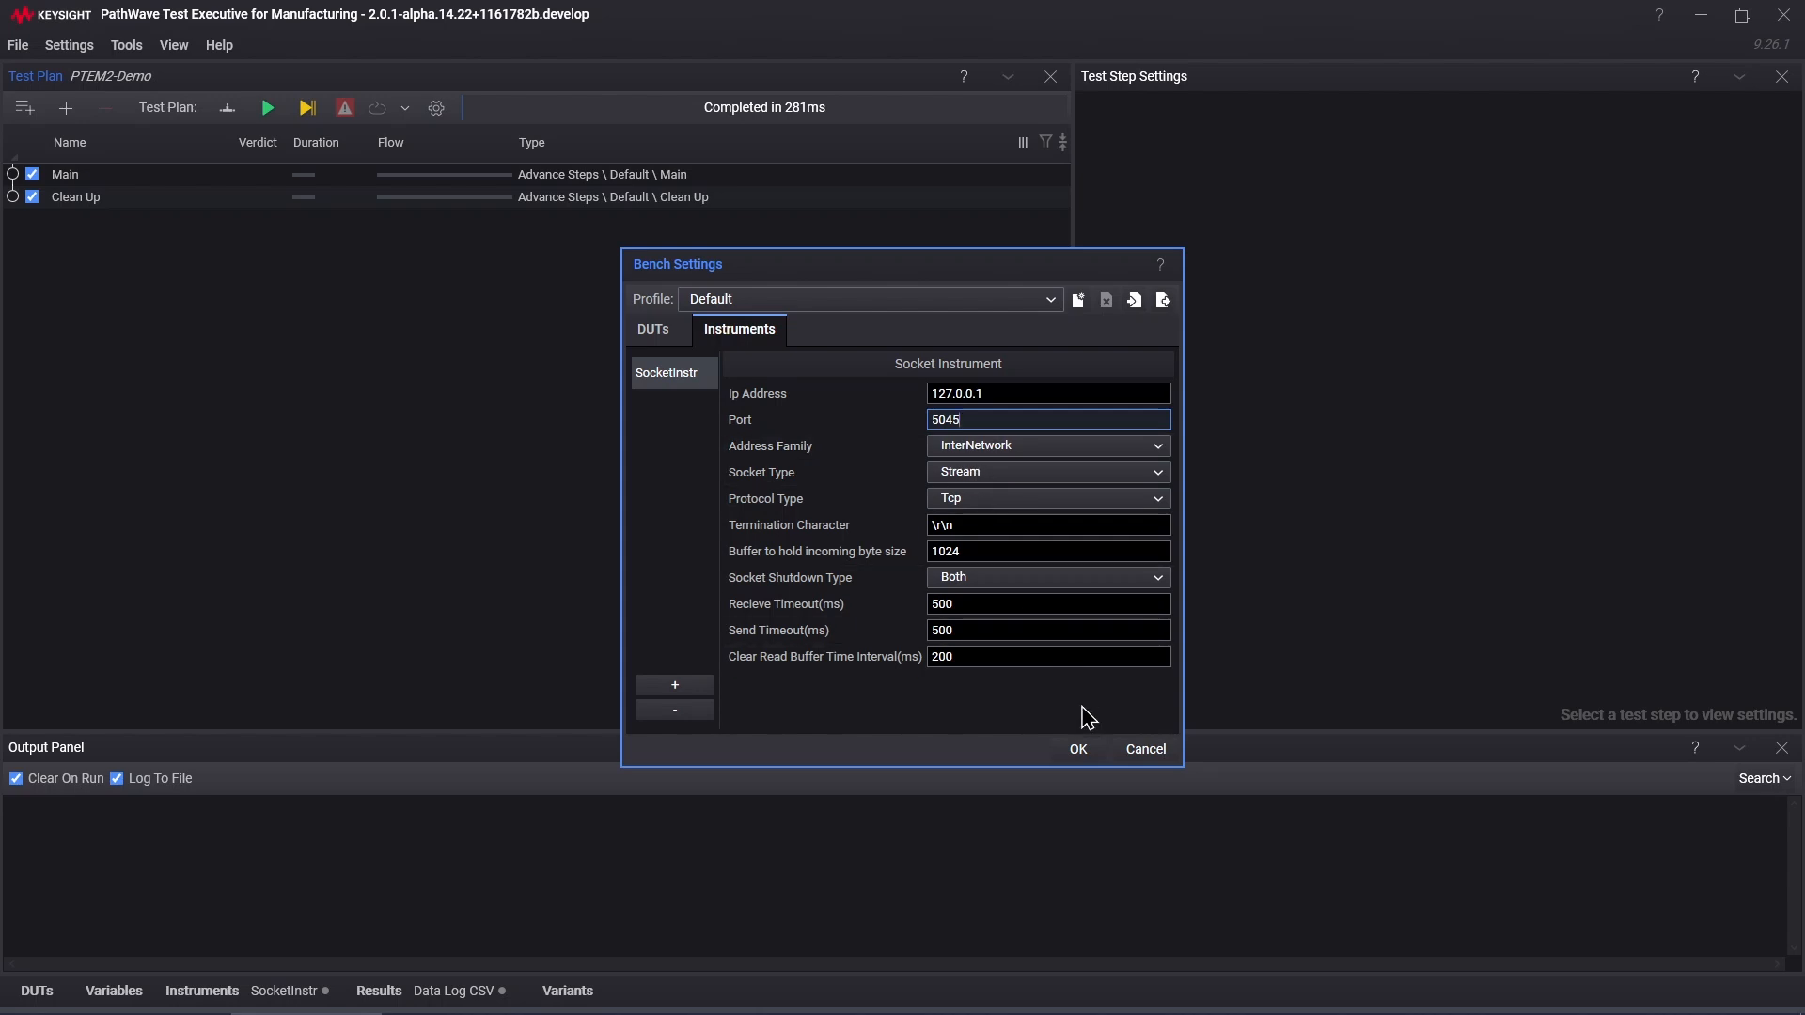
left_click(1078, 749)
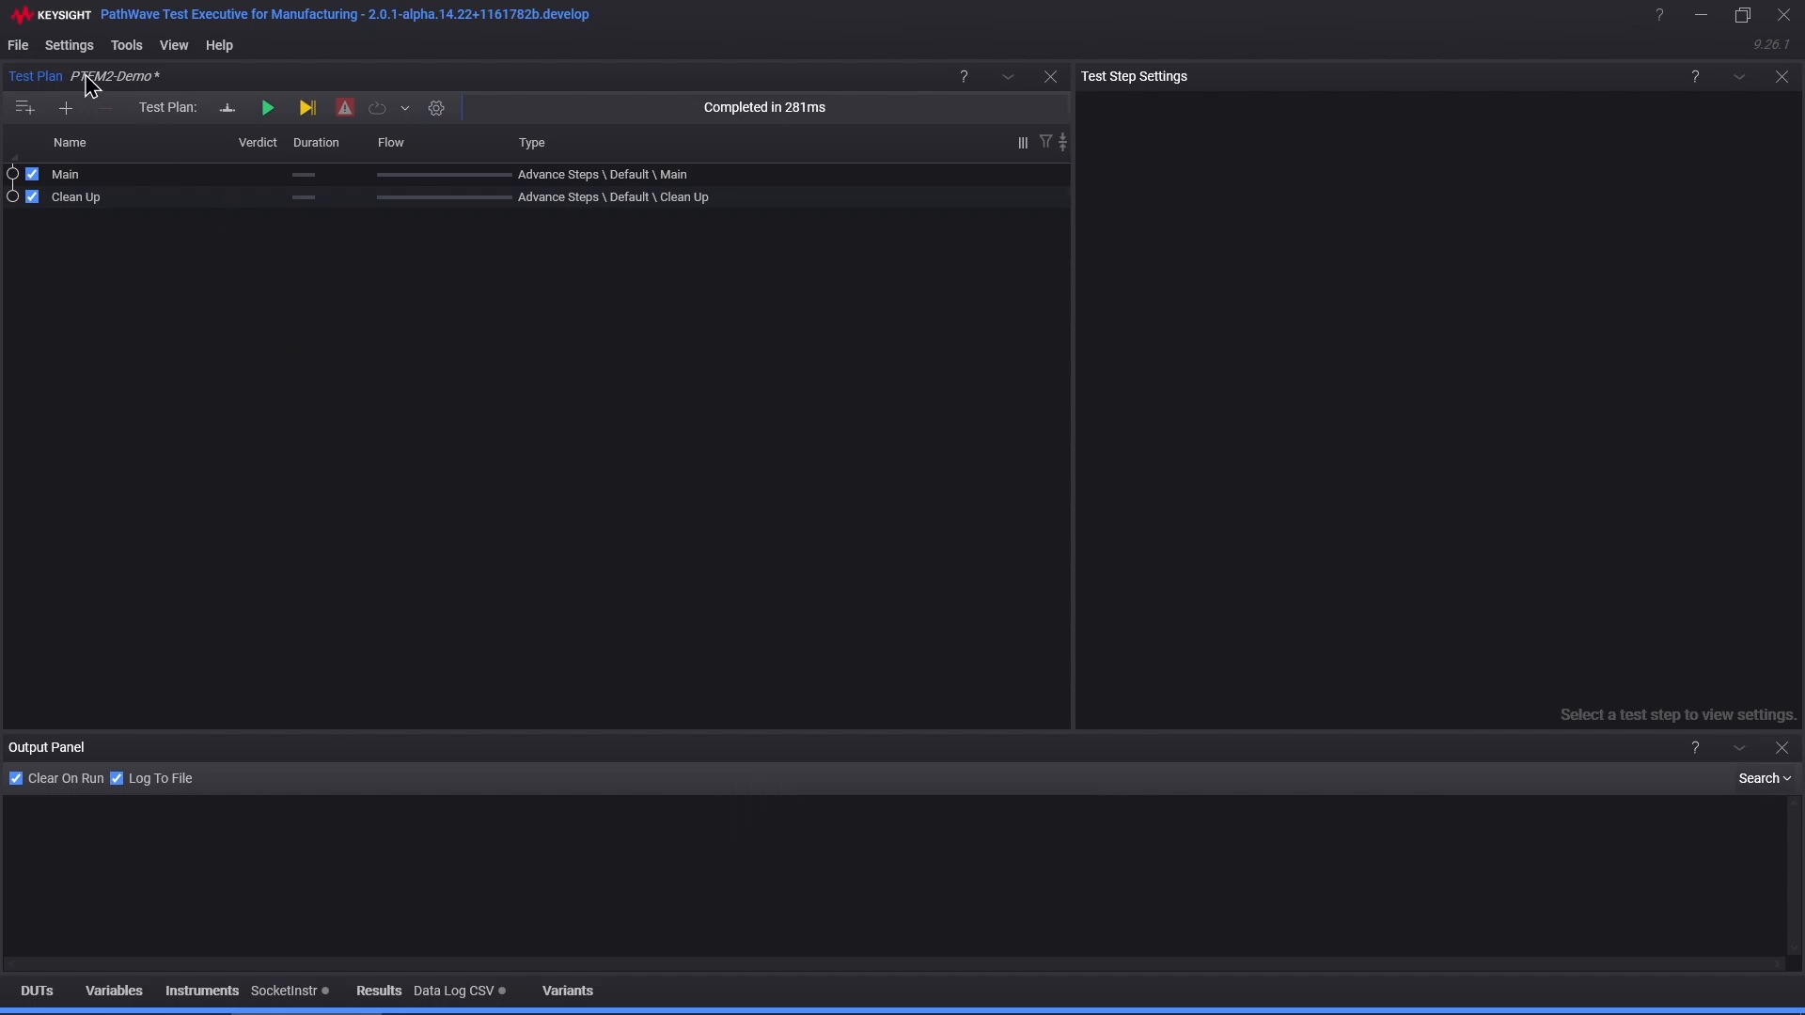
Step: Insert a Query Socket step from Instruments > Socket with the command *IDN?
left_click(65, 108)
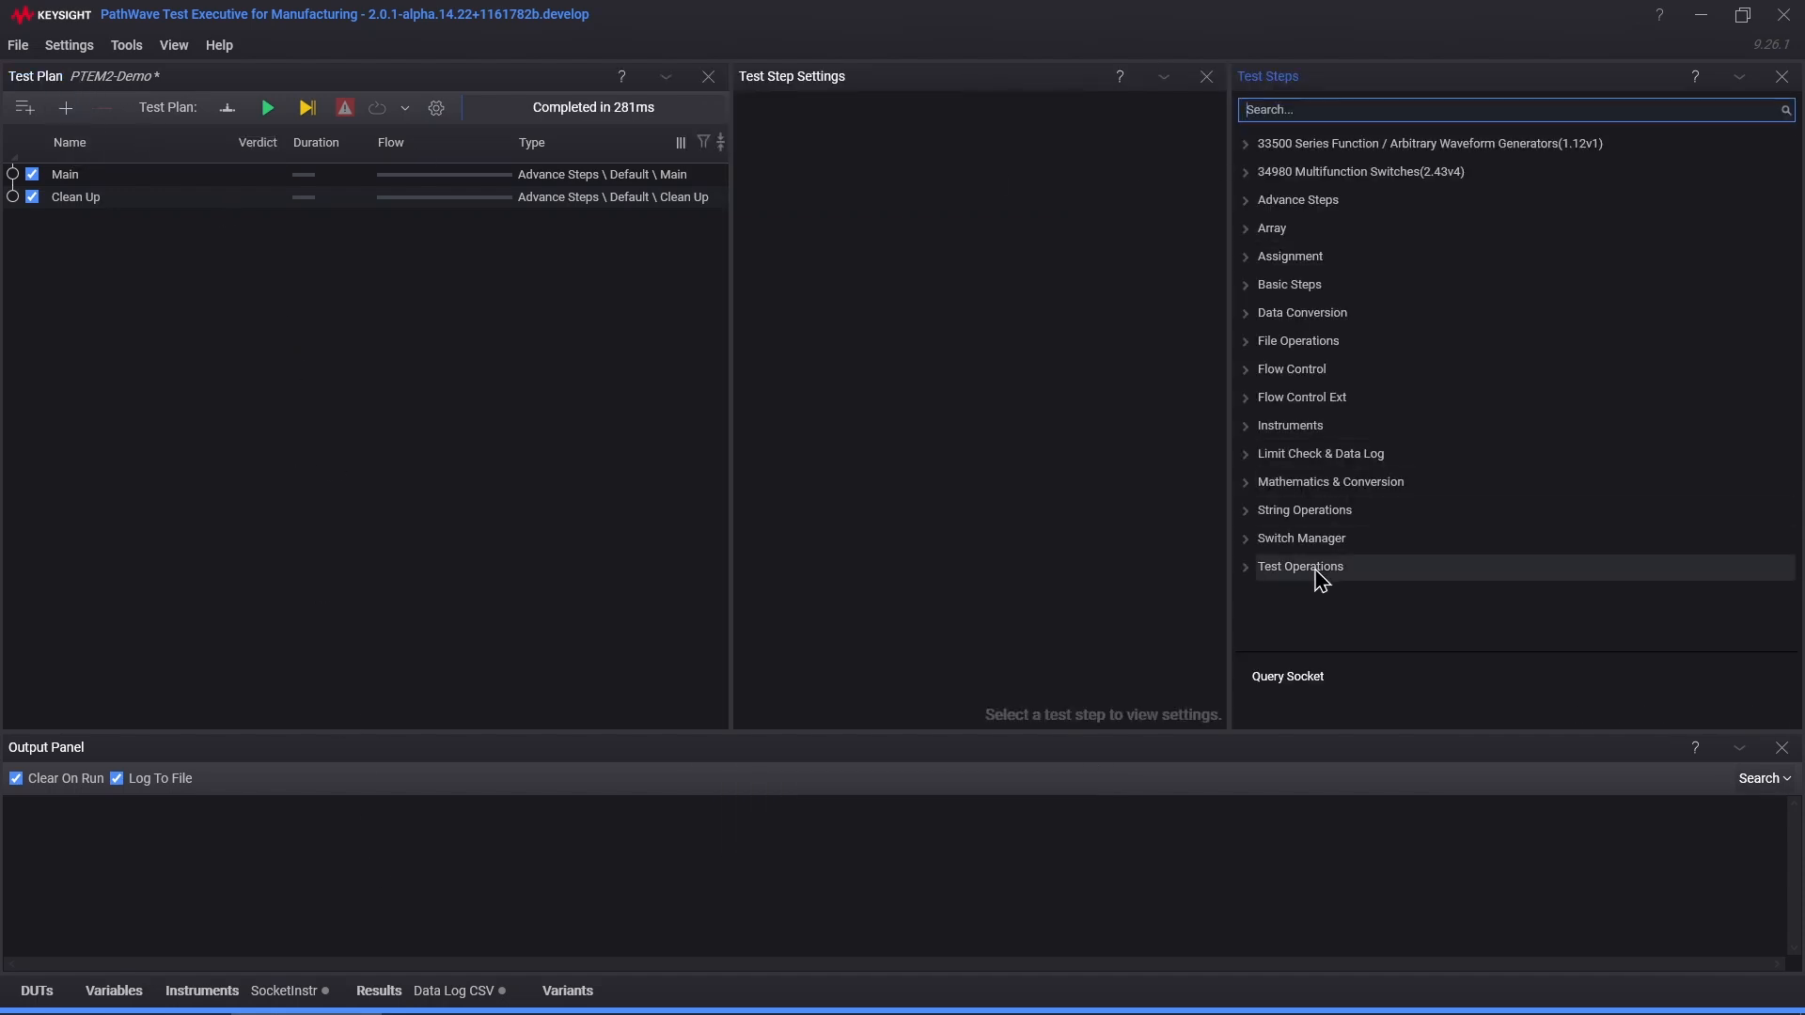
left_click(1245, 513)
scroll(1251, 507, "down", 3)
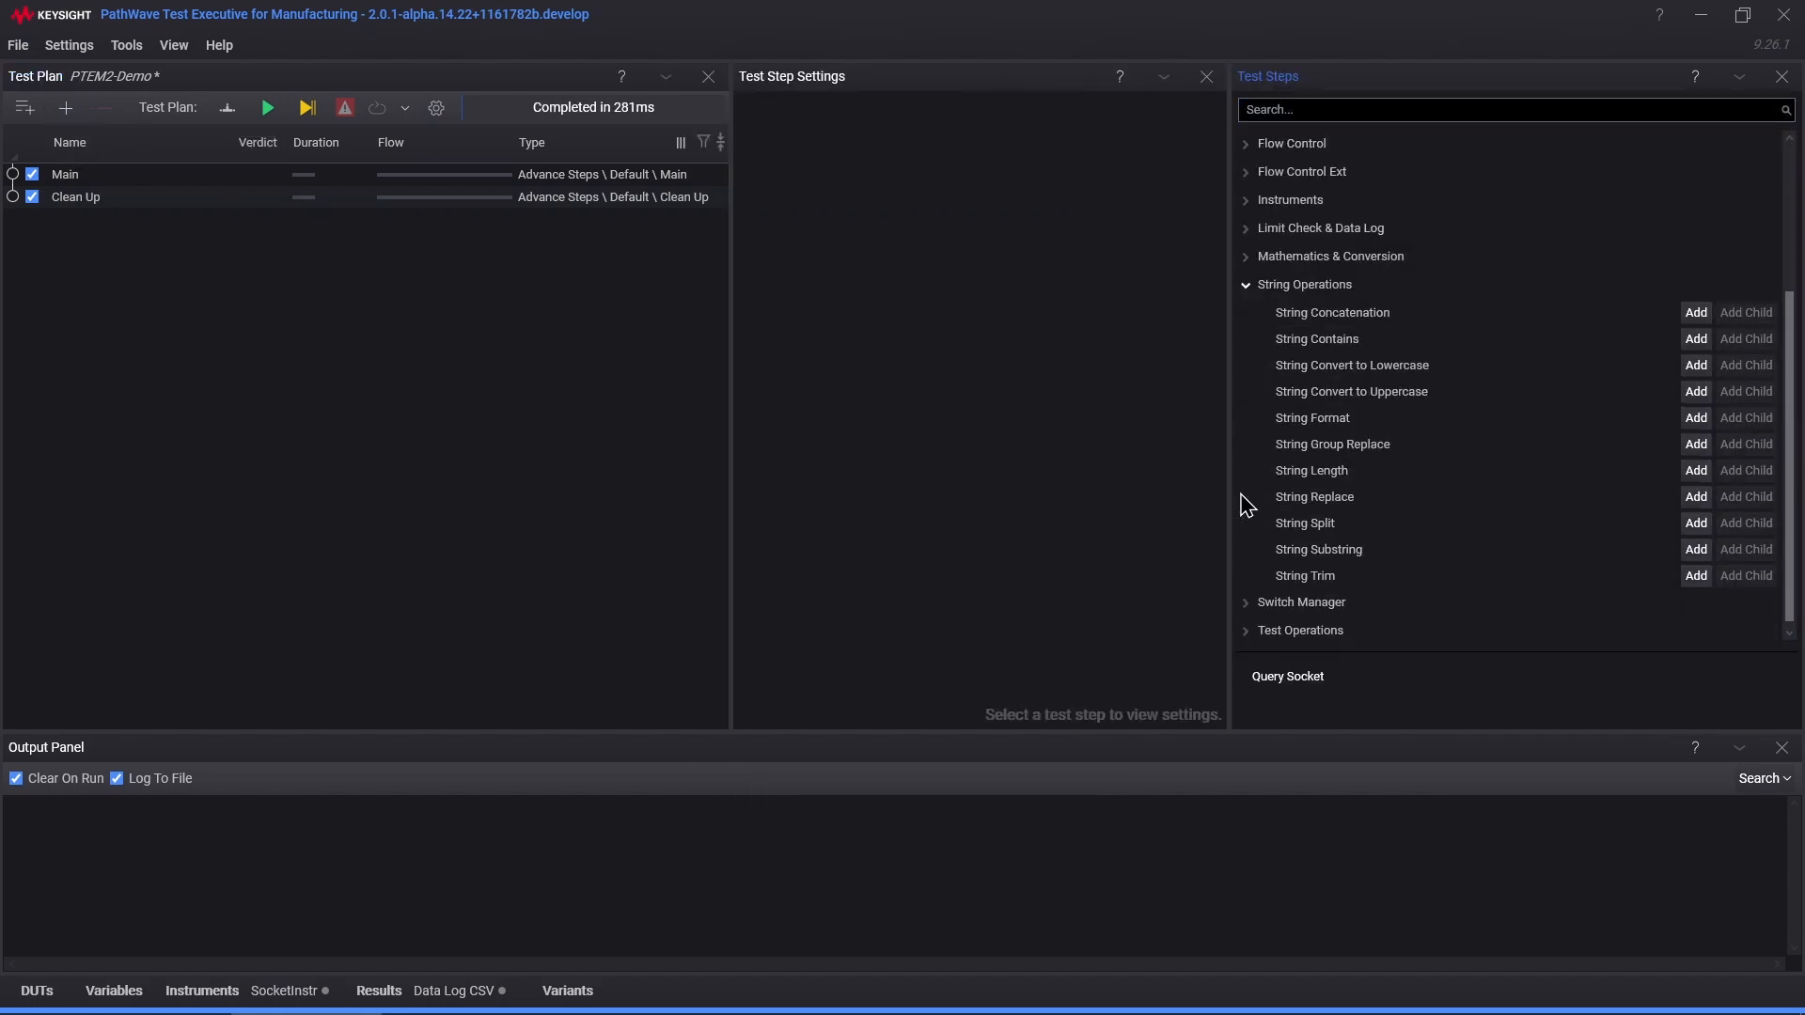
left_click(1250, 292)
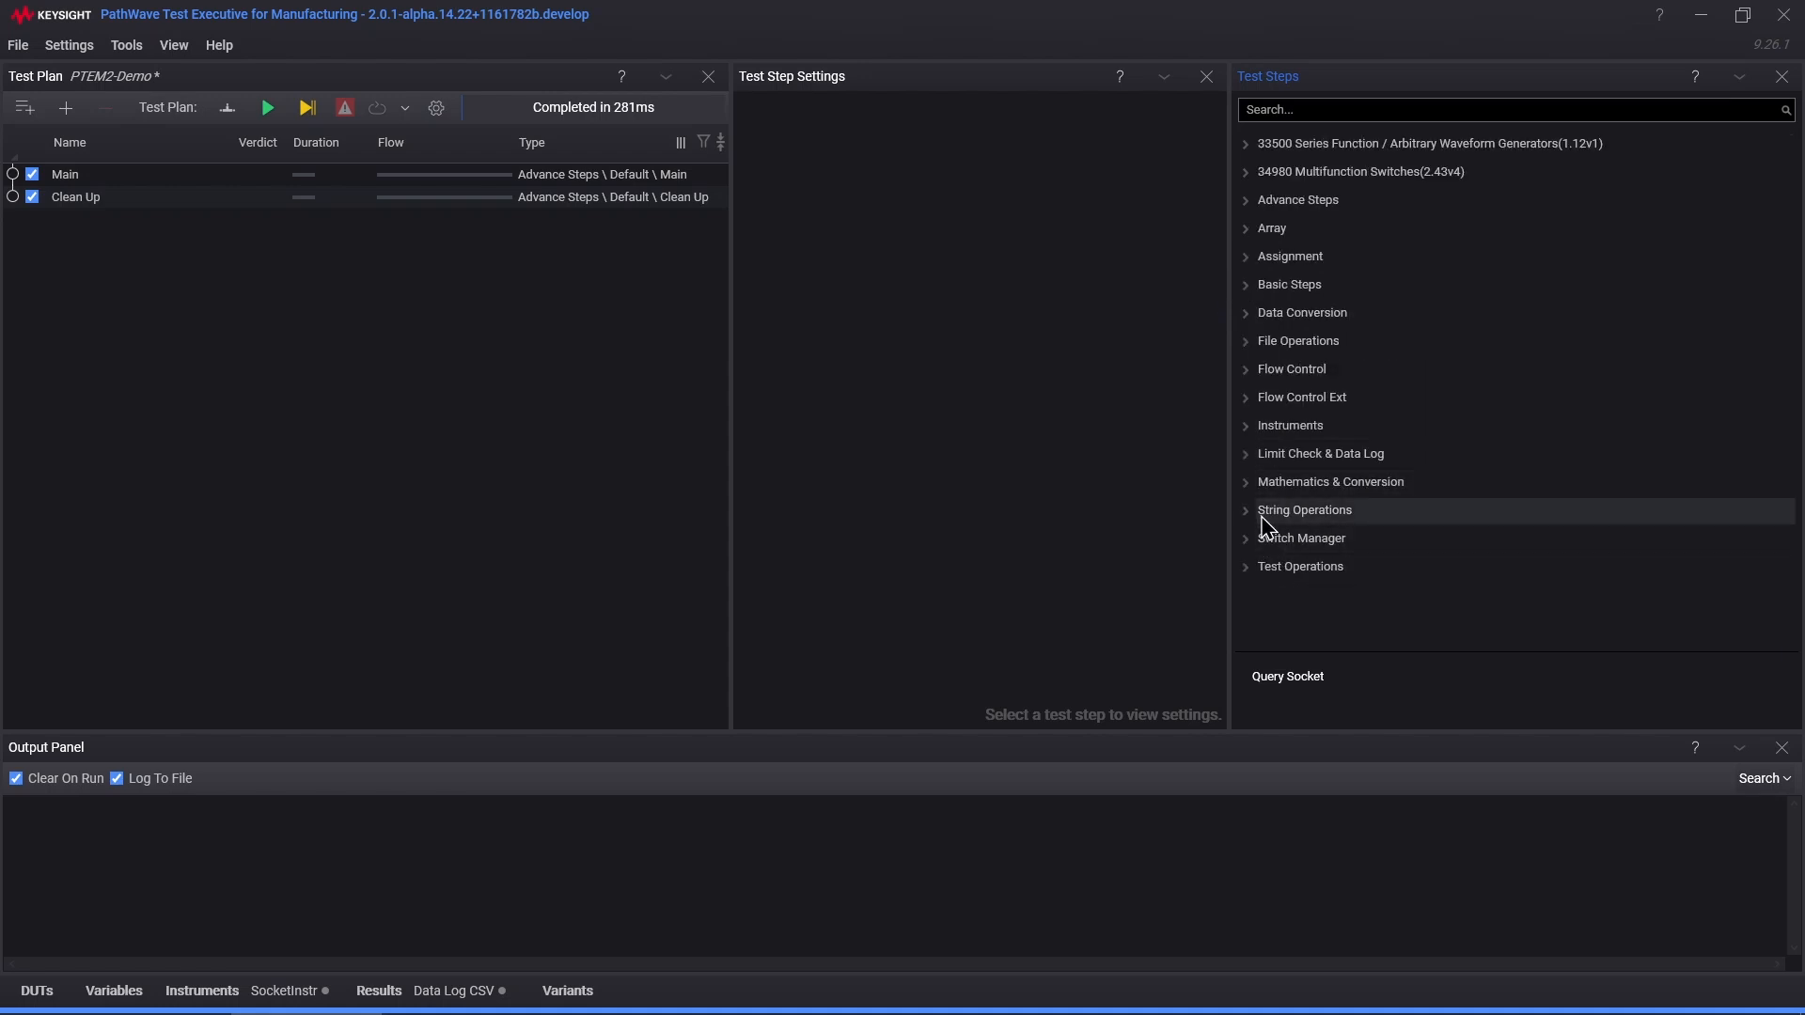
left_click(1249, 431)
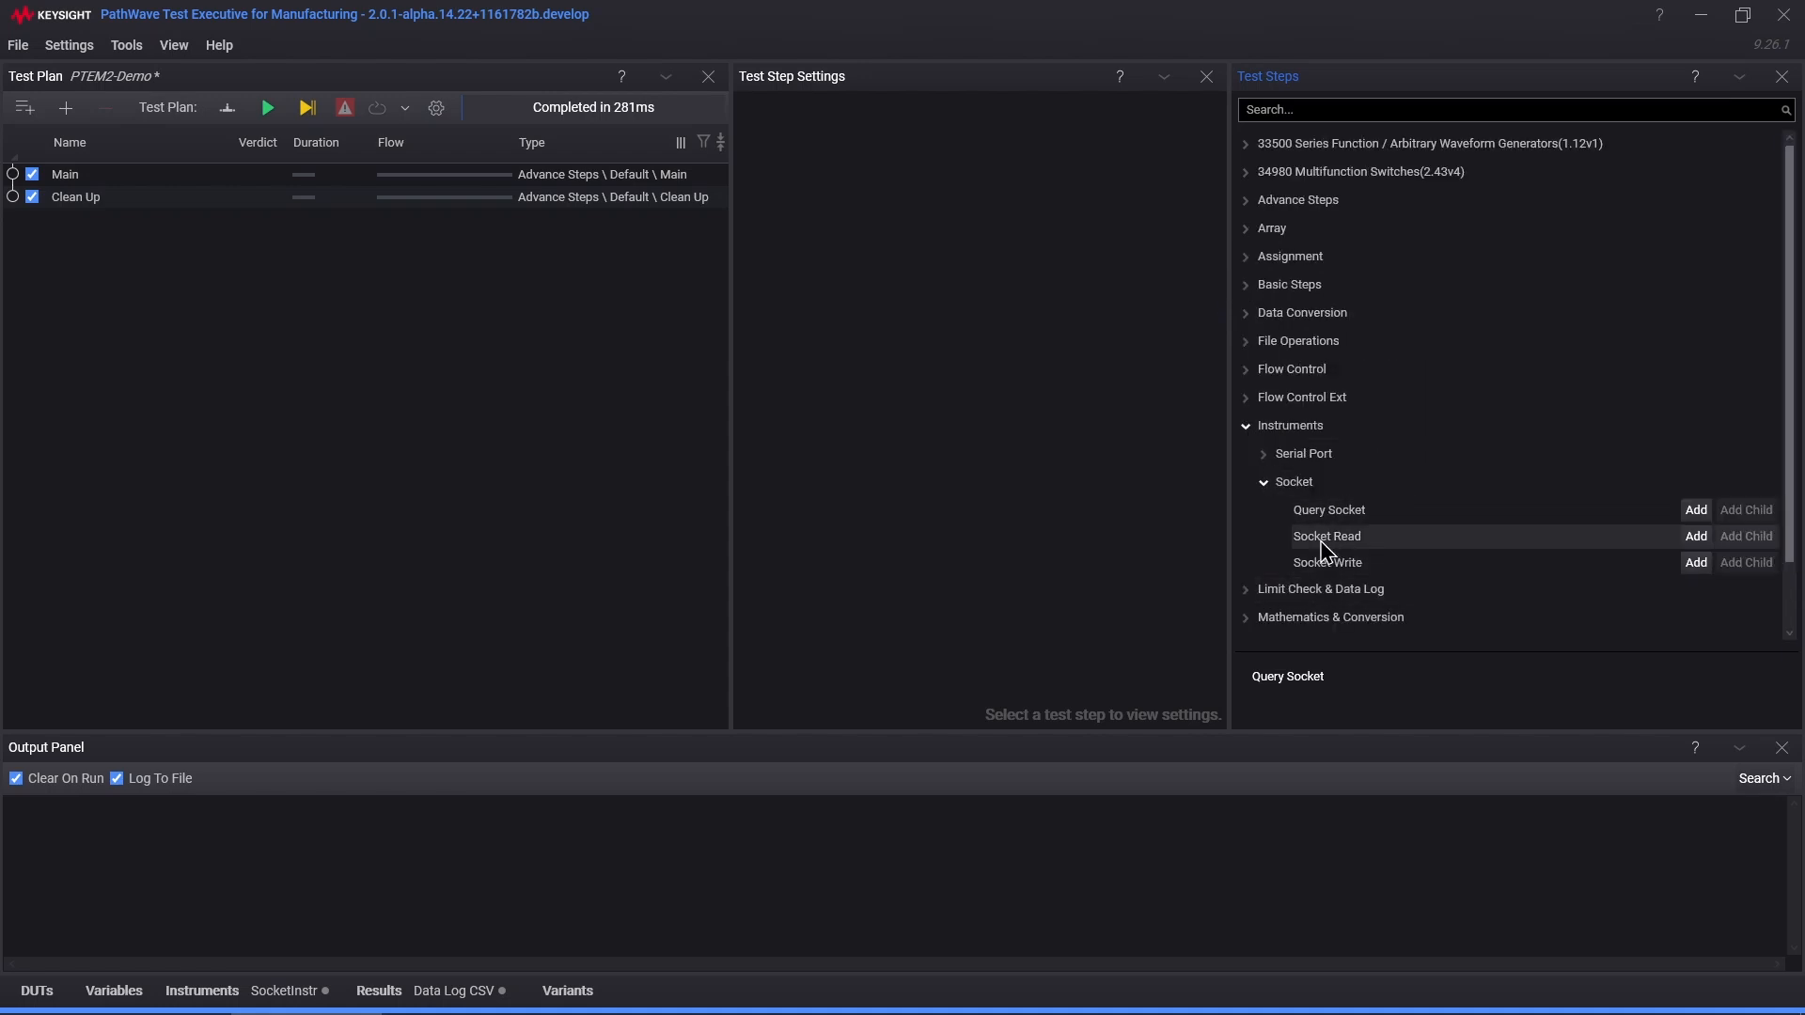
left_click(1329, 510)
left_click(1696, 511)
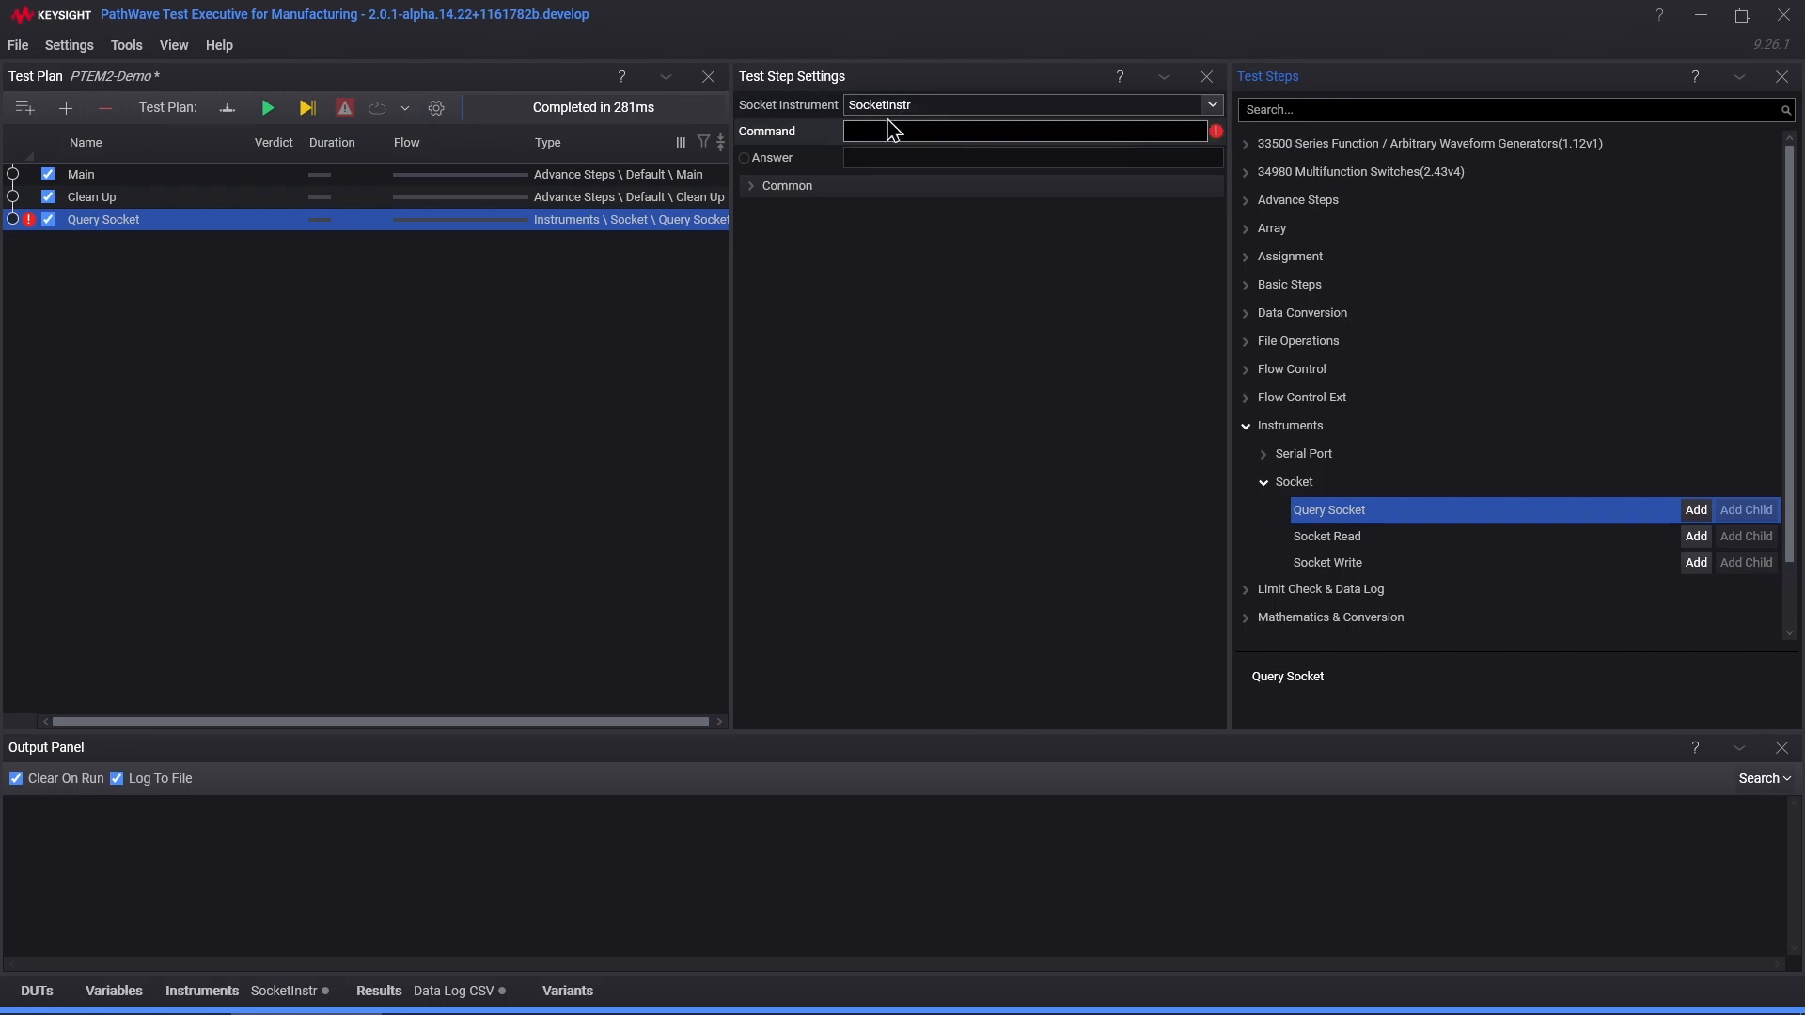
left_click(858, 131)
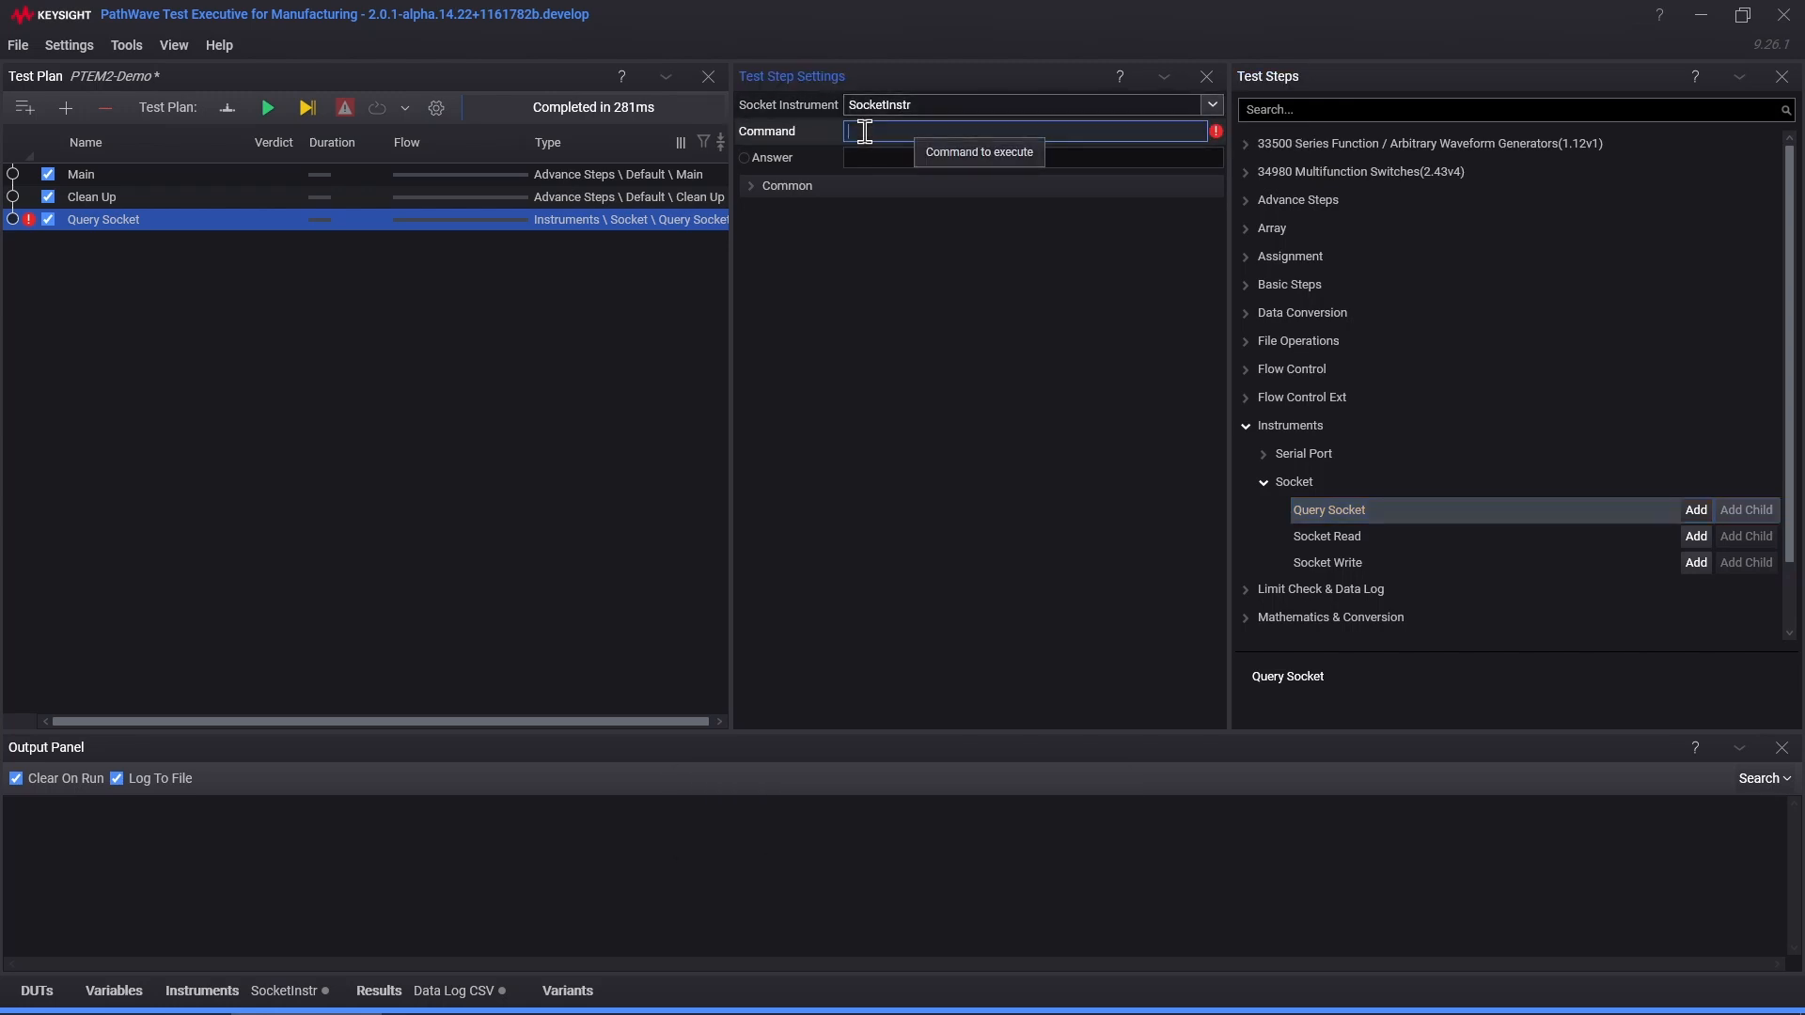
type("*")
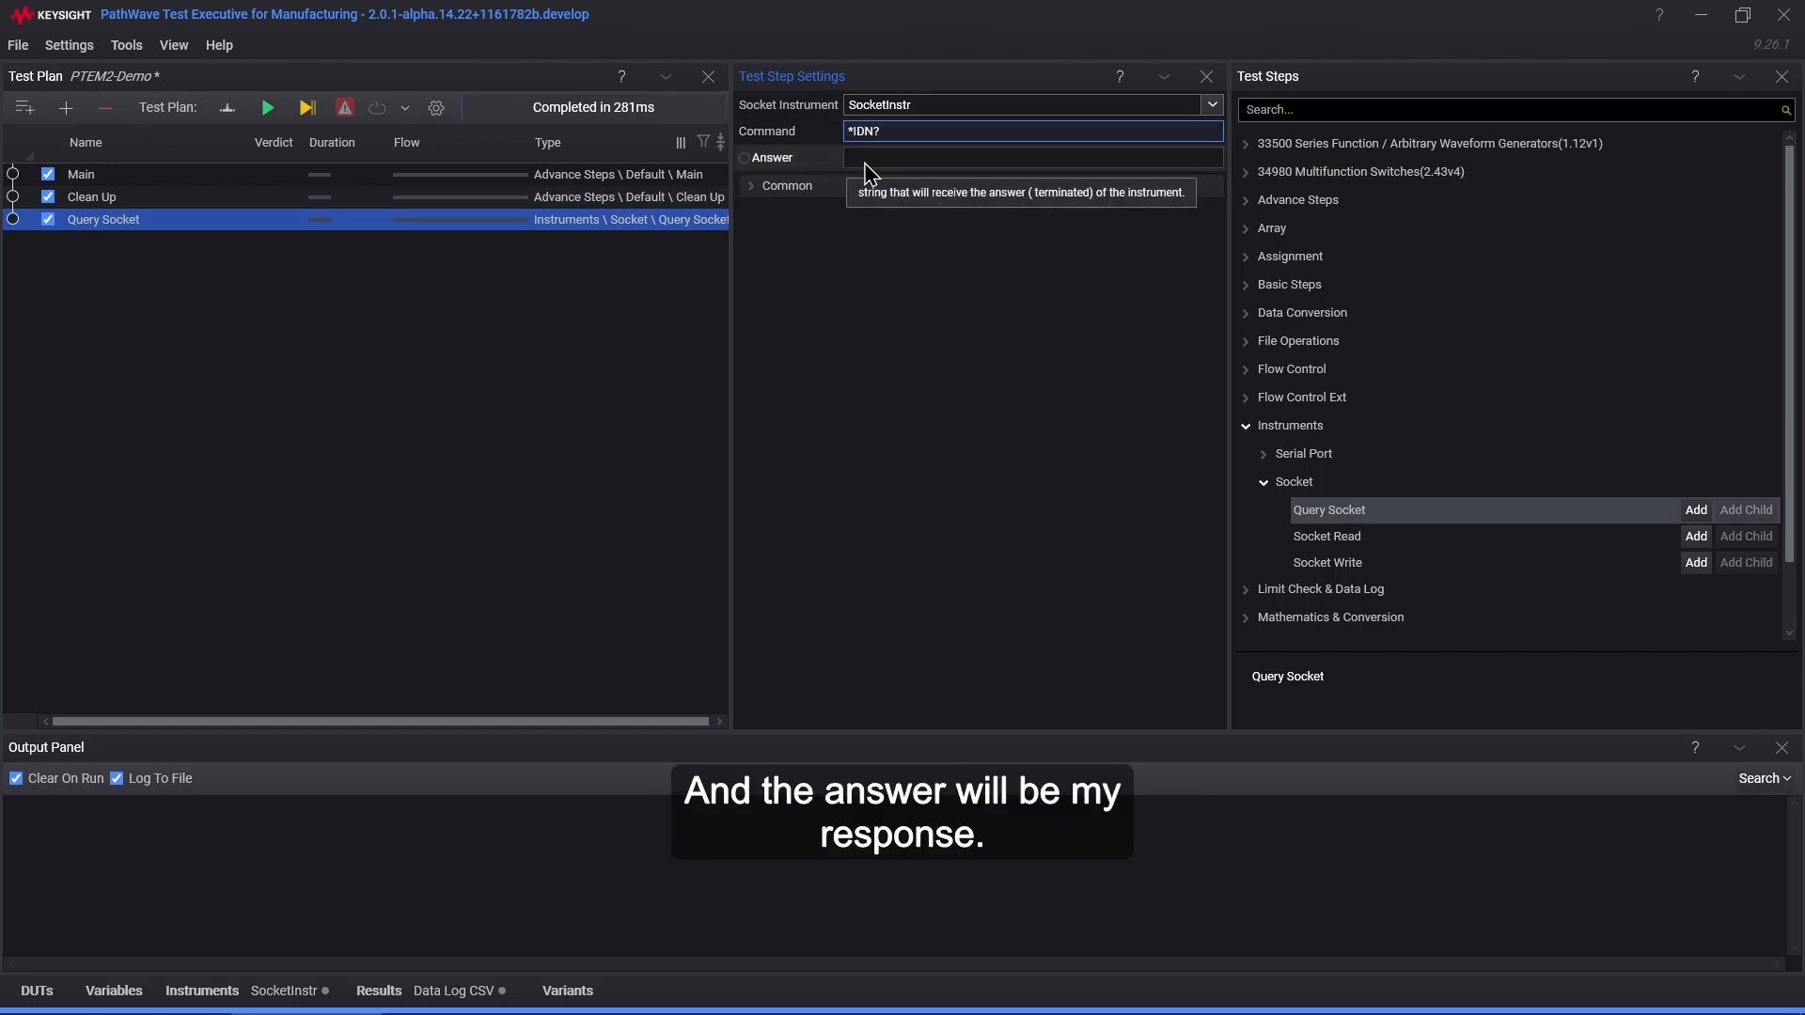
Step: Run the PTEM2-Demo plan so Query Socket returns the server identification, then select Main
left_click(268, 108)
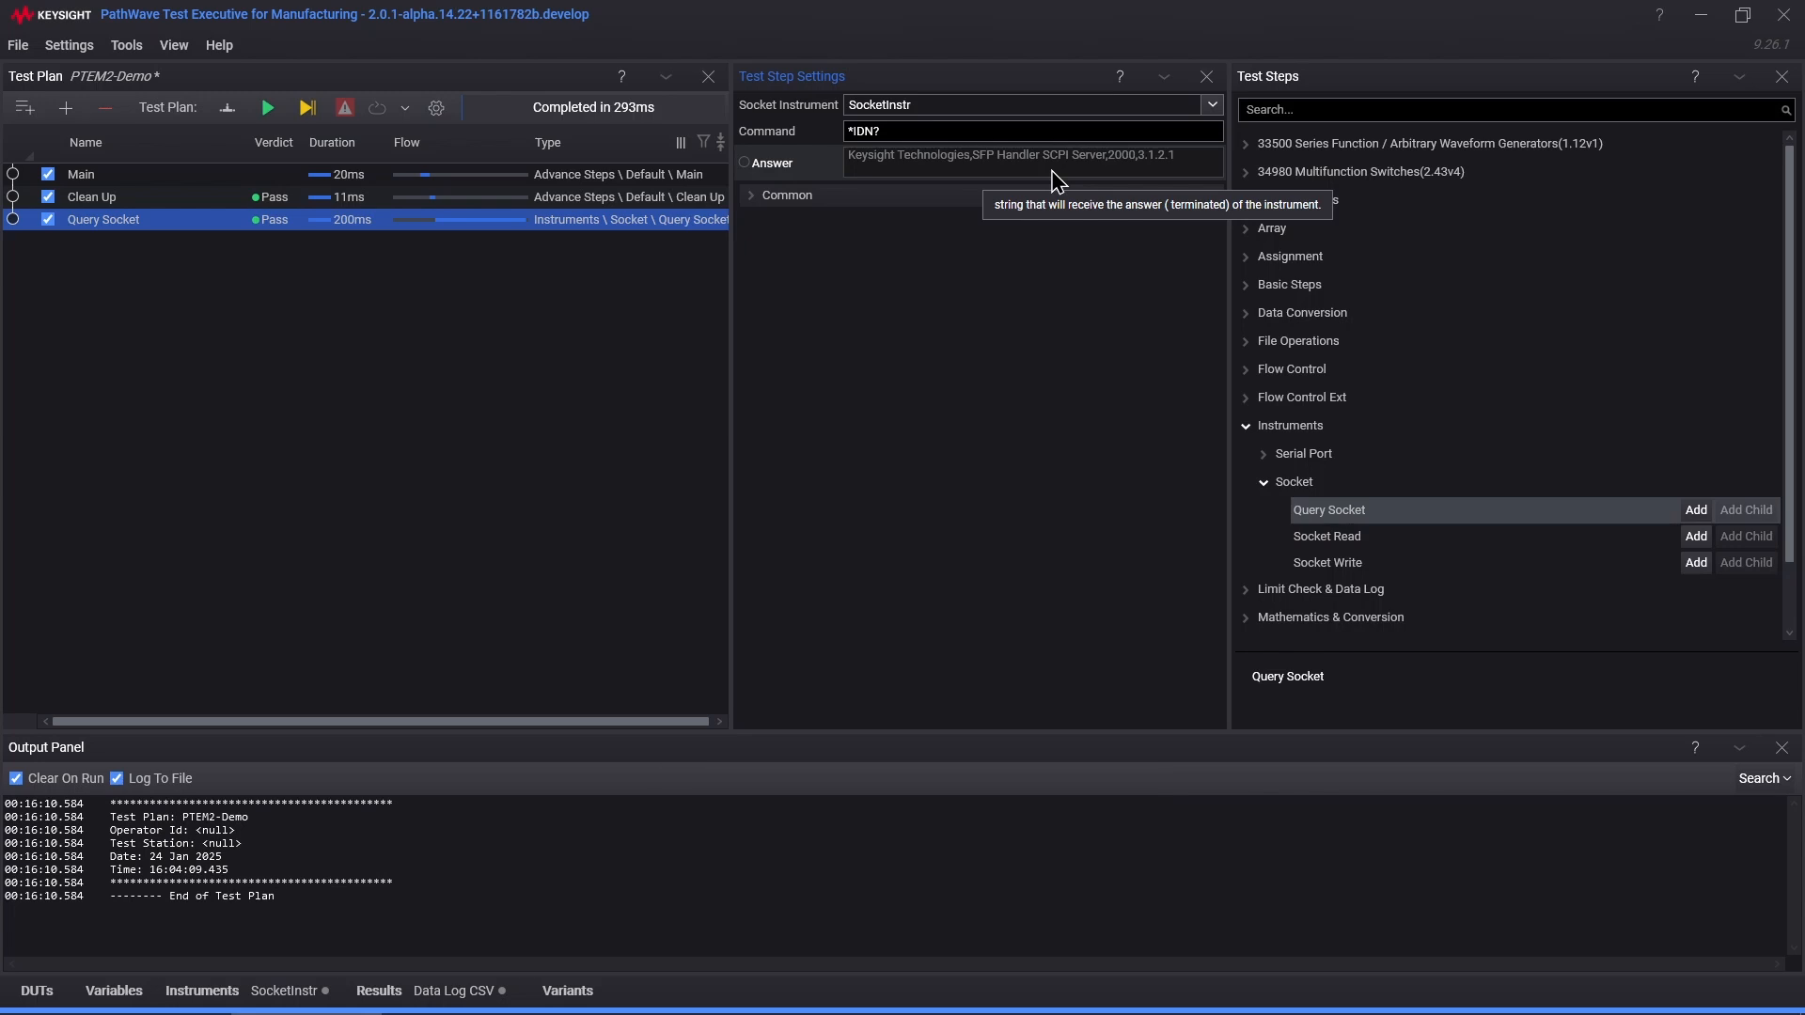
left_click(146, 180)
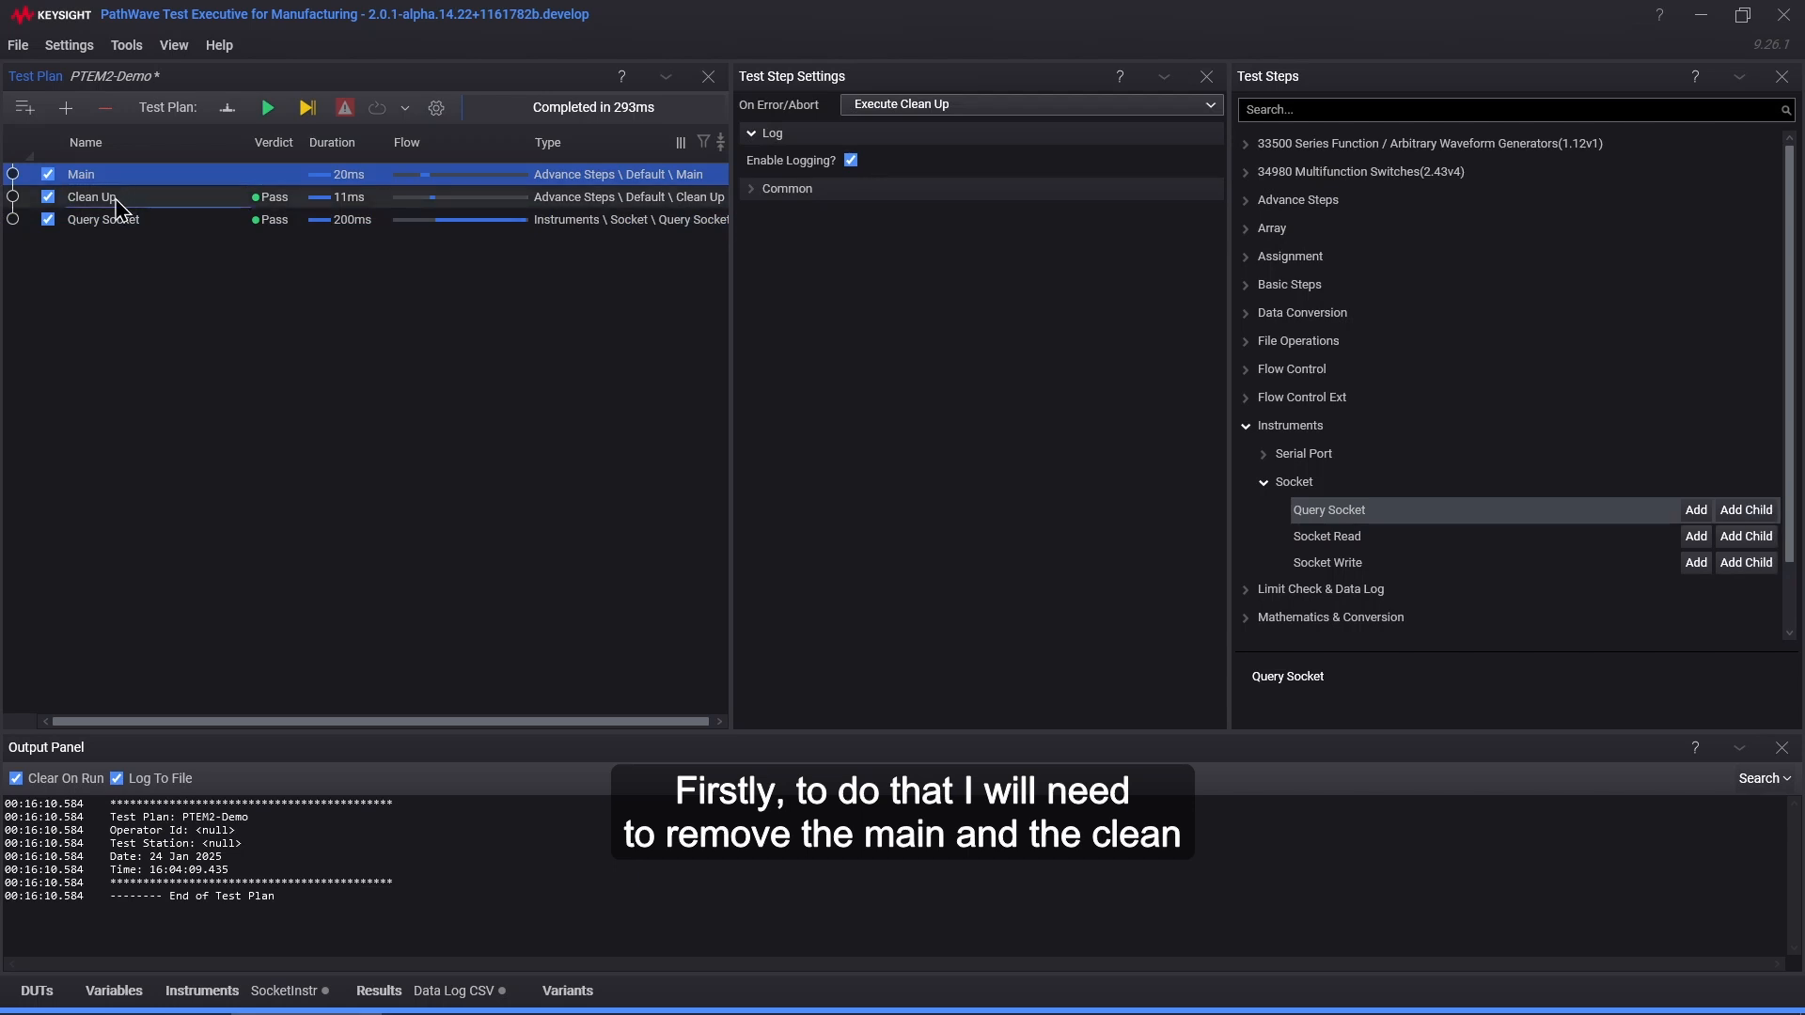
Step: Delete the Main and Clean Up steps, keeping only Query Socket
left_click(117, 199, "ctrl")
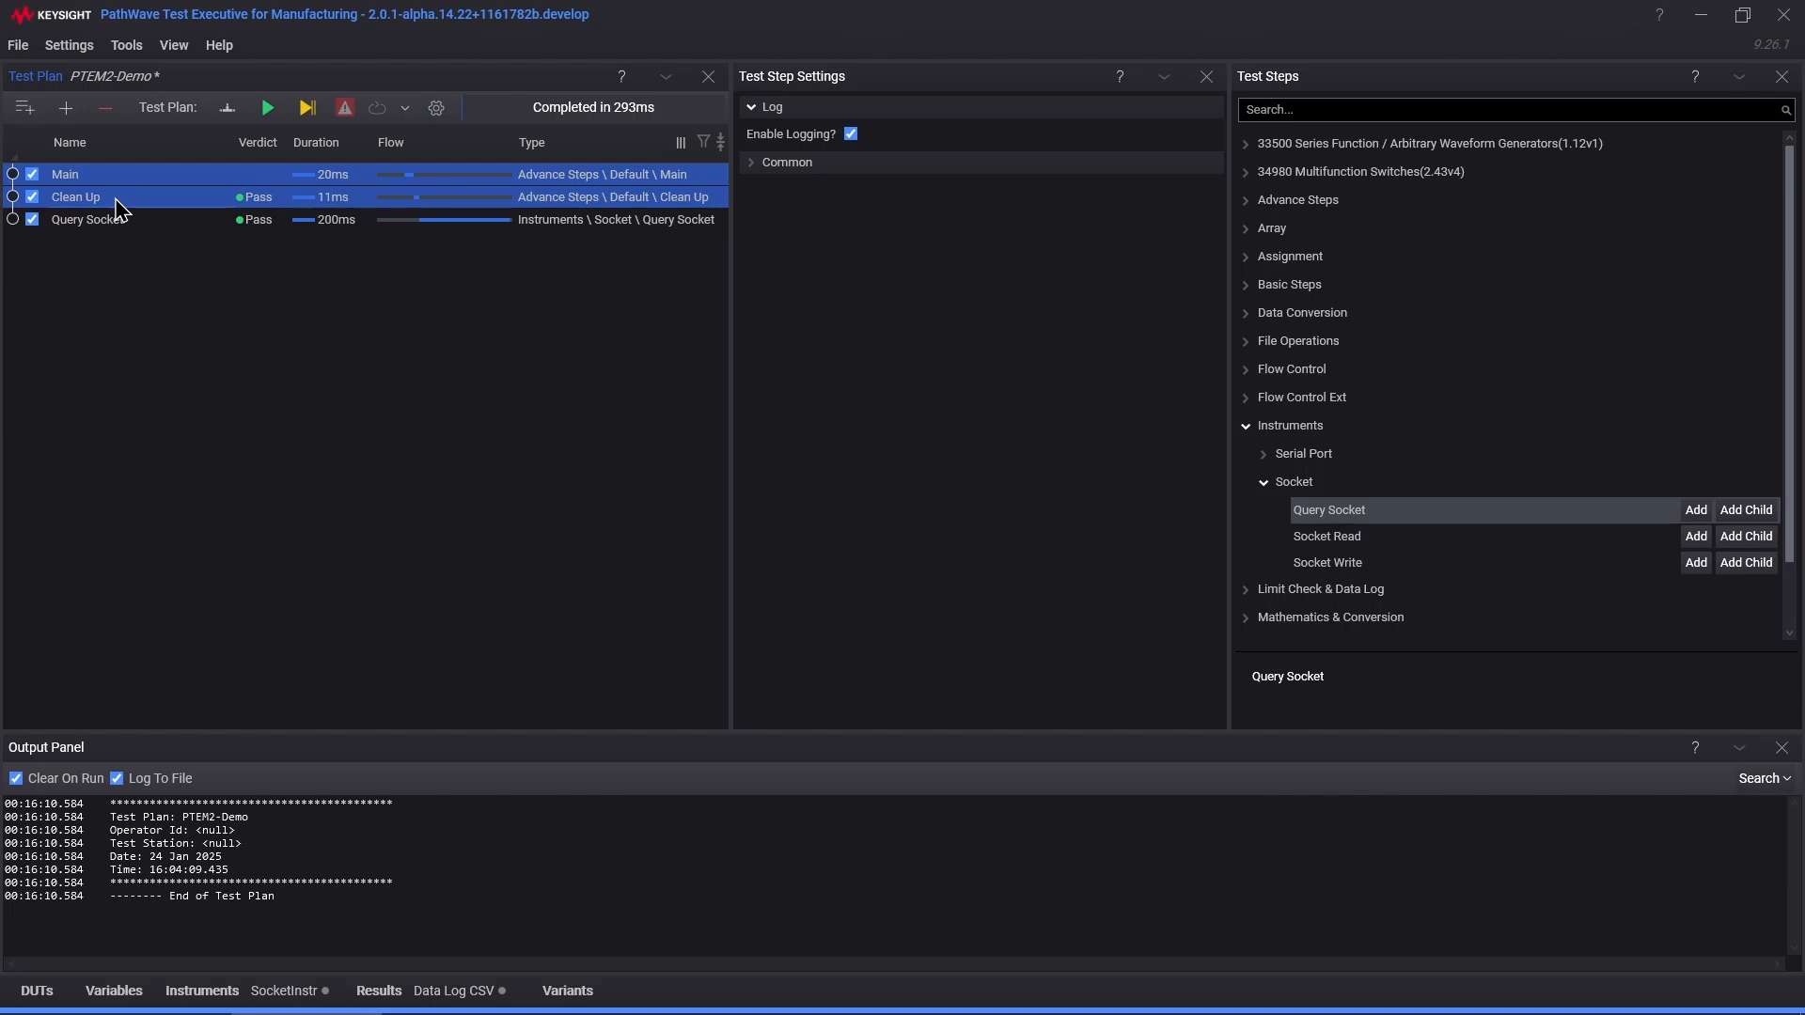
key("Delete")
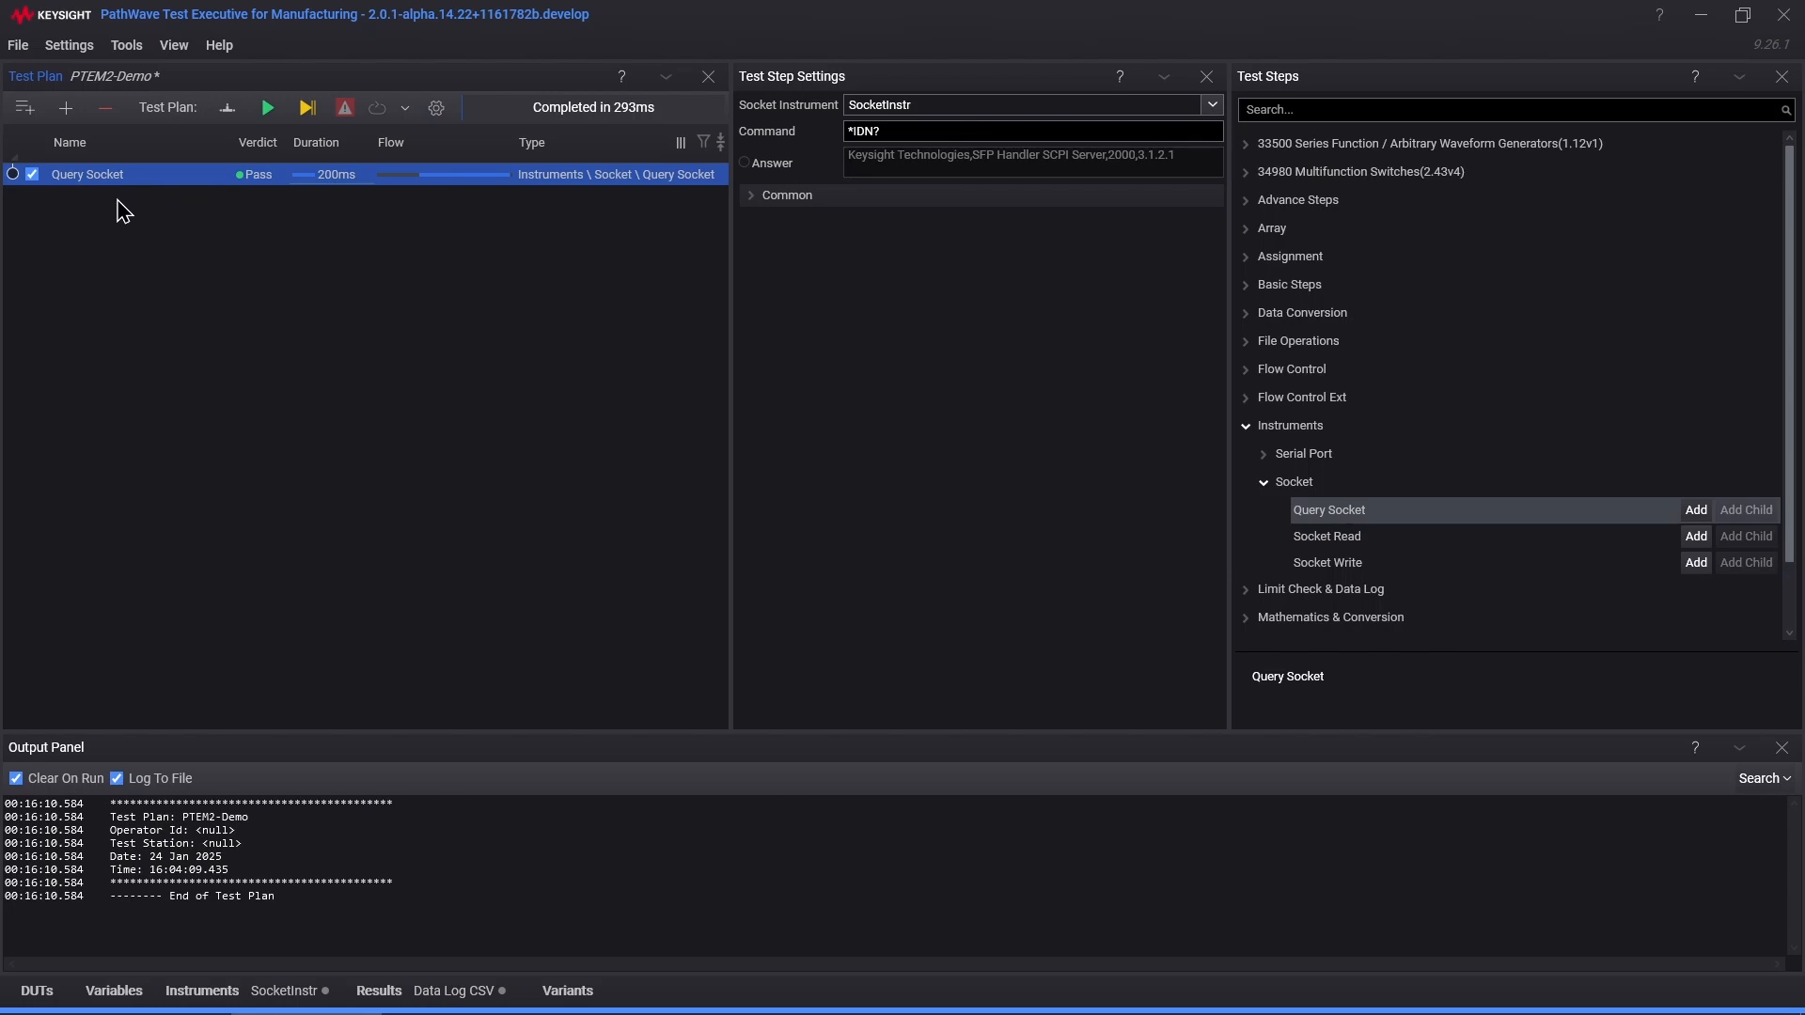
Step: Save the plan as ReferenceTestplan.TapPlan in User Folder\ReferenceTestplan, overwriting the existing file
left_click(18, 45)
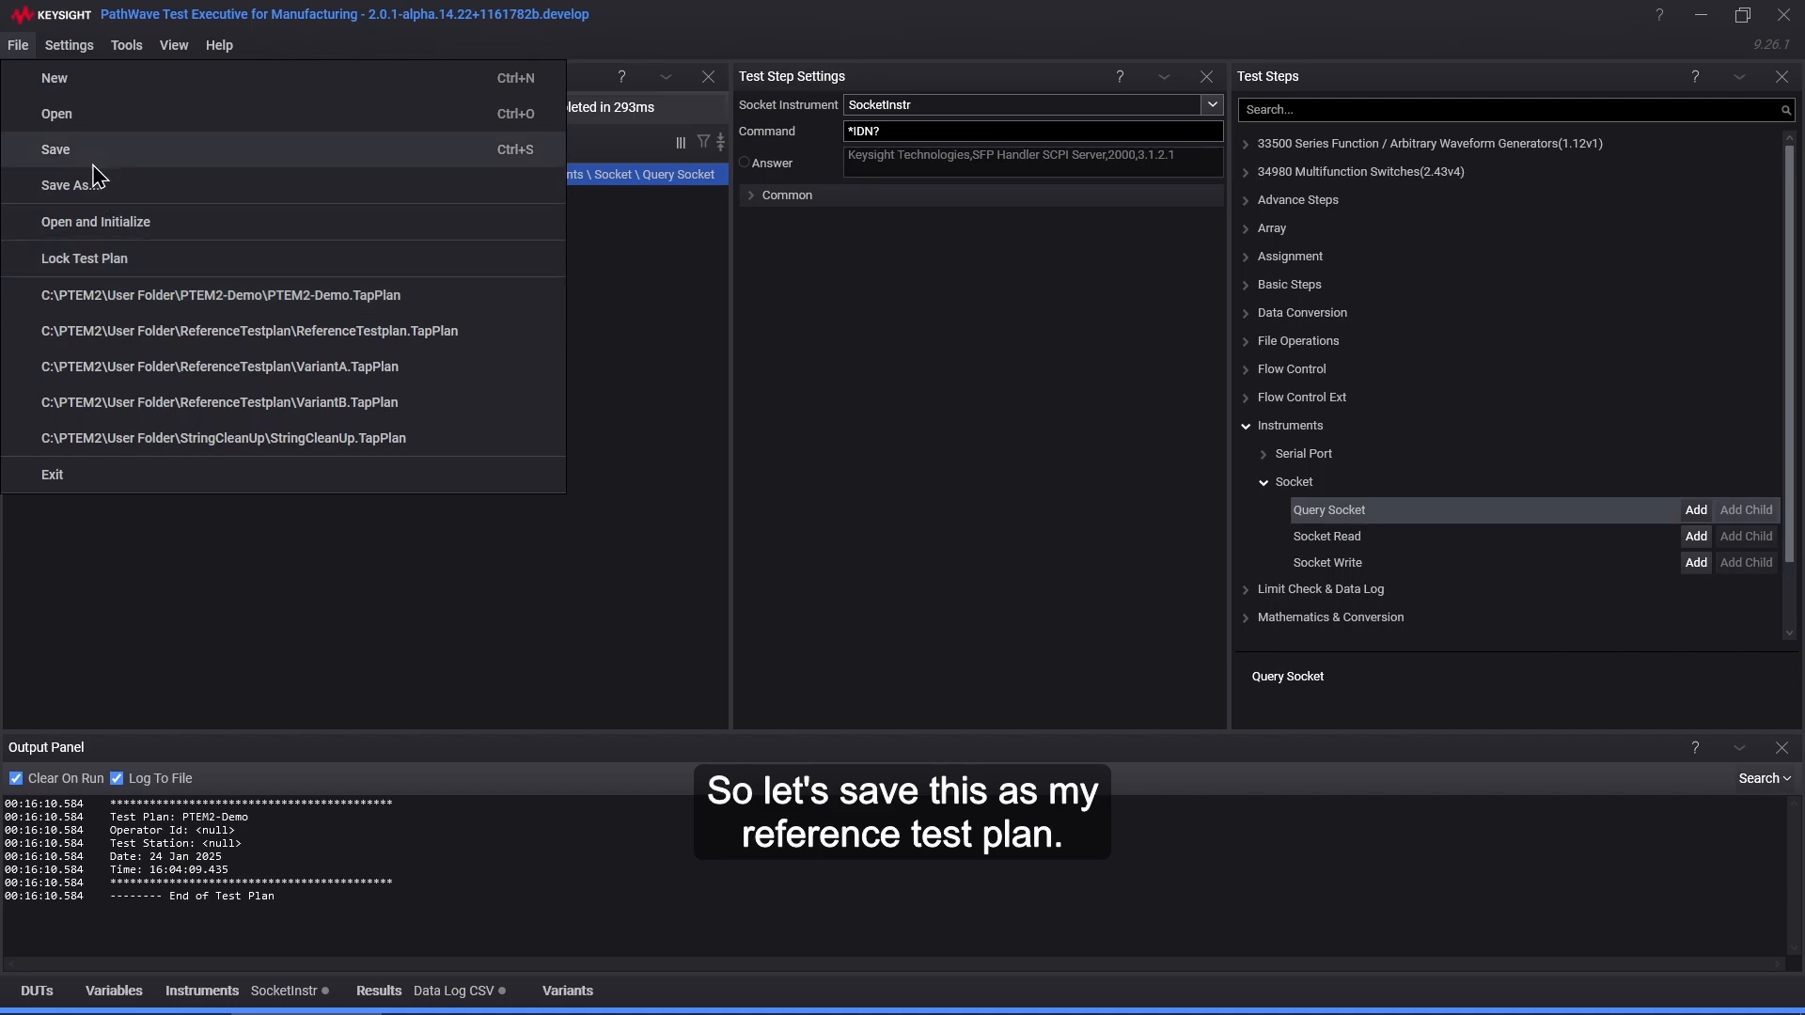
left_click(70, 186)
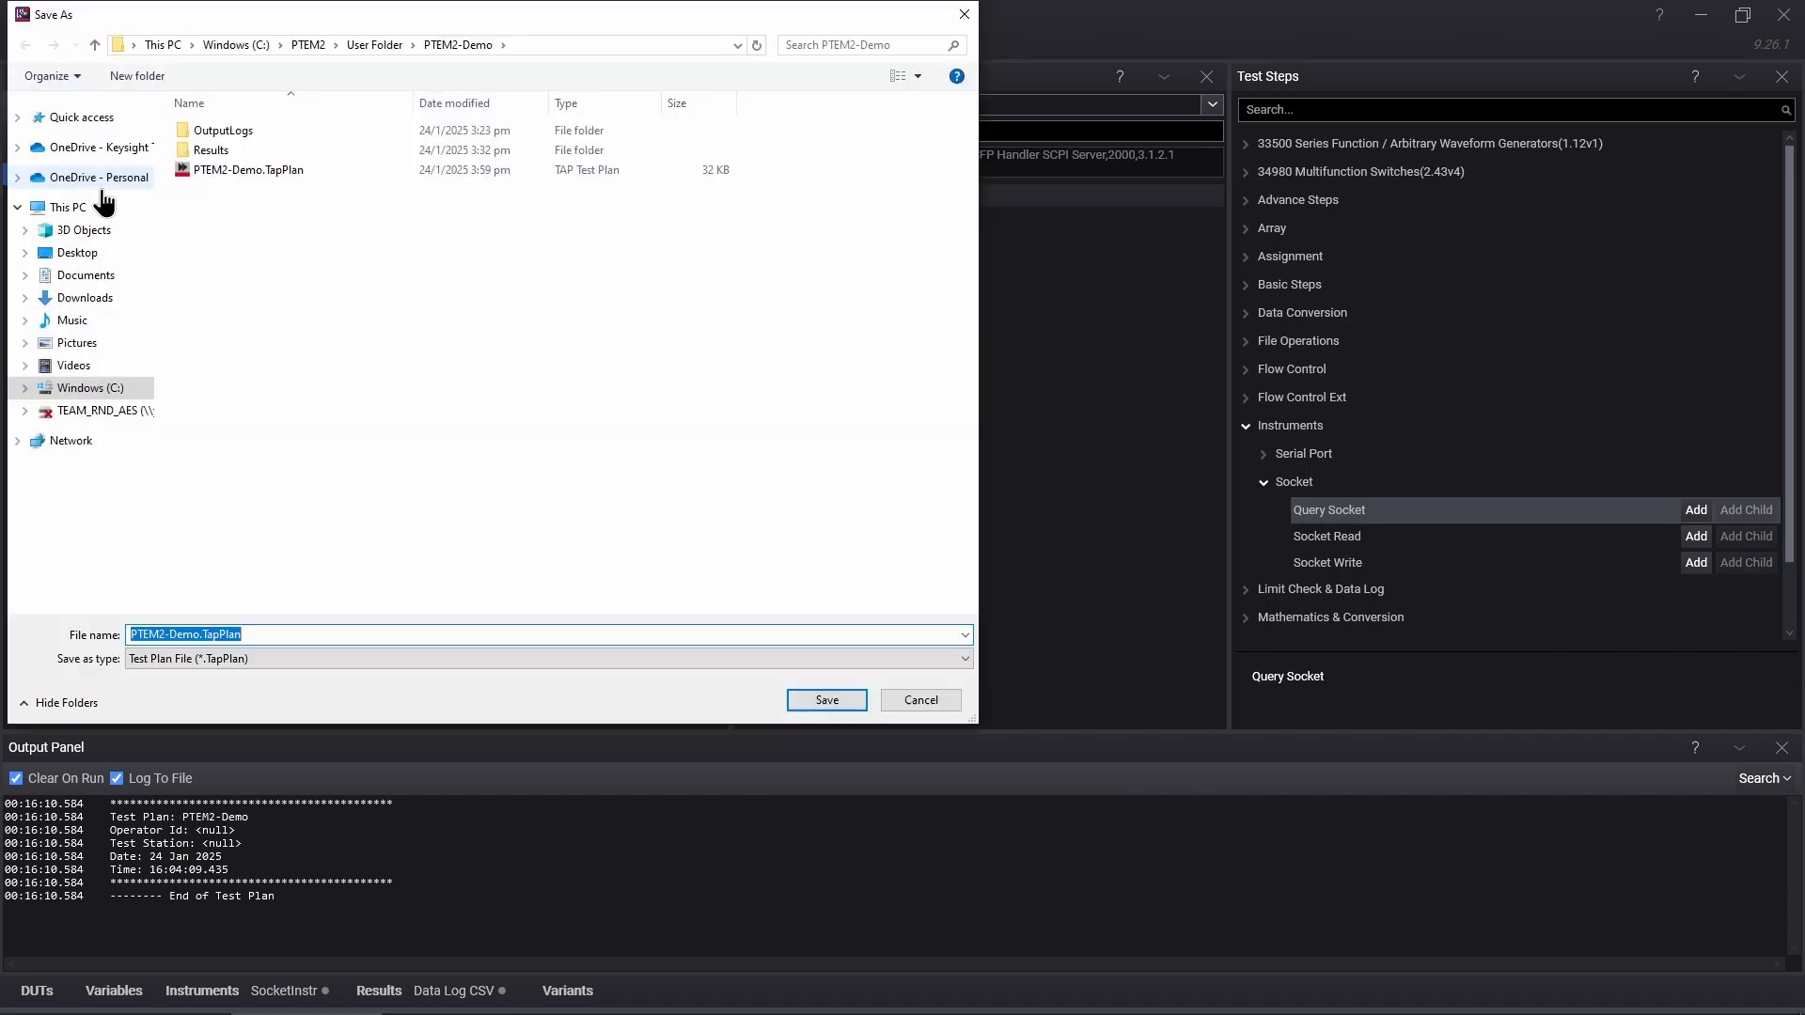
left_click(346, 44)
double_click(247, 266)
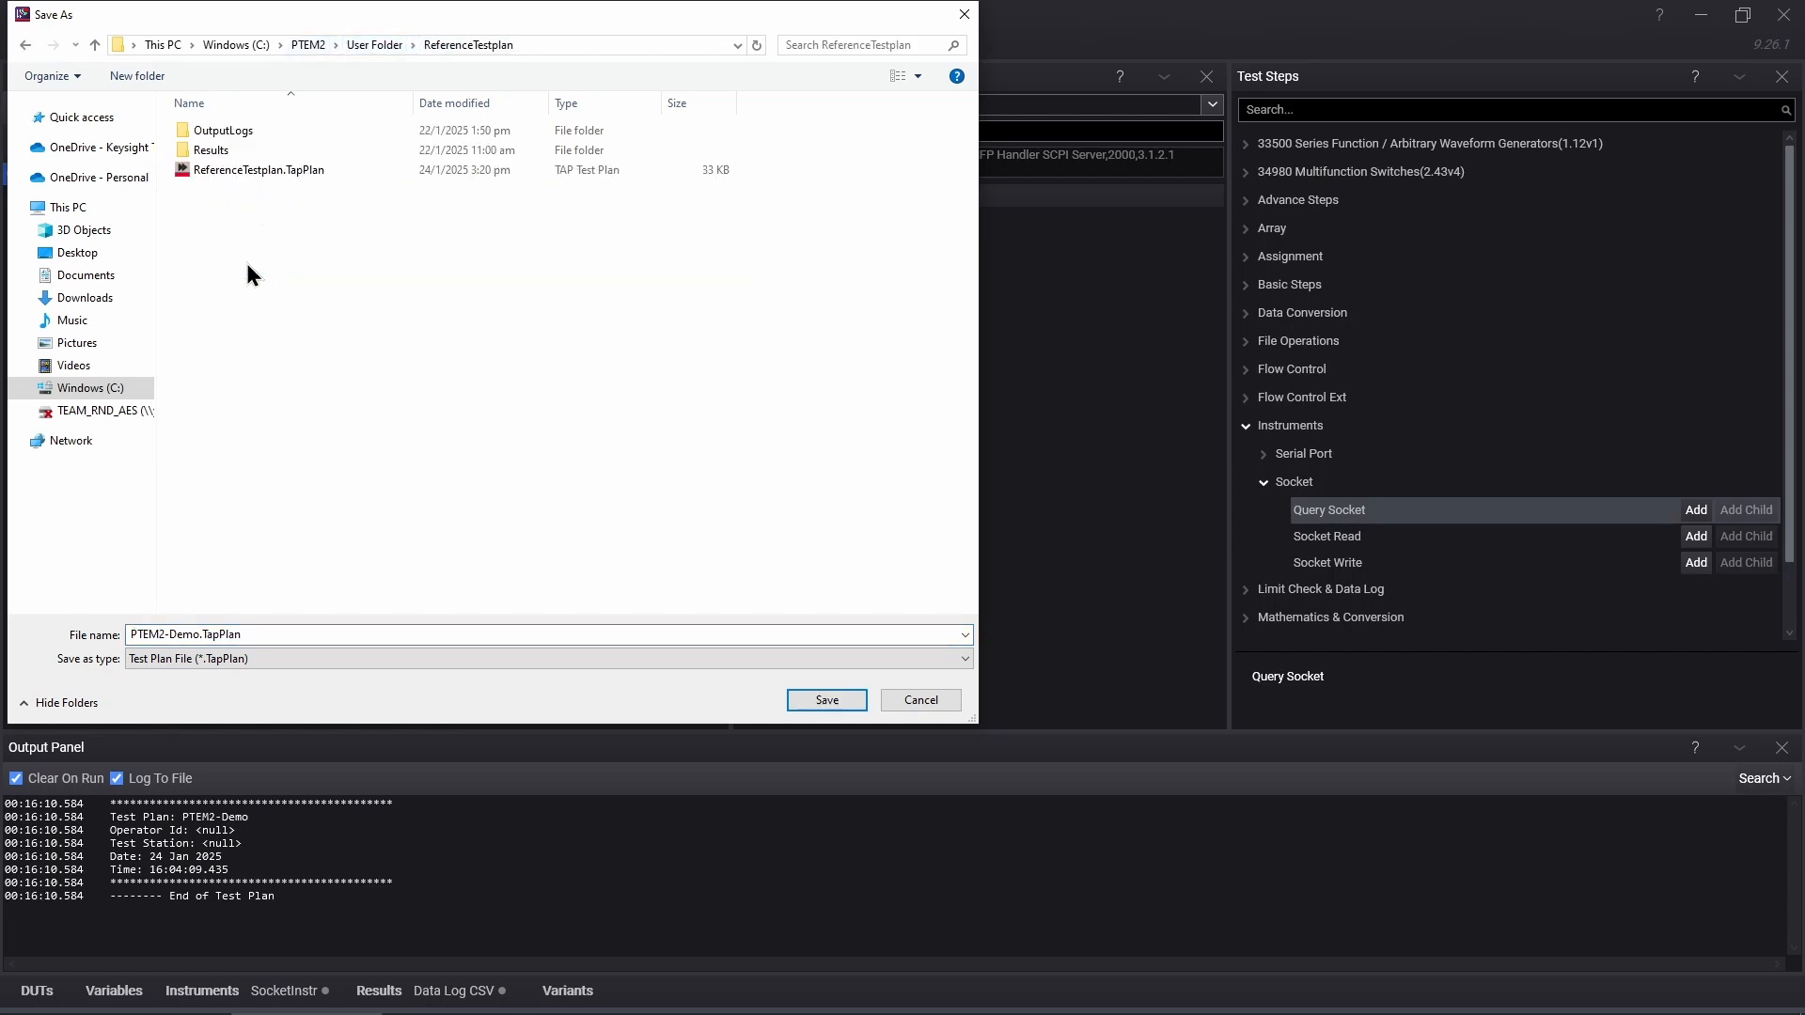
left_click(277, 171)
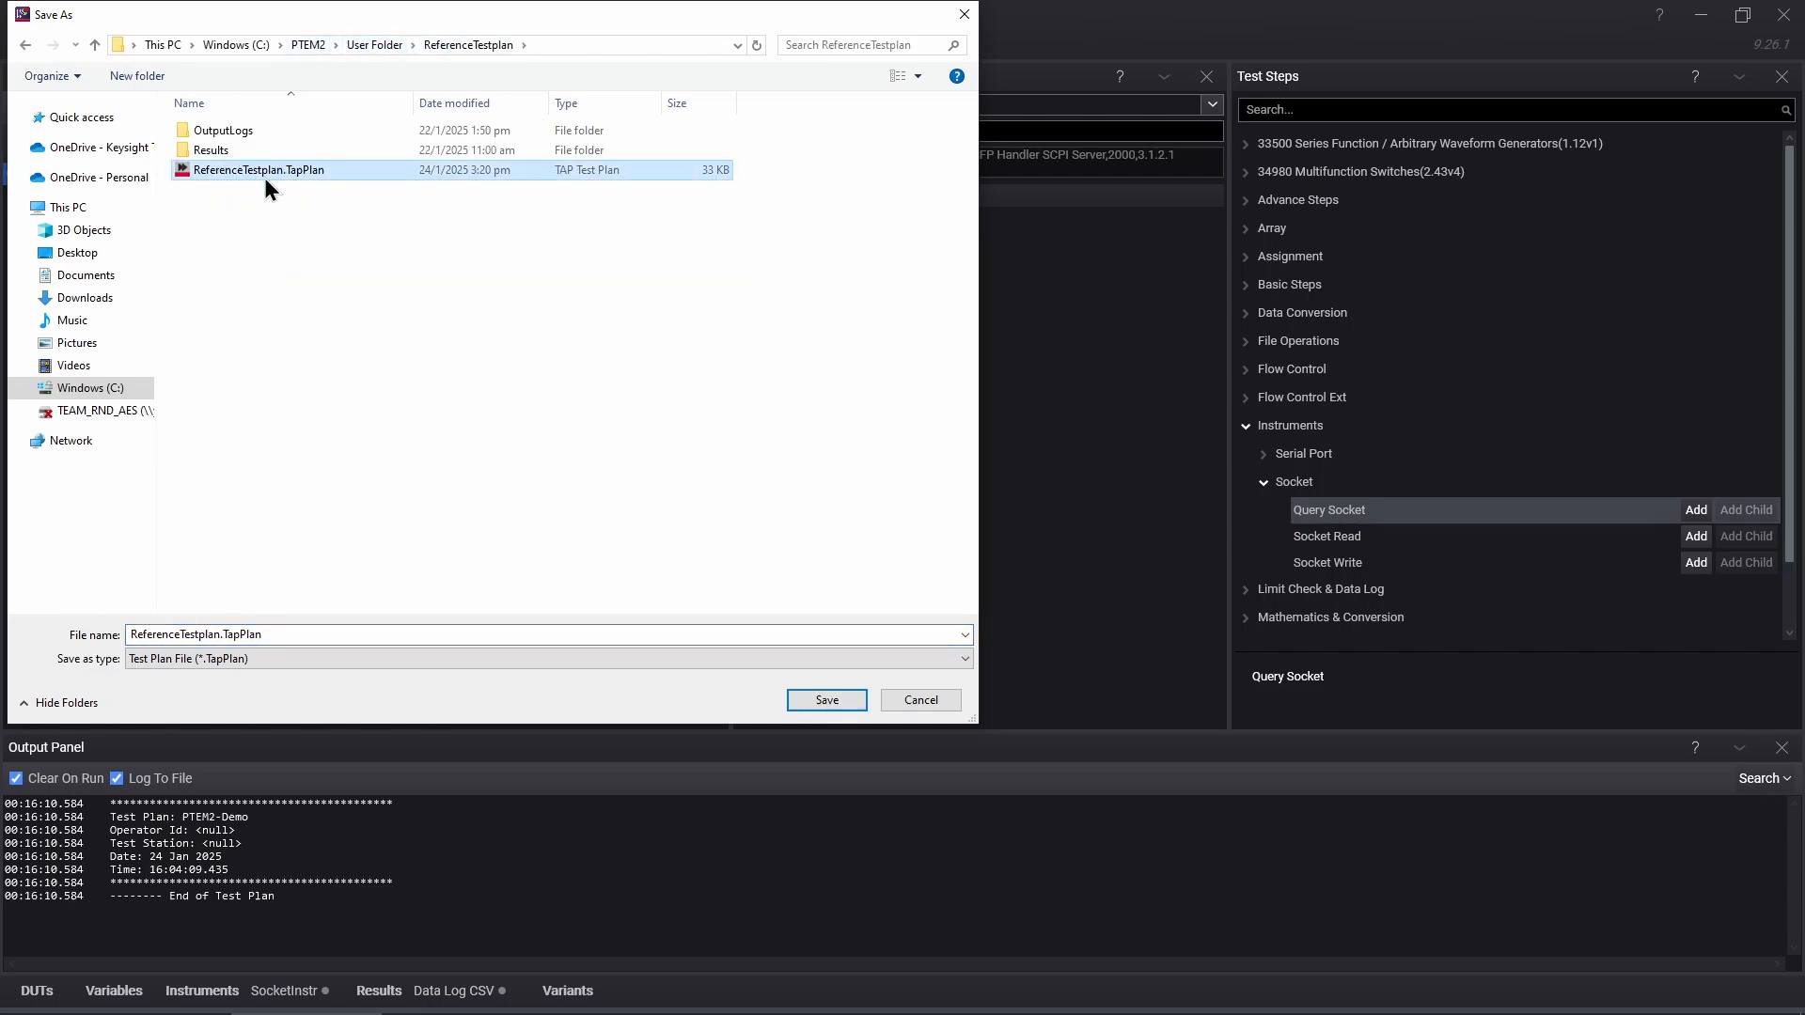
left_click(827, 700)
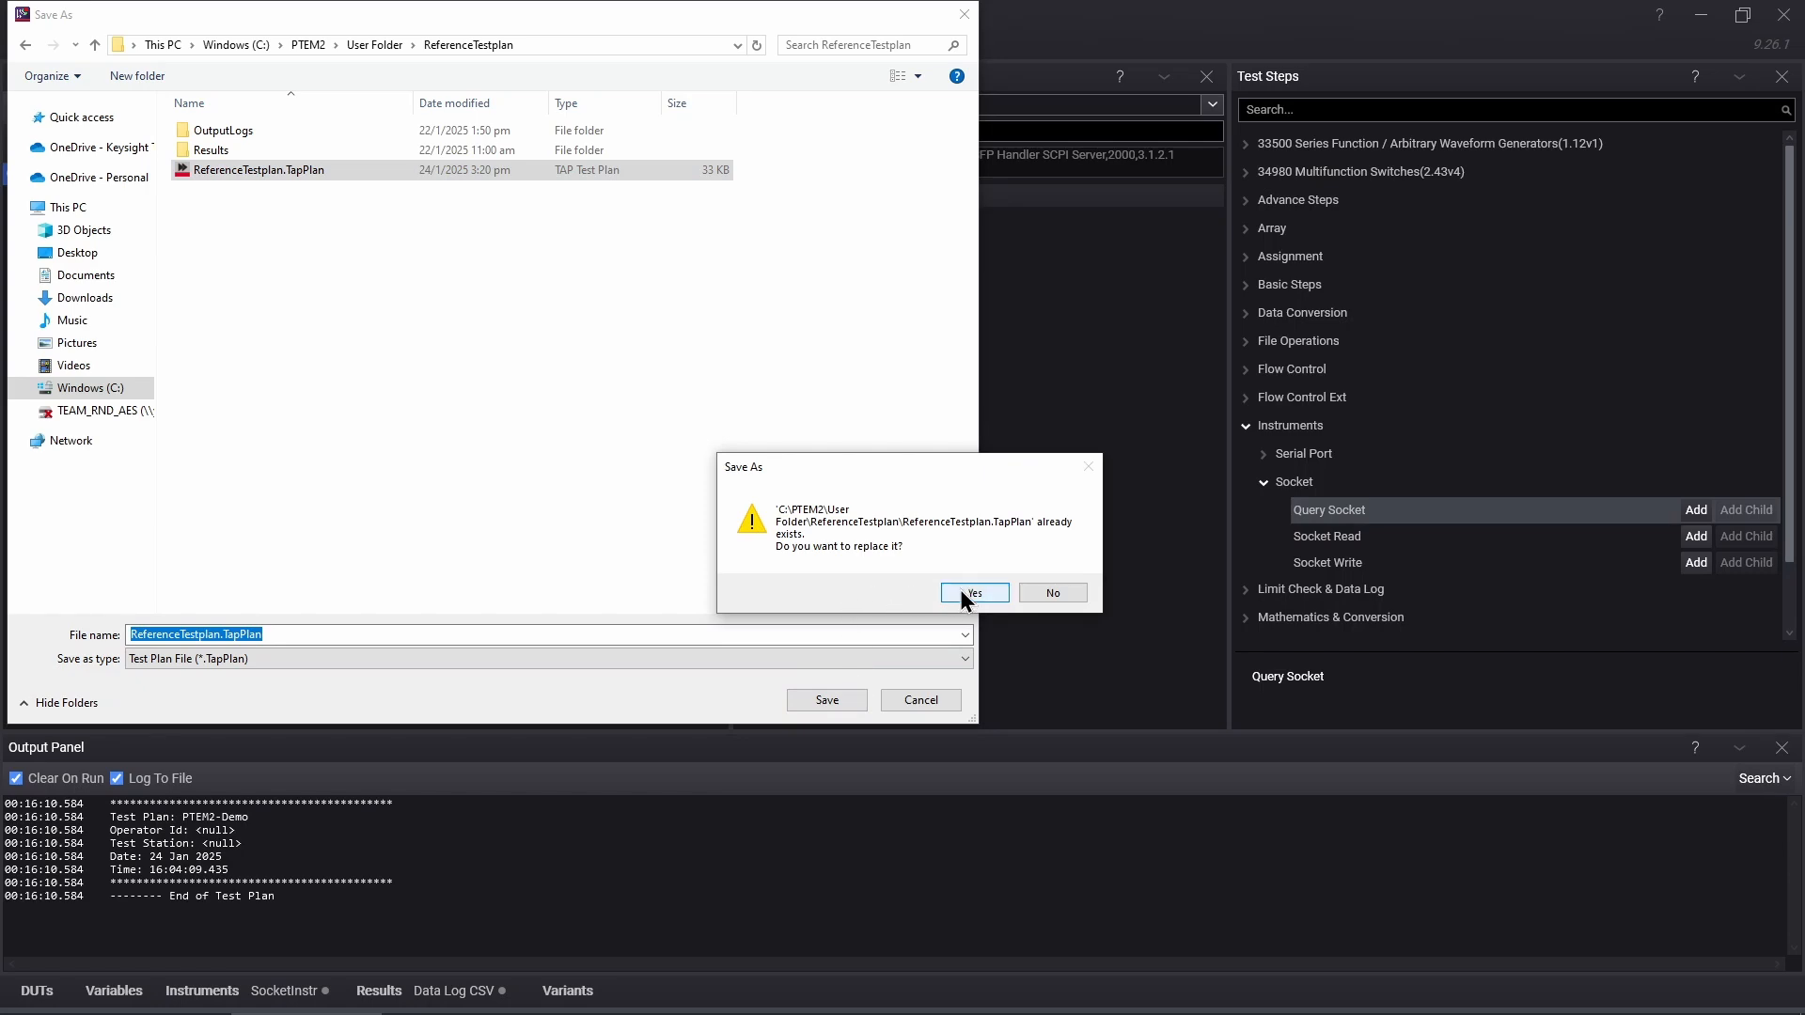
left_click(961, 589)
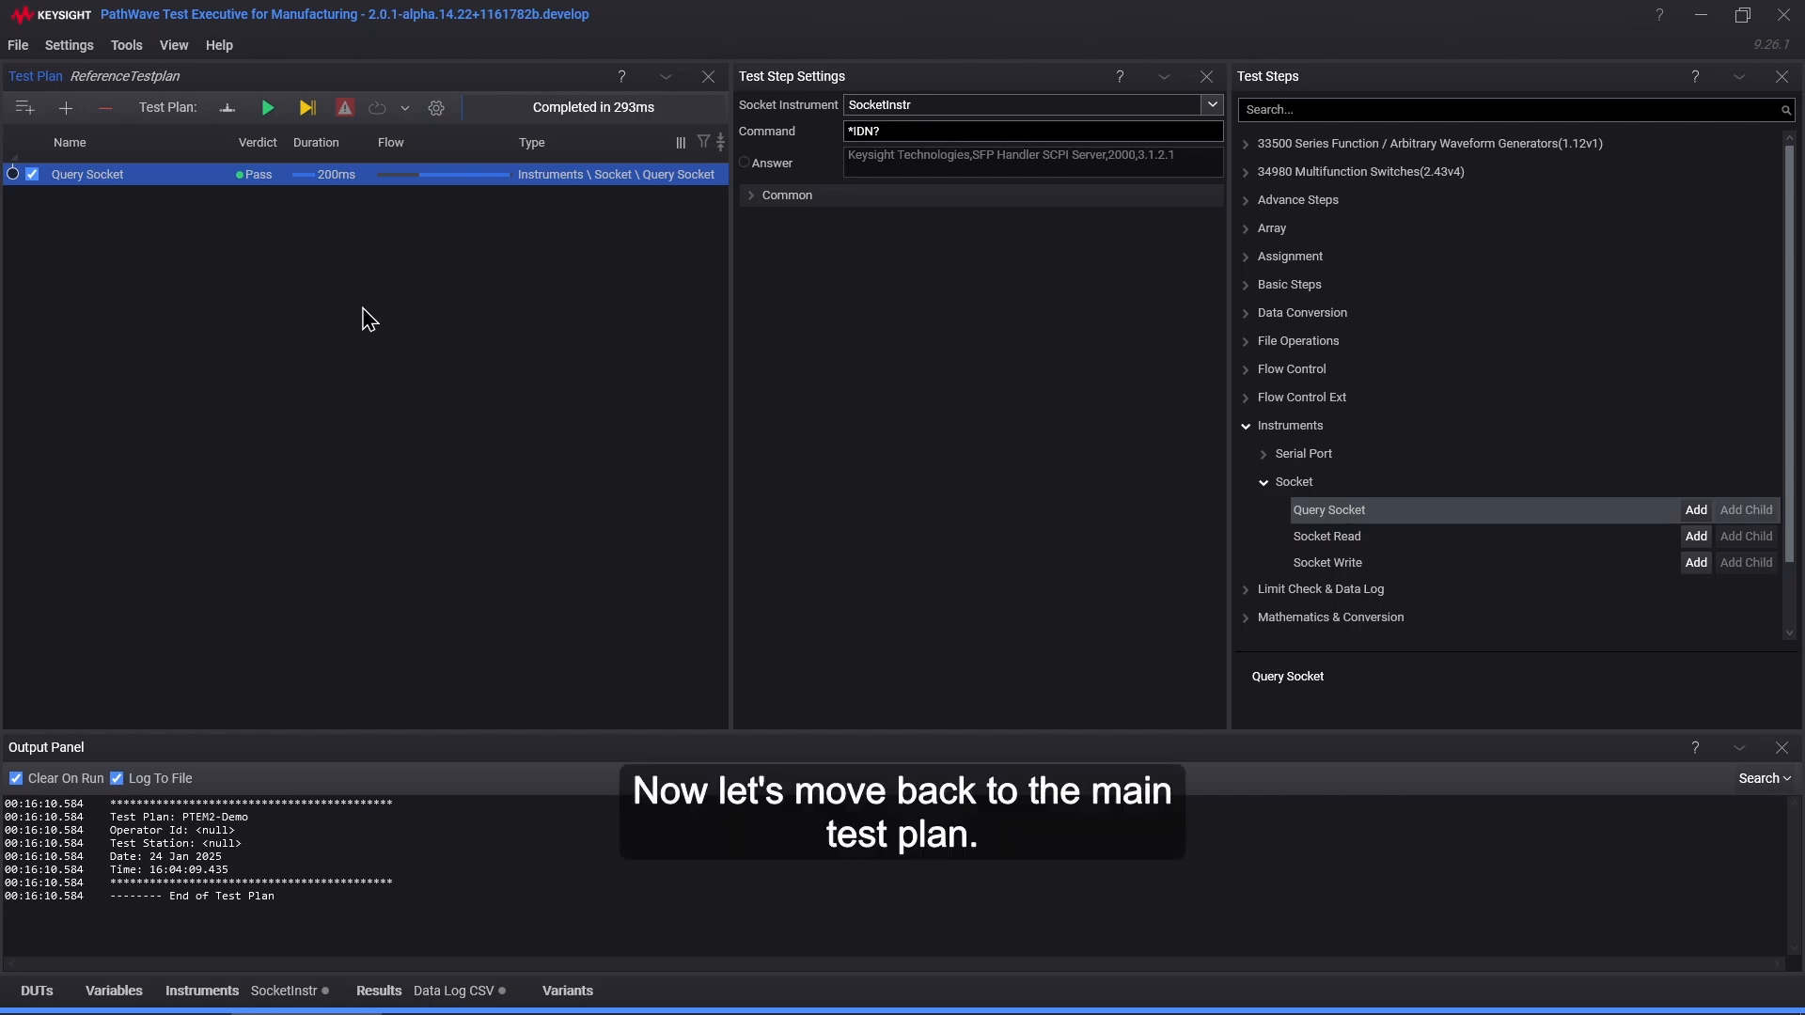
Step: Reopen PTEM2-Demo.TapPlan from the recent files and confirm clearing all instruments and DUTs
left_click(17, 45)
mouse_move(69, 45)
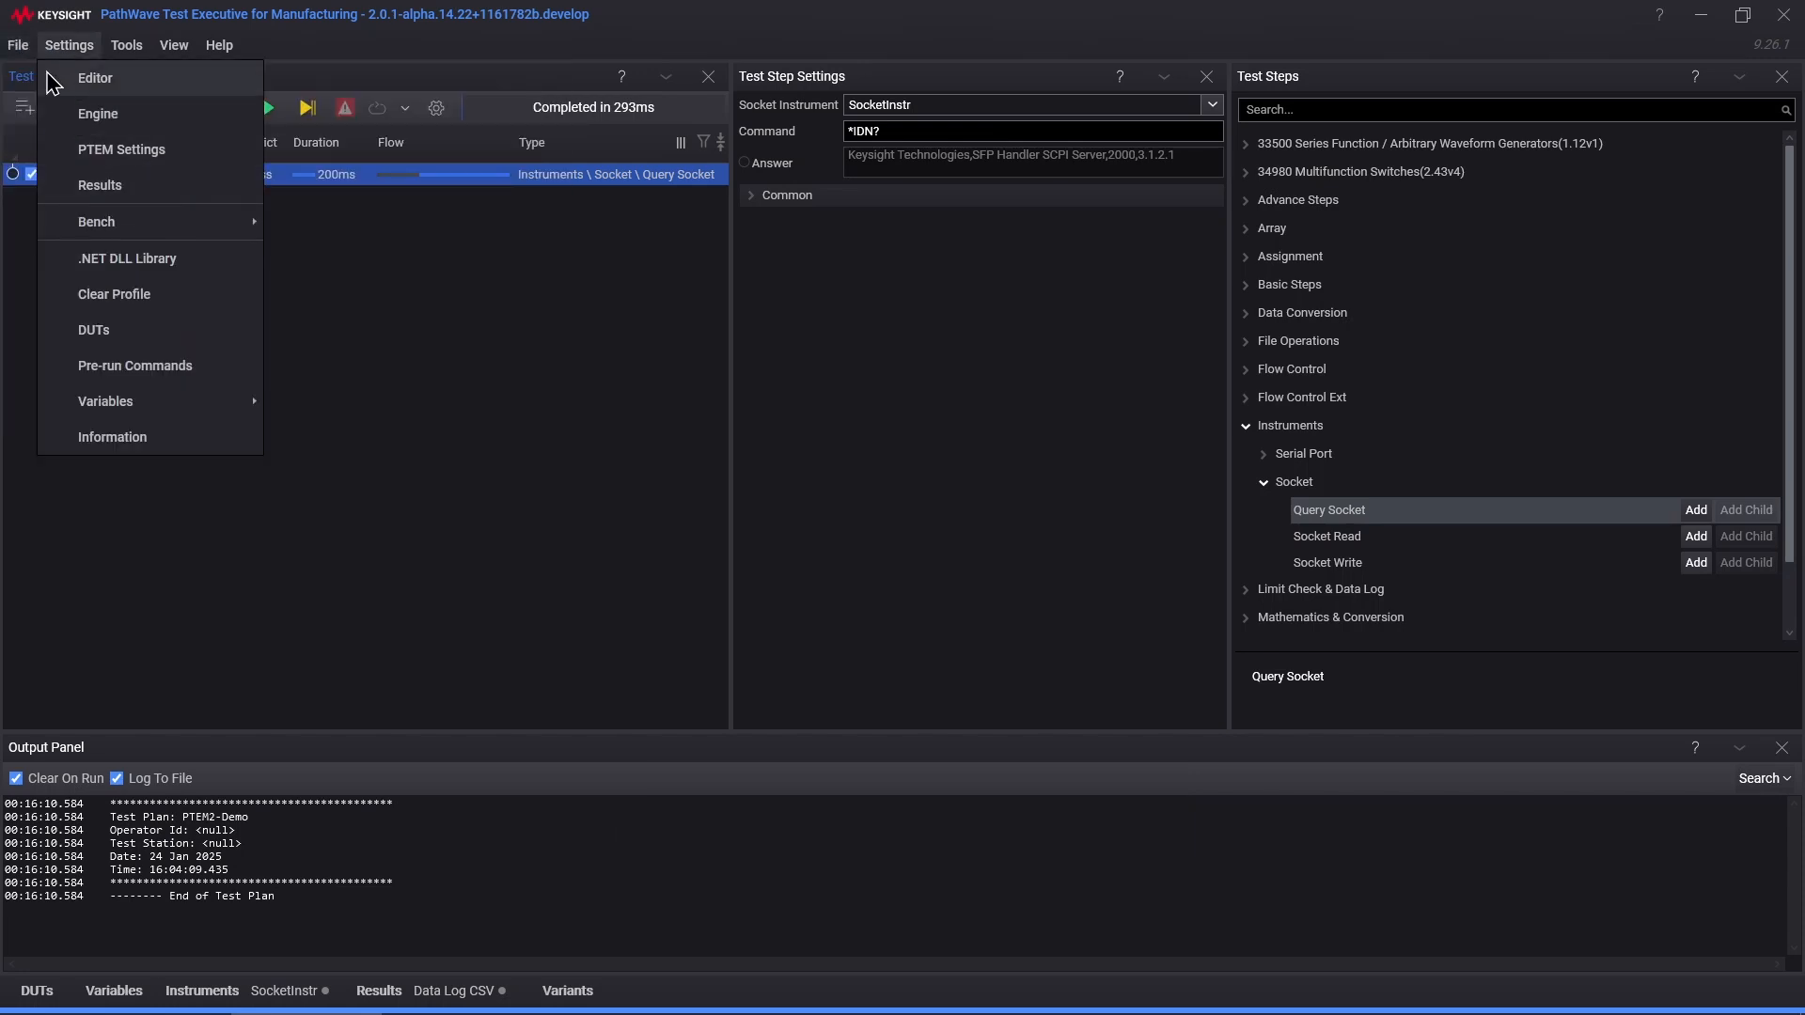
left_click(315, 339)
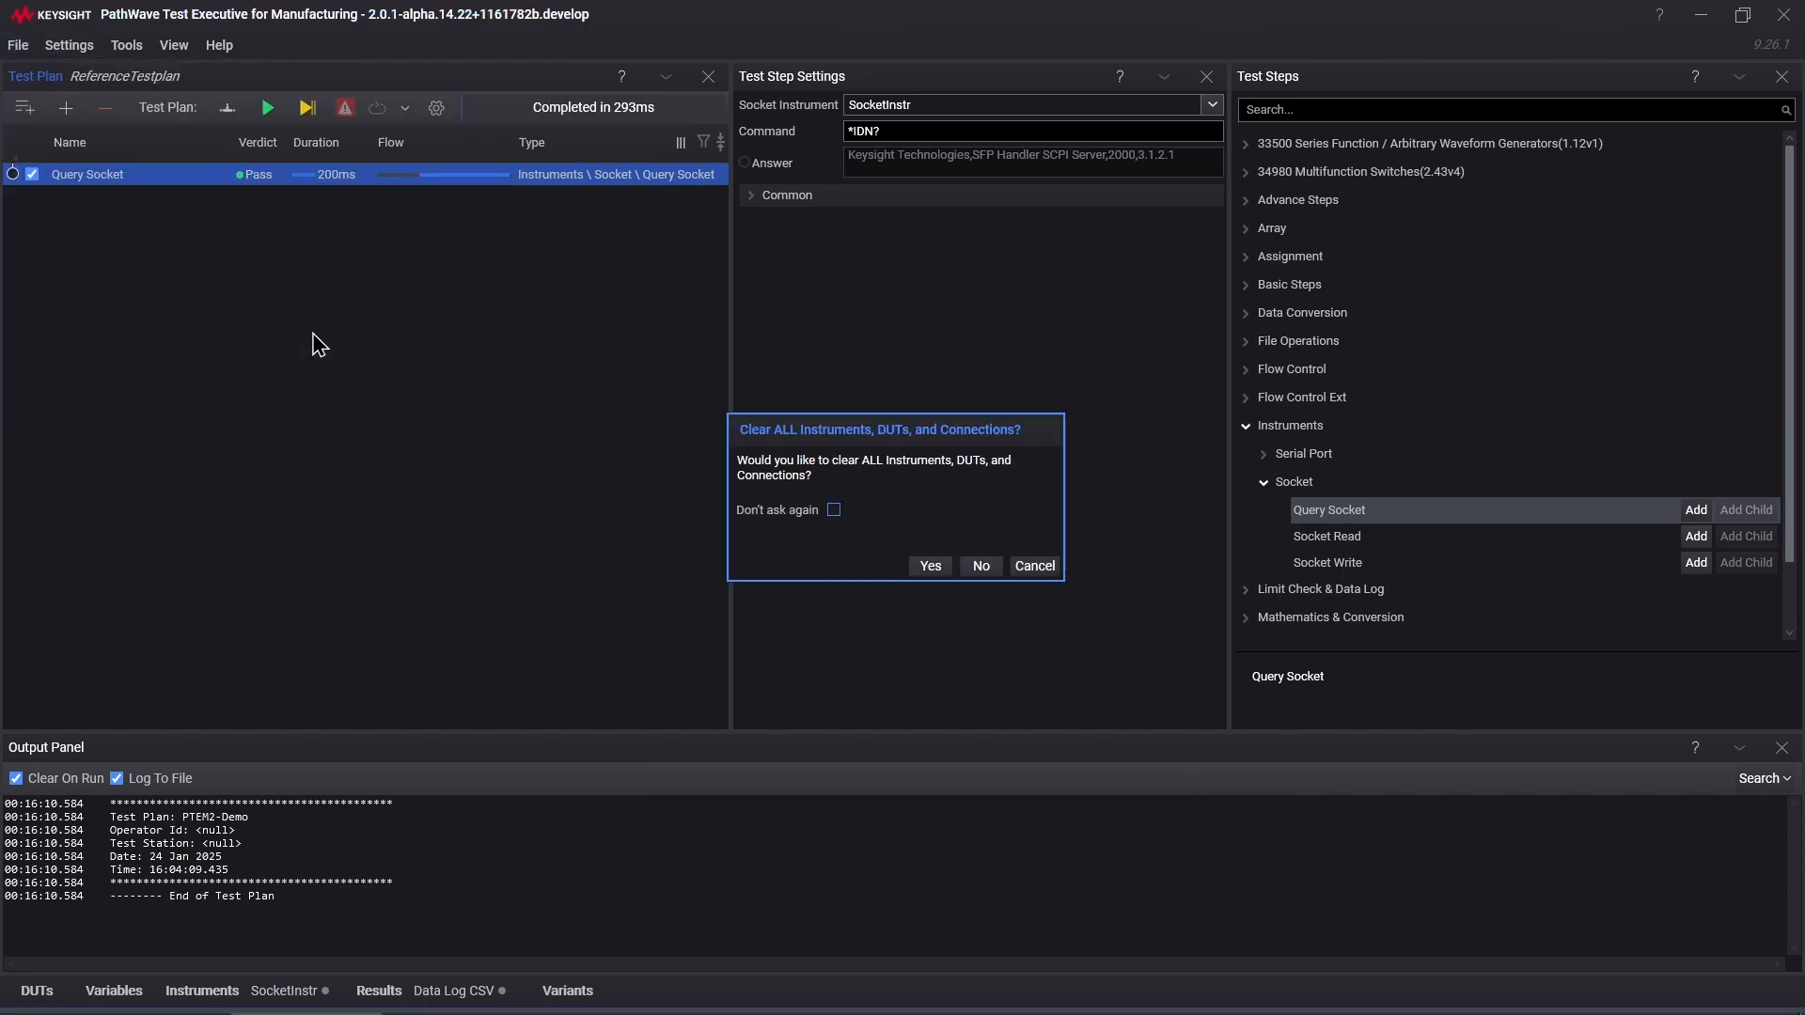
left_click(933, 568)
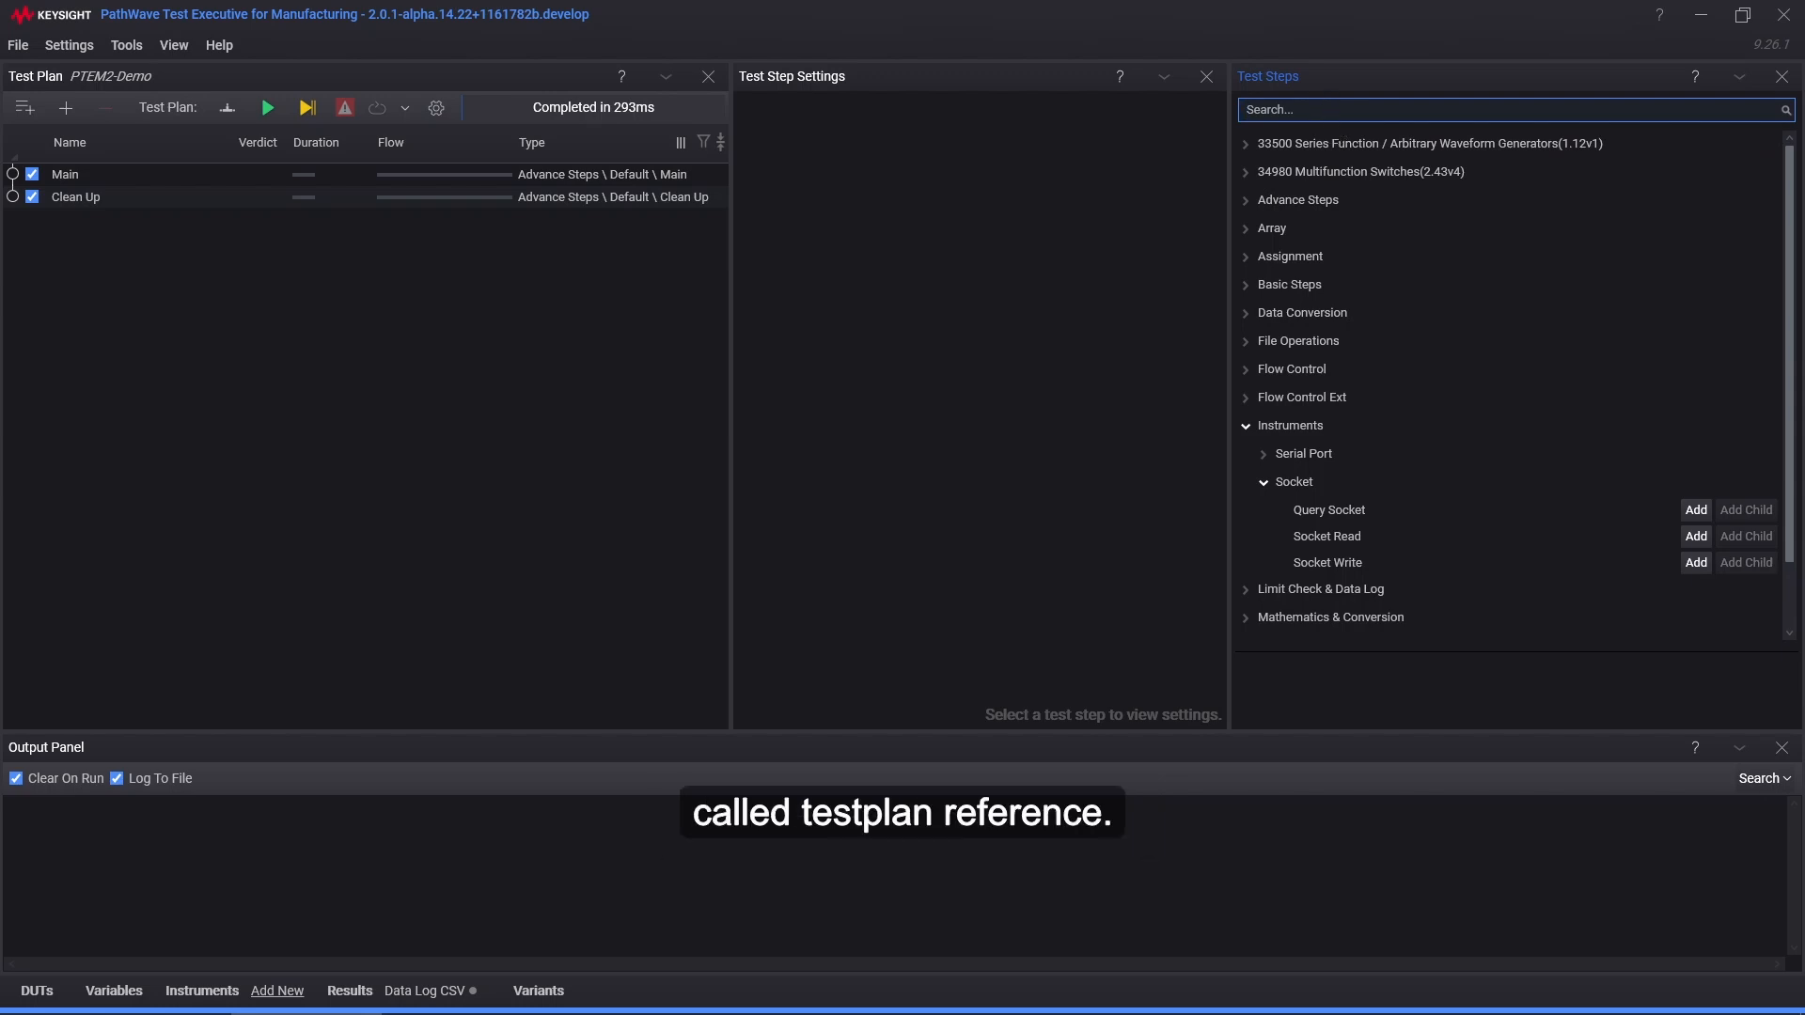
Step: Add a Test Plan Reference step to the plan and nest it inside Main
type("Test plan")
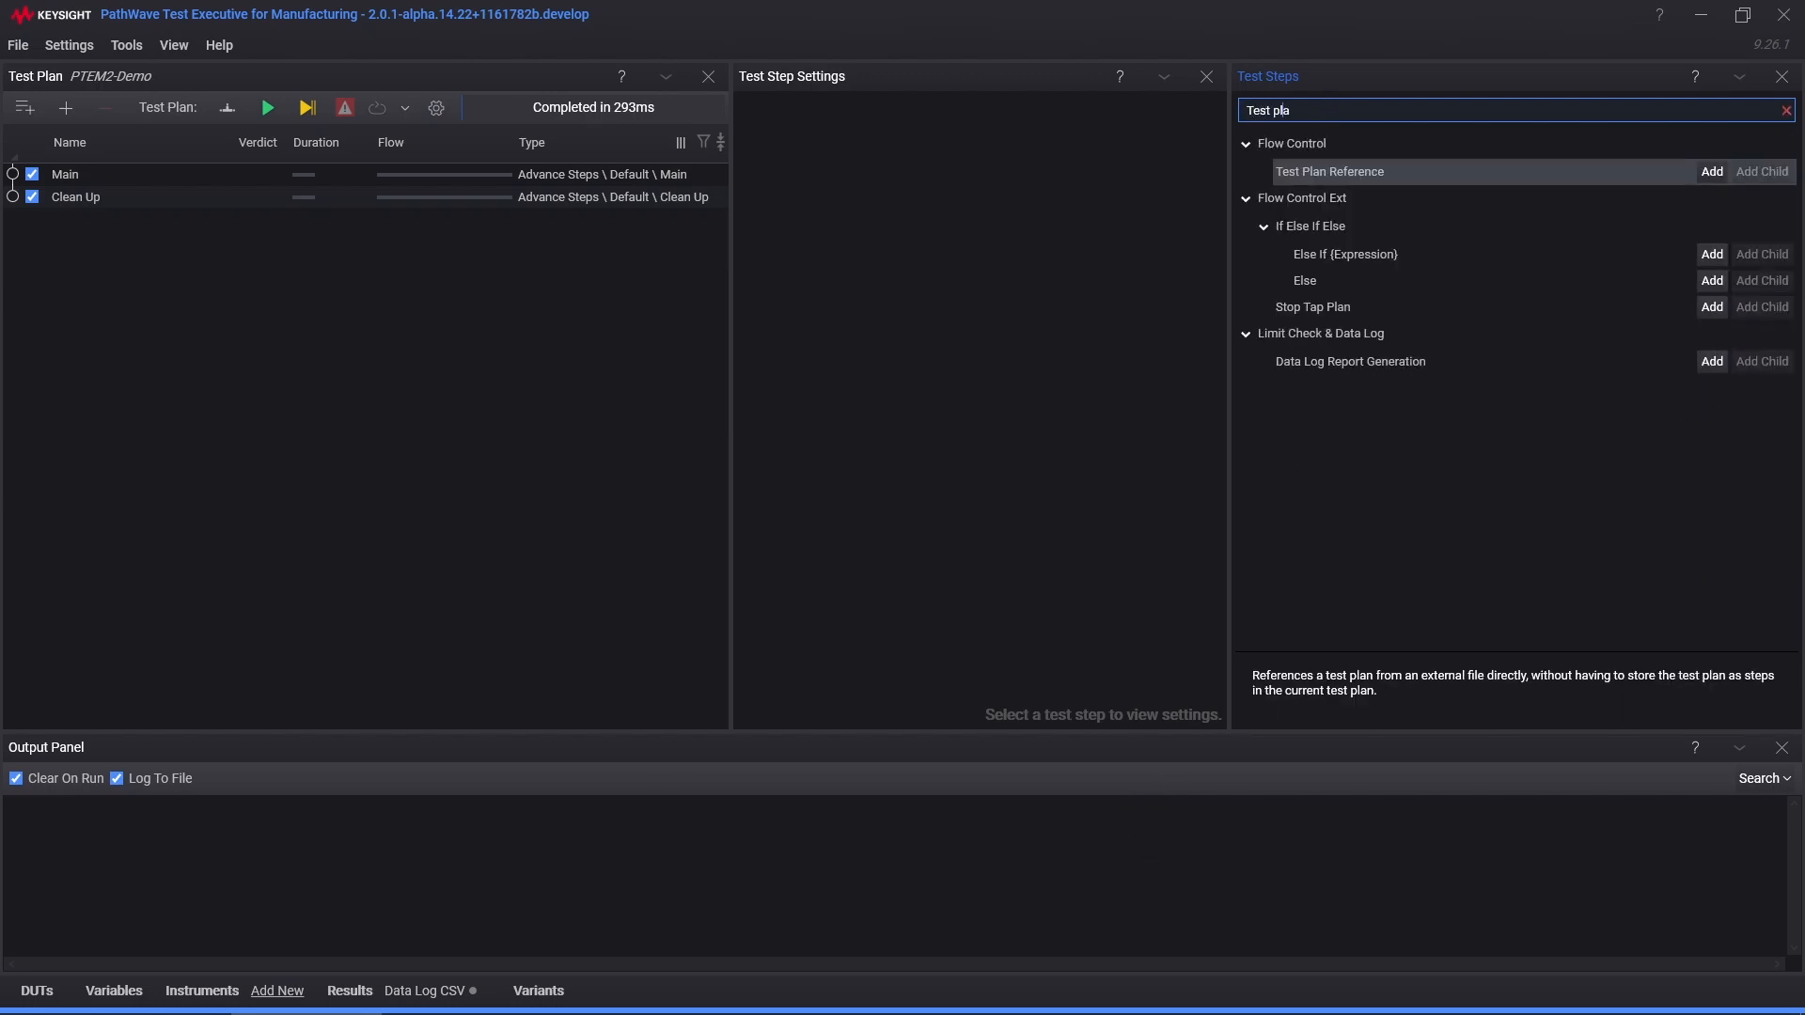
left_click(1713, 177)
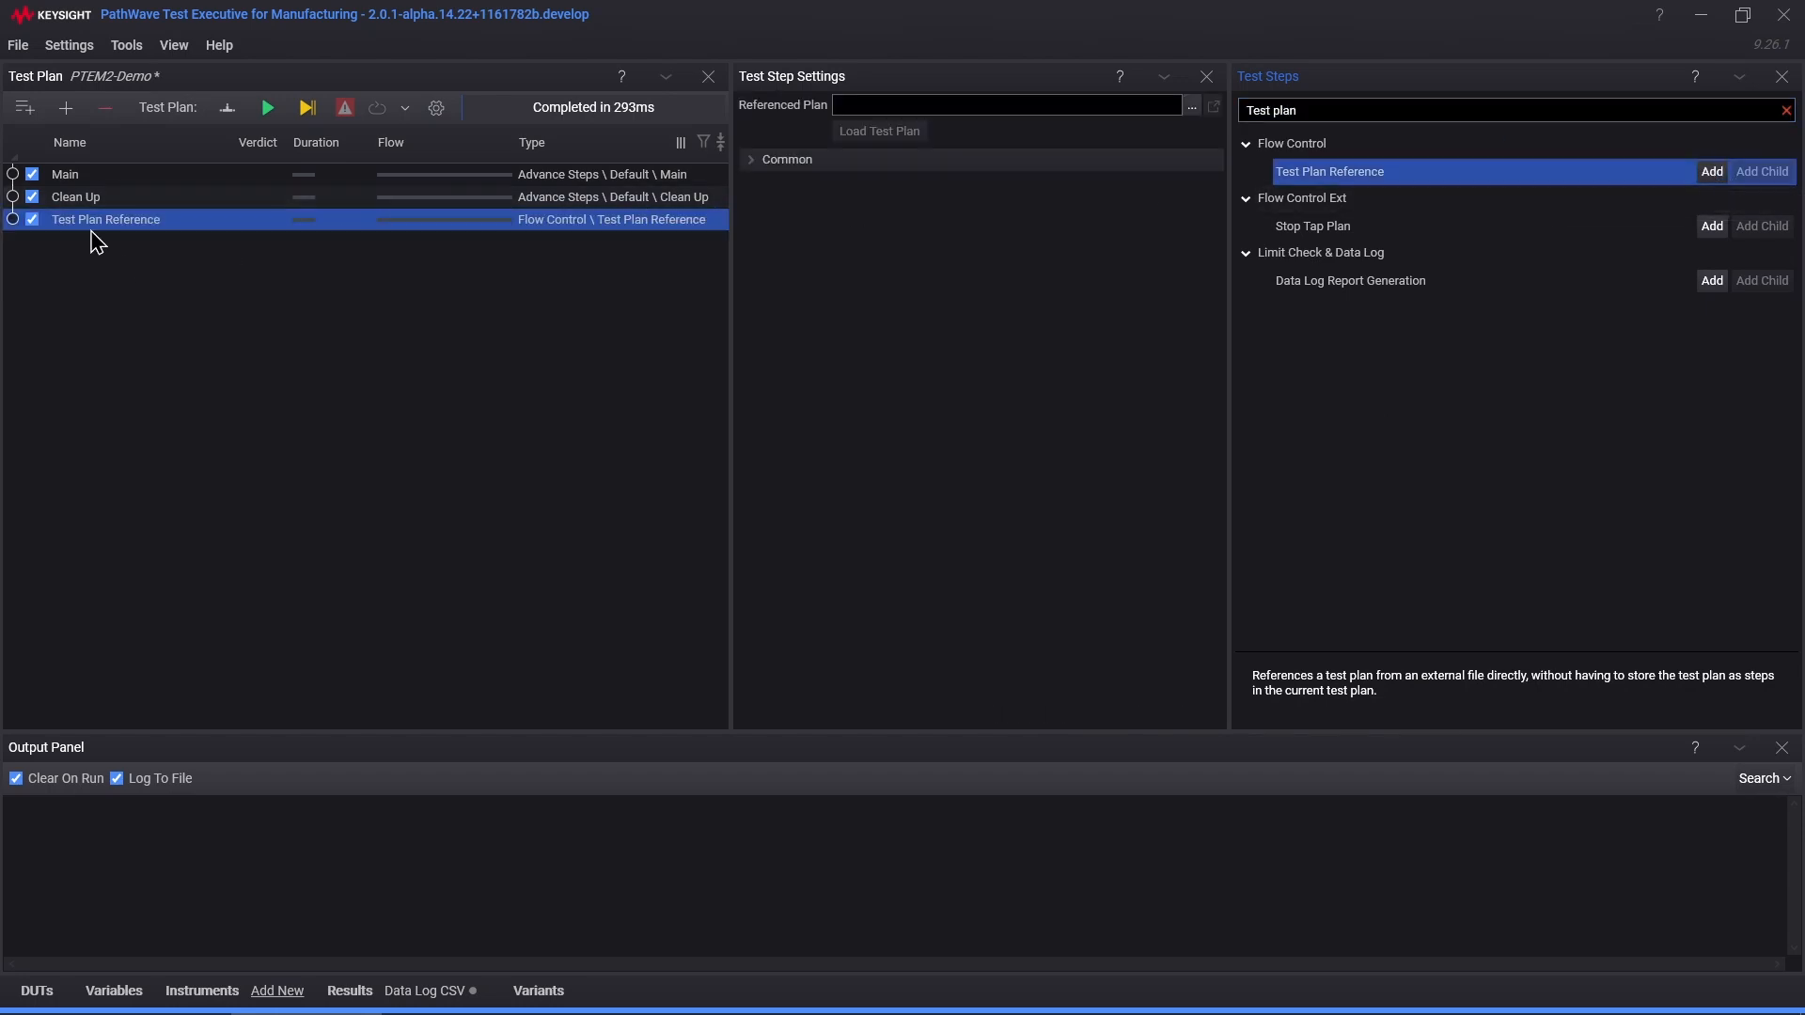
left_click_drag(98, 219, 108, 178)
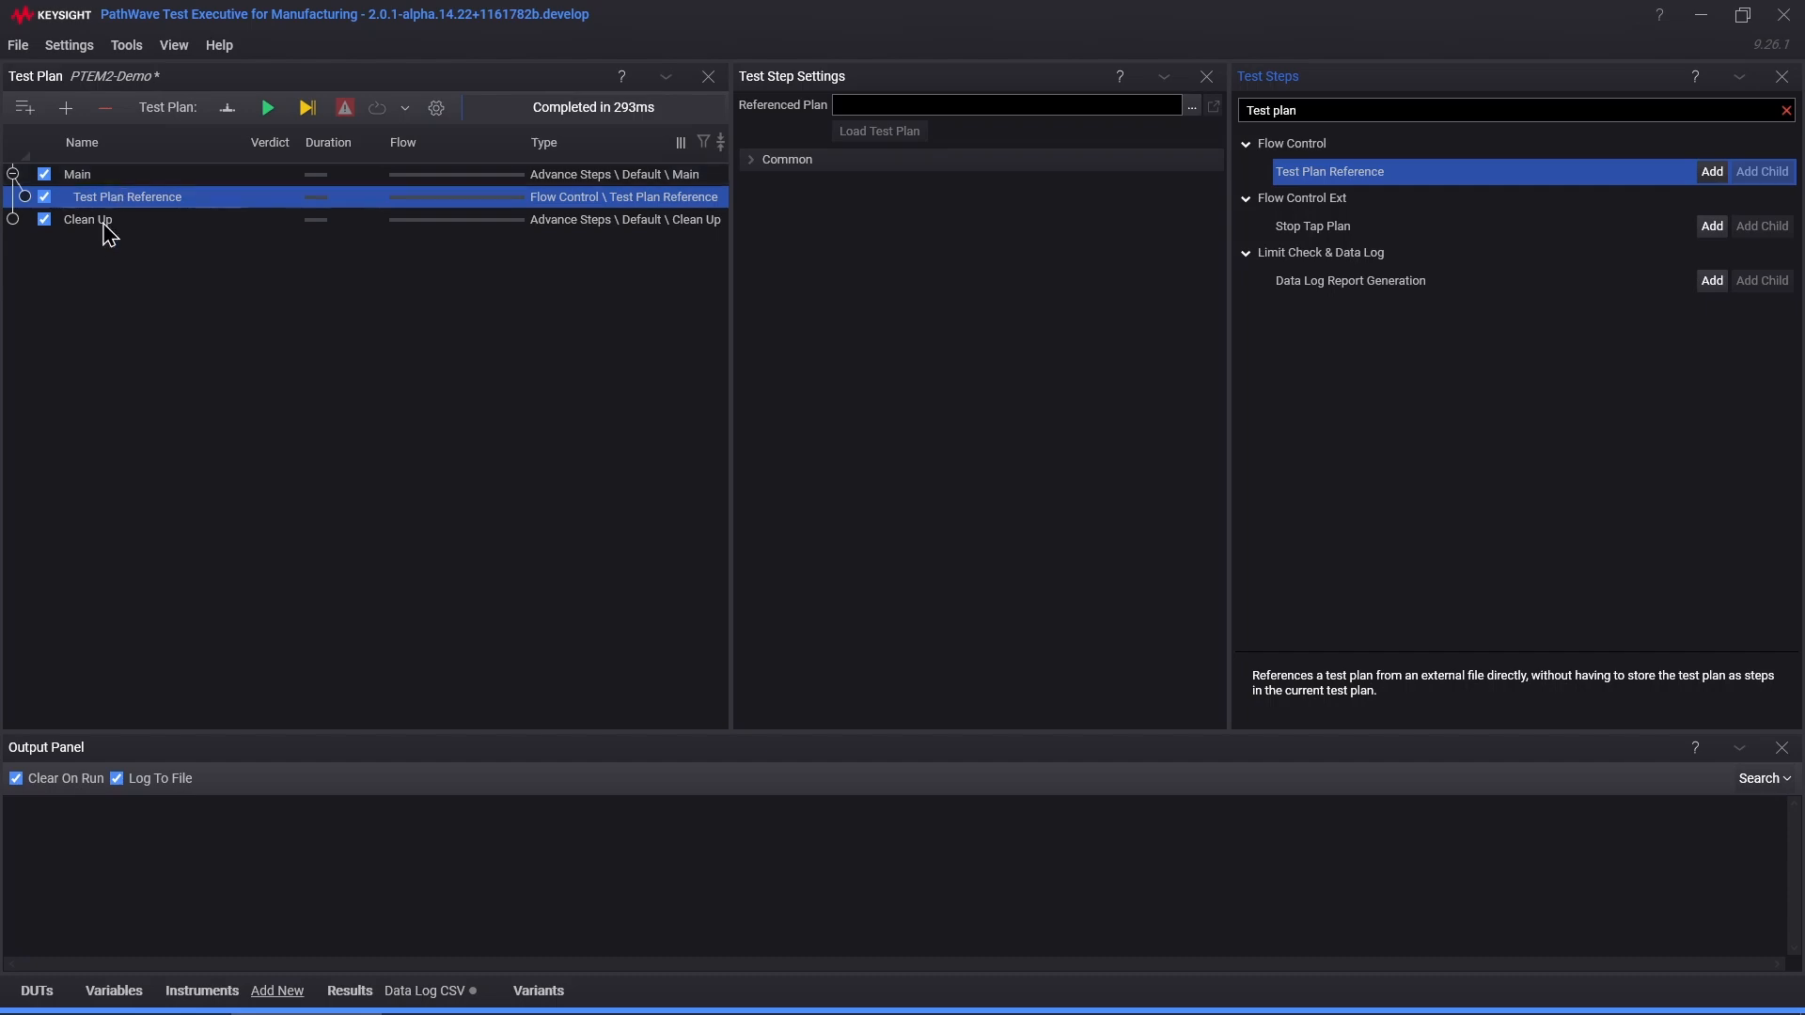
left_click(152, 216)
left_click(158, 200)
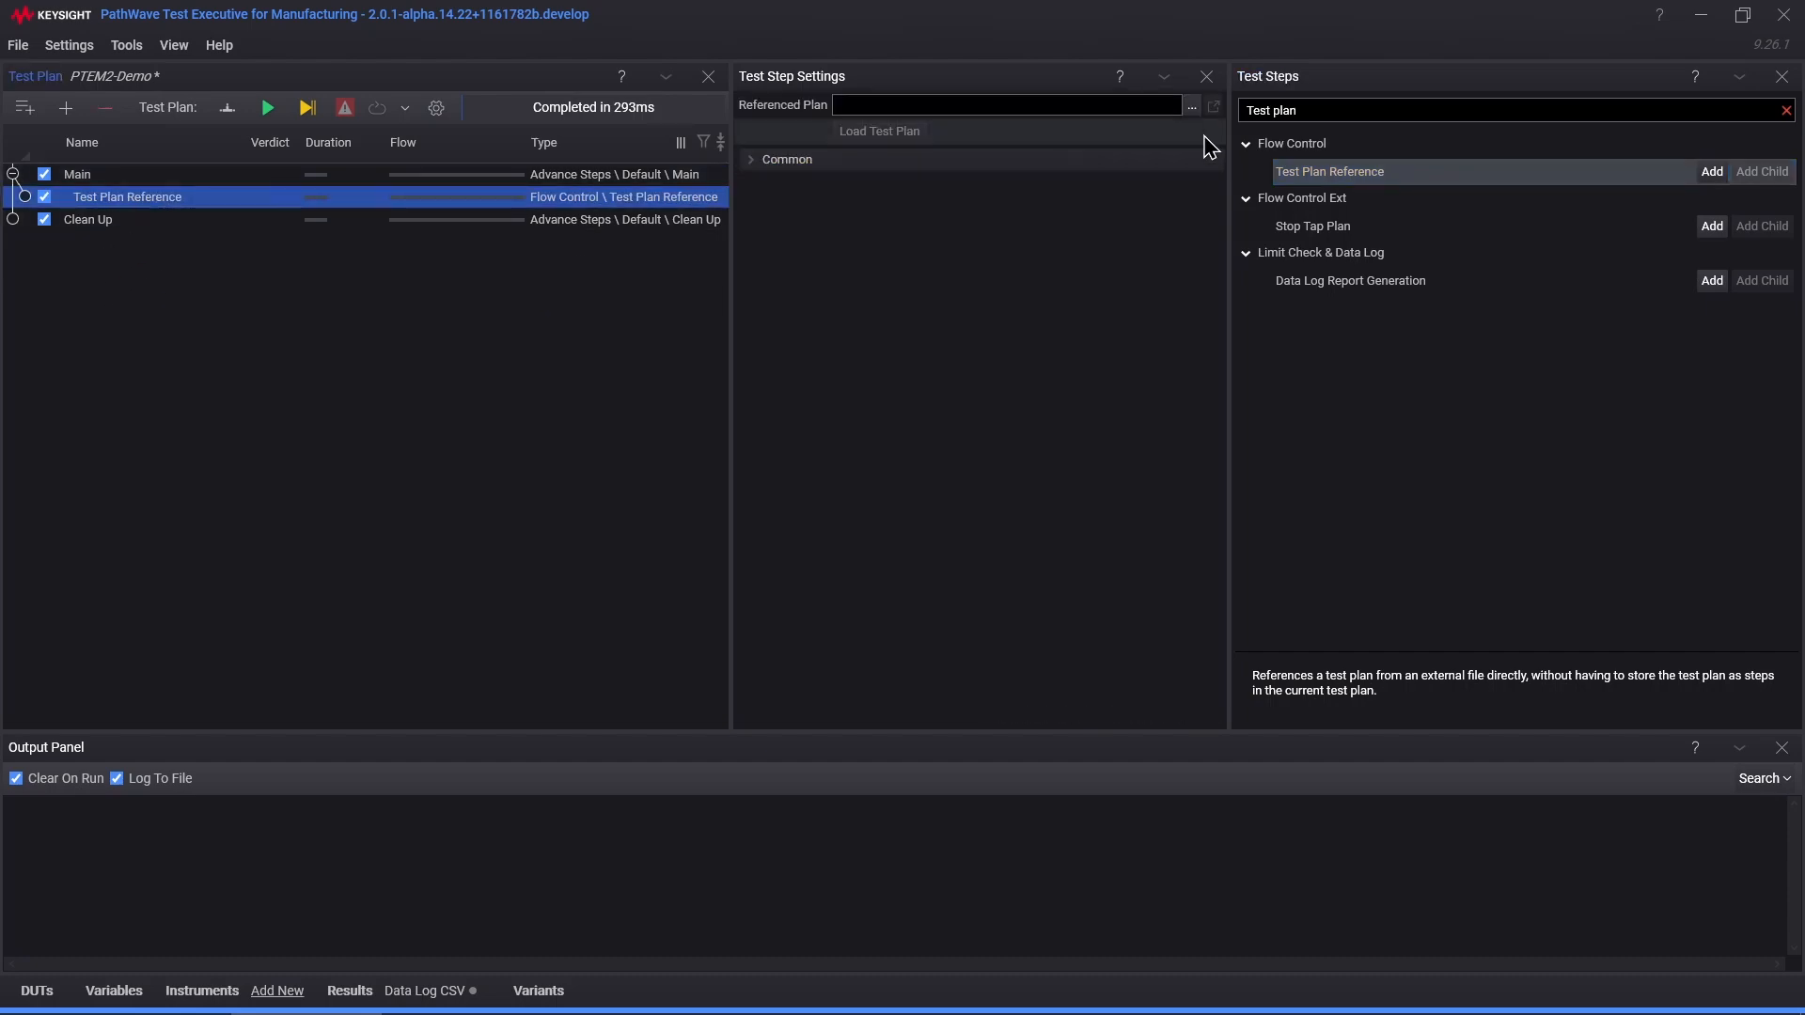
Step: Browse to C:\PTEM2\User Folder\ReferenceTestplan and choose ReferenceTestplan.TapPlan as the referenced plan
left_click(1193, 107)
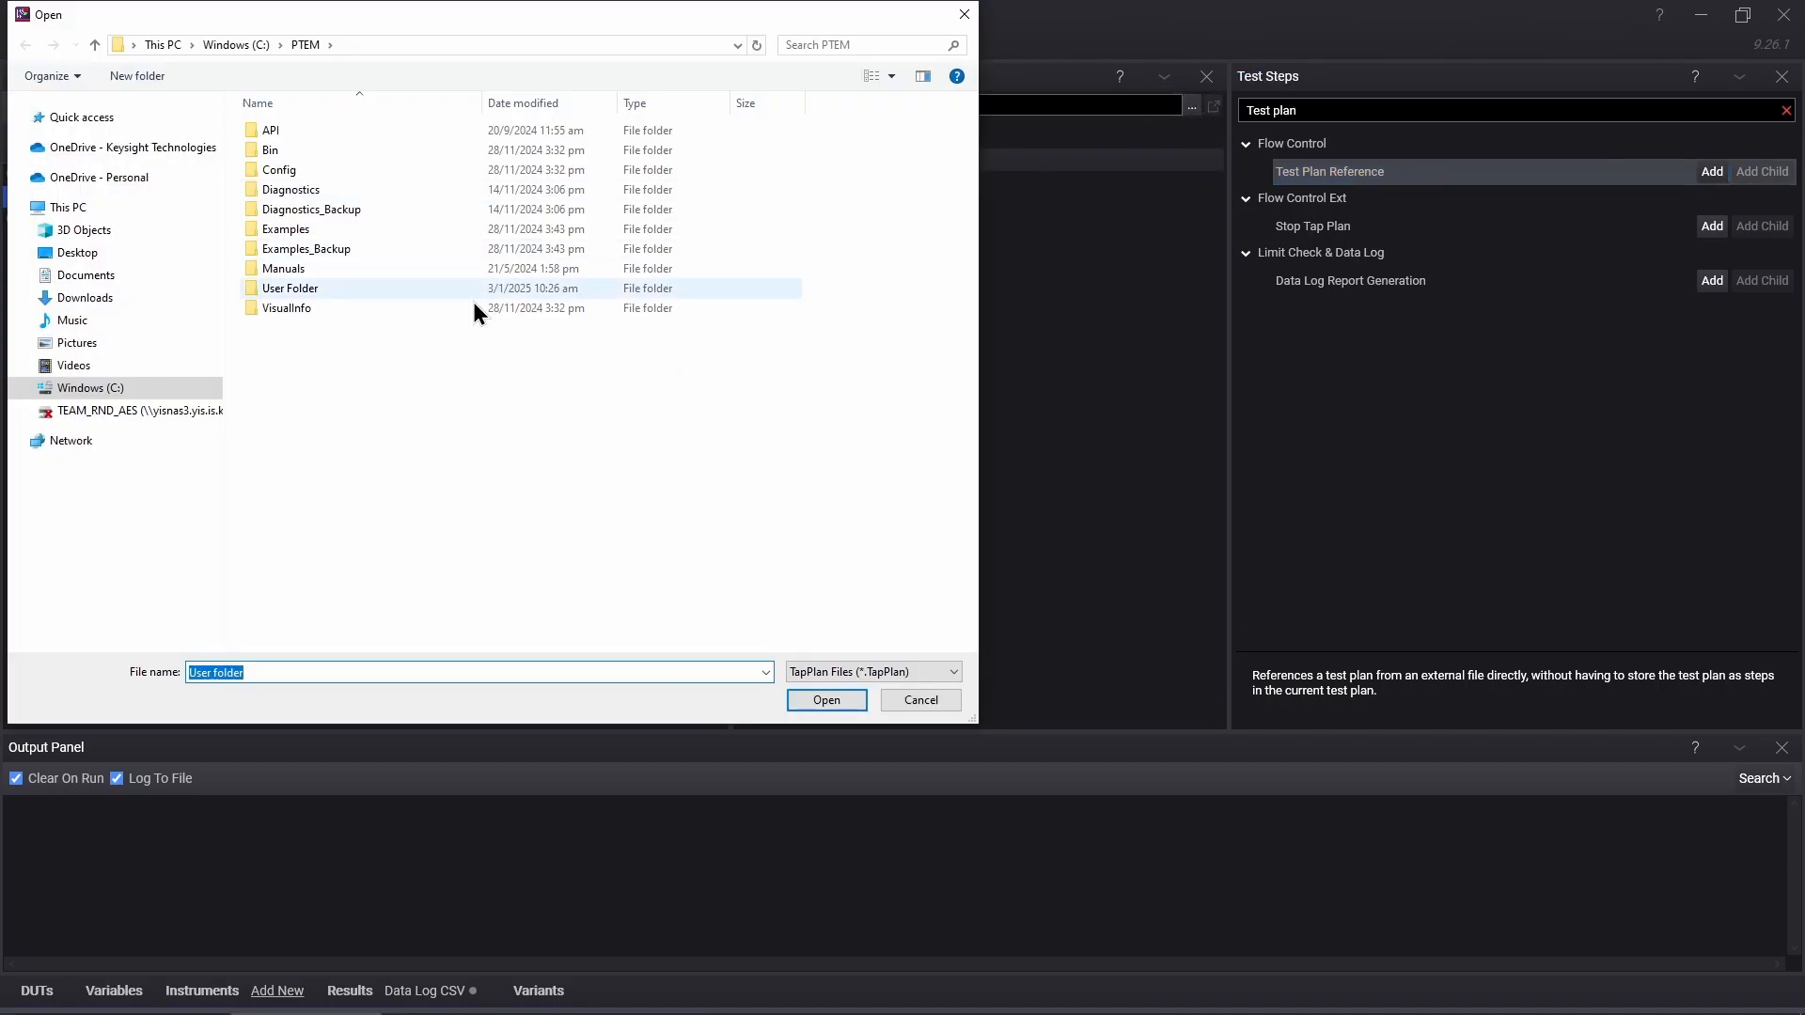
left_click(415, 41)
left_click(415, 41)
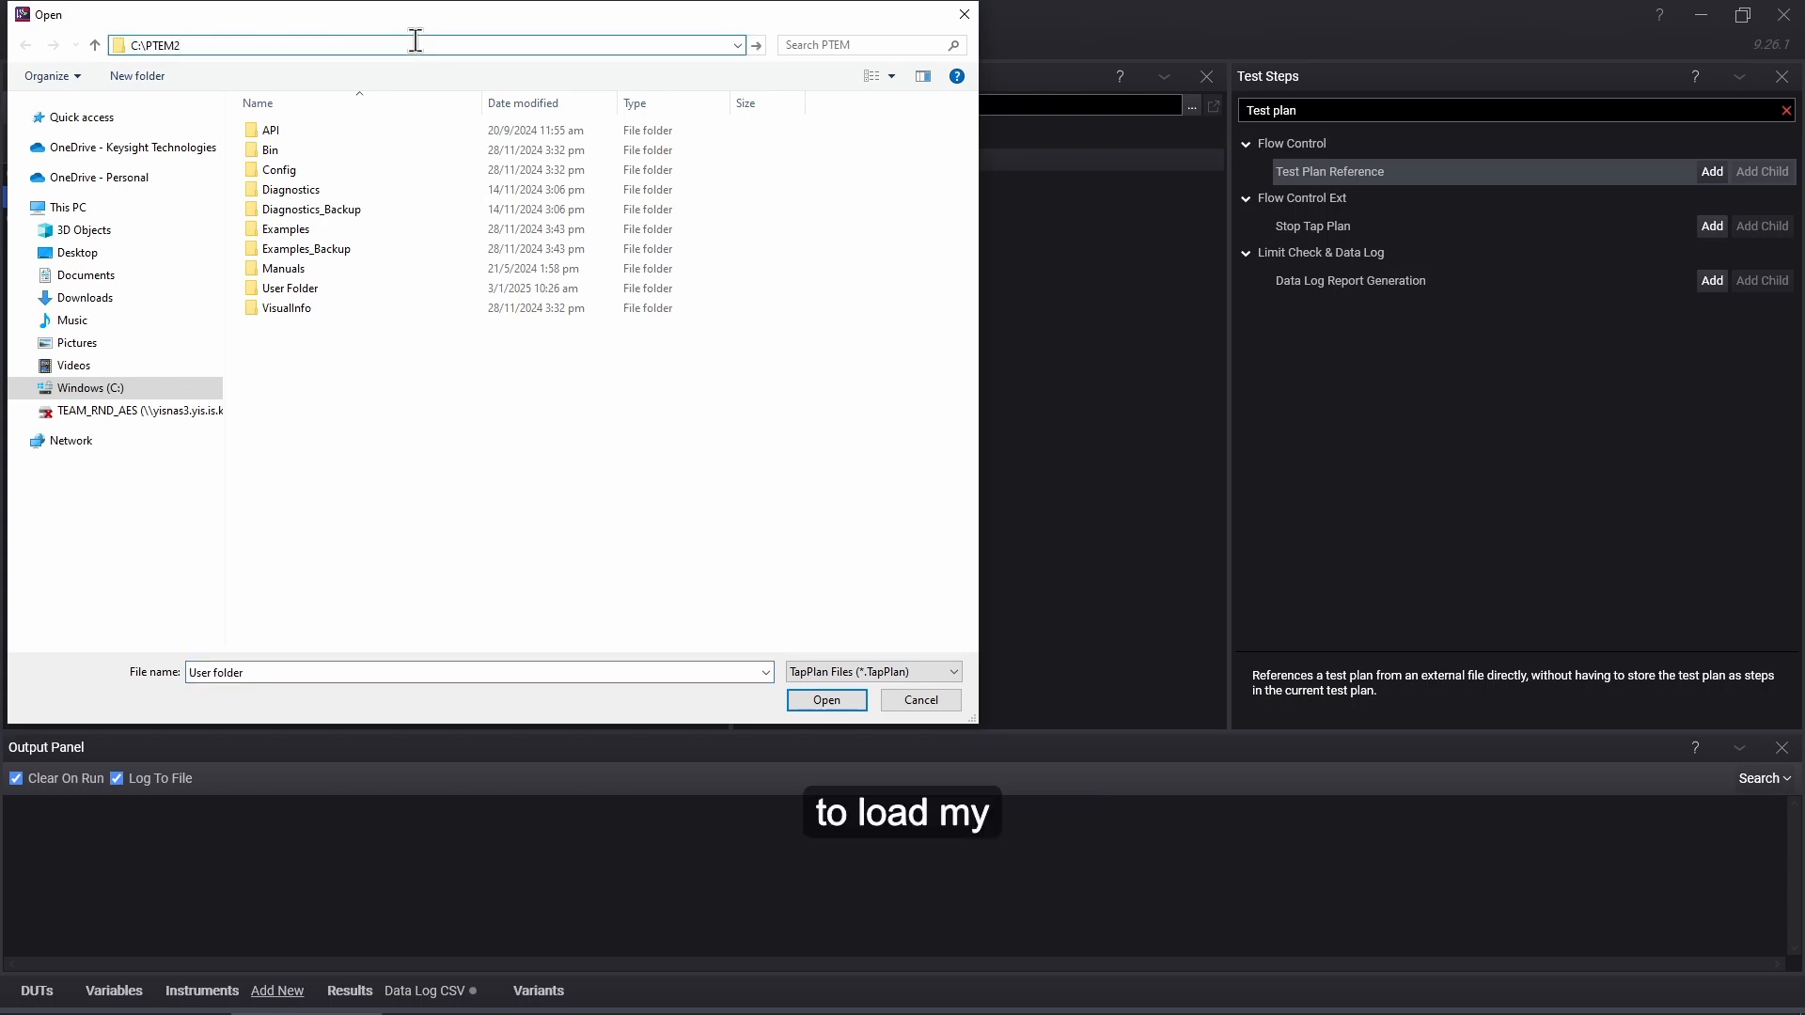
key("Return")
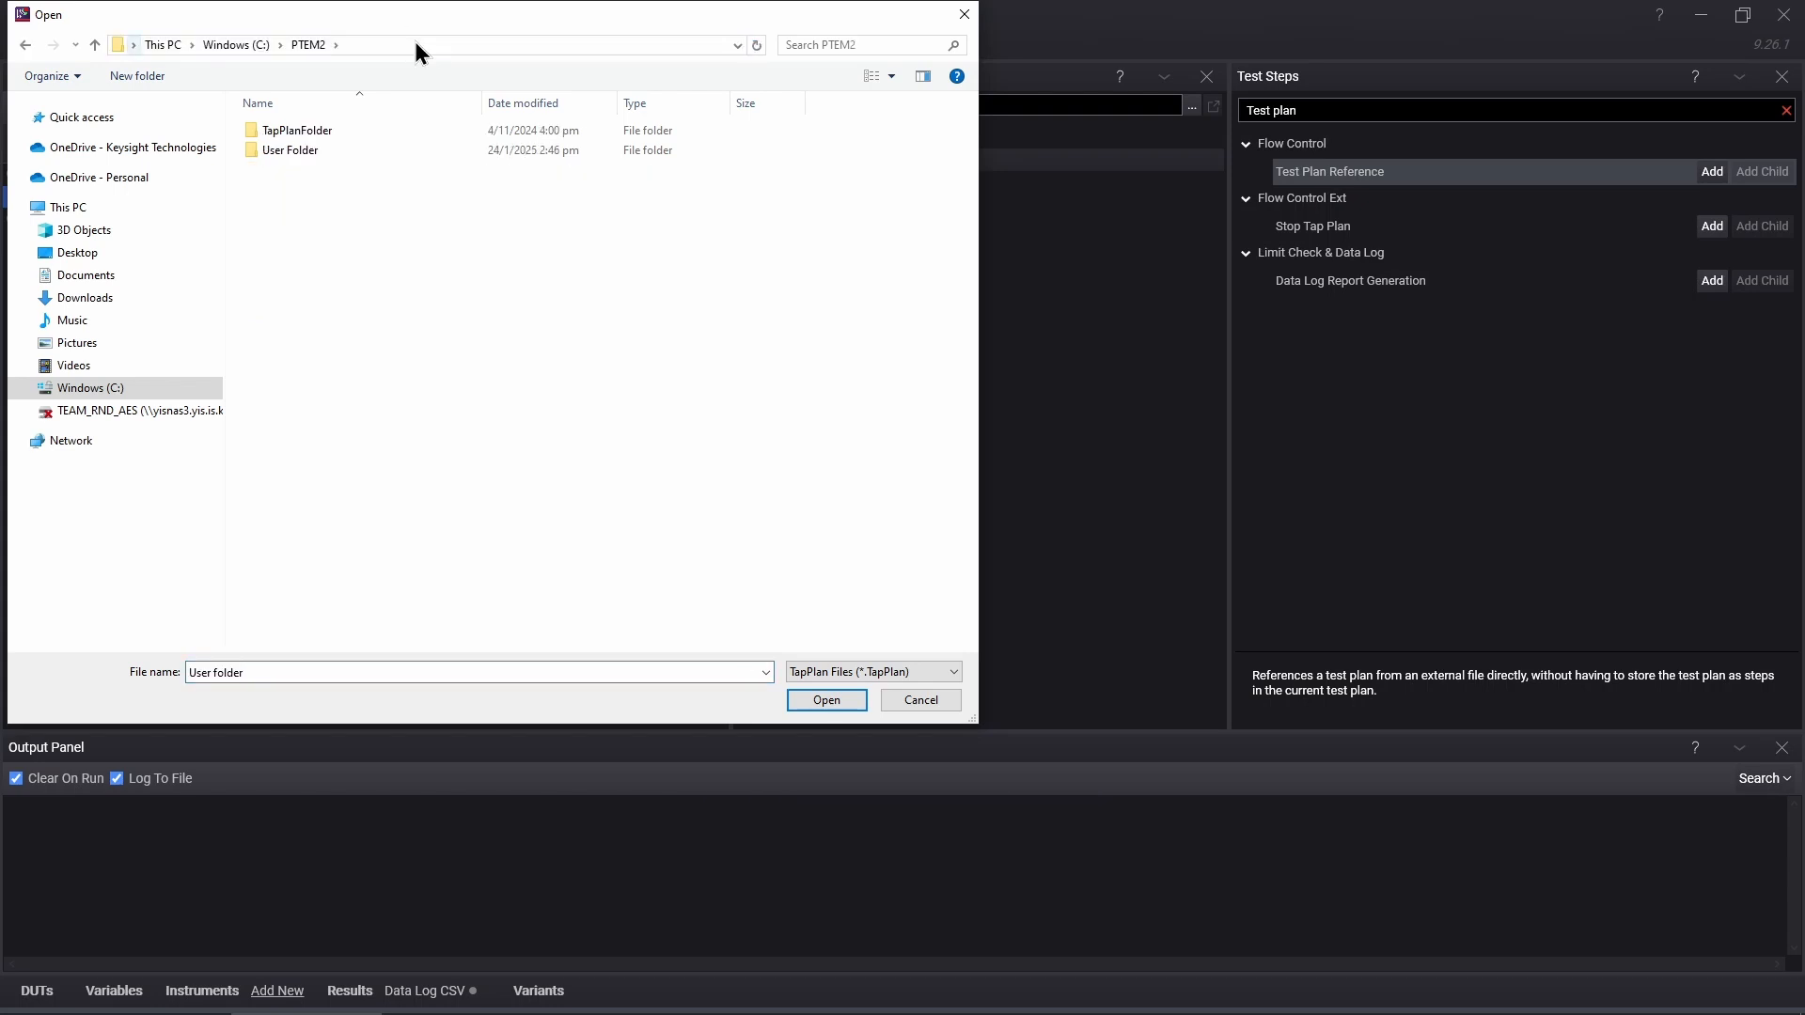
double_click(313, 156)
double_click(357, 270)
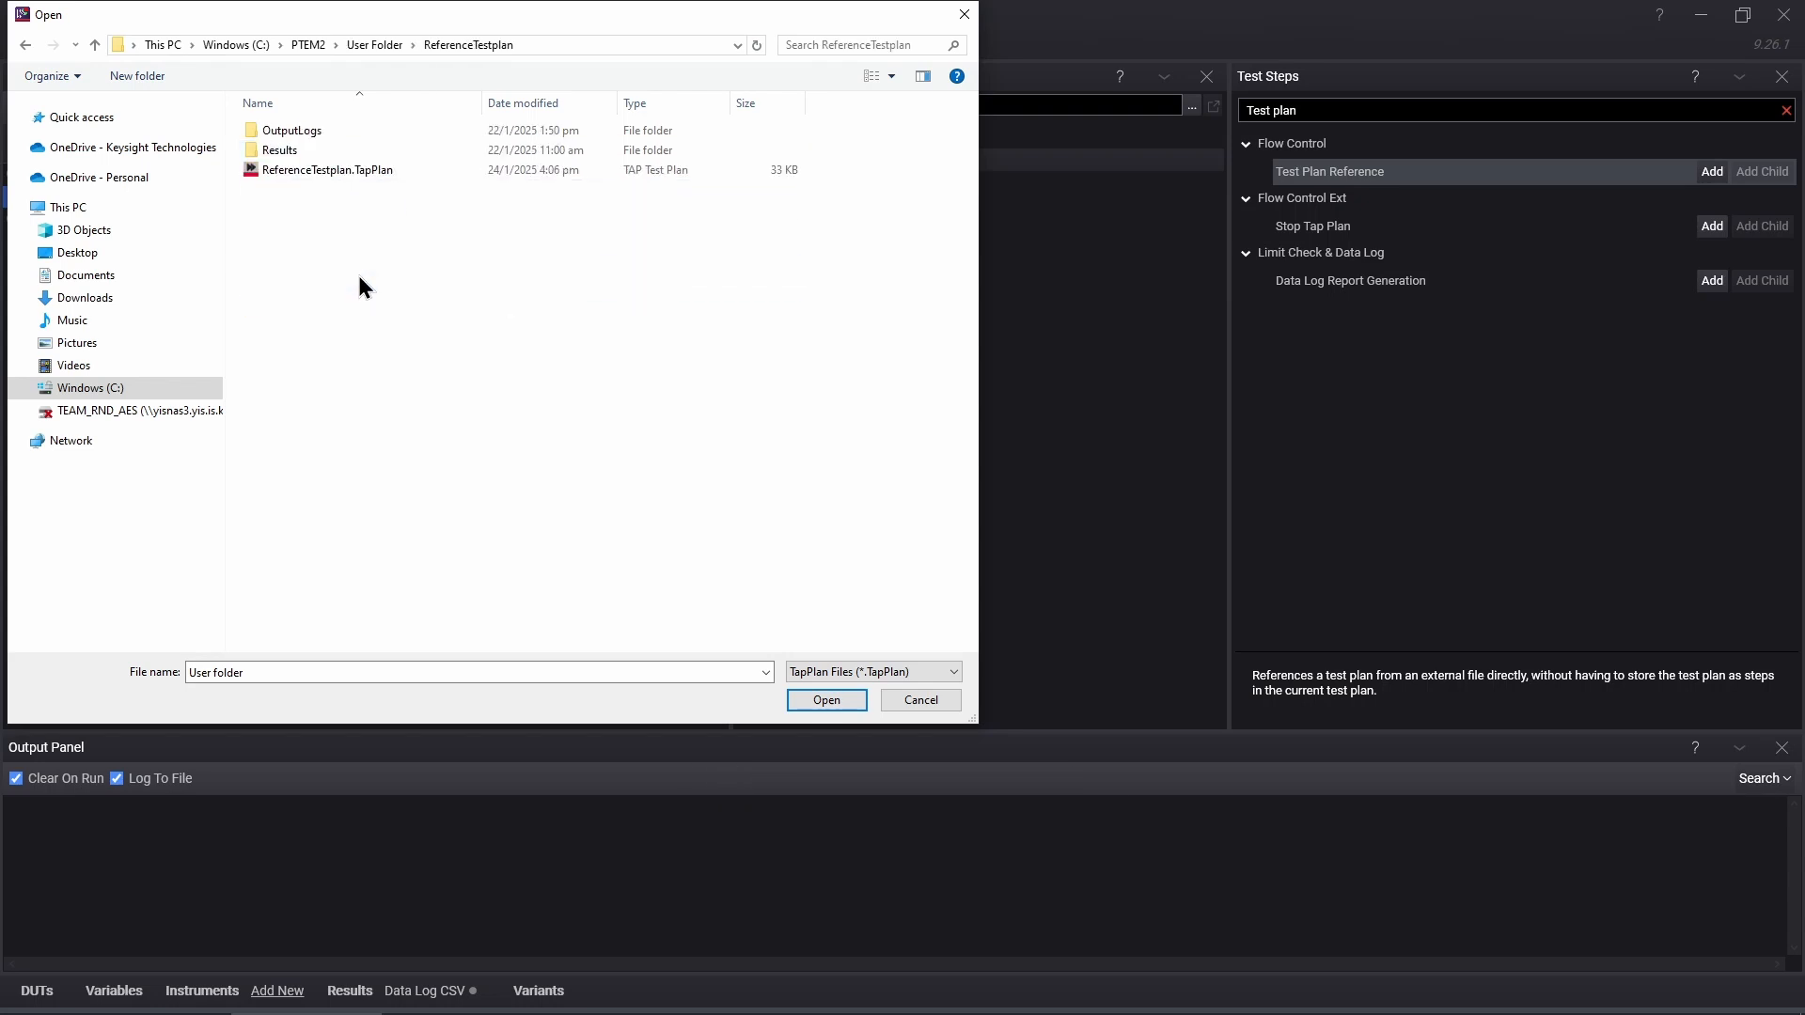
left_click(344, 167)
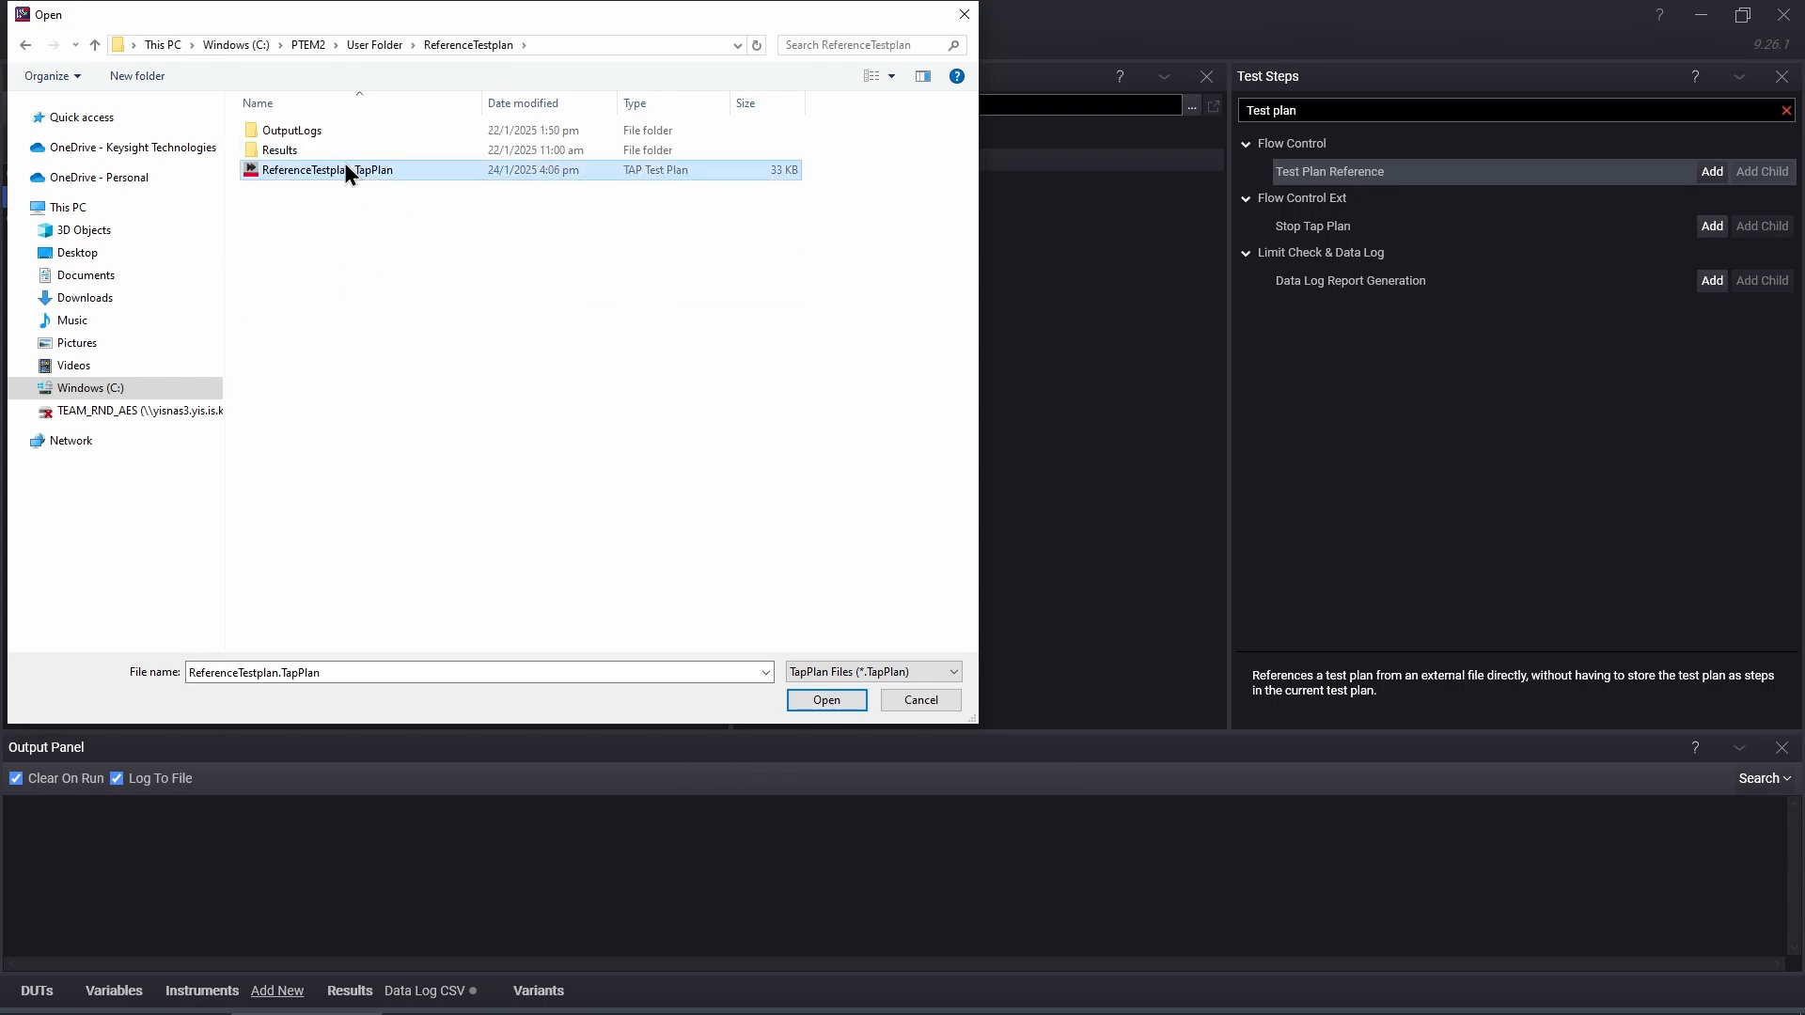
left_click(828, 699)
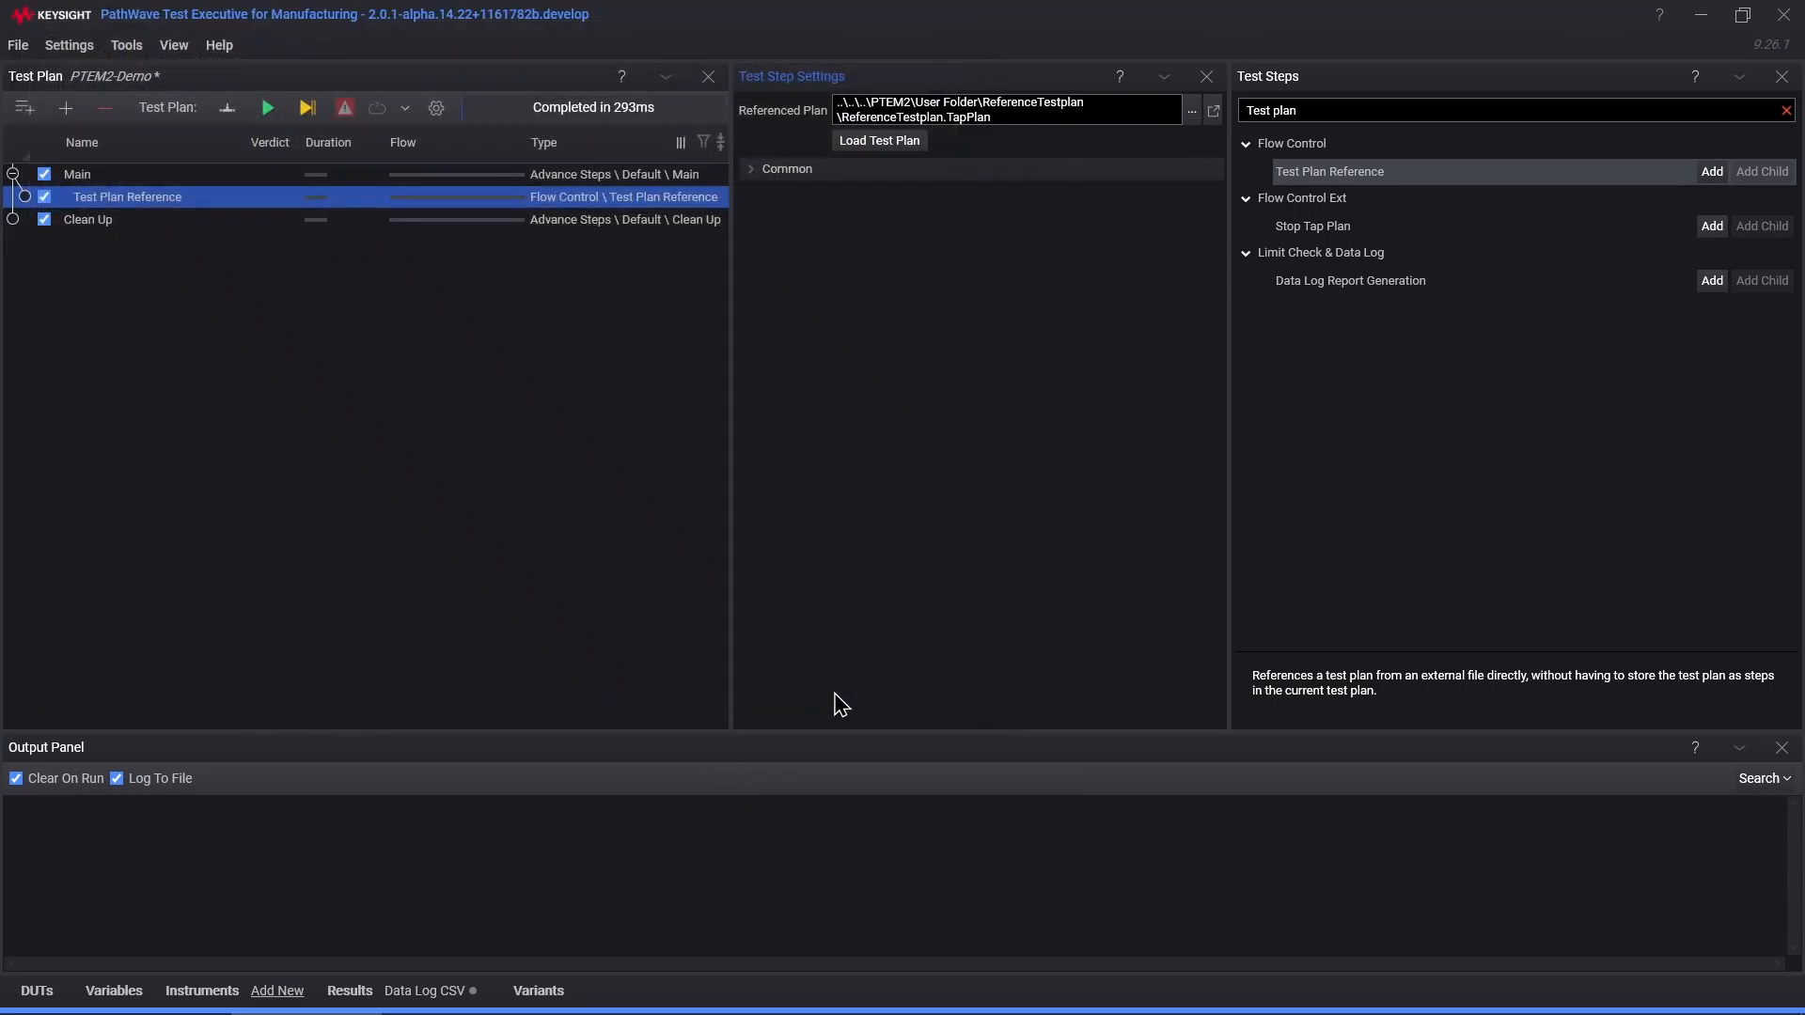
Step: Load ReferenceTestplan into the reference step and view its nested Query Socket step
left_click(884, 147)
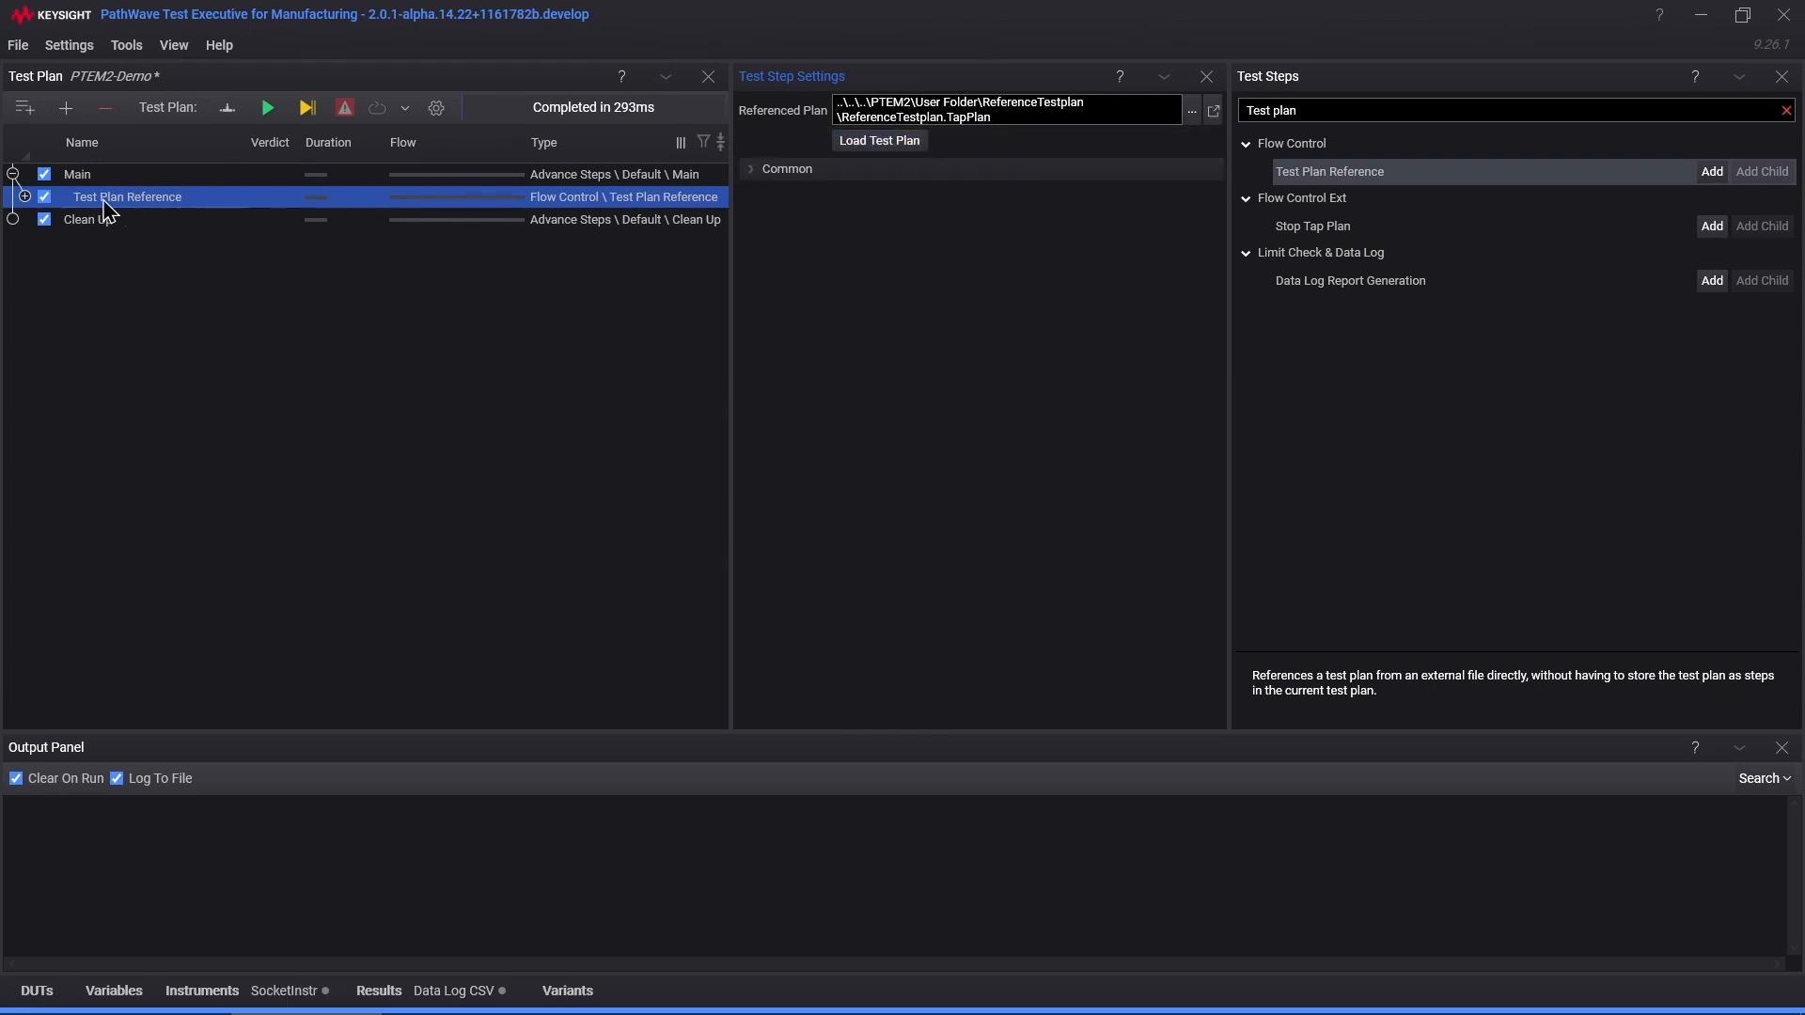
left_click(24, 196)
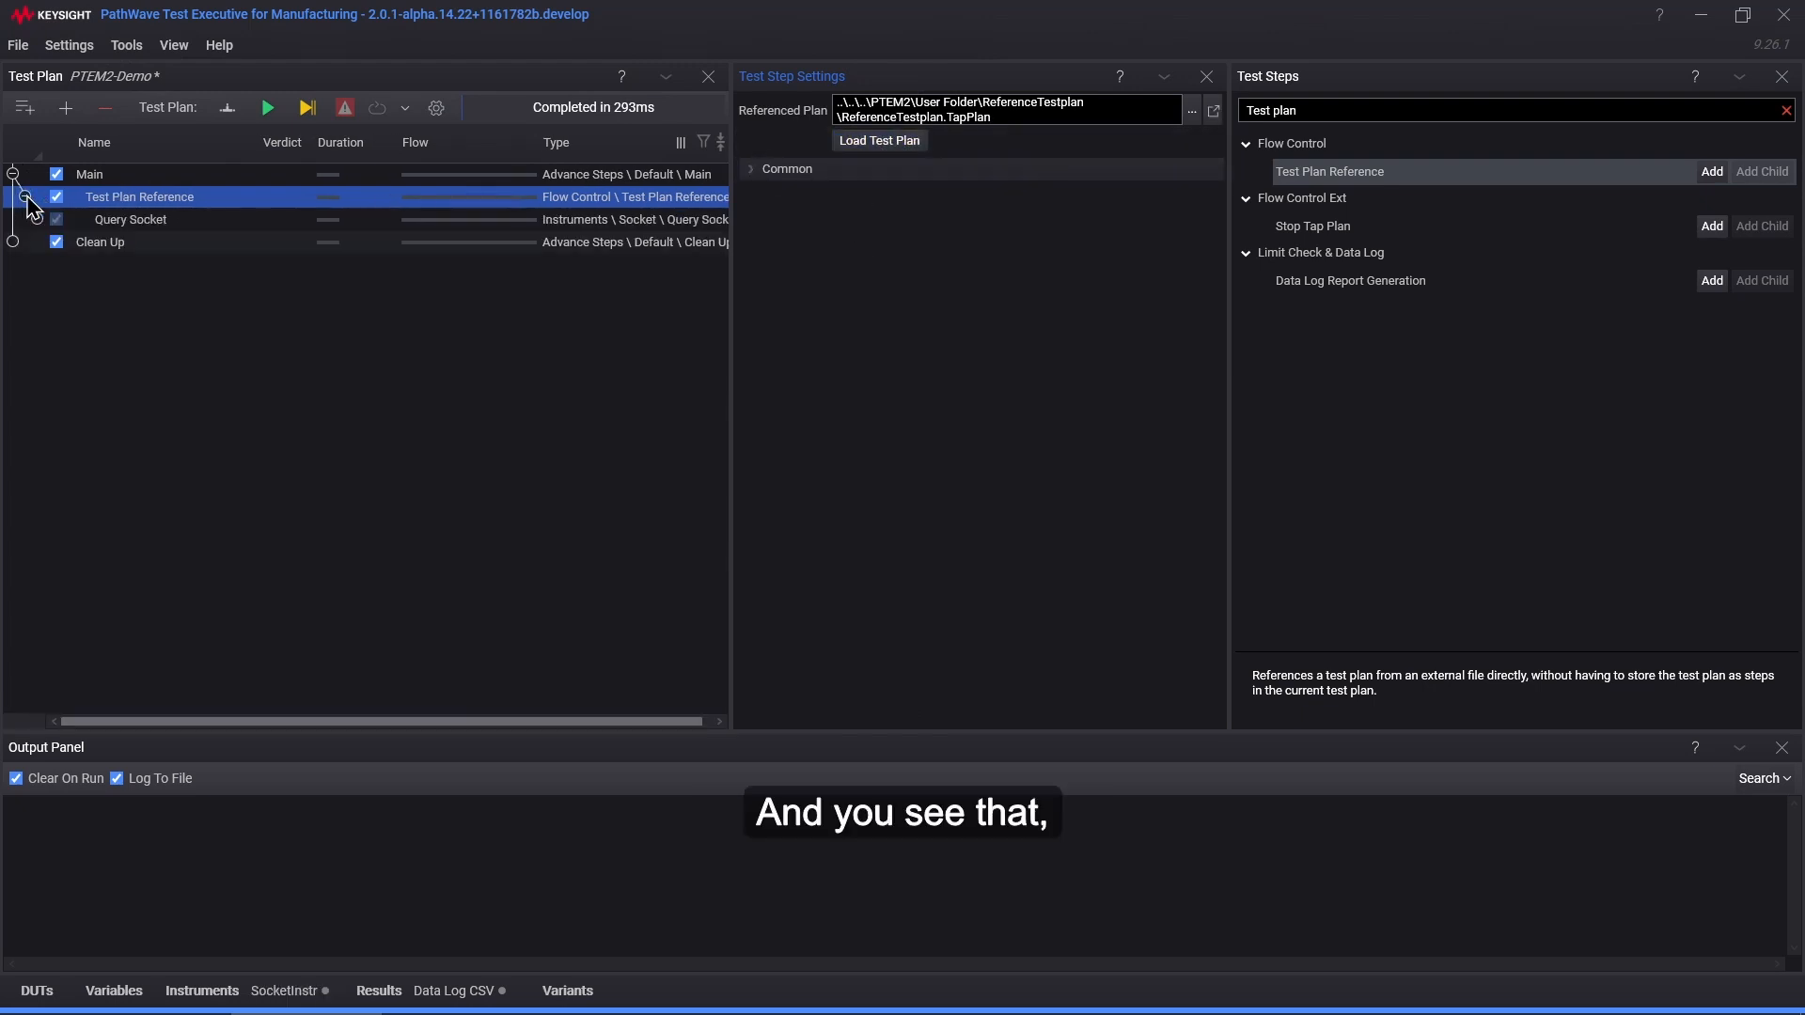
left_click(160, 224)
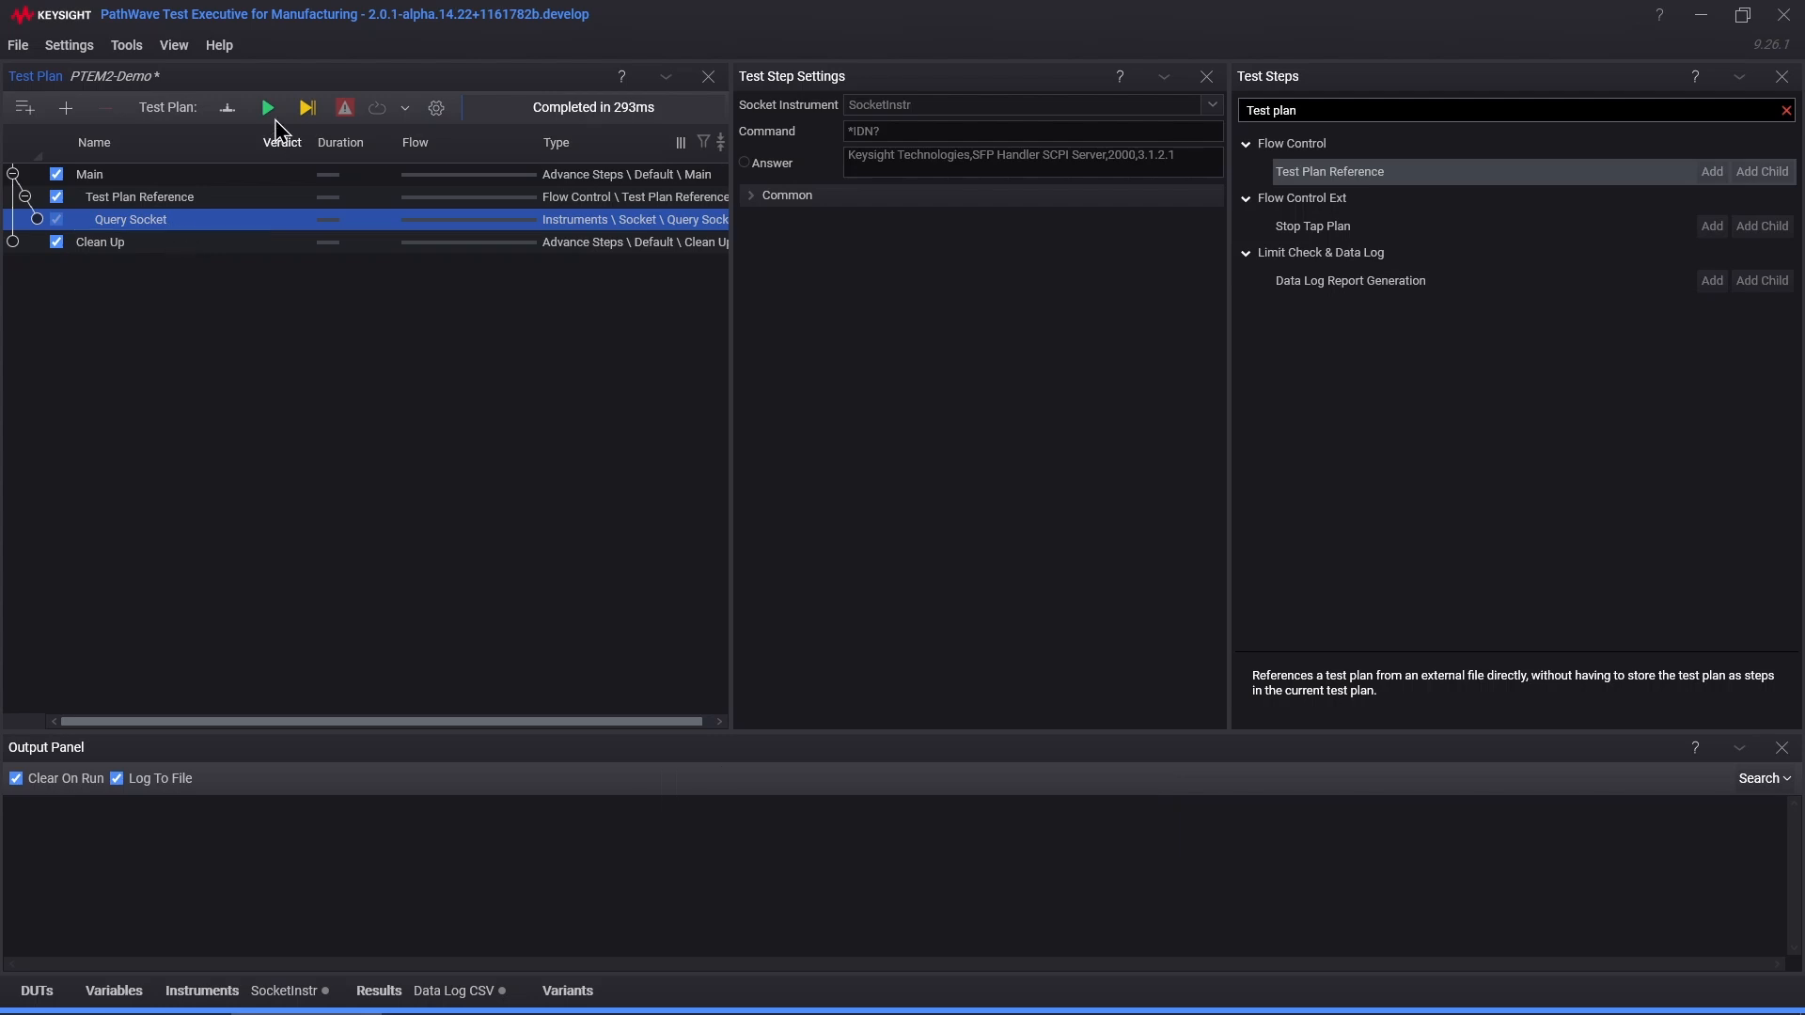
Step: Run the whole plan to a pass in 221 ms, then review Test Plan Reference and Query Socket
left_click(268, 108)
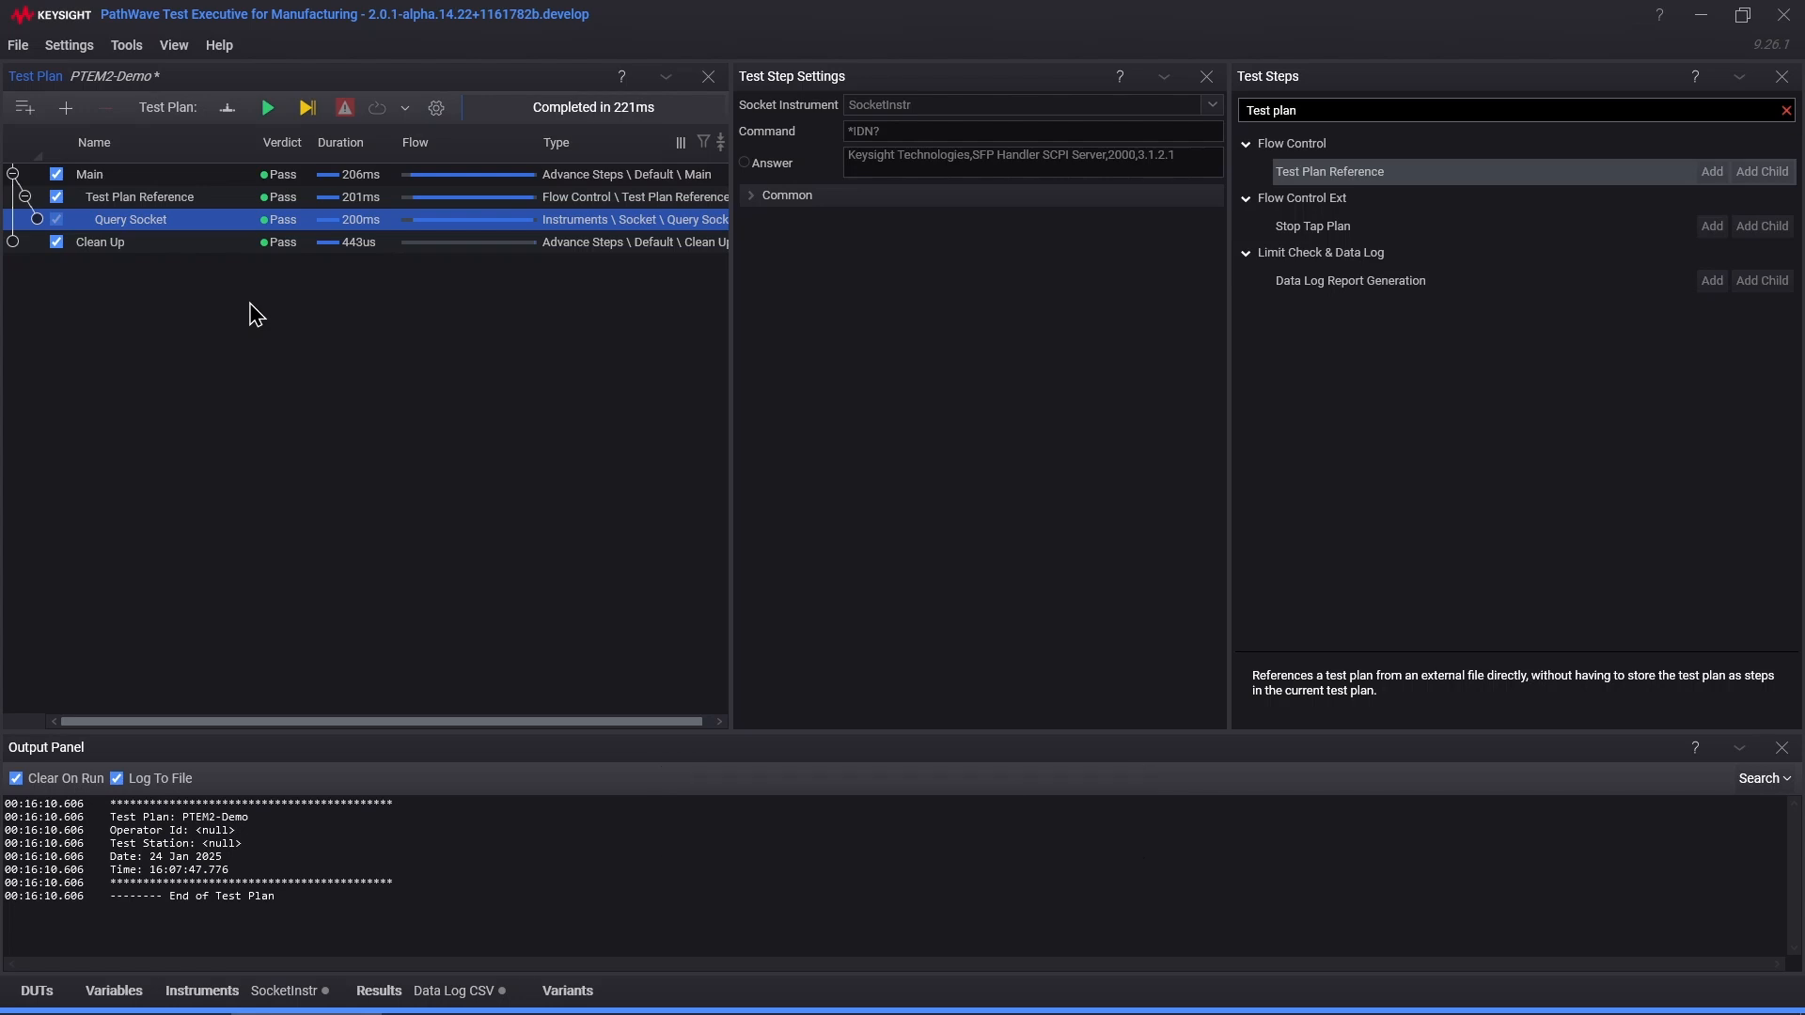
left_click(170, 201)
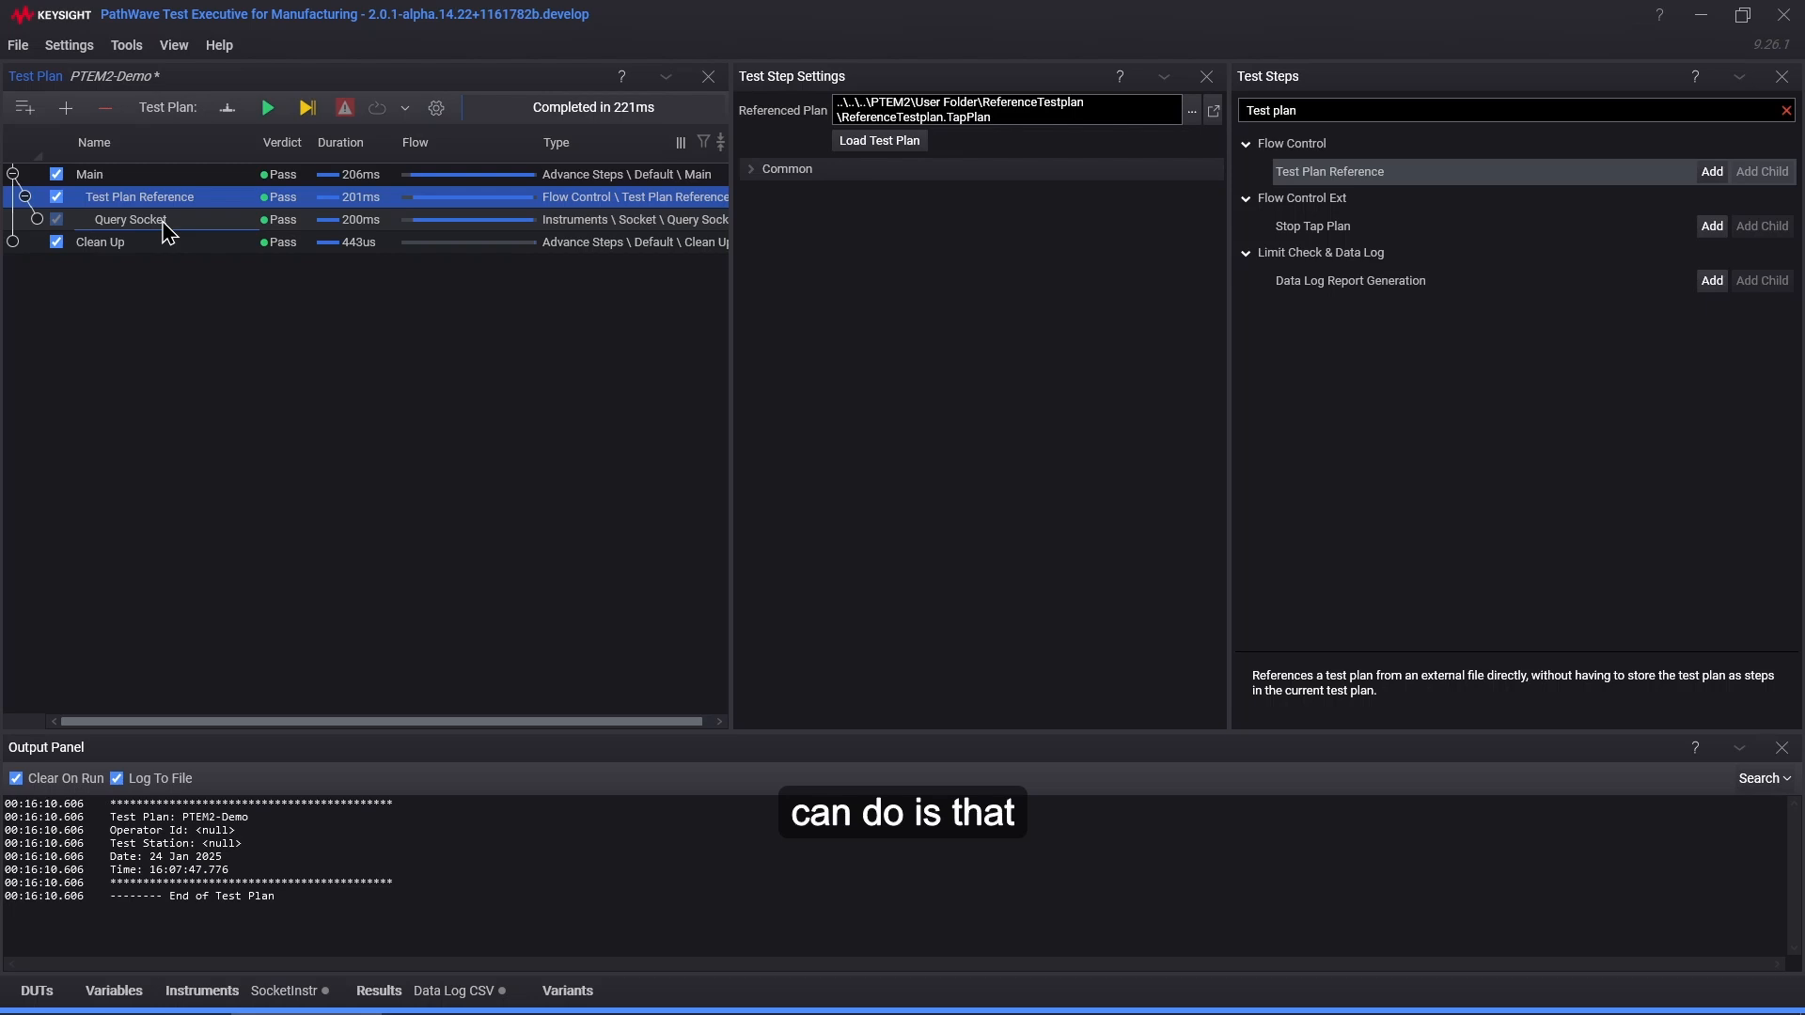
left_click(136, 220)
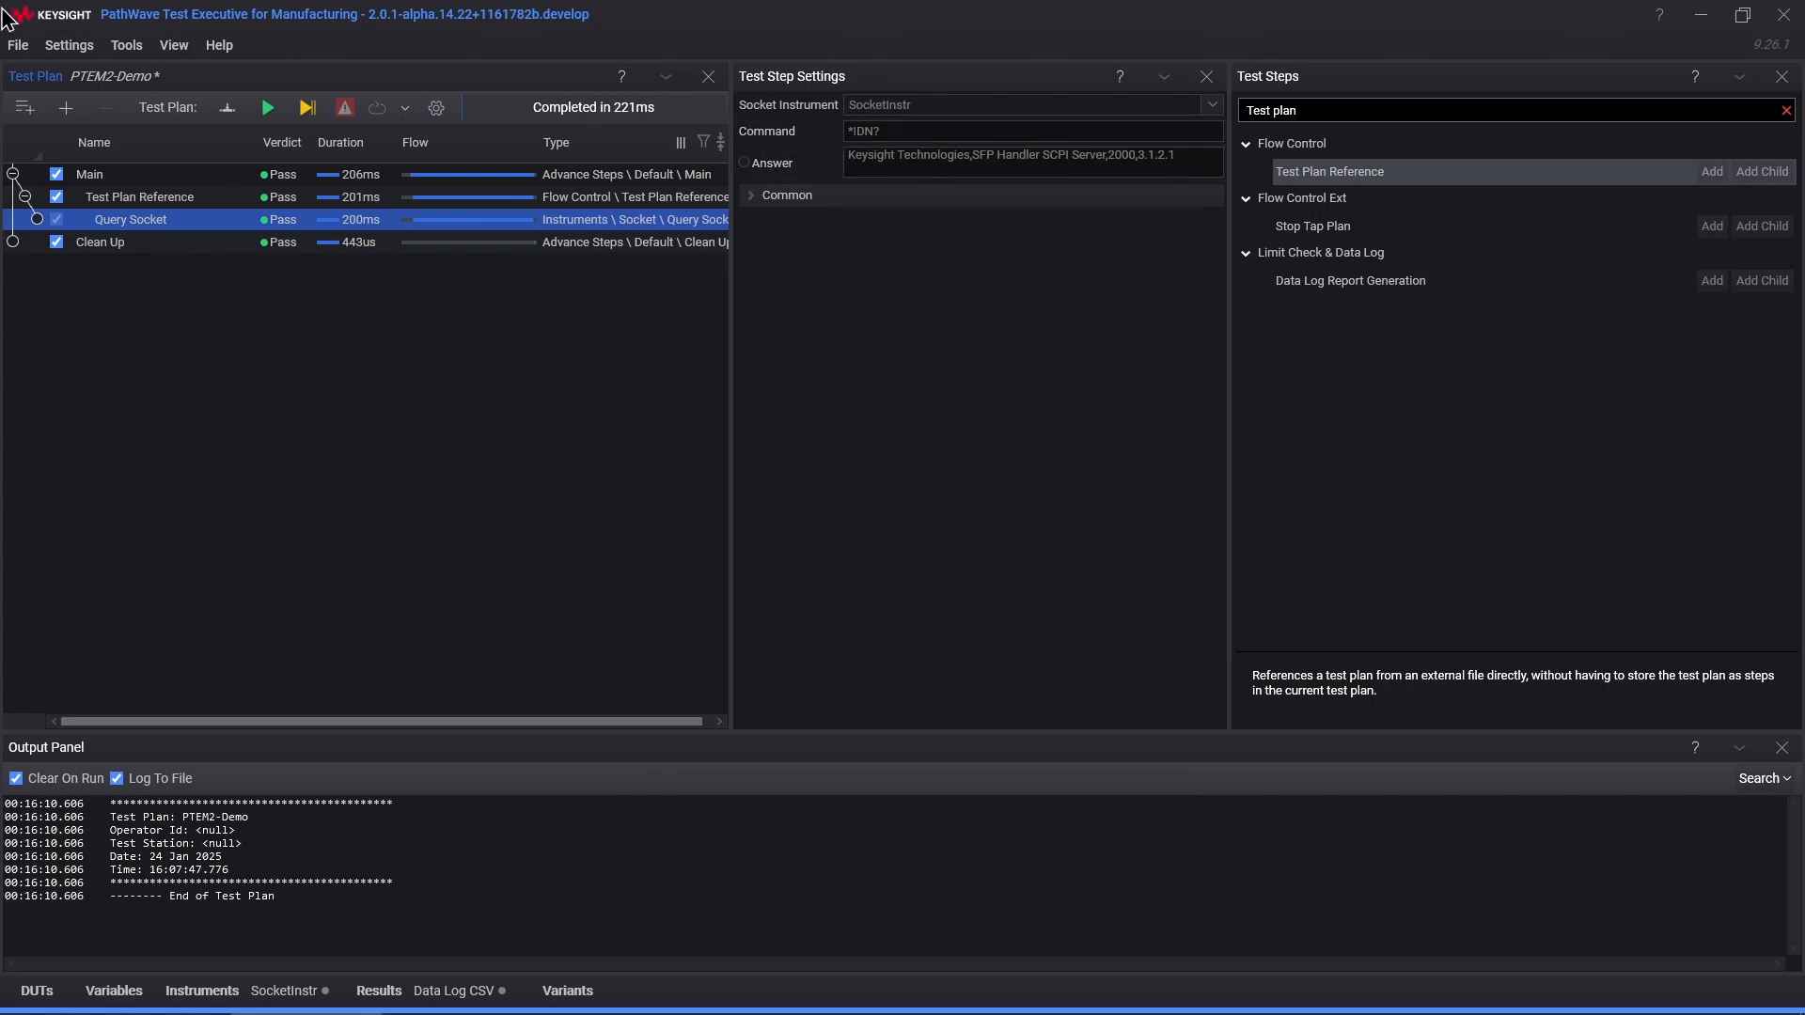
Step: Save PTEM2-Demo, then reopen the recent ReferenceTestplan.TapPlan and select its Query Socket step
left_click(21, 47)
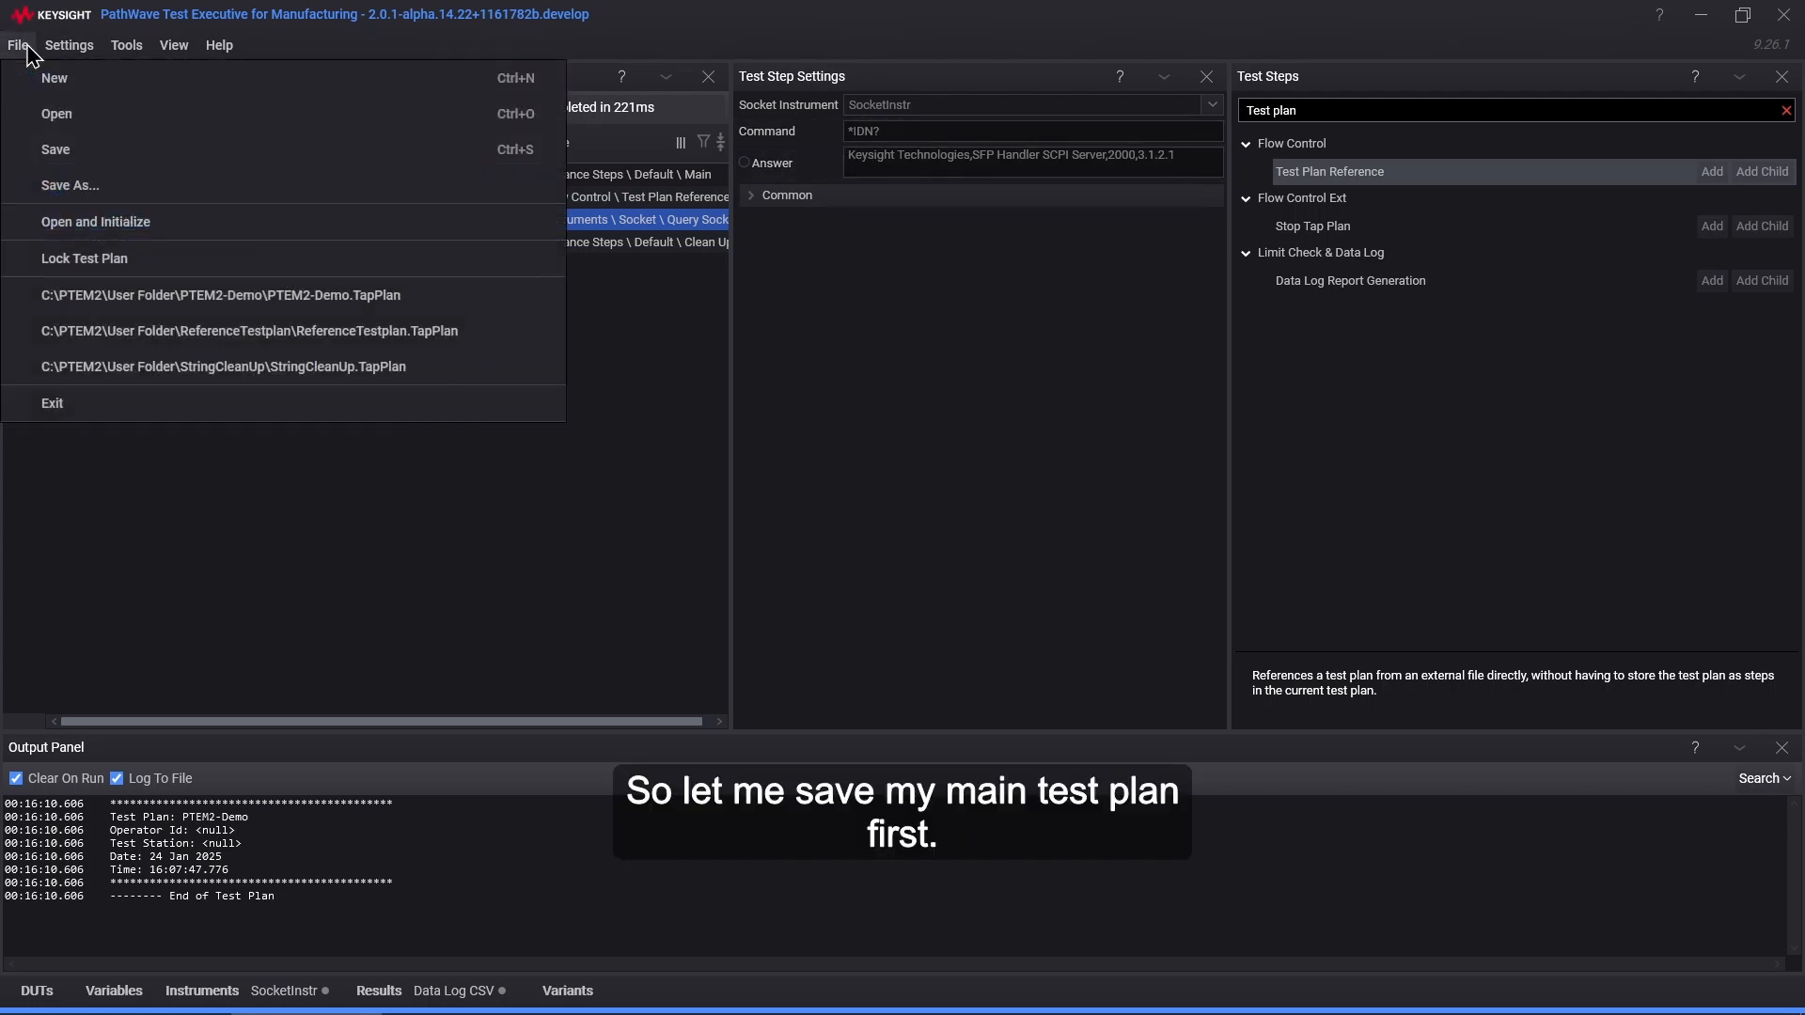
left_click(92, 161)
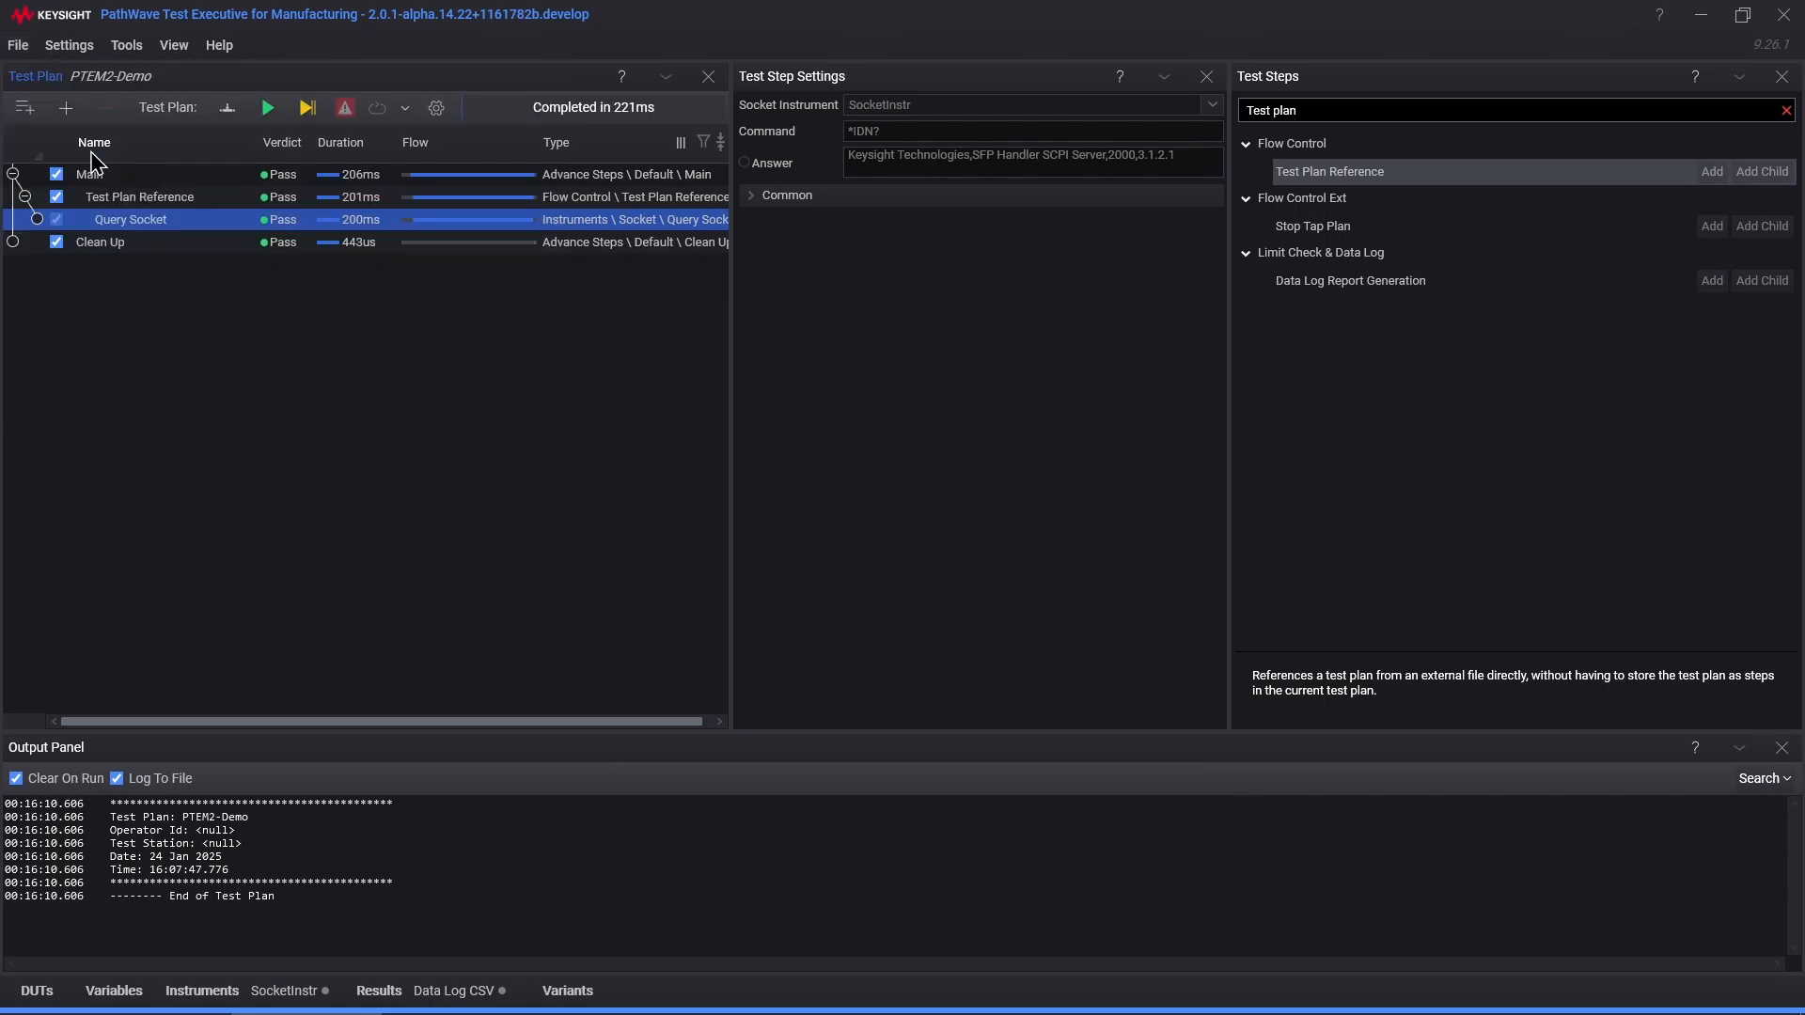
left_click(24, 49)
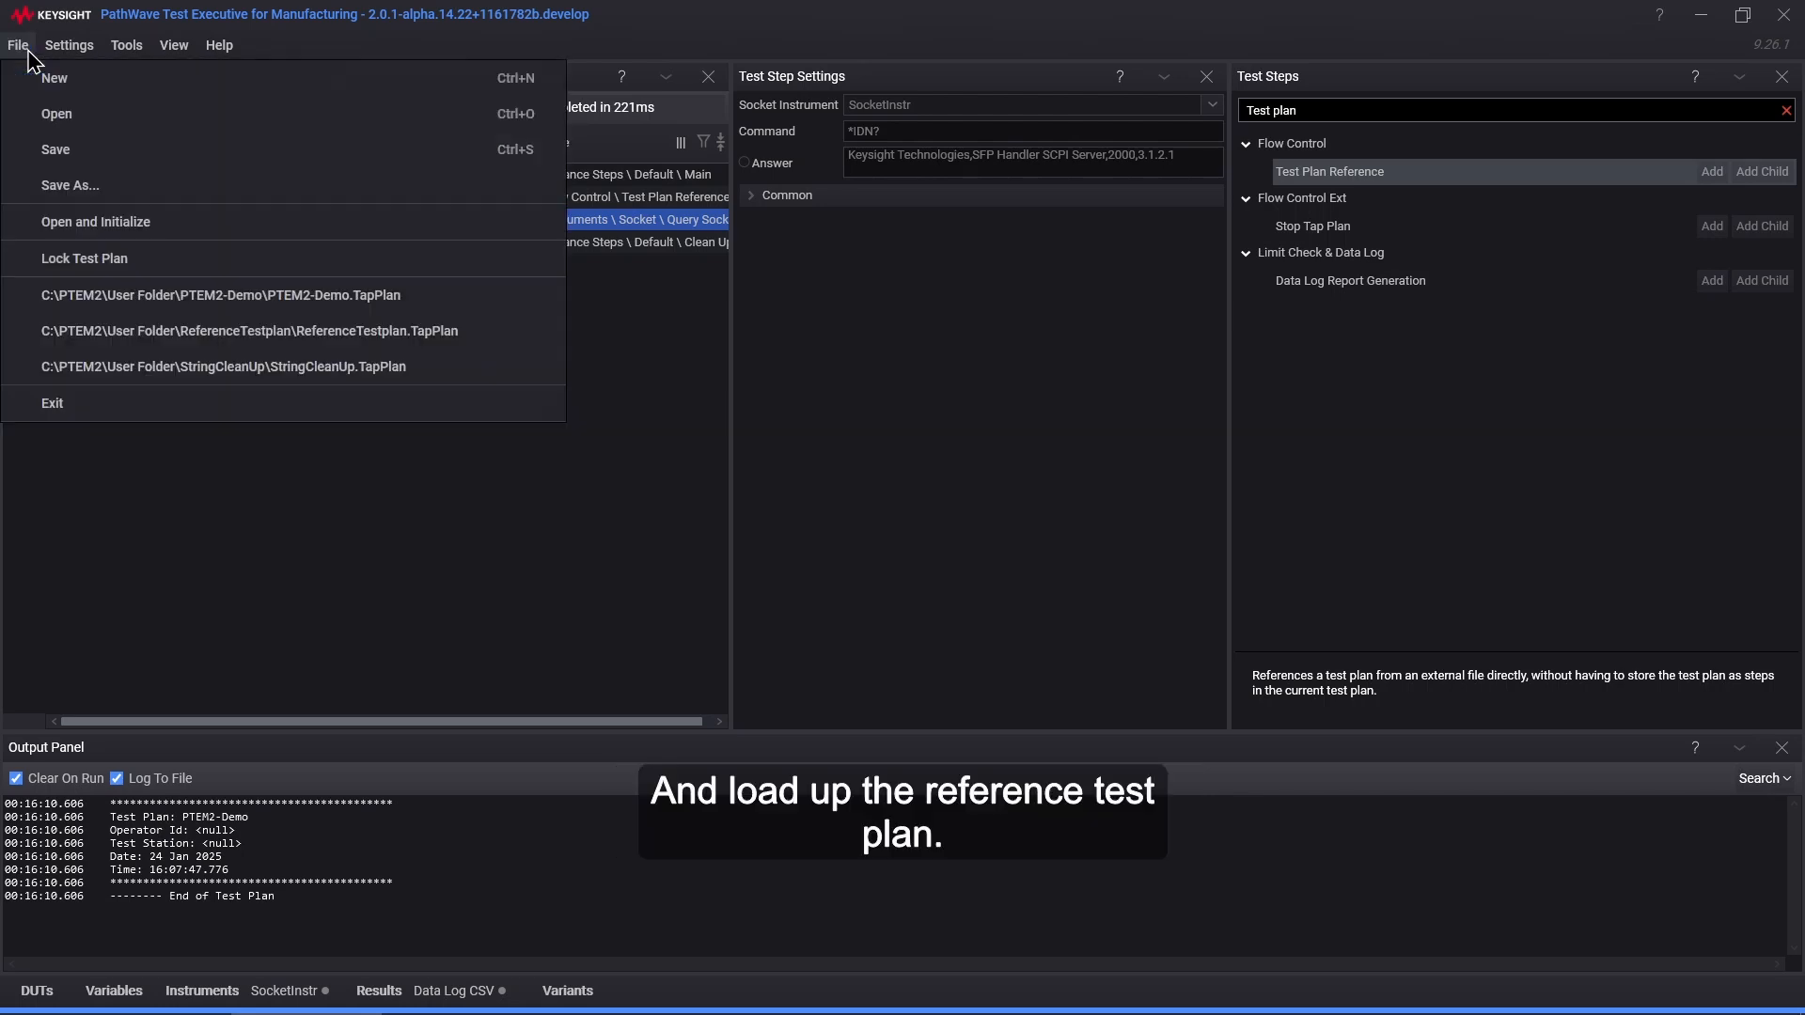
left_click(321, 342)
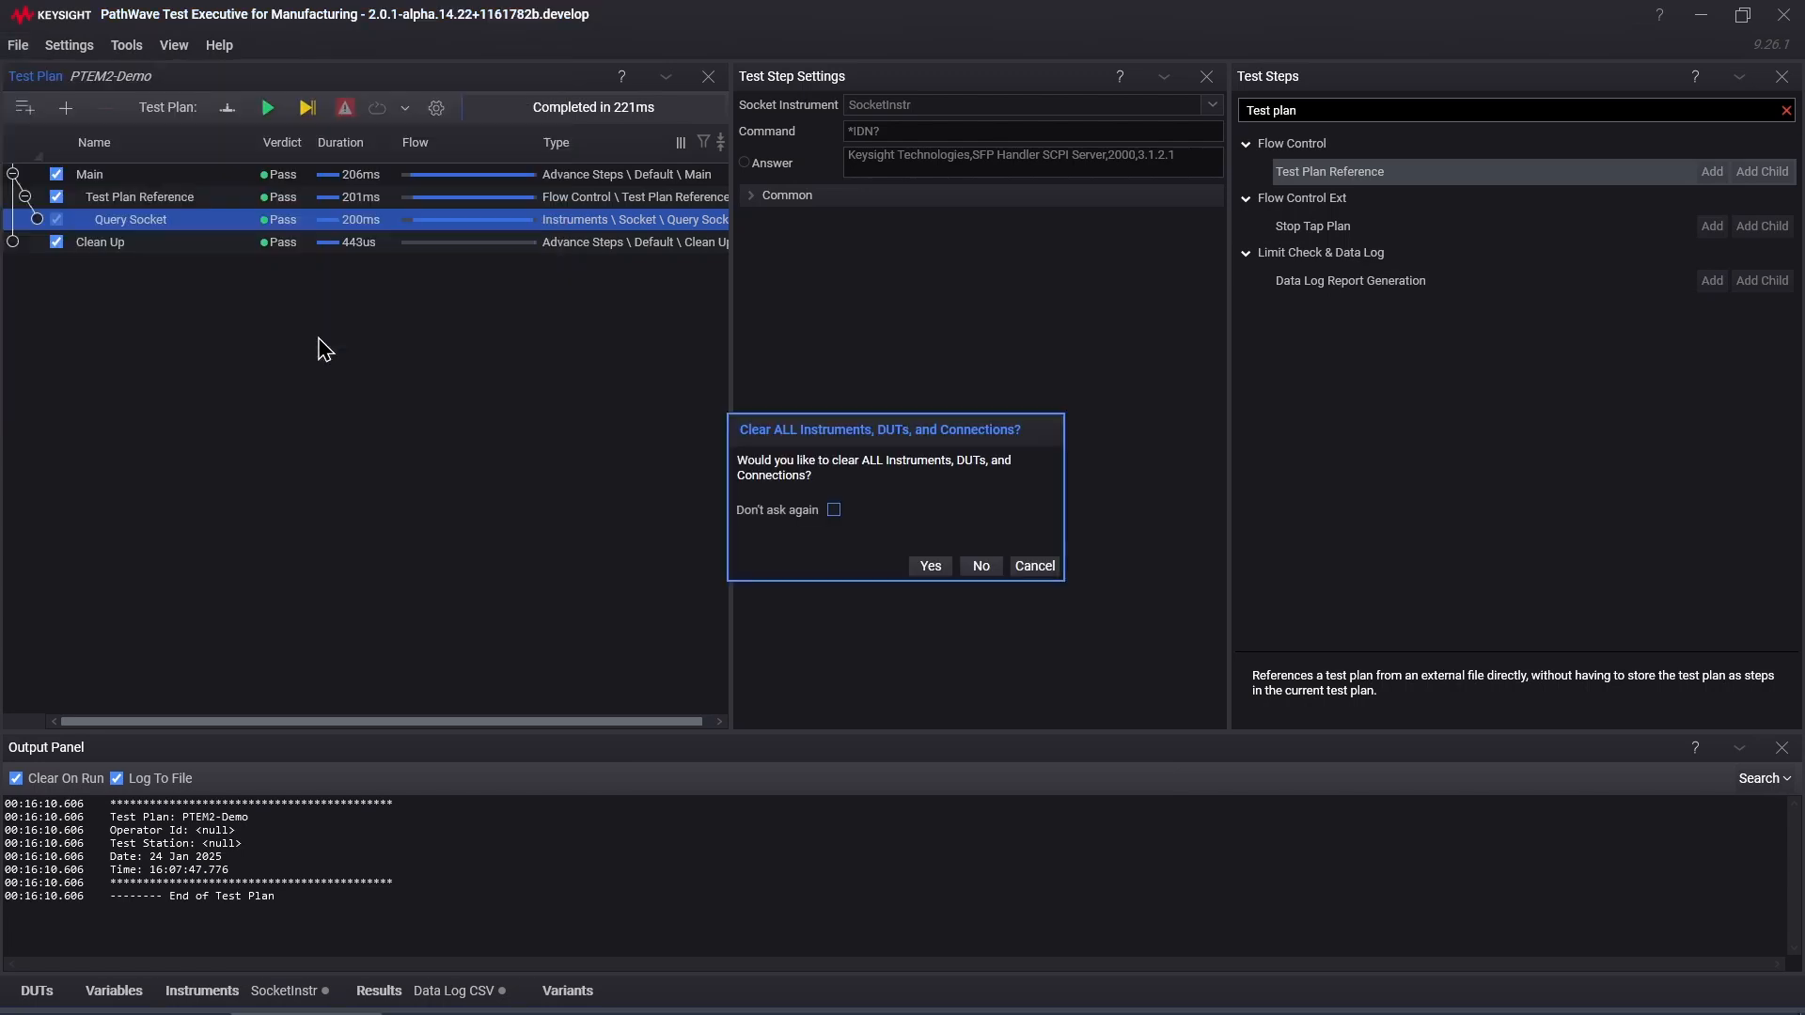
left_click(935, 568)
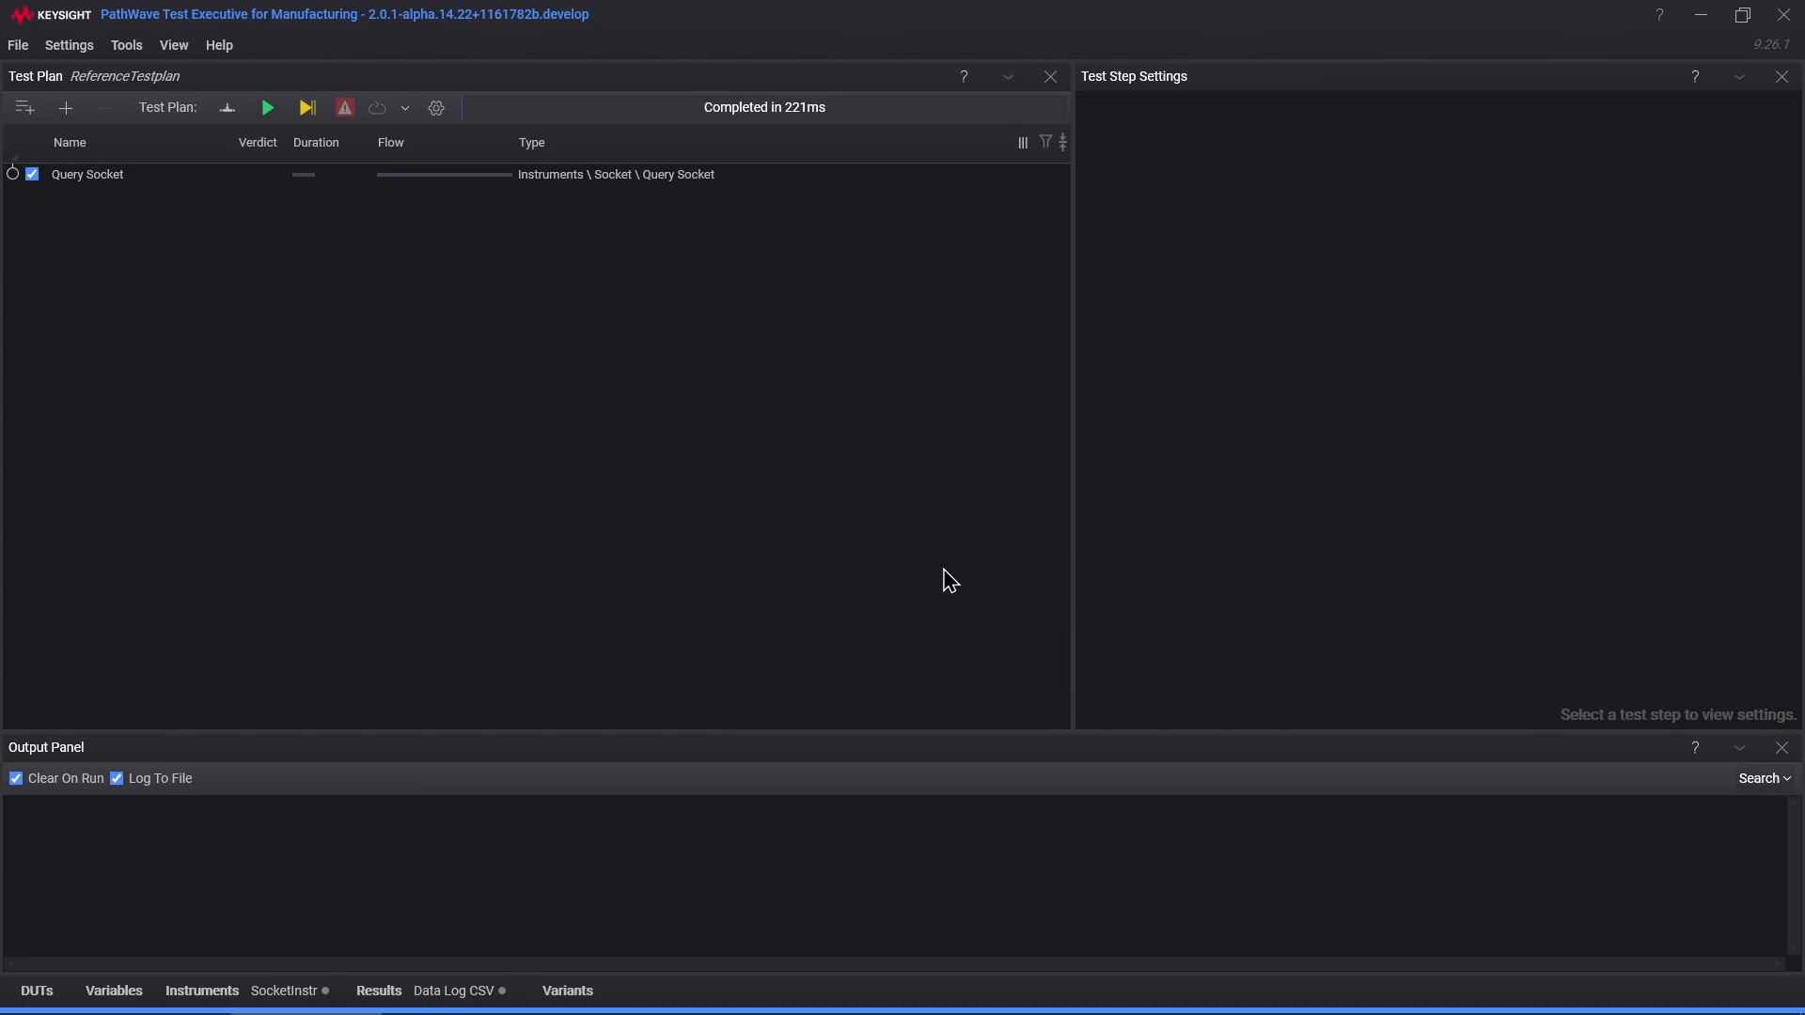
left_click(85, 179)
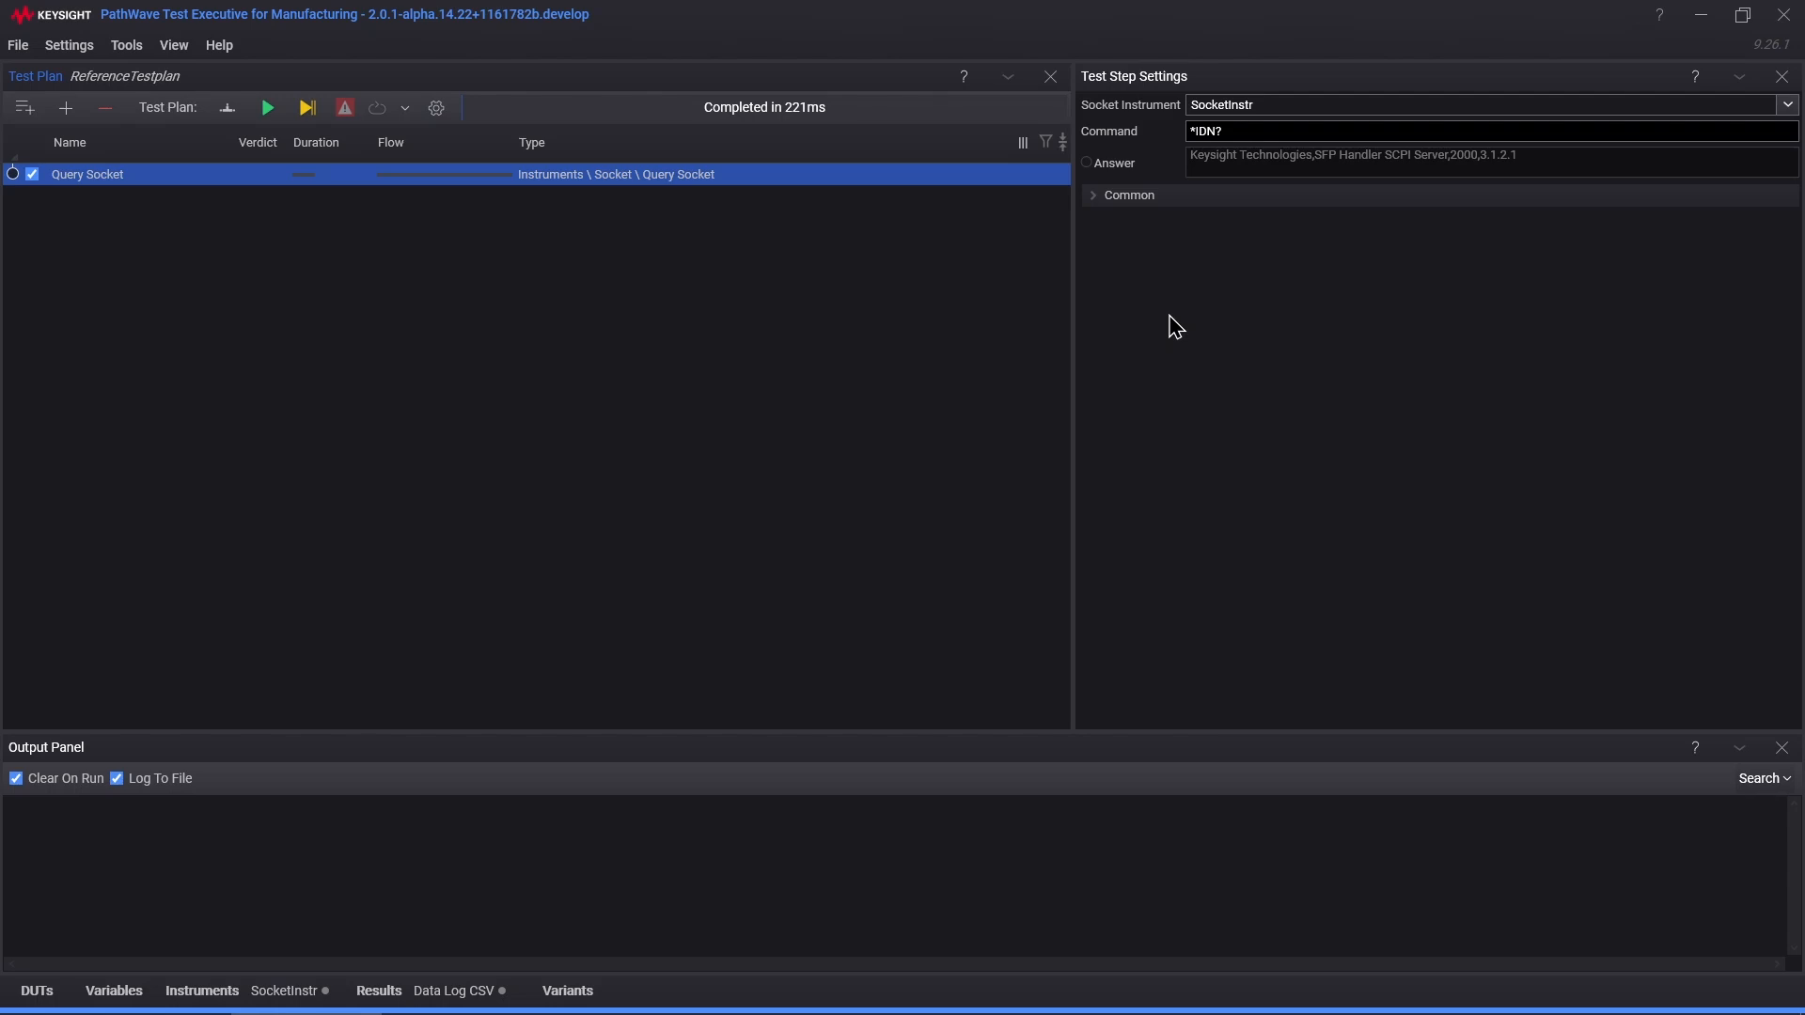
Step: Parameterize Query Socket's Command and Answer settings on the ReferenceTestplan test plan
right_click(1153, 138)
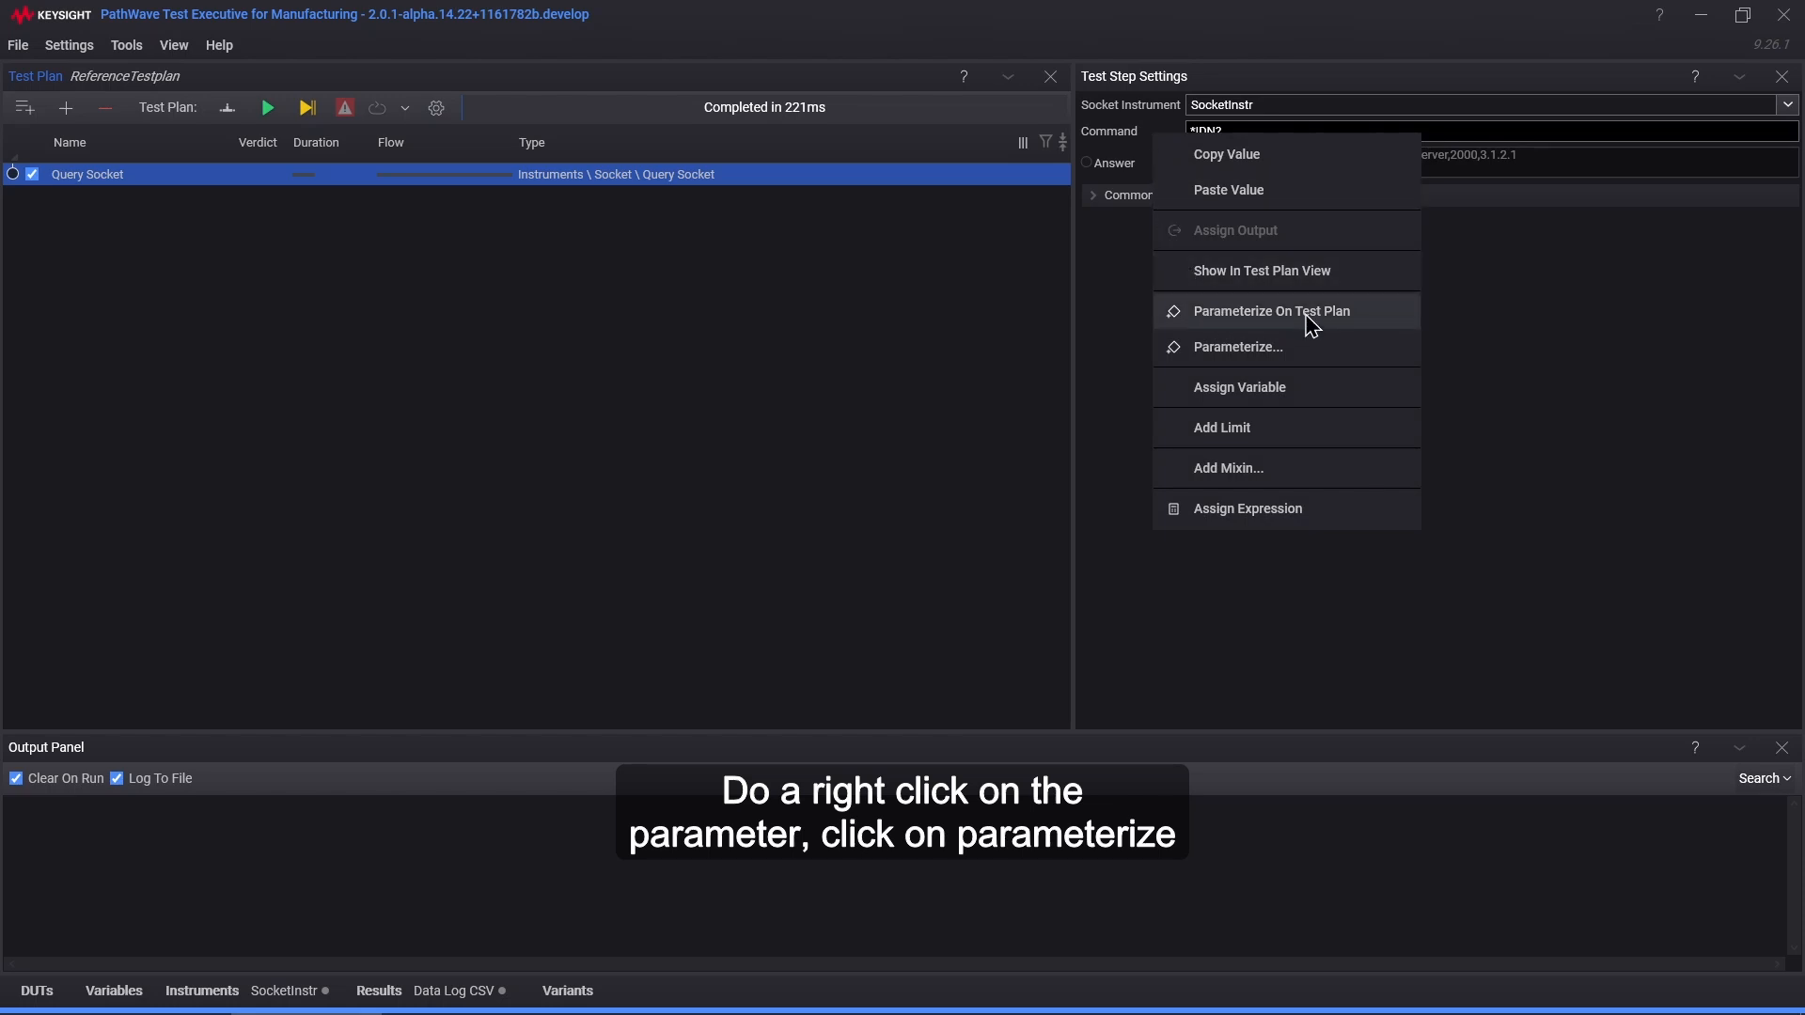
left_click(1357, 320)
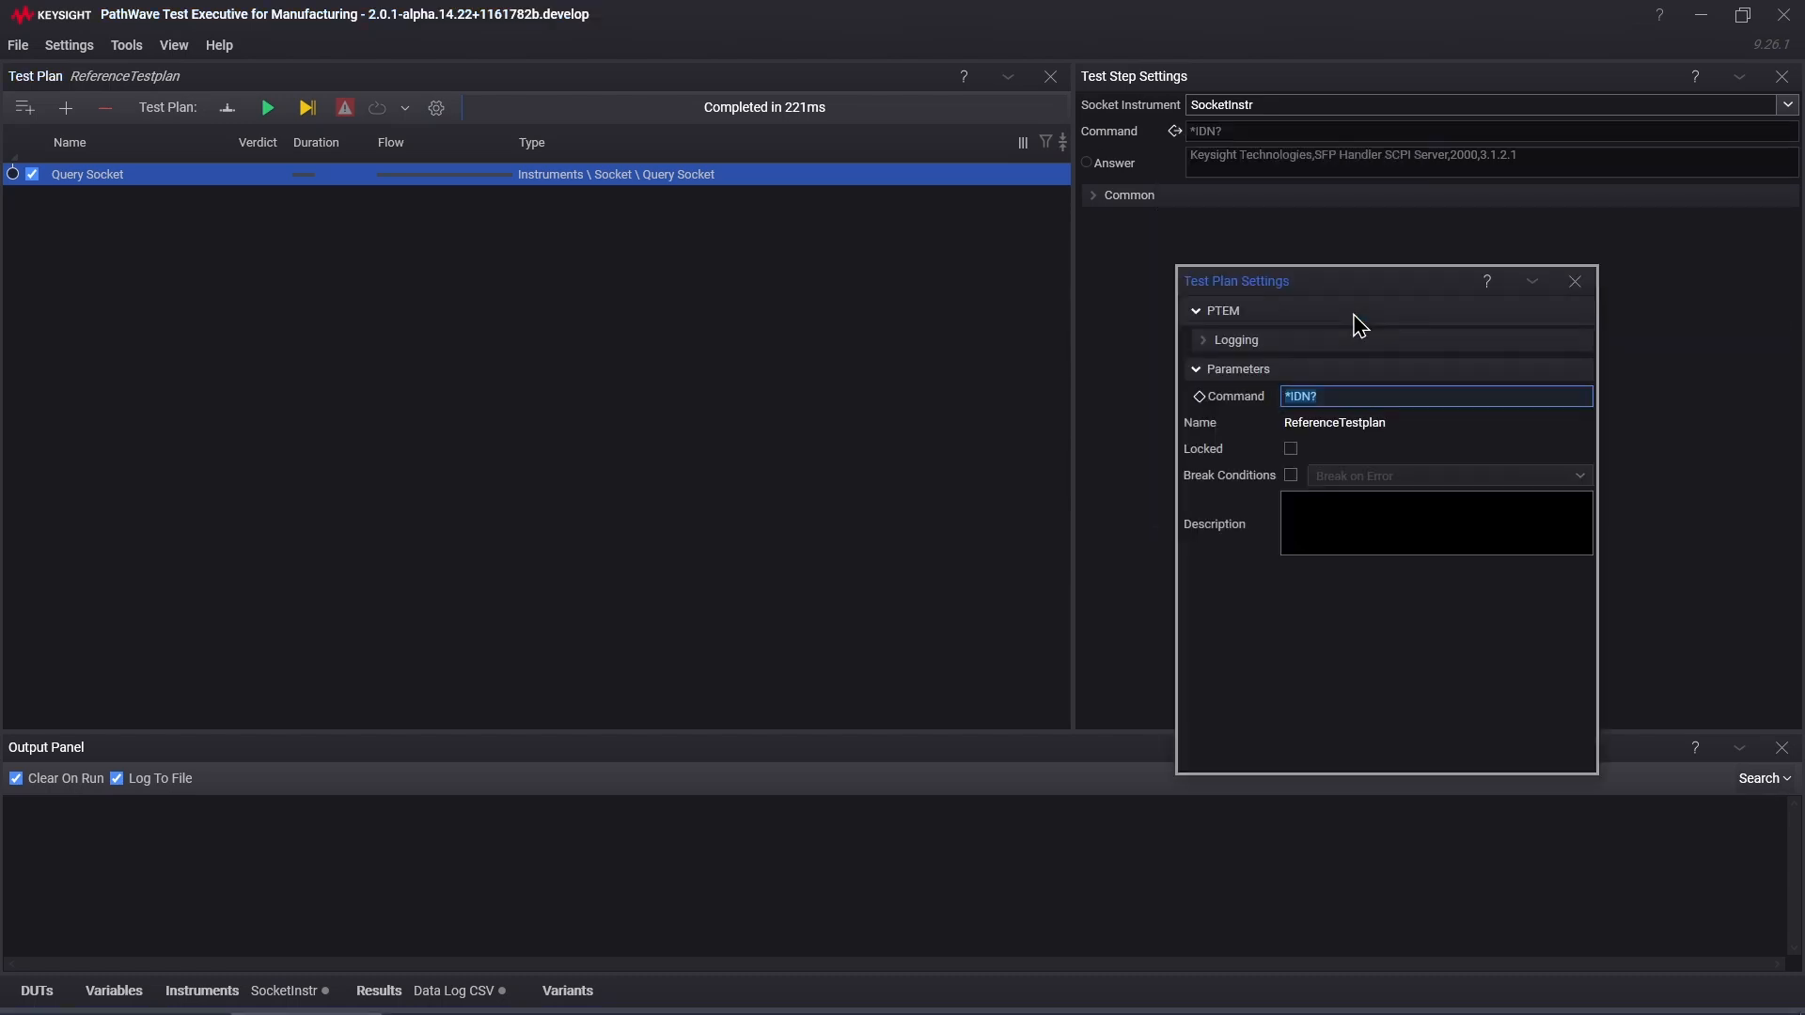
right_click(1150, 162)
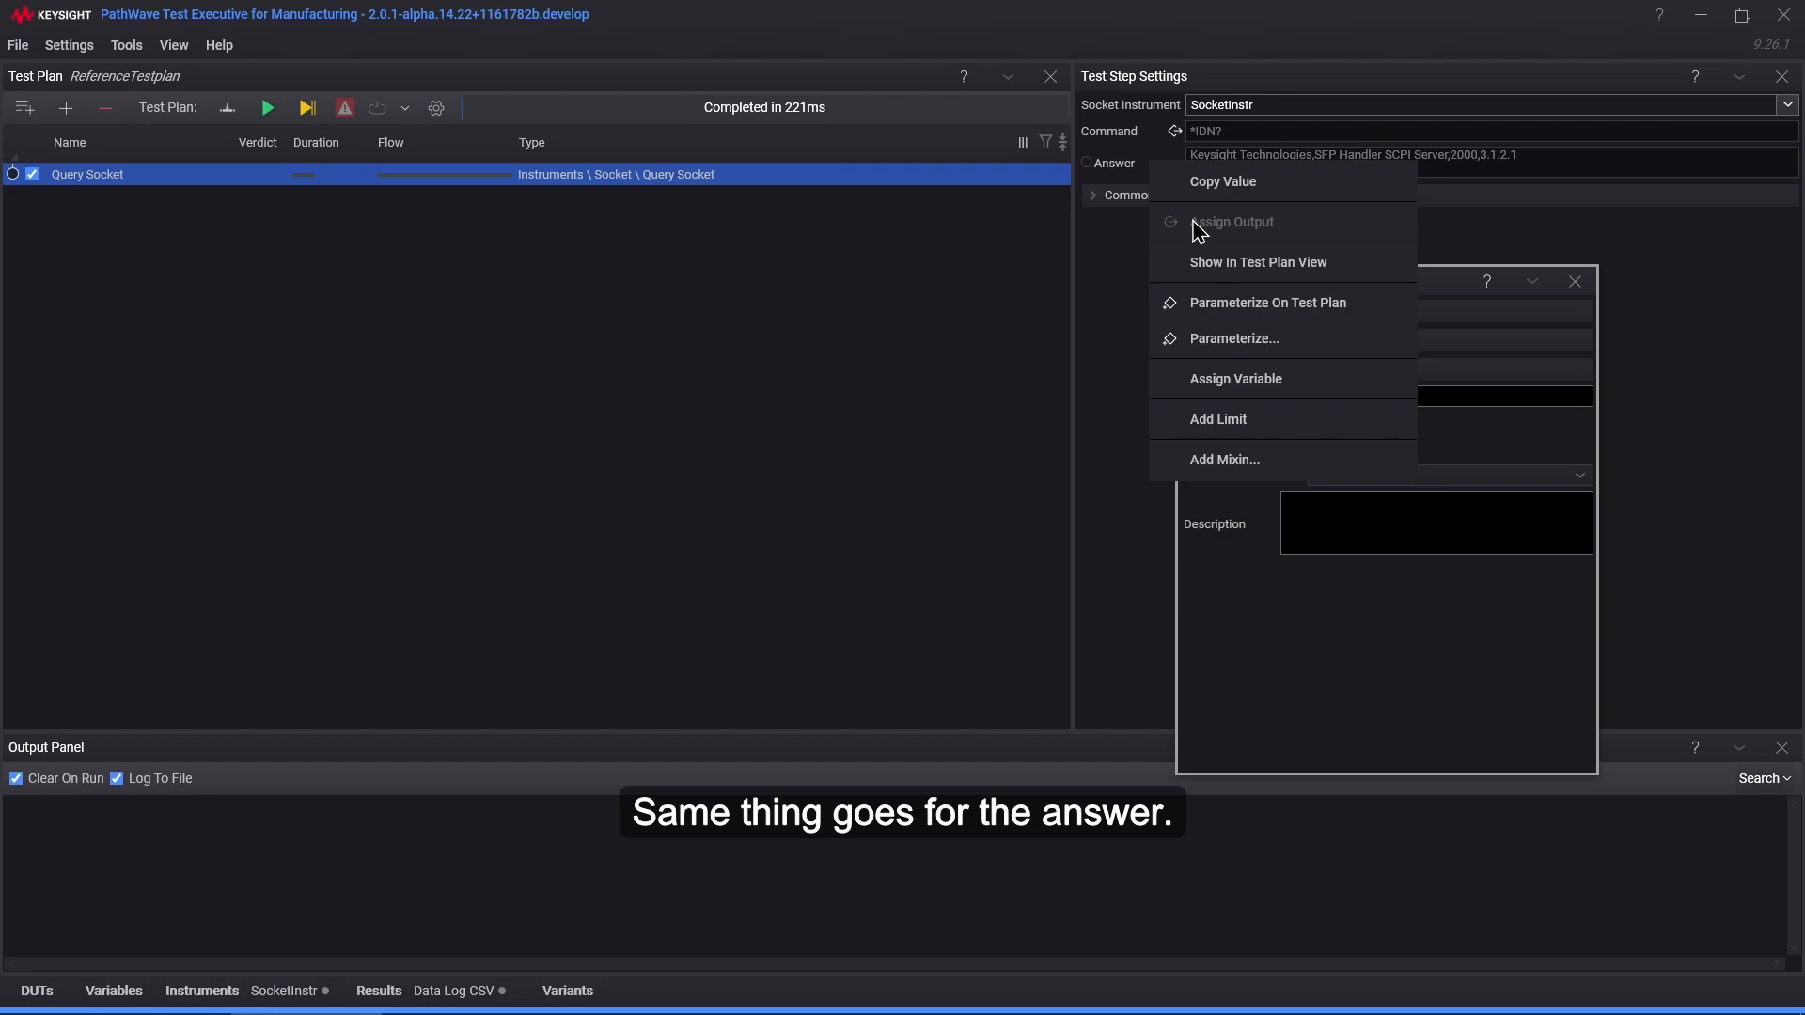
left_click(1299, 312)
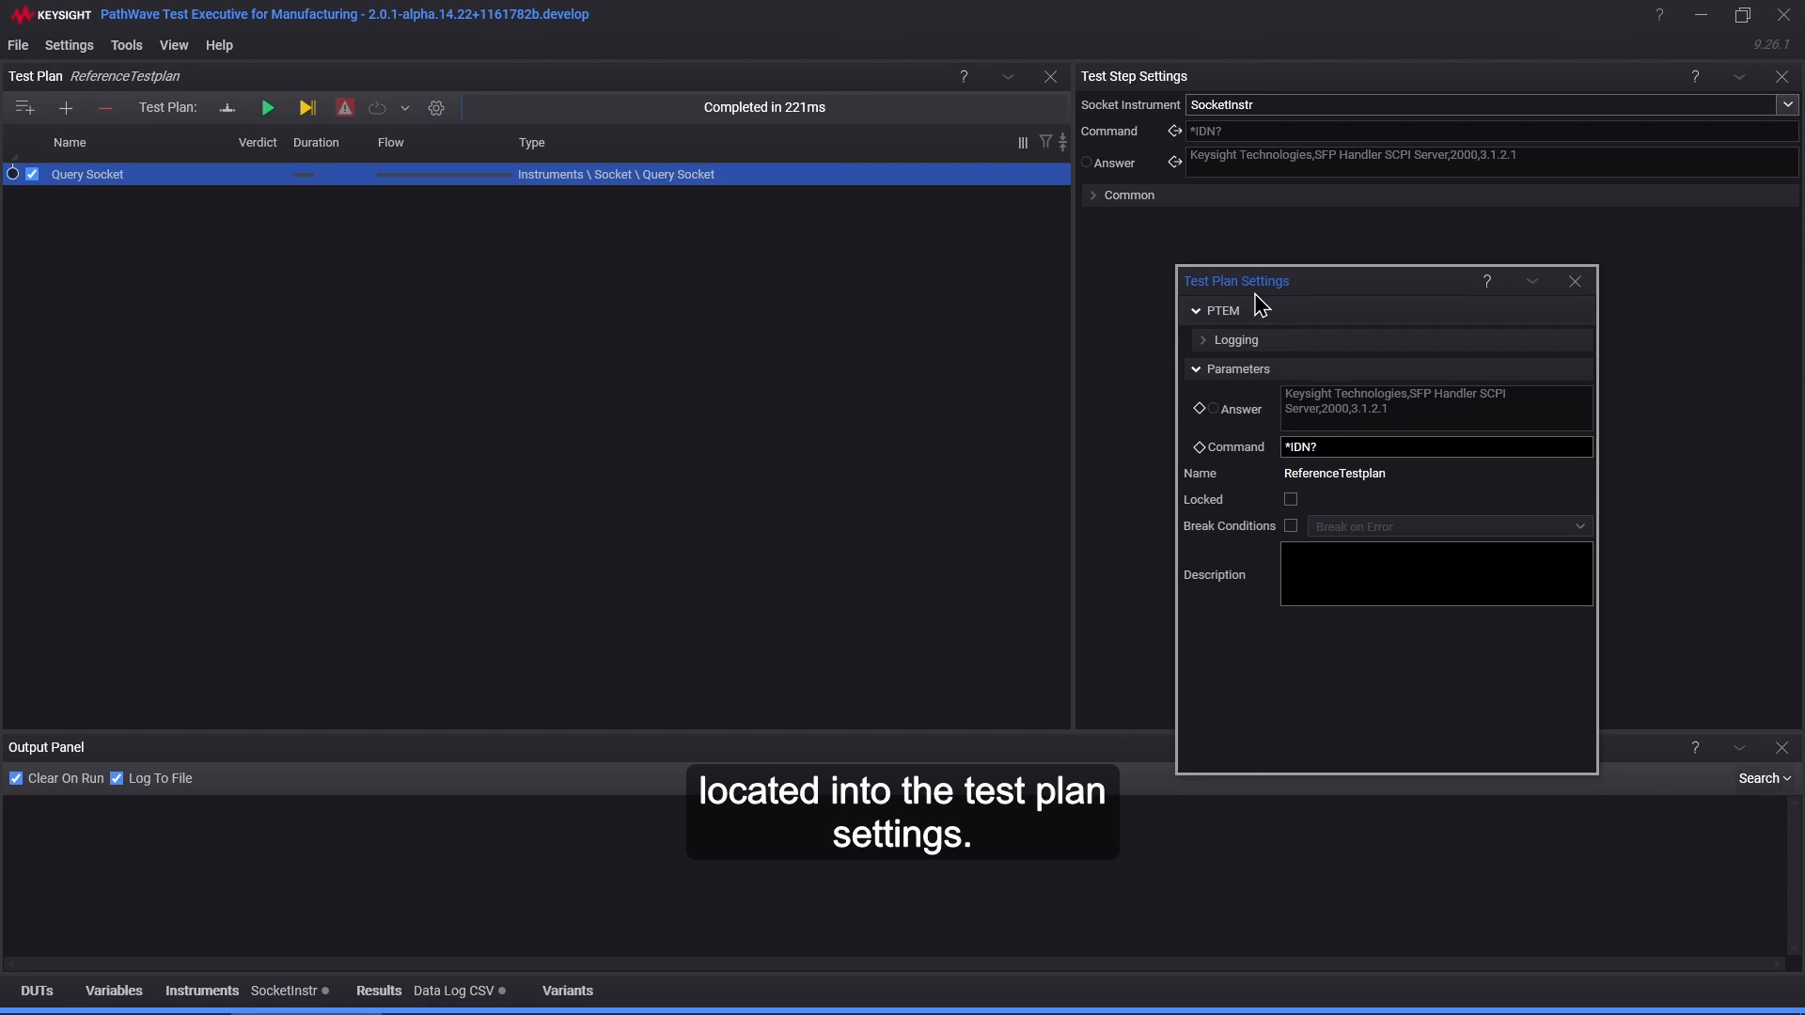
left_click(1575, 283)
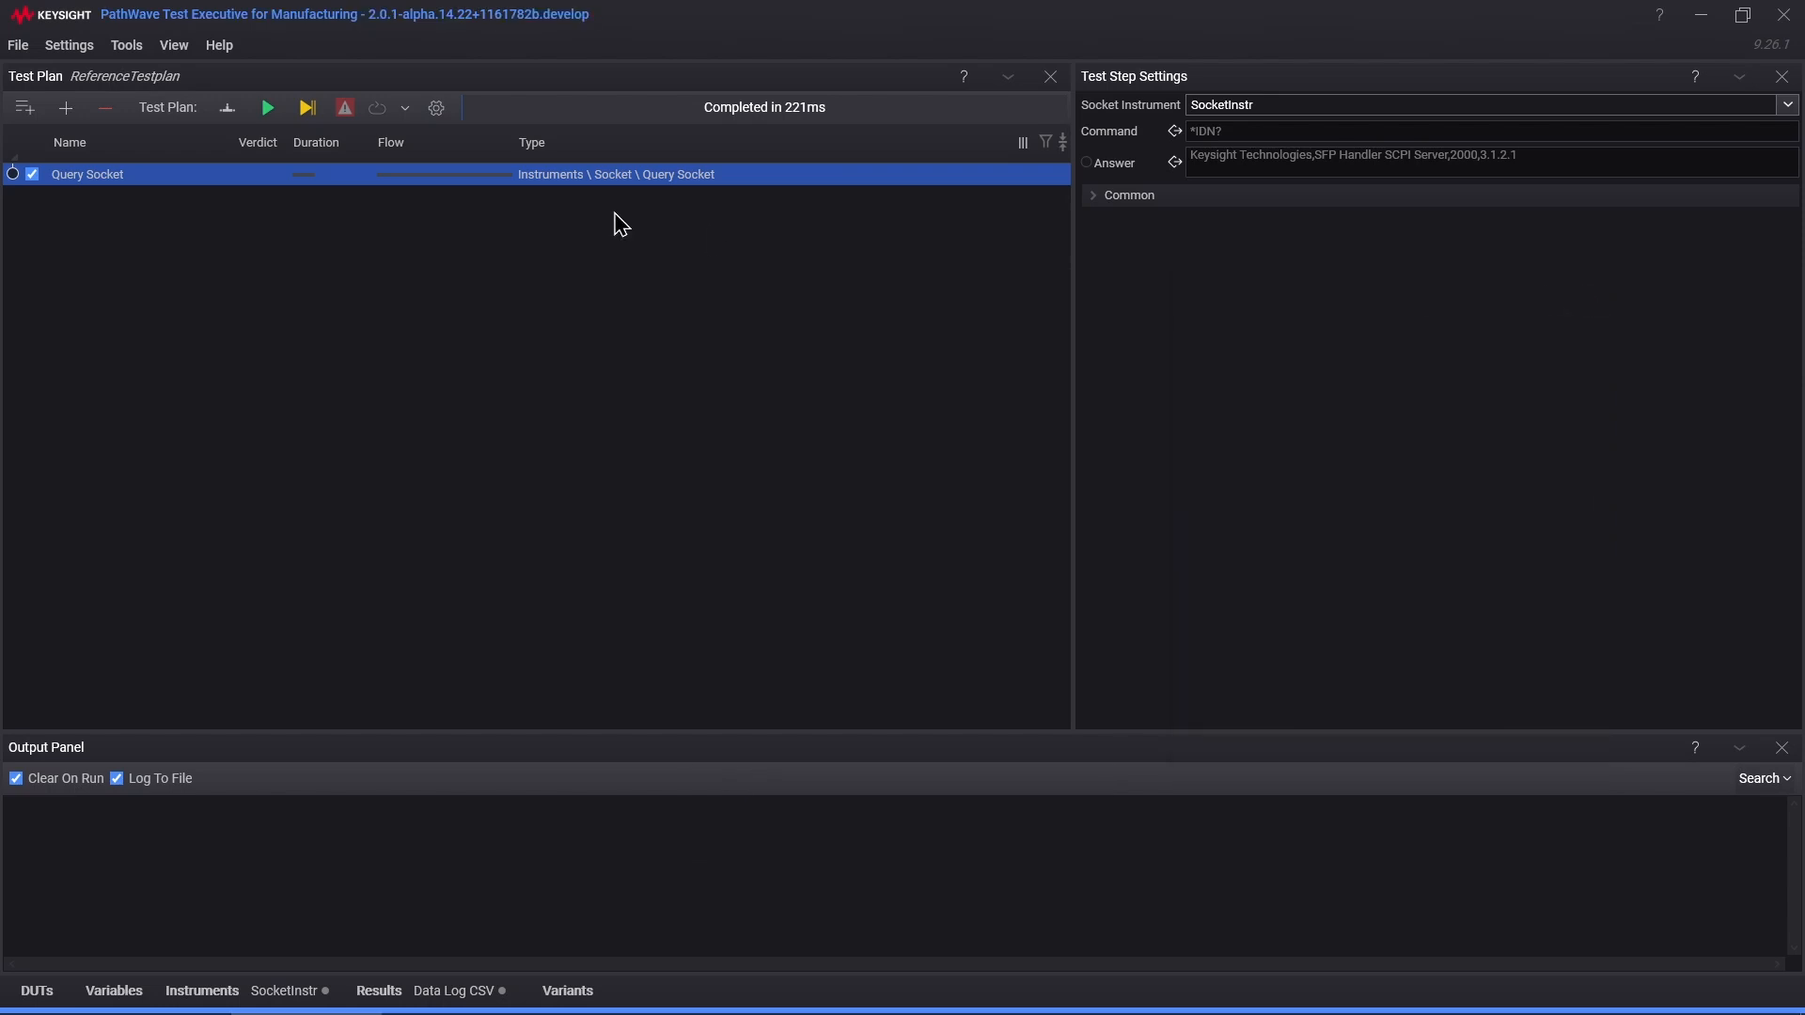
left_click(17, 45)
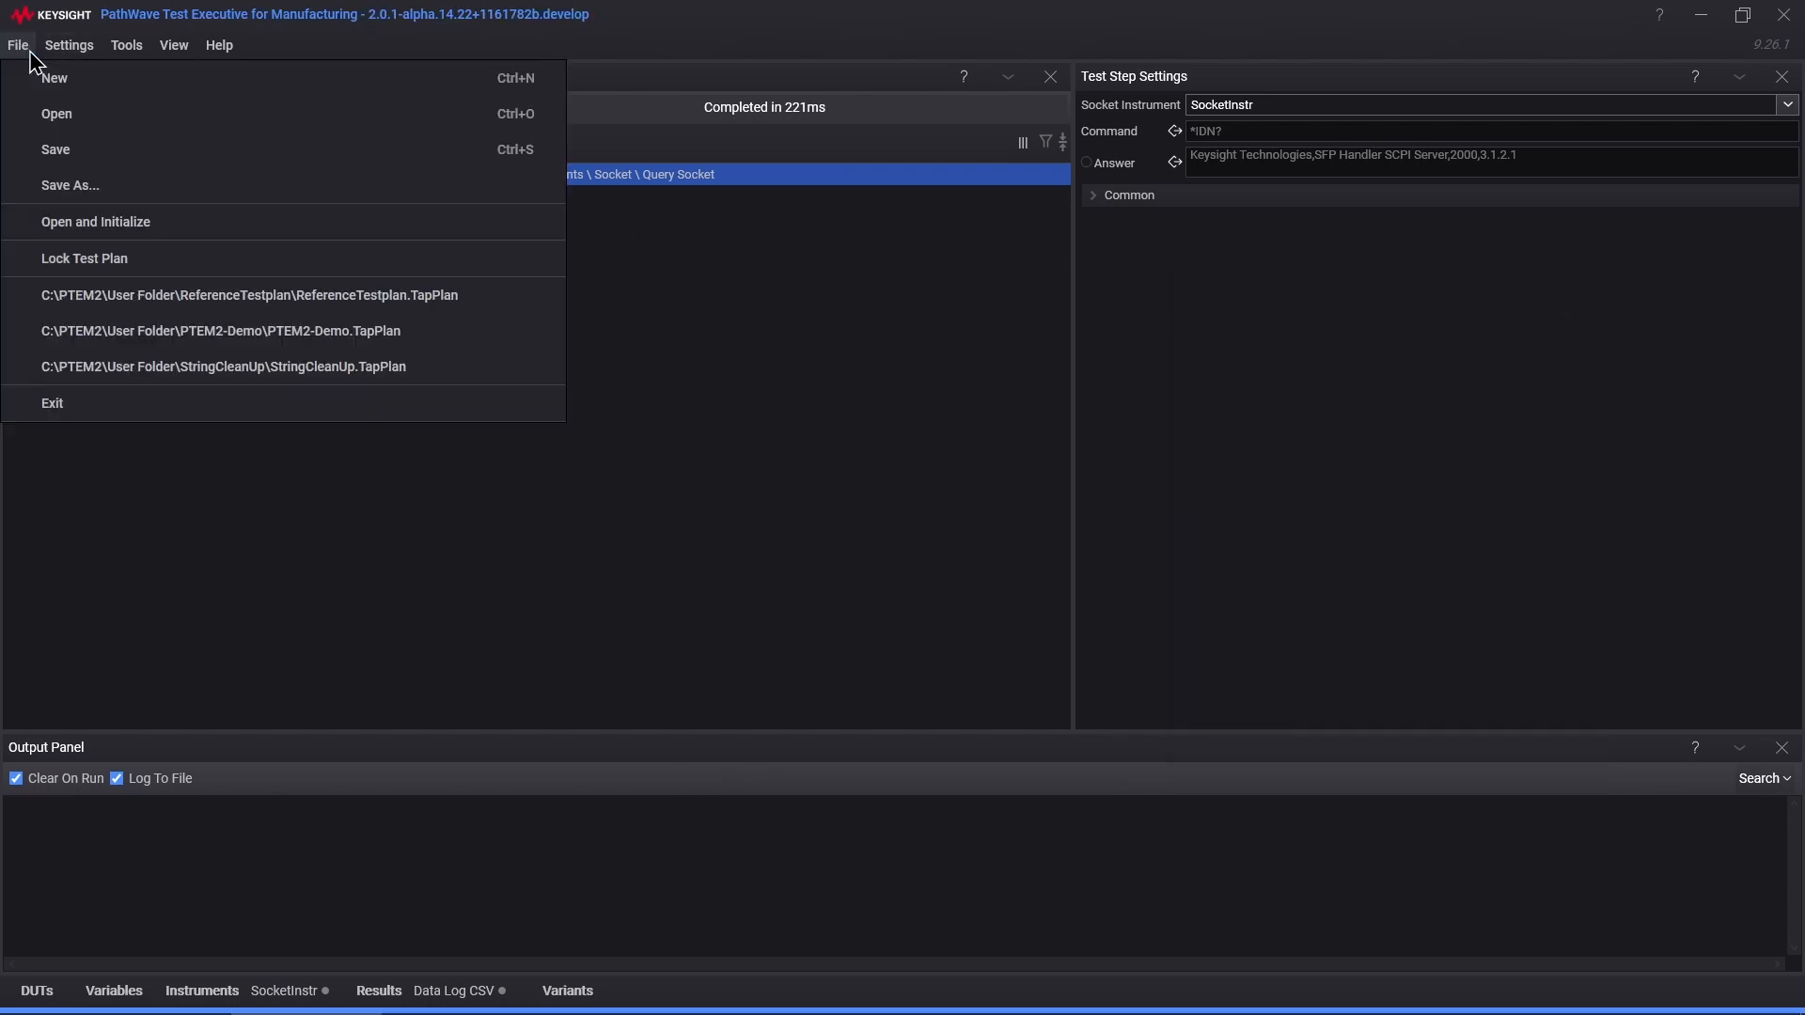
Step: Save ReferenceTestplan, reopen PTEM2-Demo.TapPlan and view Test Plan Reference's new Answer and Command parameters
left_click(62, 157)
left_click(299, 388)
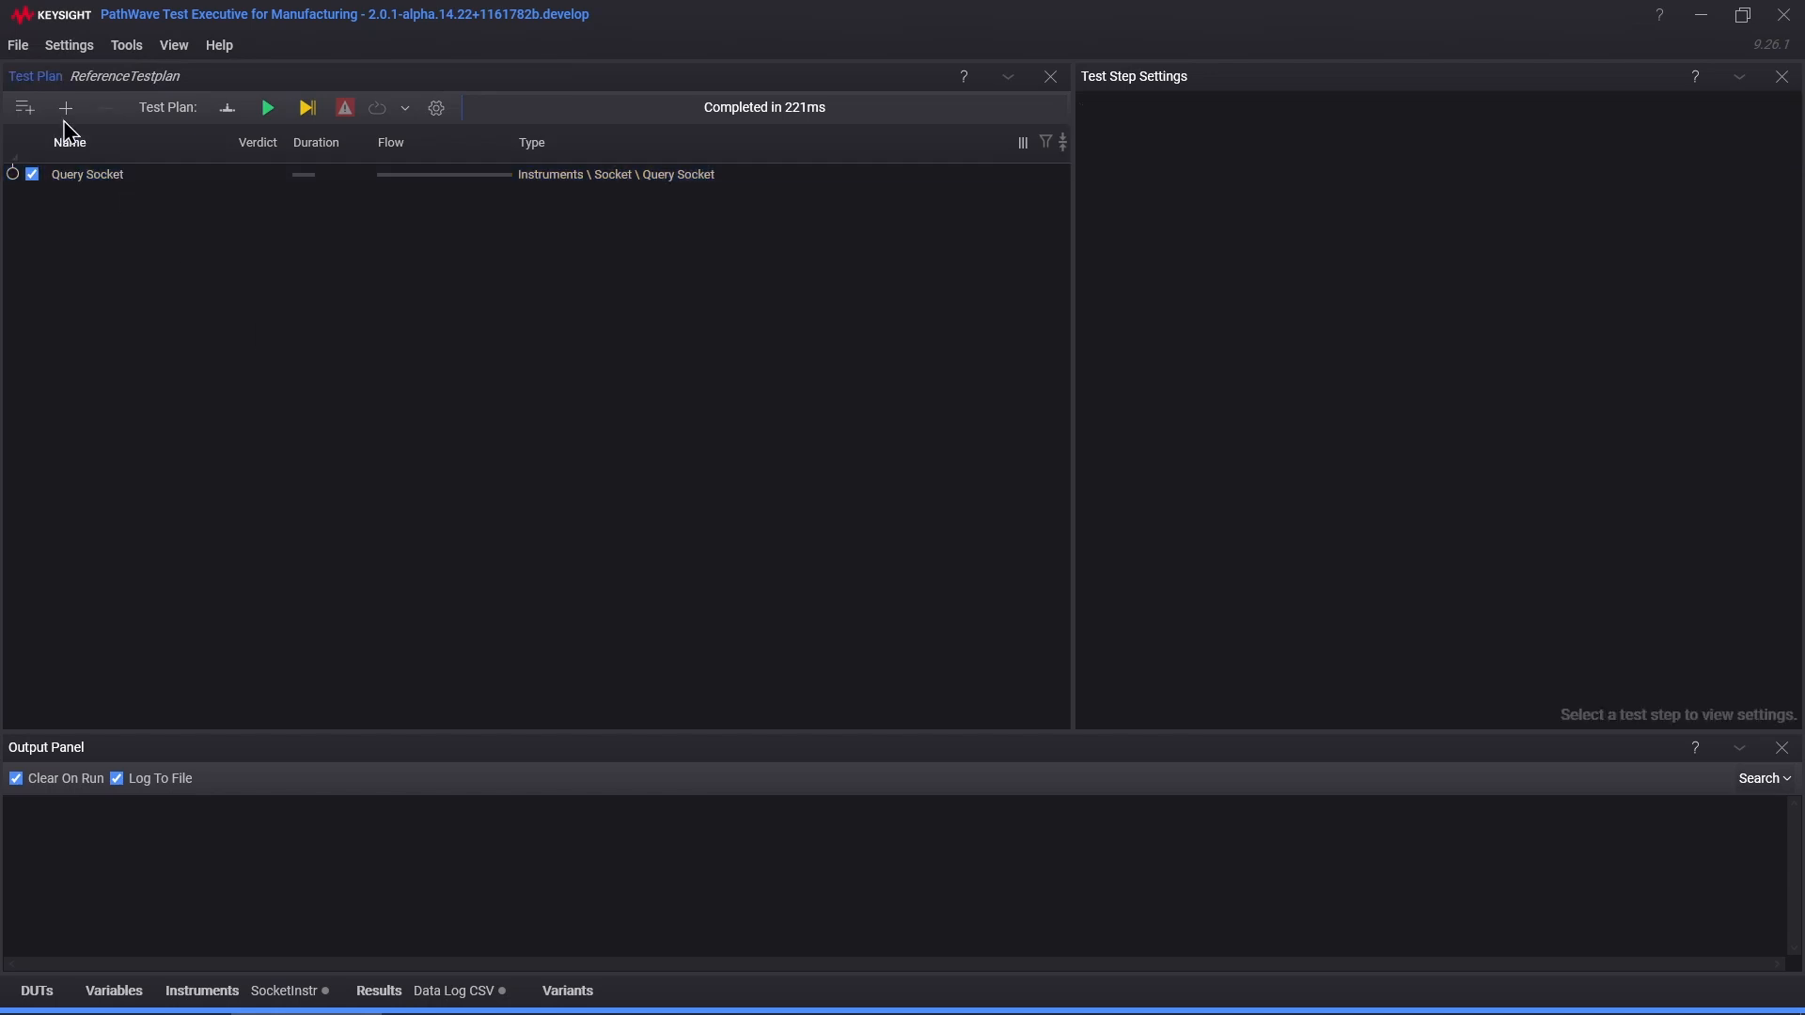
left_click(18, 47)
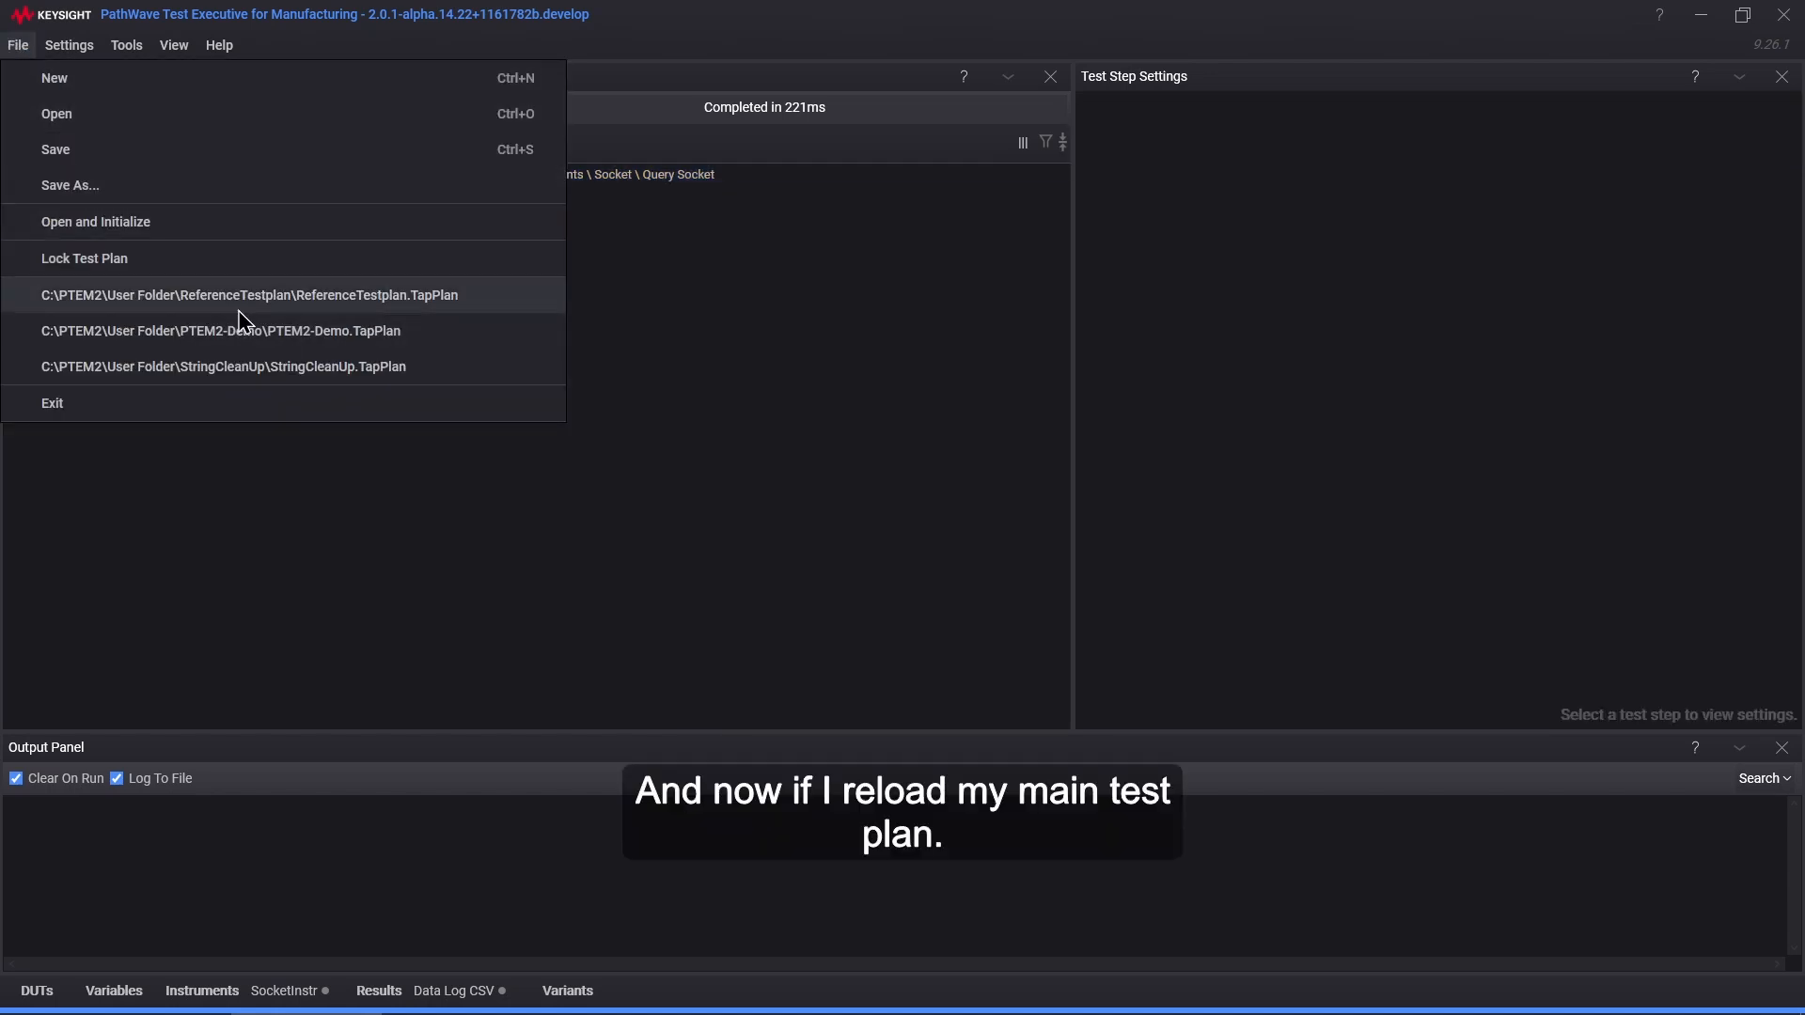
left_click(254, 340)
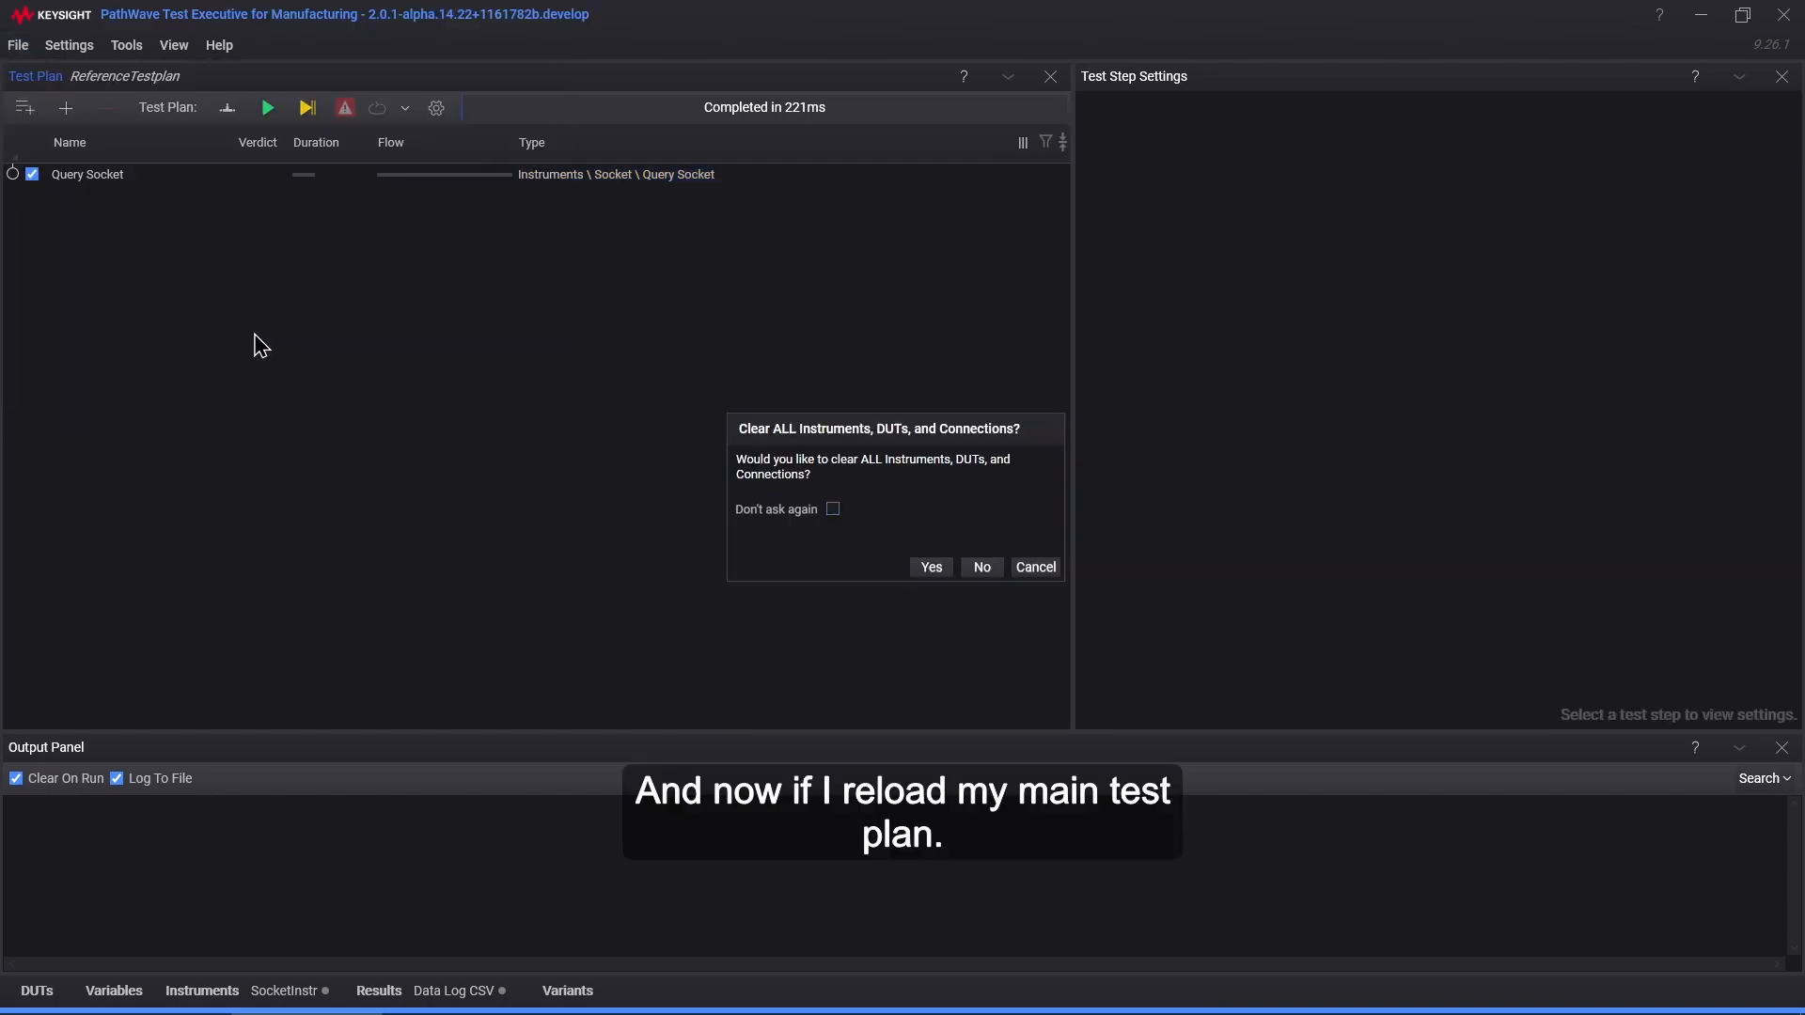
left_click(940, 569)
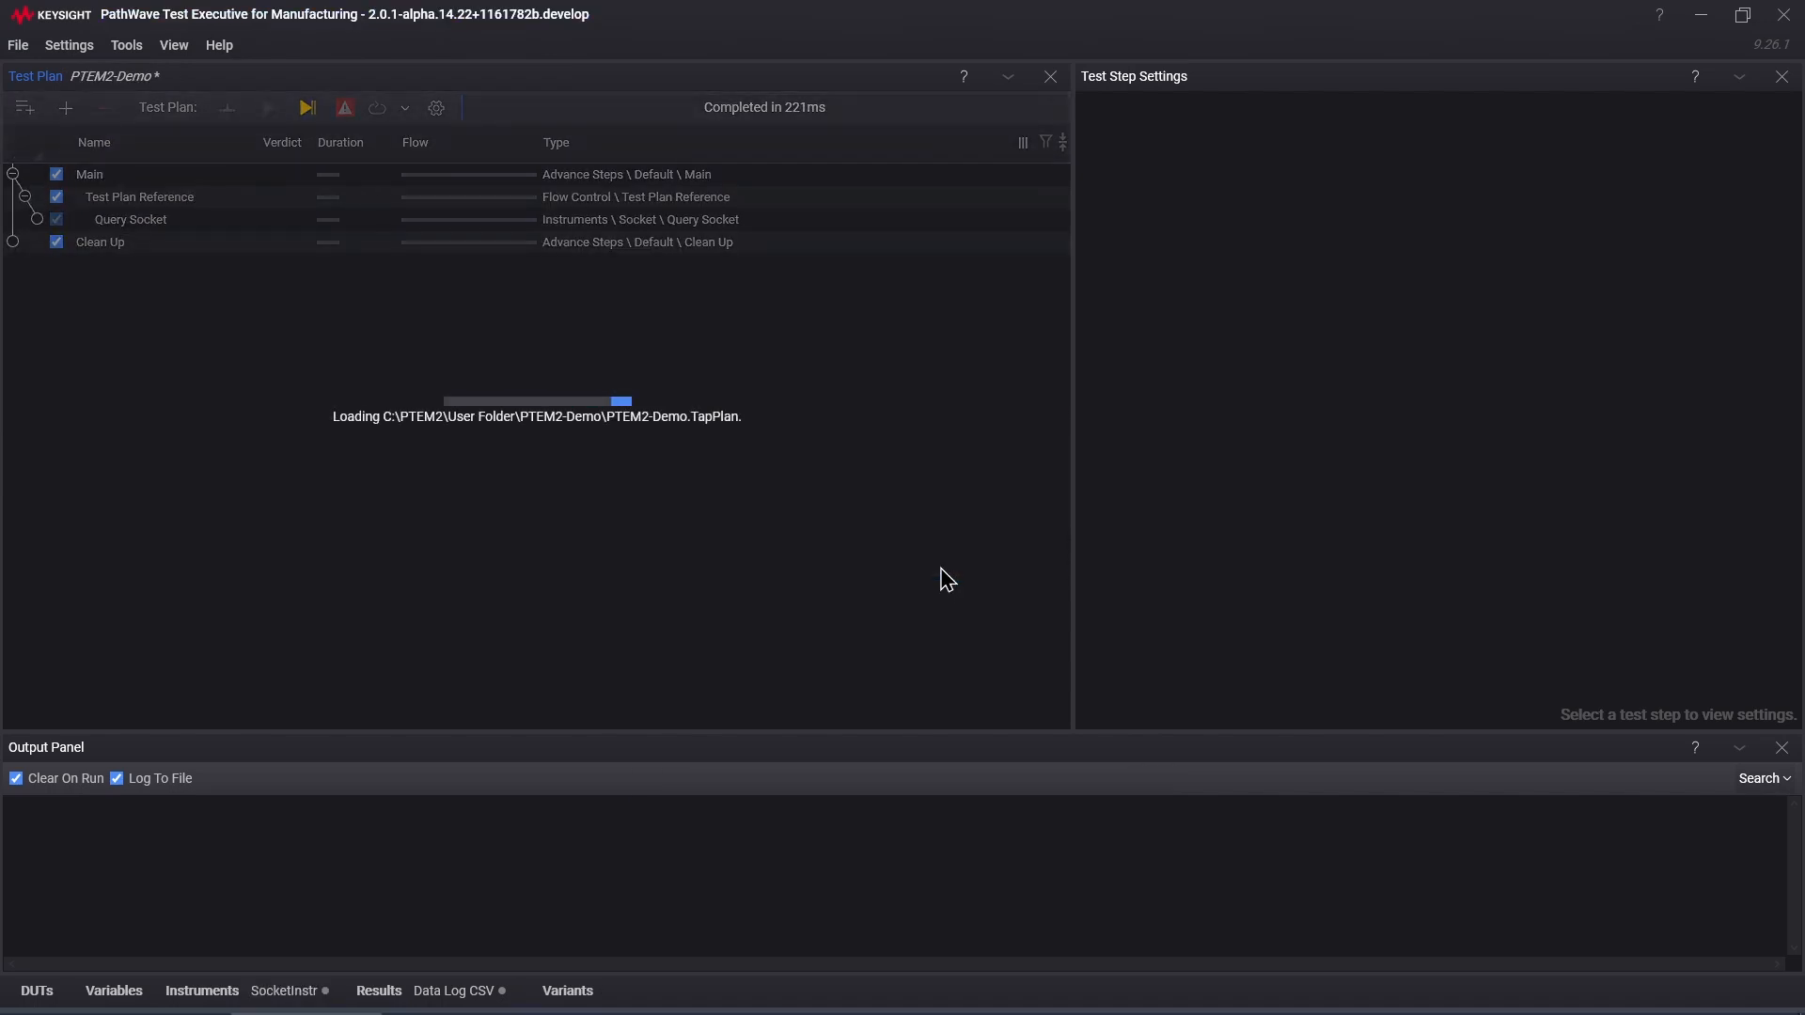
left_click(153, 199)
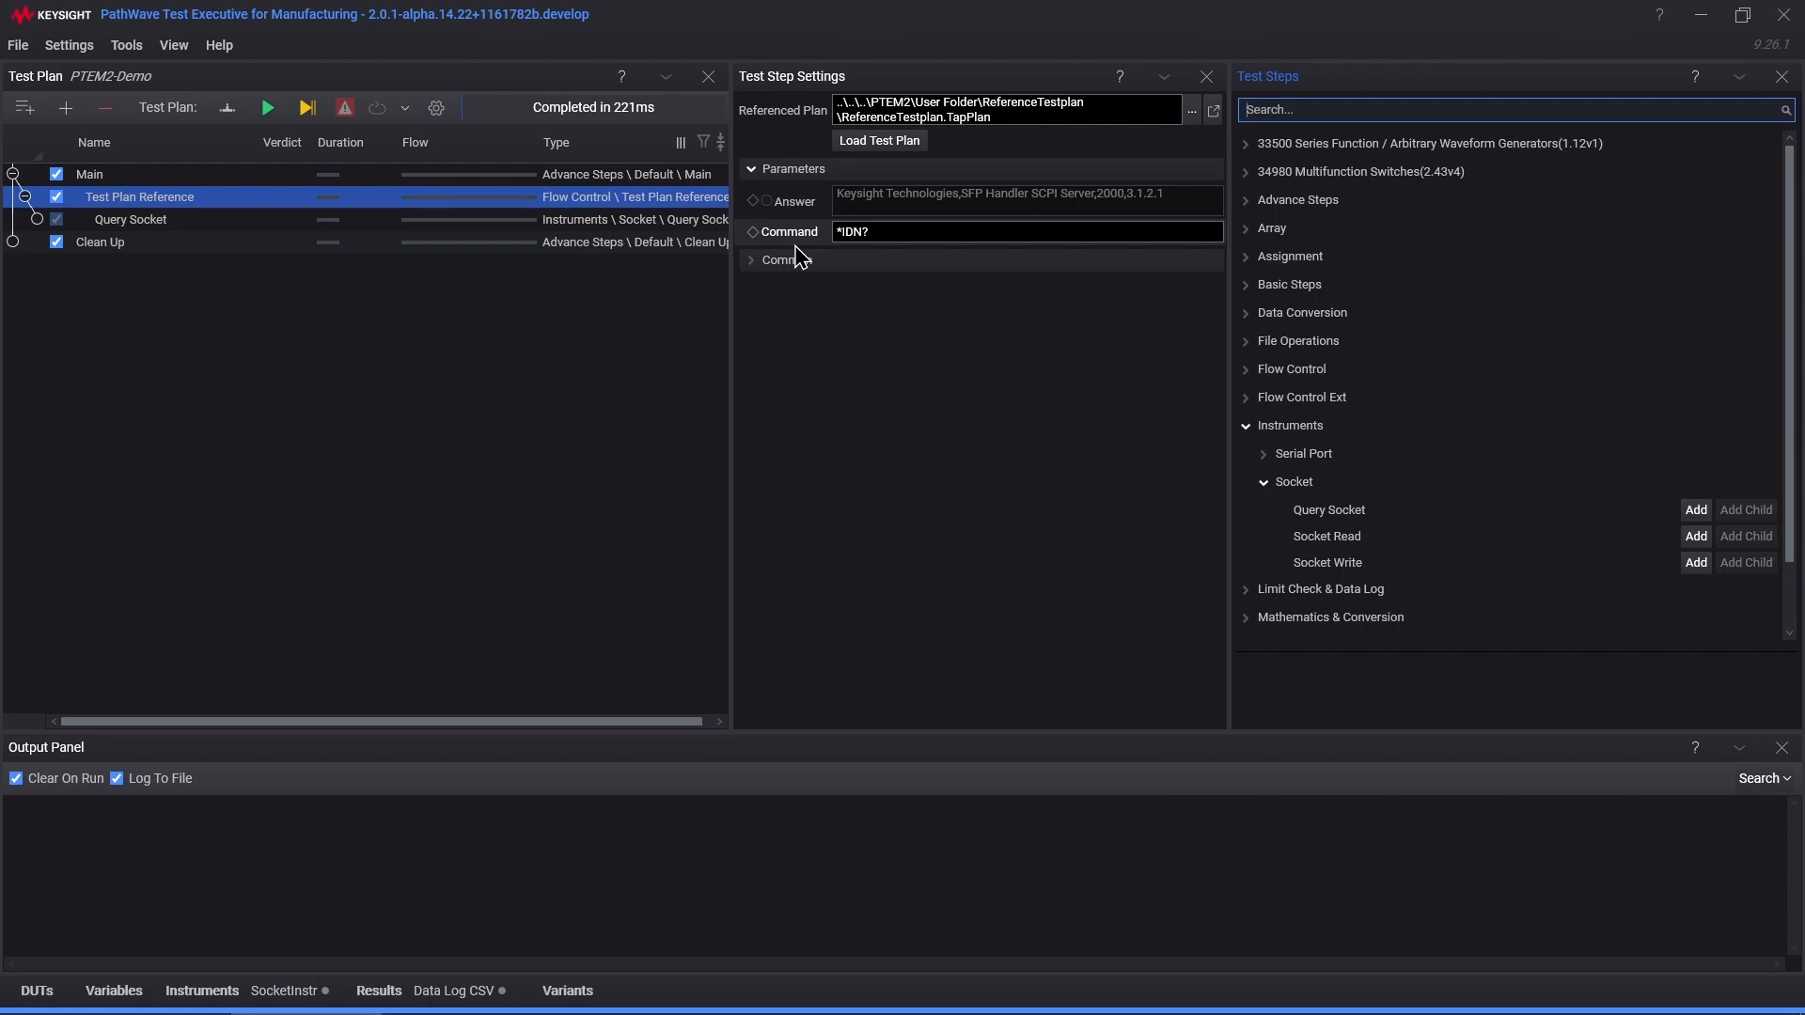
Step: Make the Command parameter variable-driven and create a new String variable named InputCmd
left_click(891, 233)
left_click(887, 231)
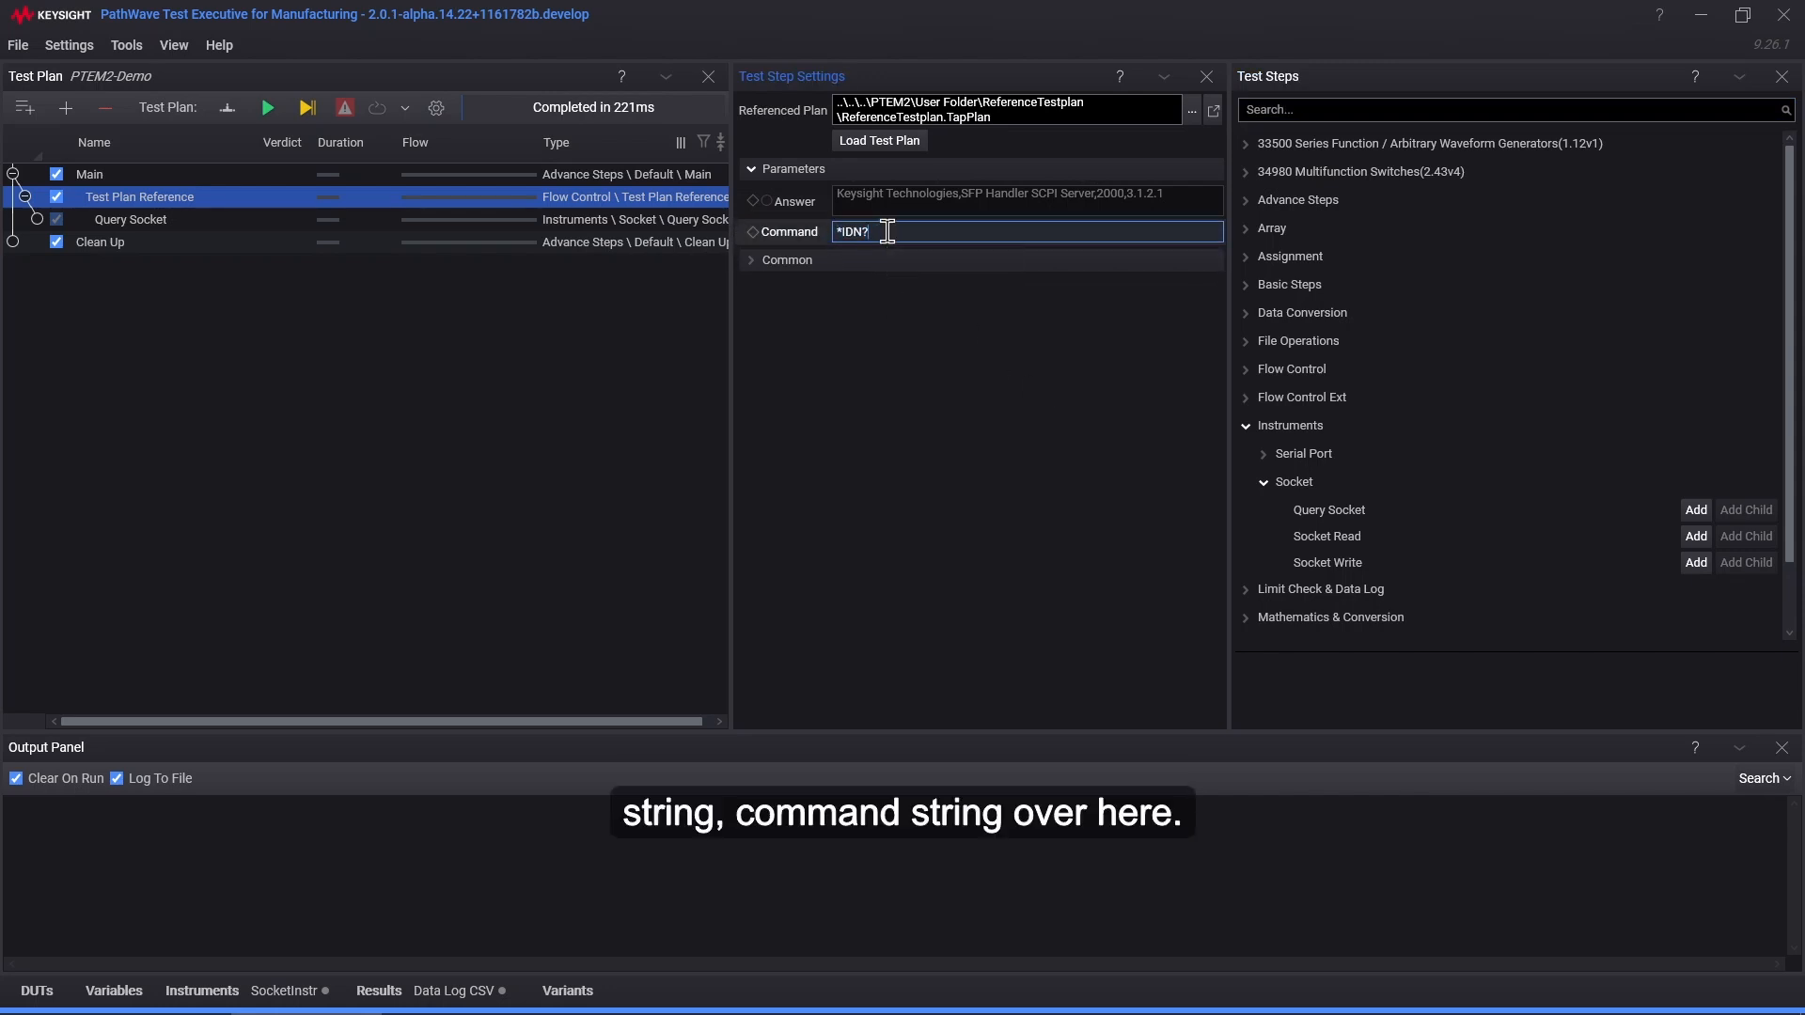
right_click(809, 238)
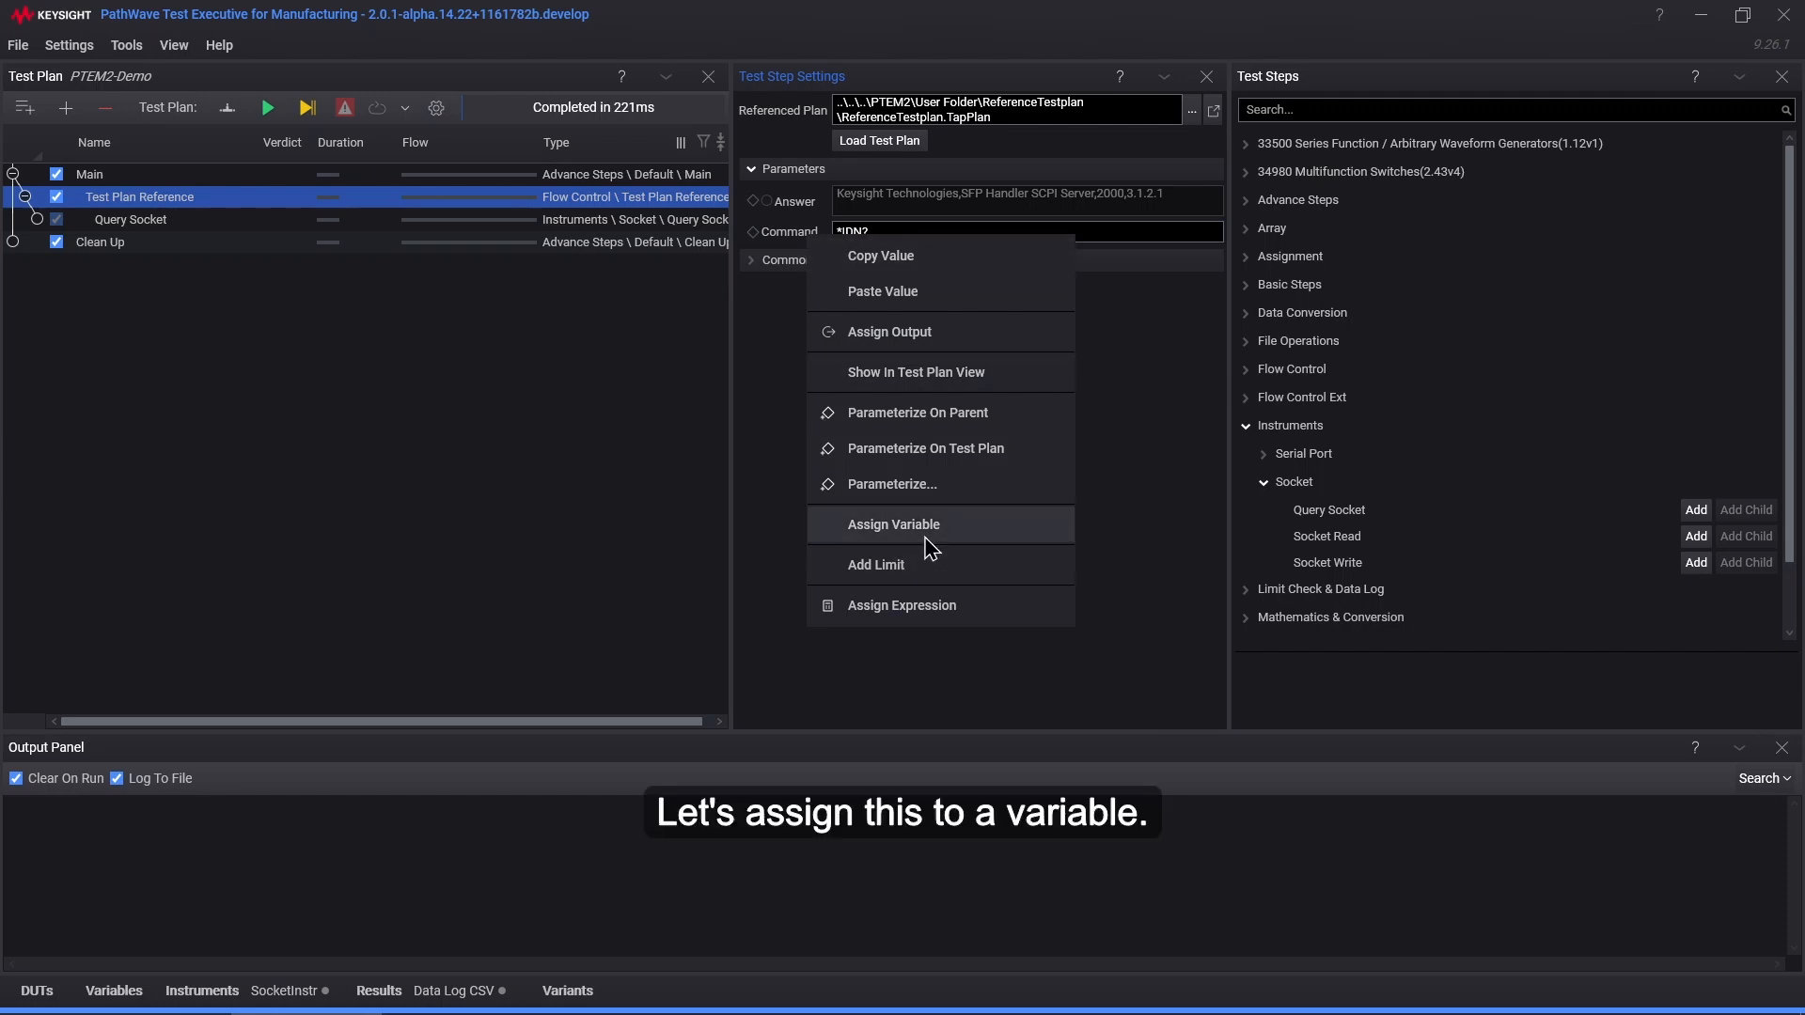
left_click(934, 538)
right_click(820, 241)
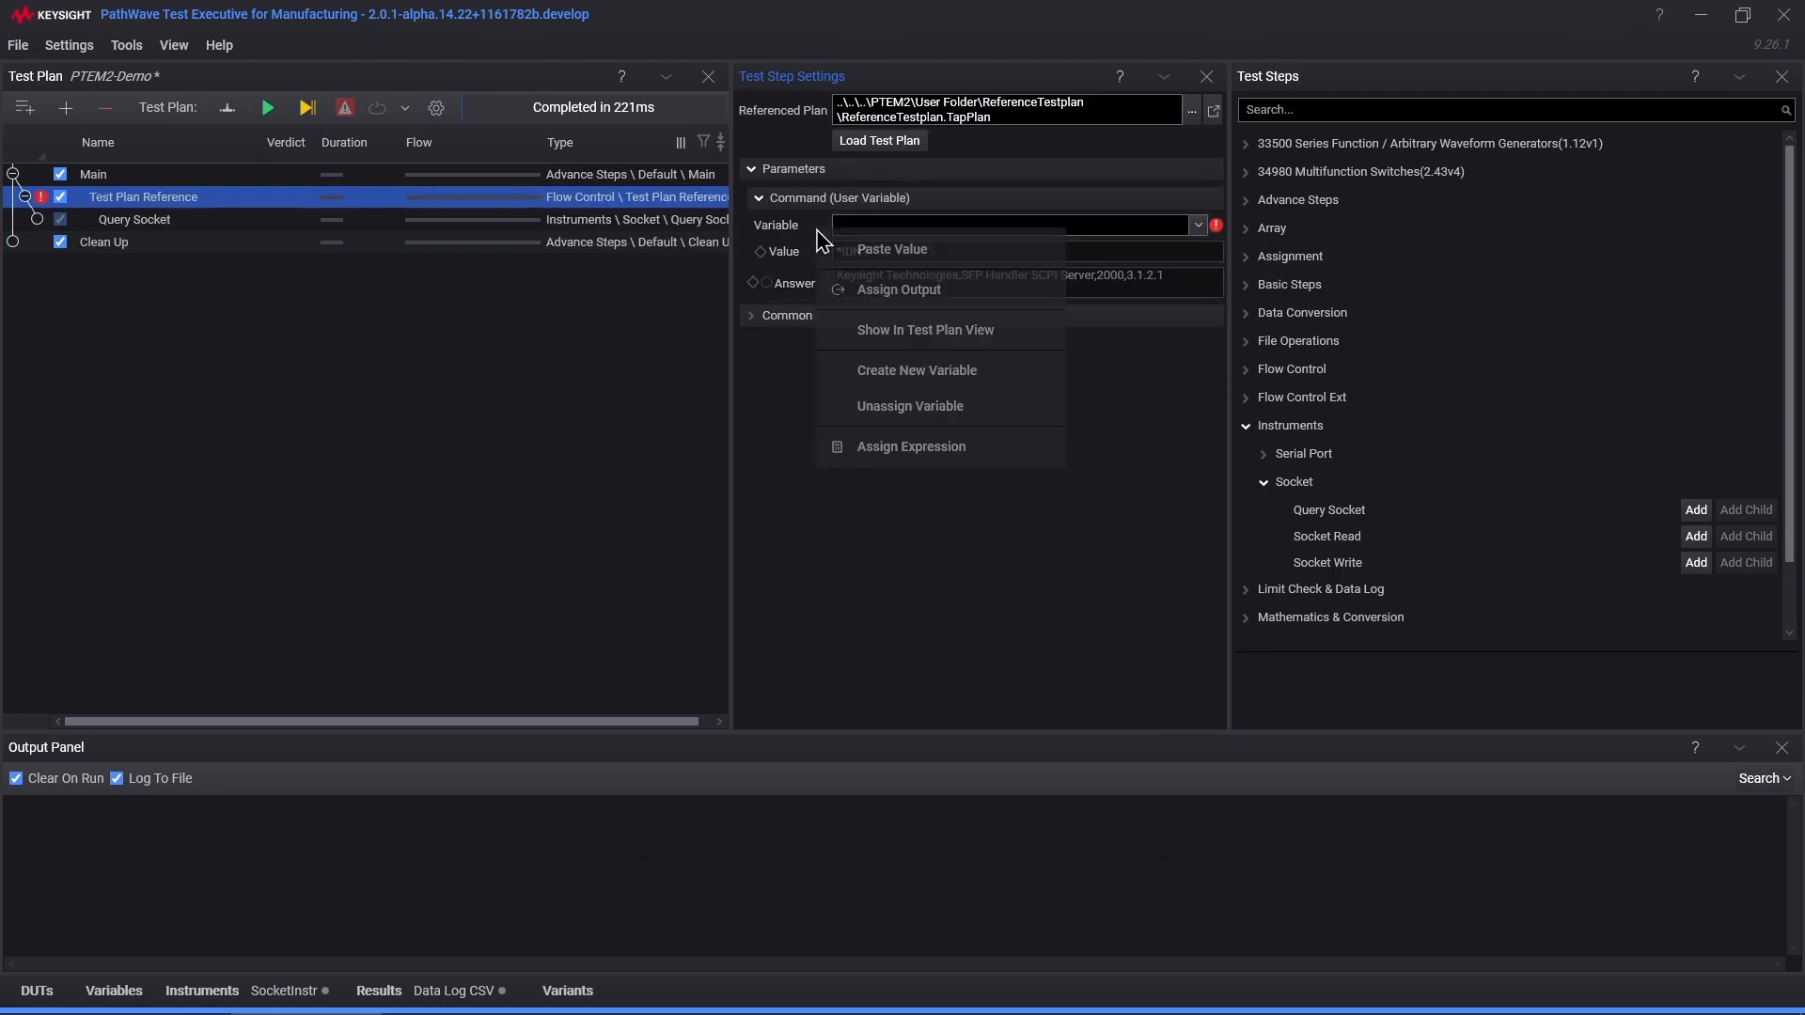
left_click(946, 376)
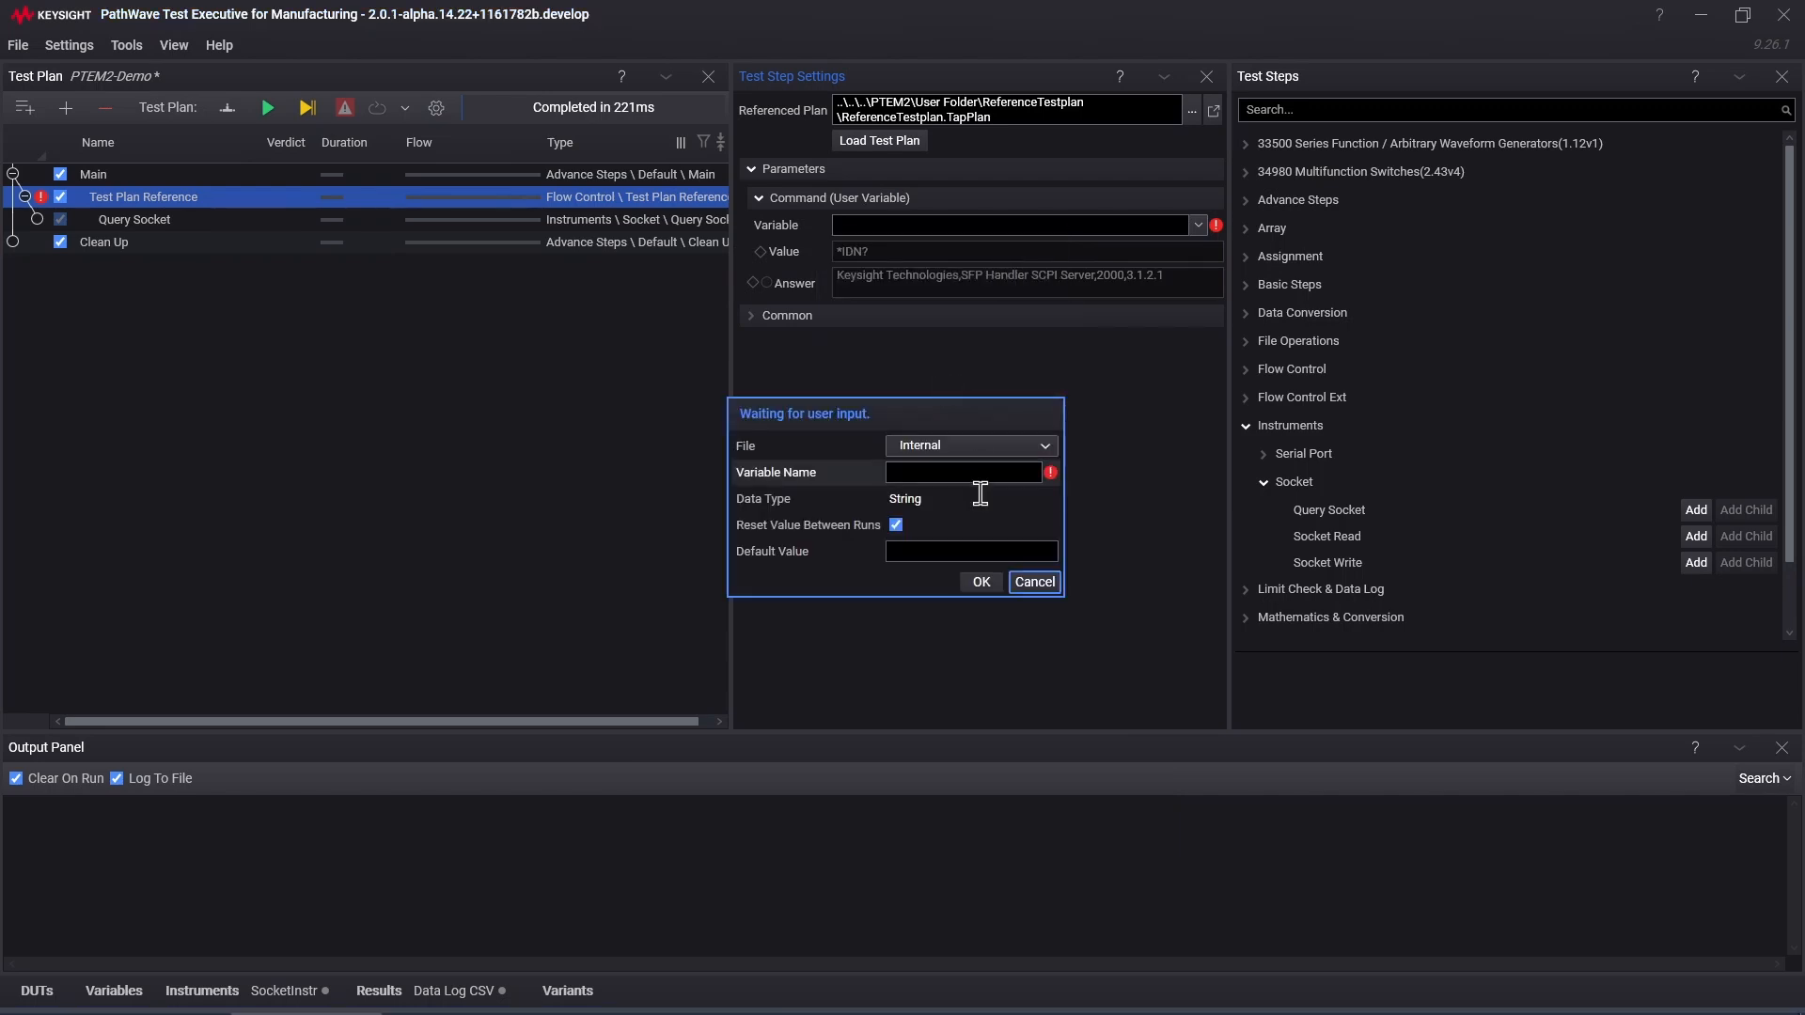
left_click(985, 476)
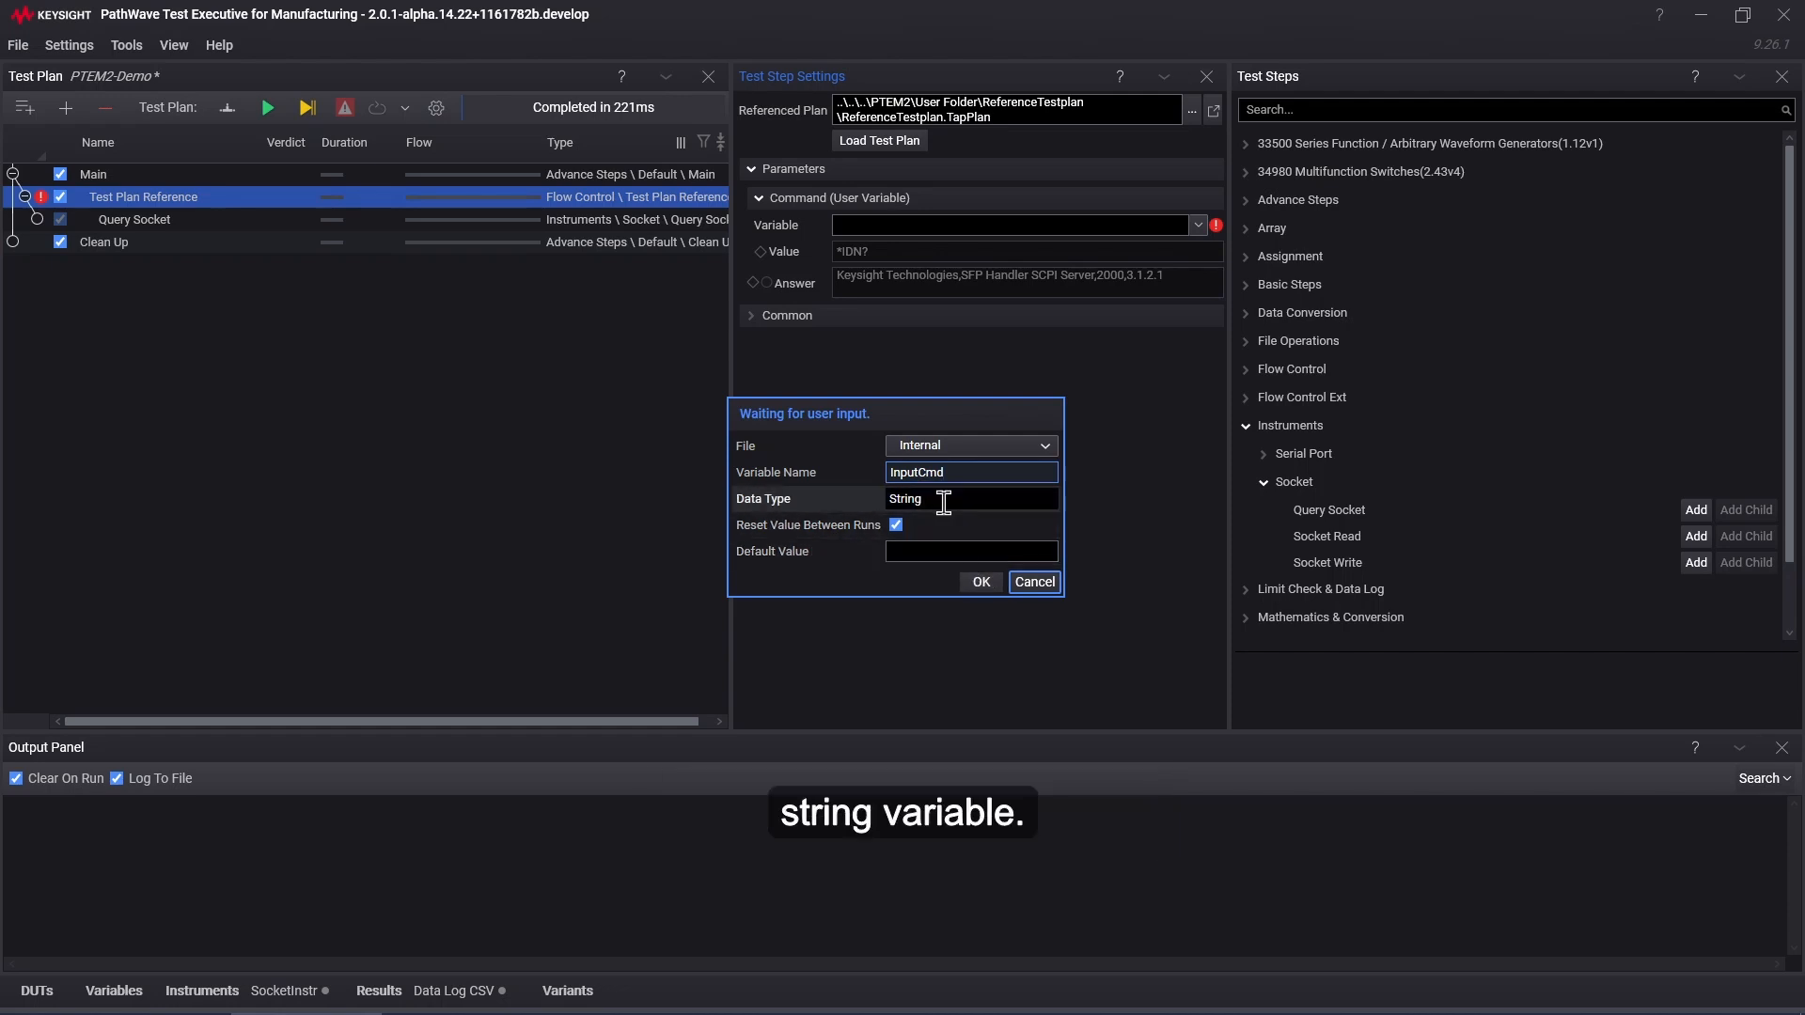
left_click(984, 582)
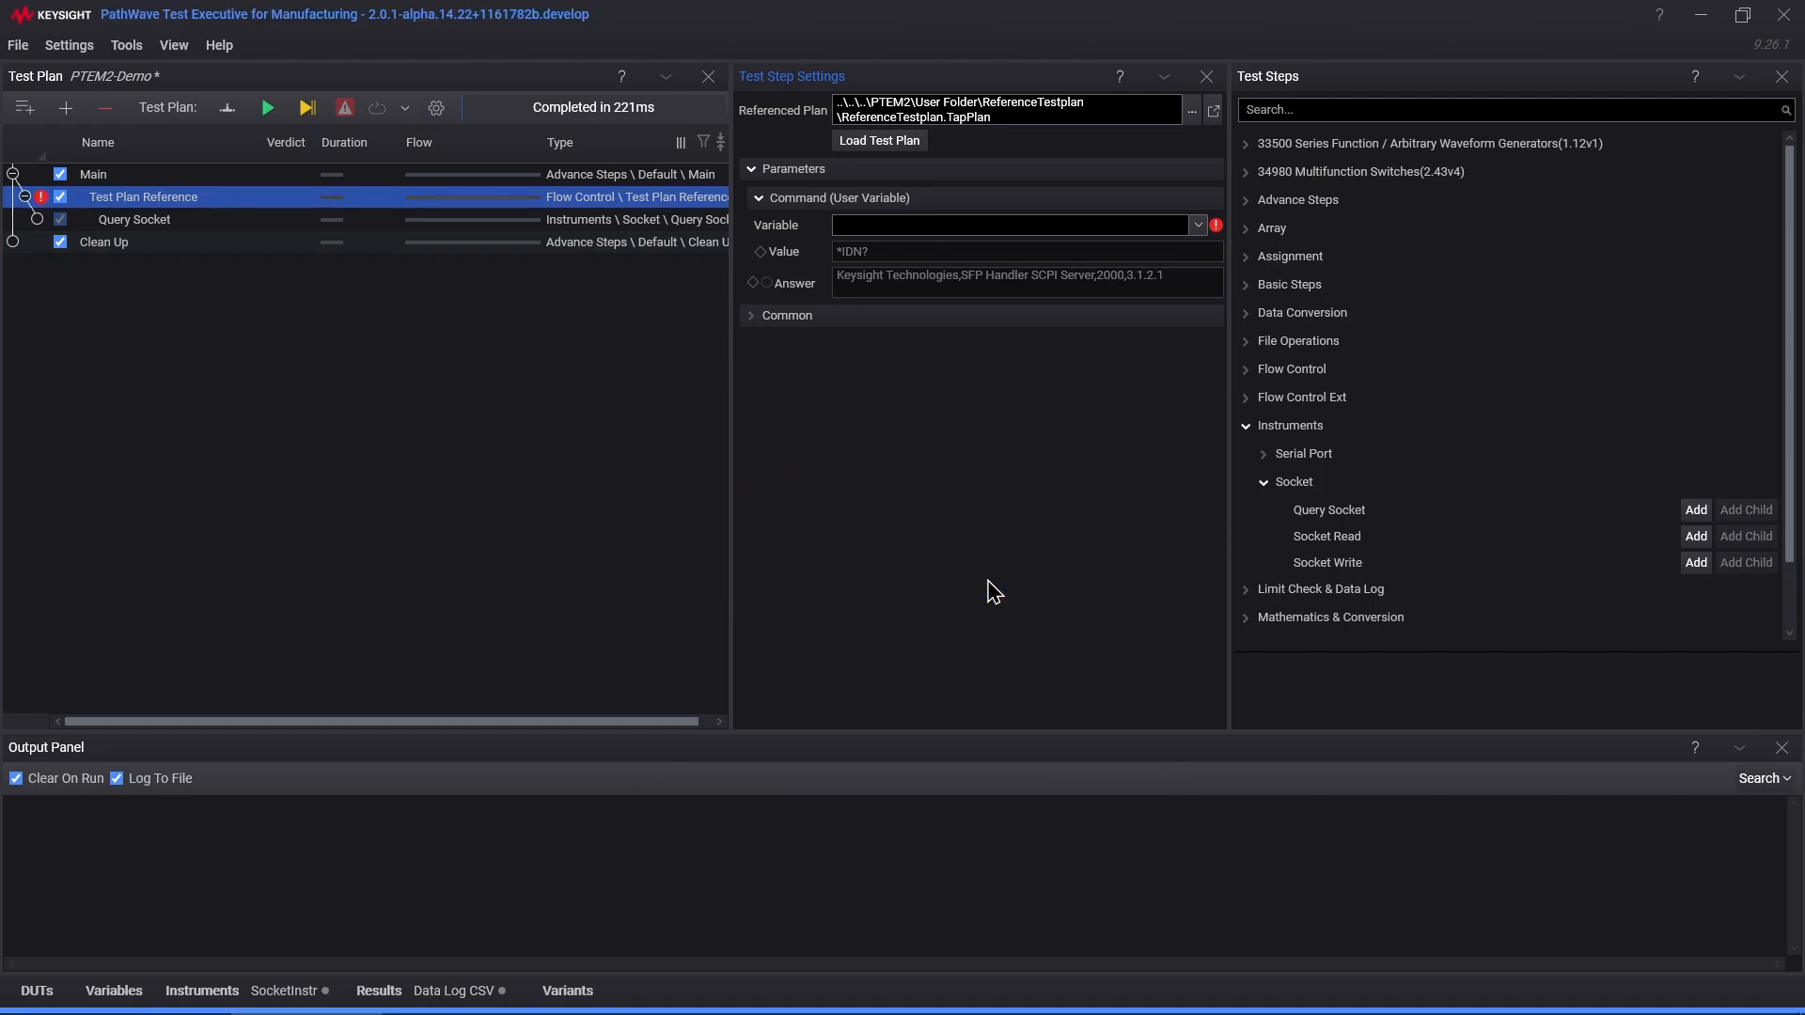
Step: Select InputCmd as the variable feeding the Command parameter
left_click(1215, 225)
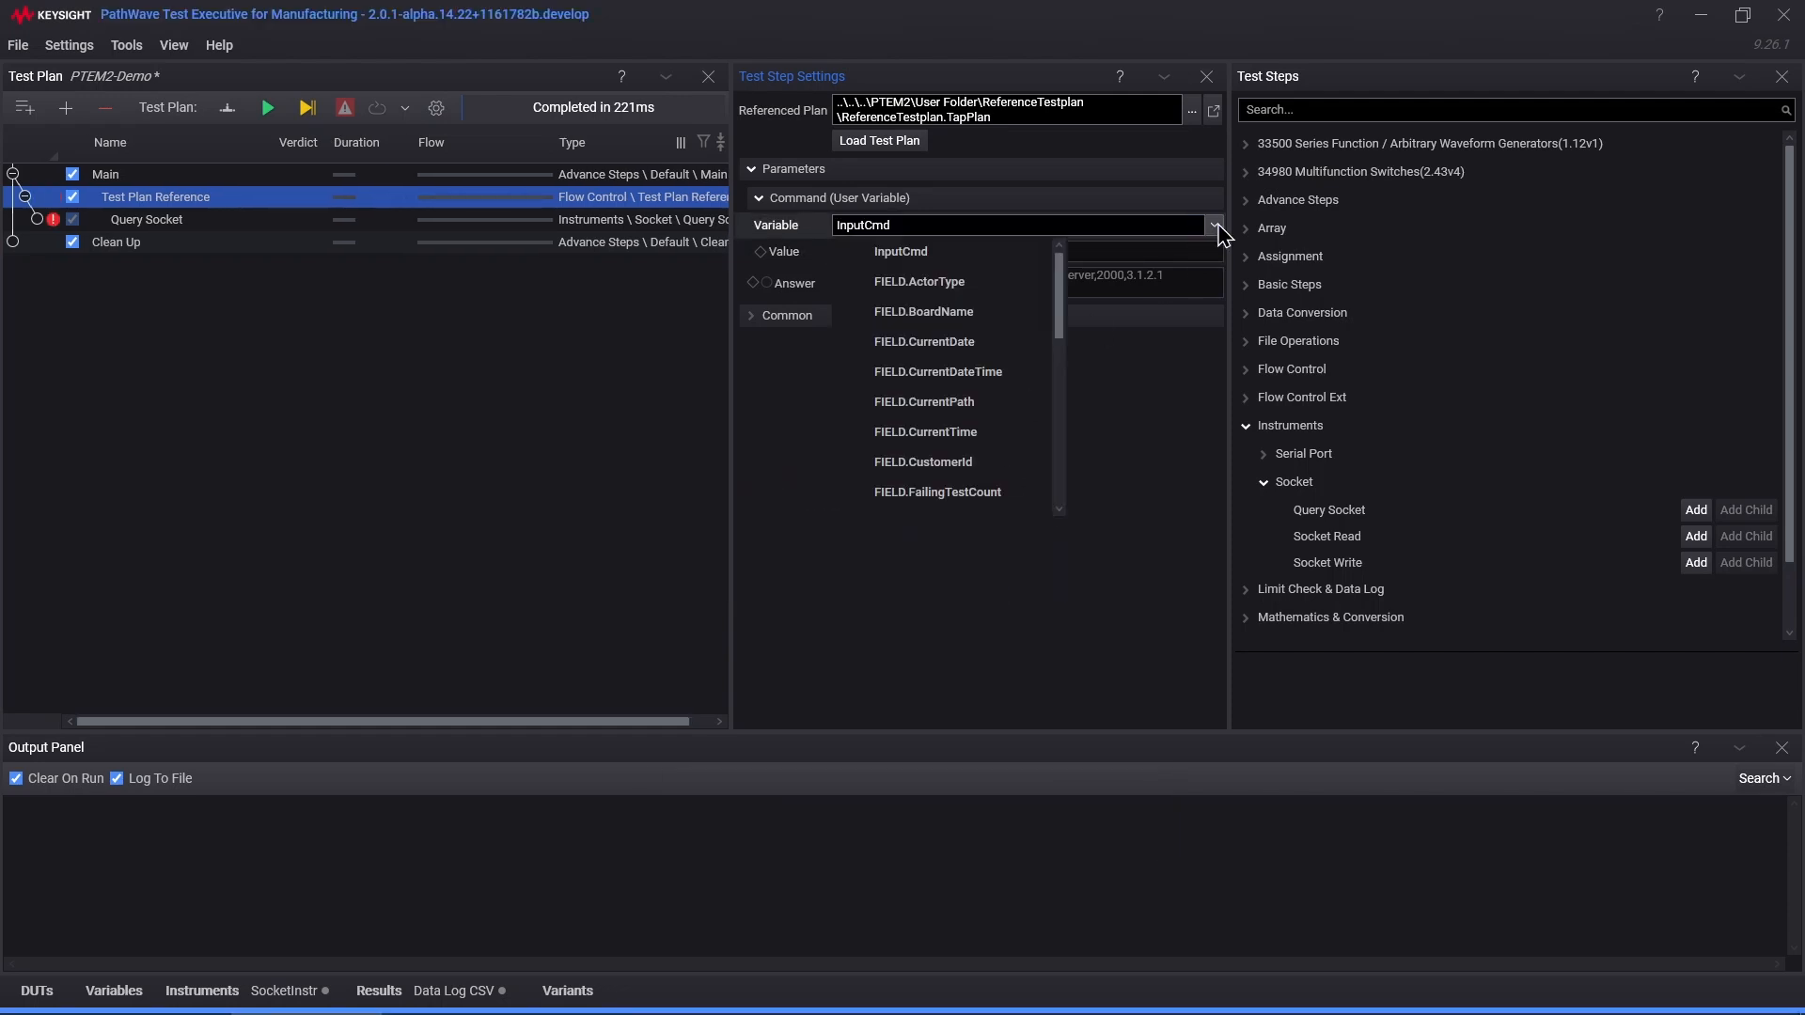
left_click(1216, 226)
left_click(1215, 226)
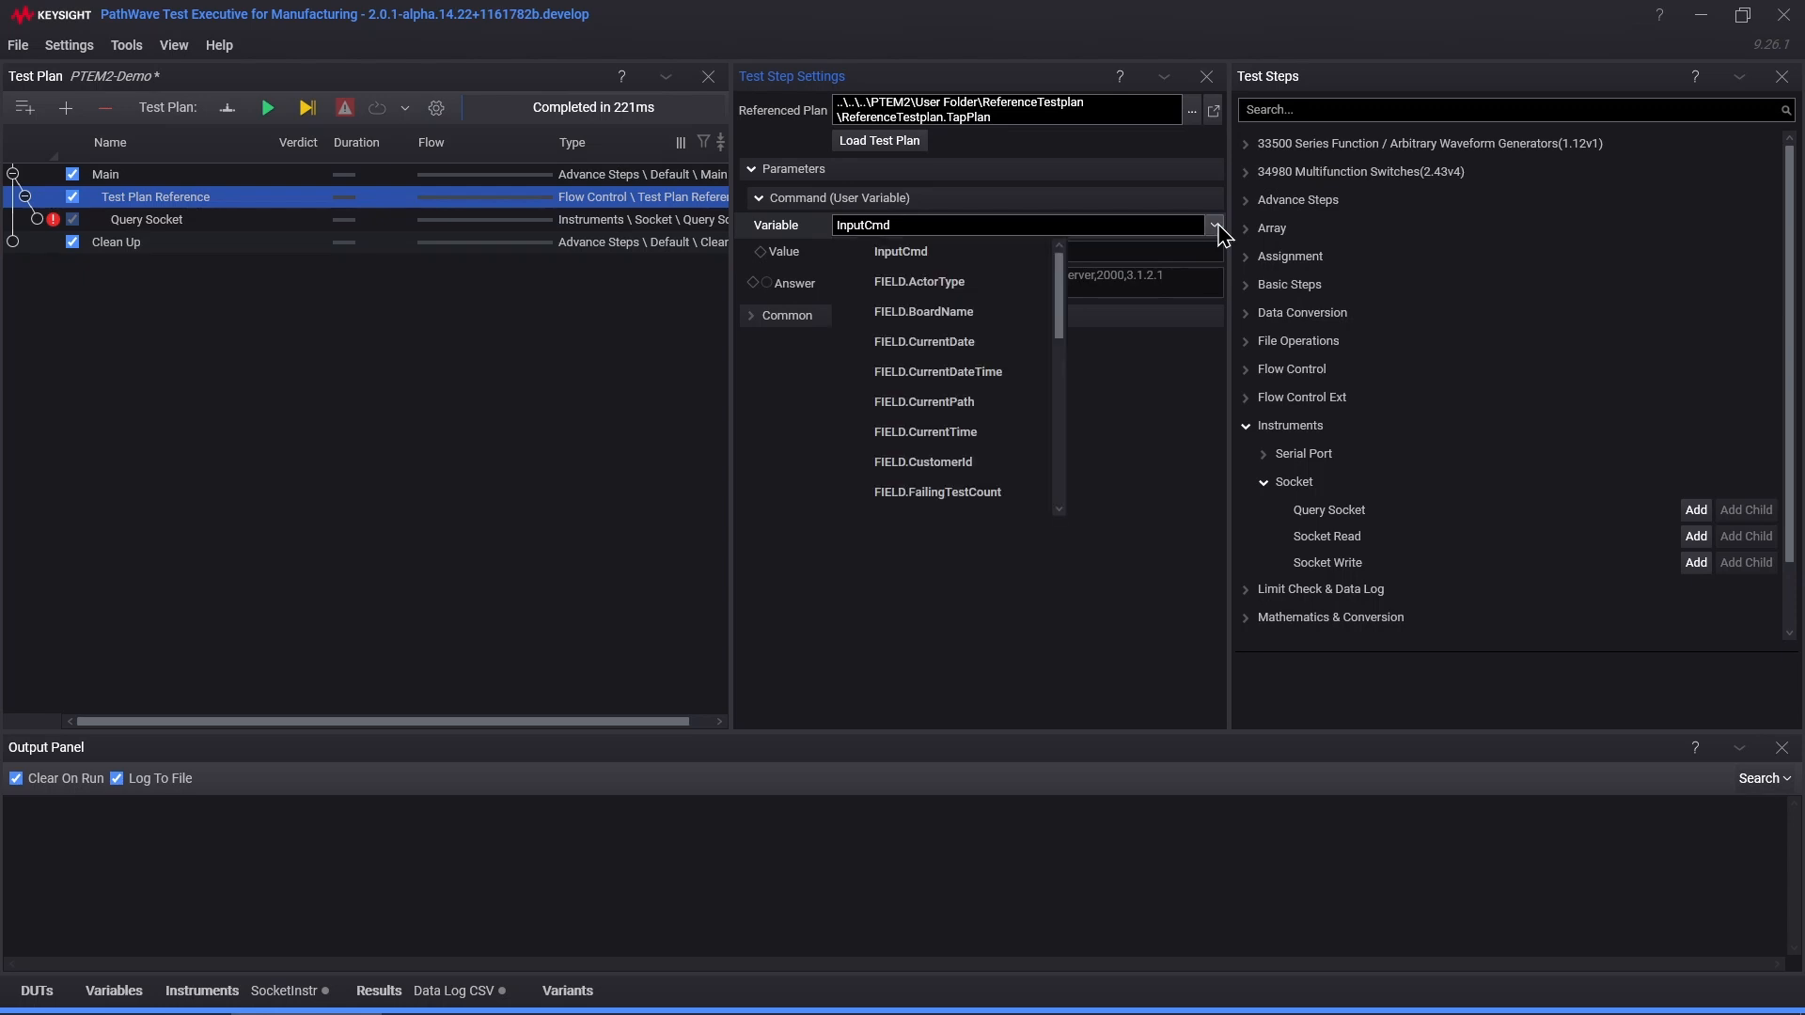
left_click(996, 254)
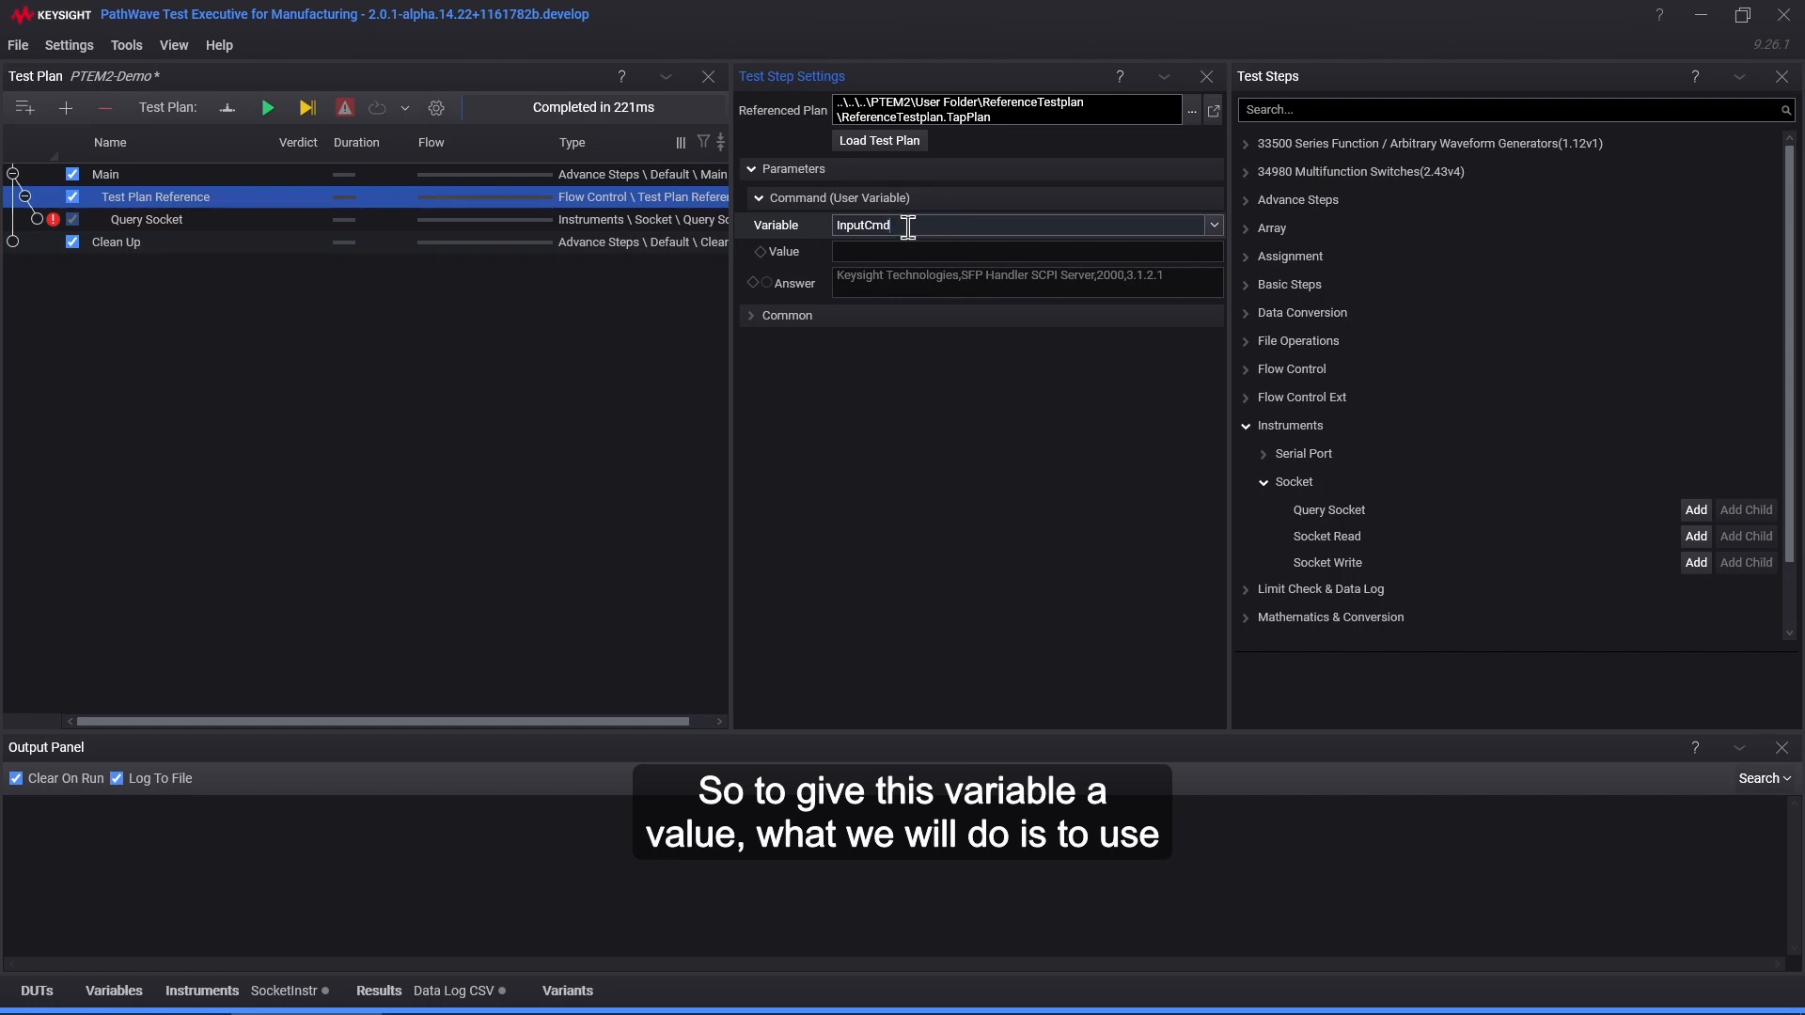
Step: Add an Assign Variable step from the Assignment category, placed above Test Plan Reference in Main
left_click(1246, 426)
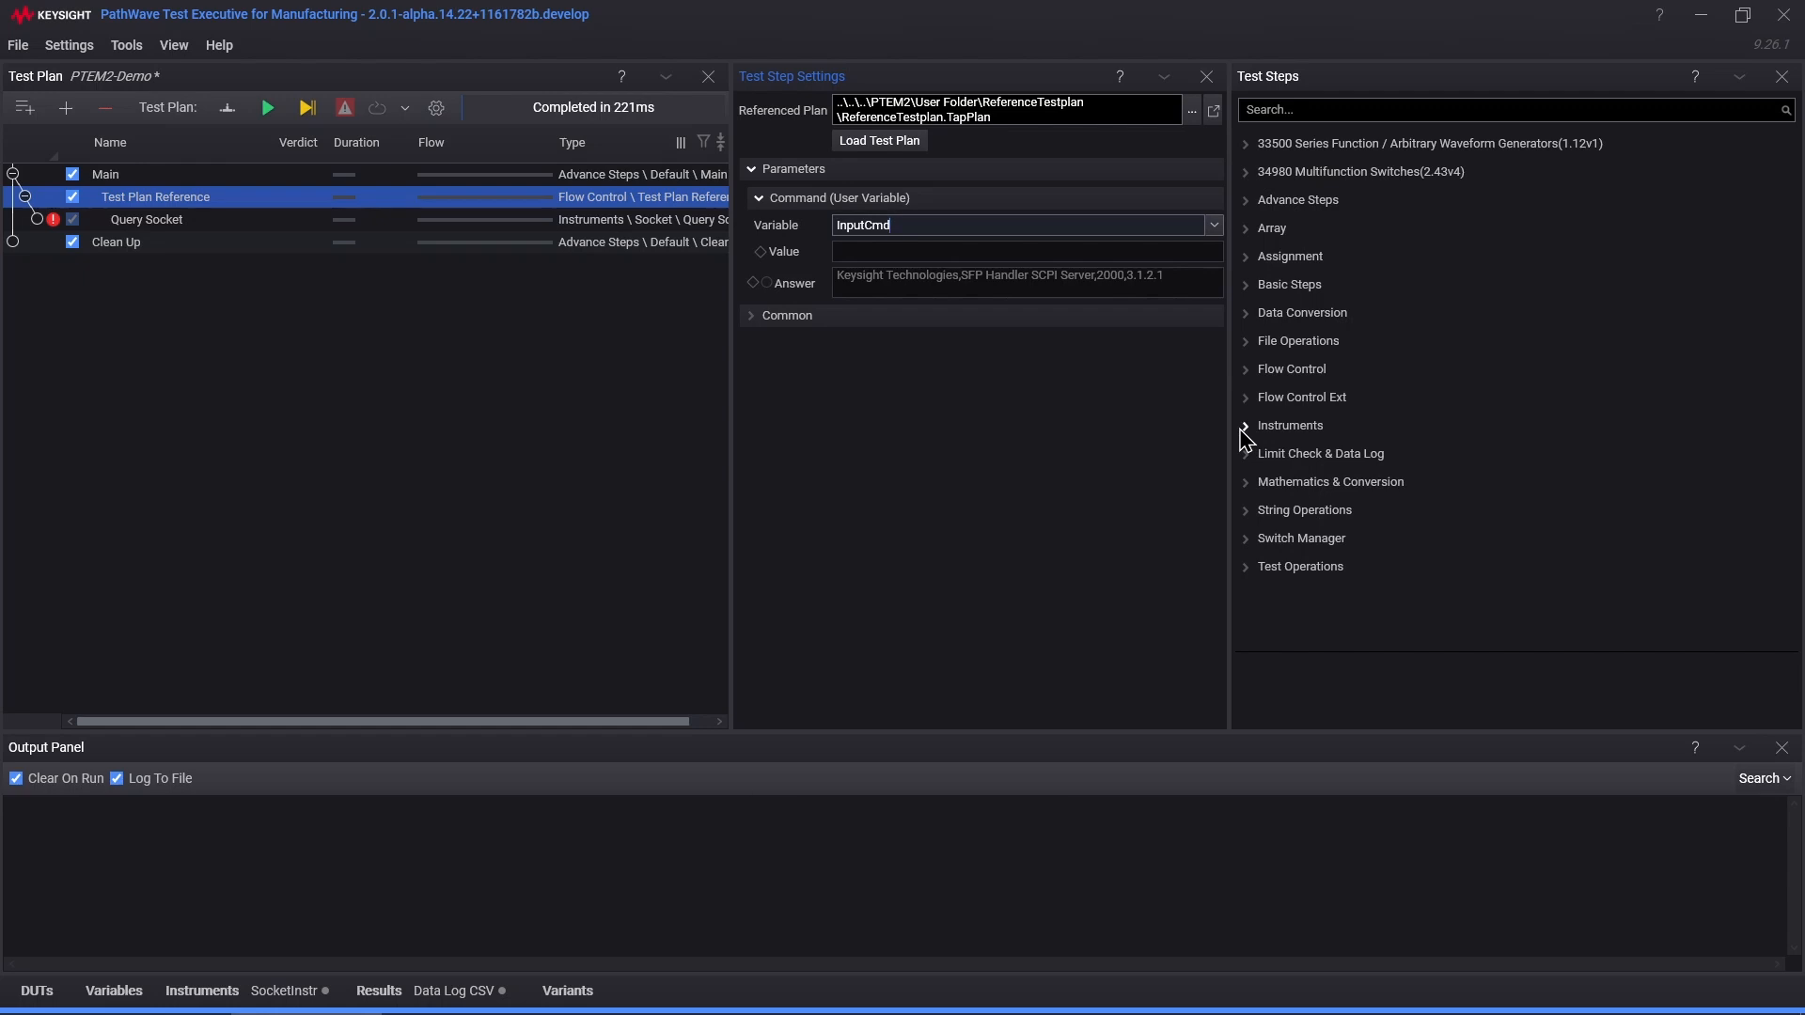
left_click(1246, 256)
left_click(1333, 290)
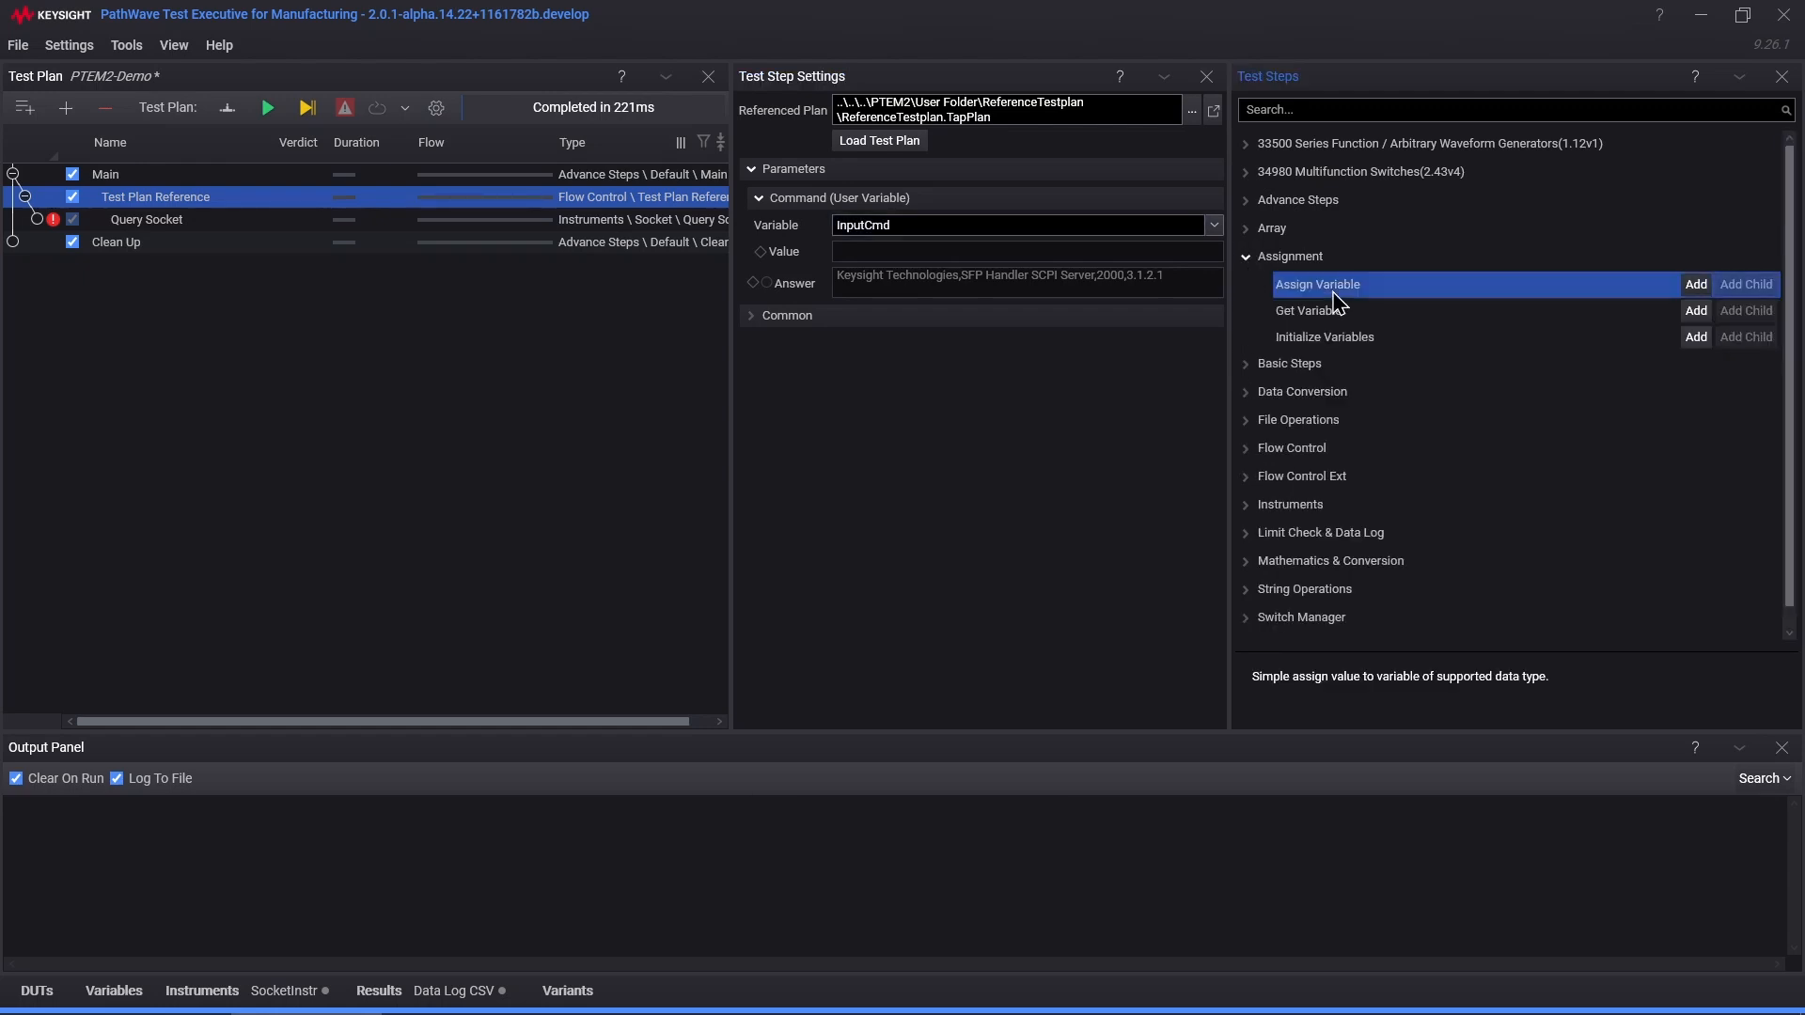
left_click(1696, 287)
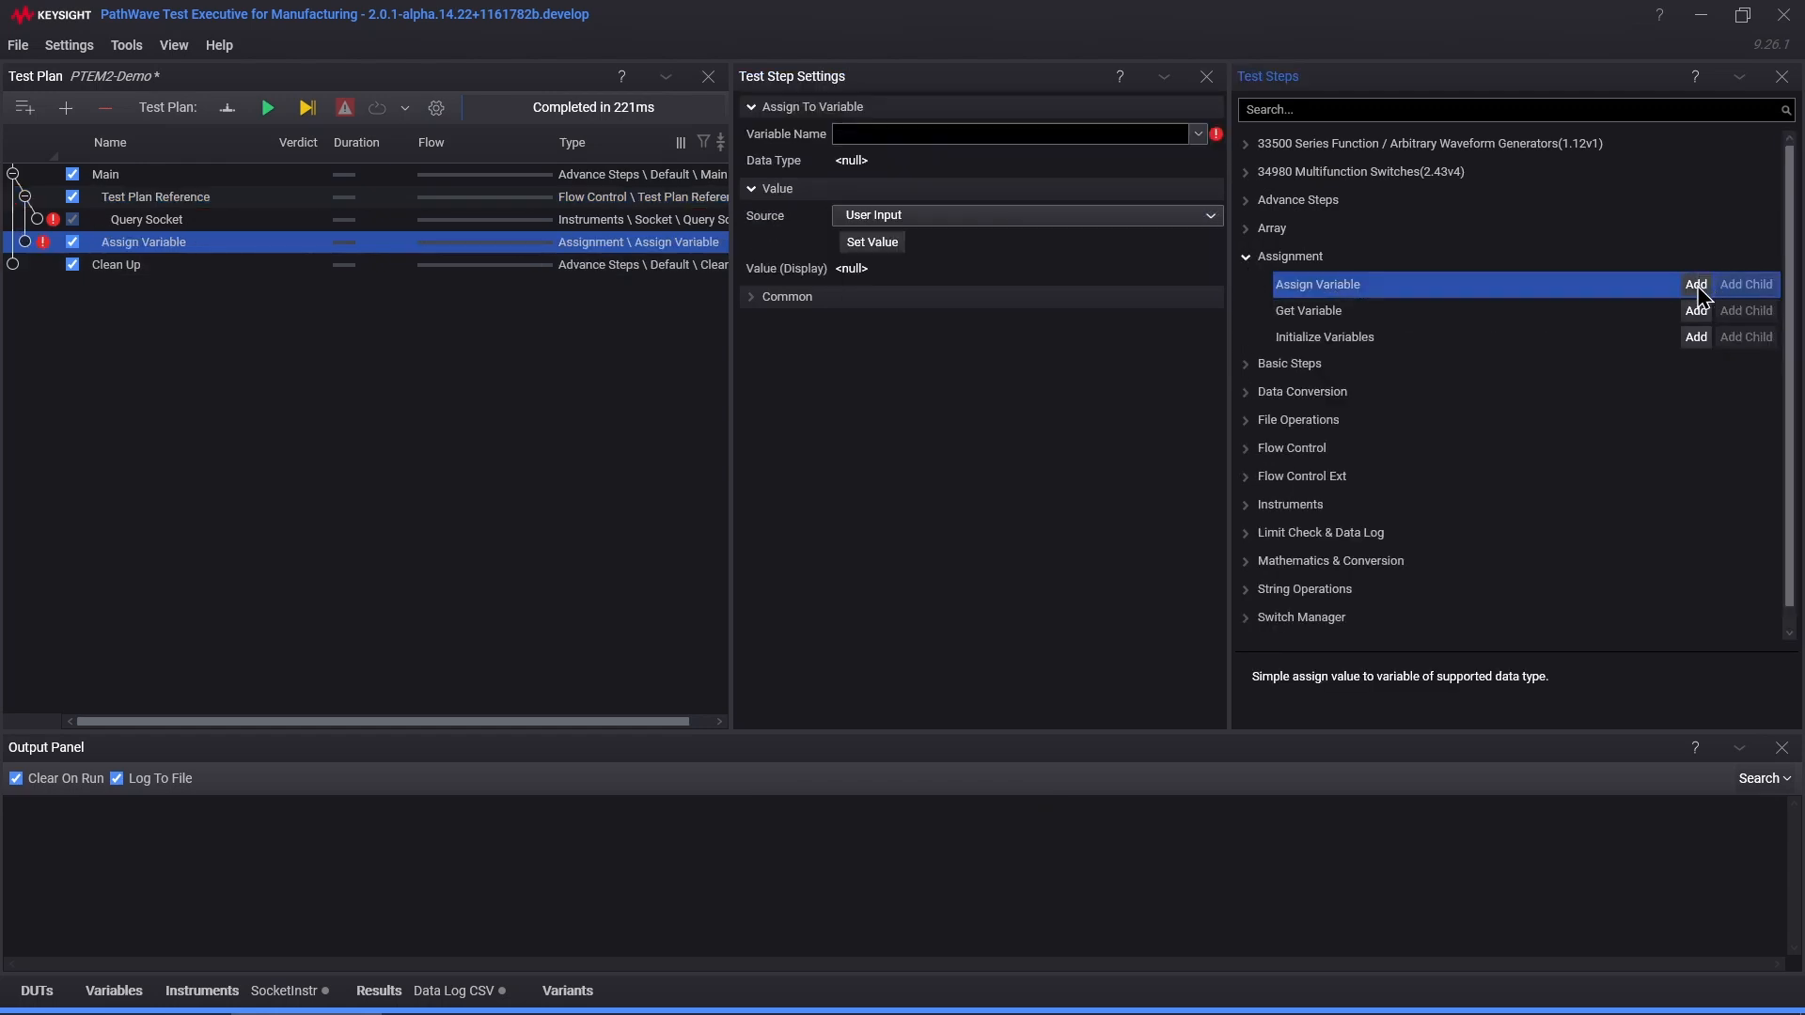
left_click_drag(143, 244, 156, 196)
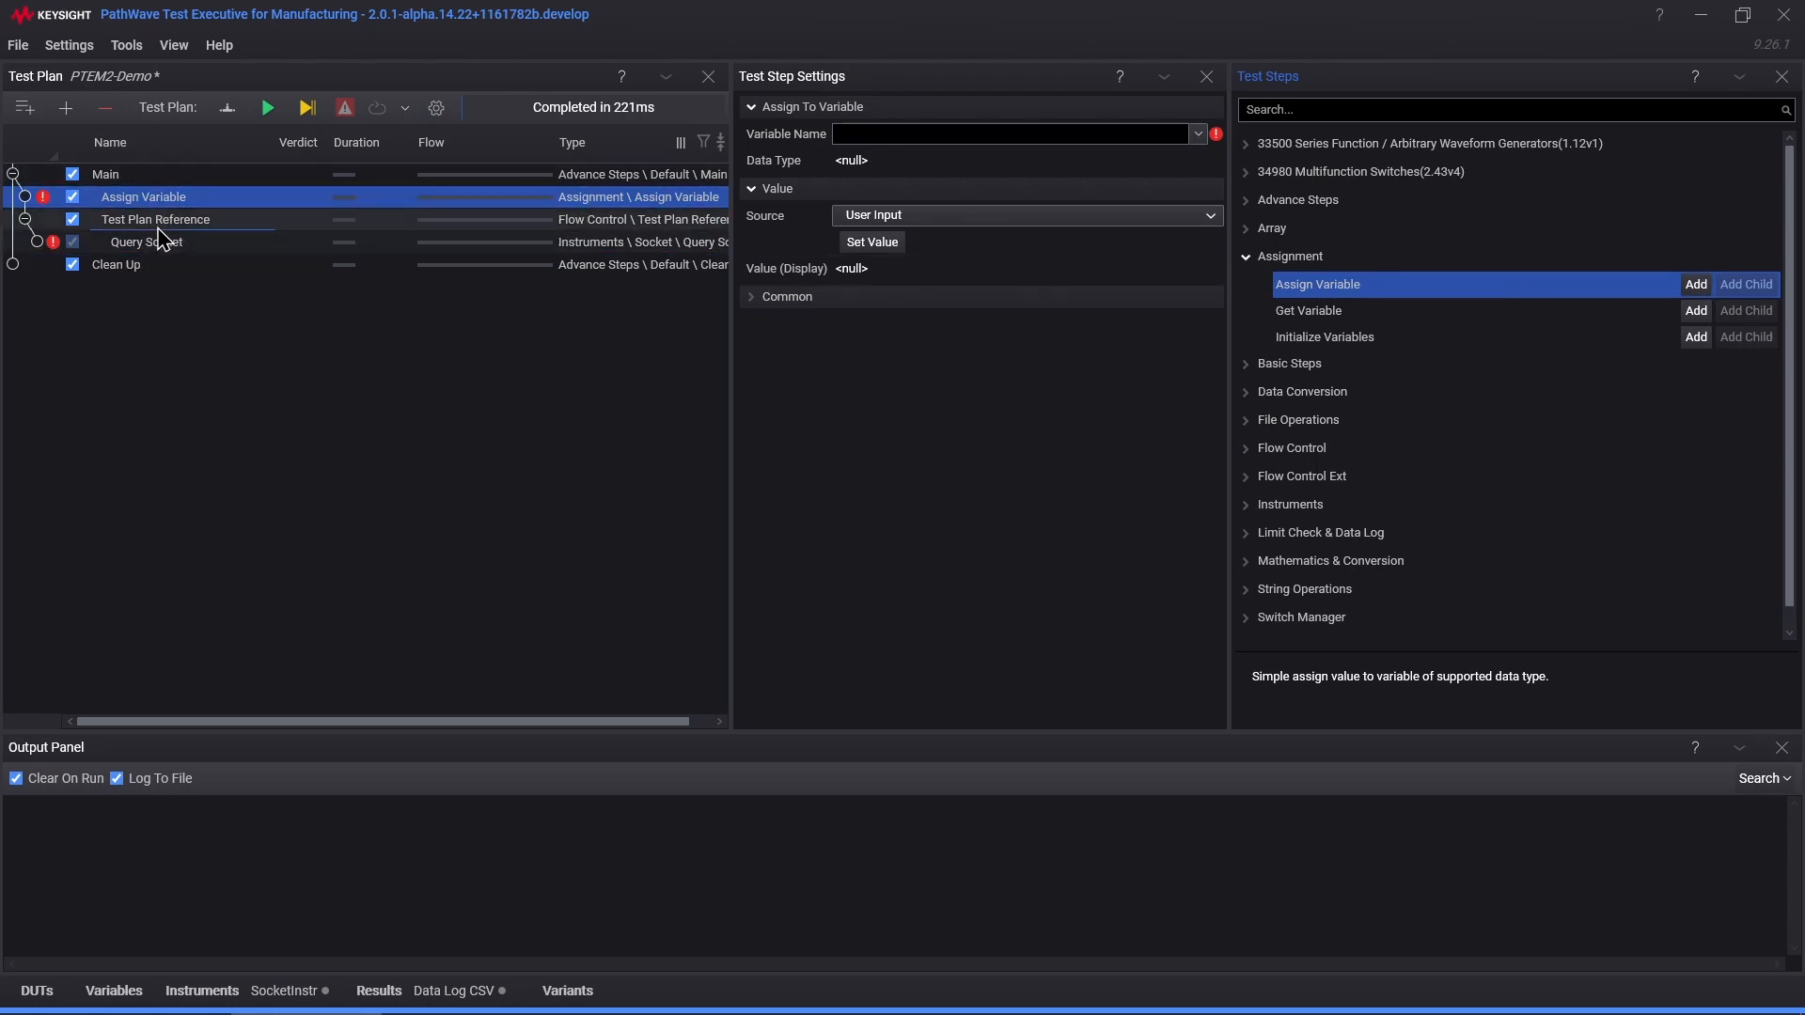
left_click(168, 221)
left_click(165, 195)
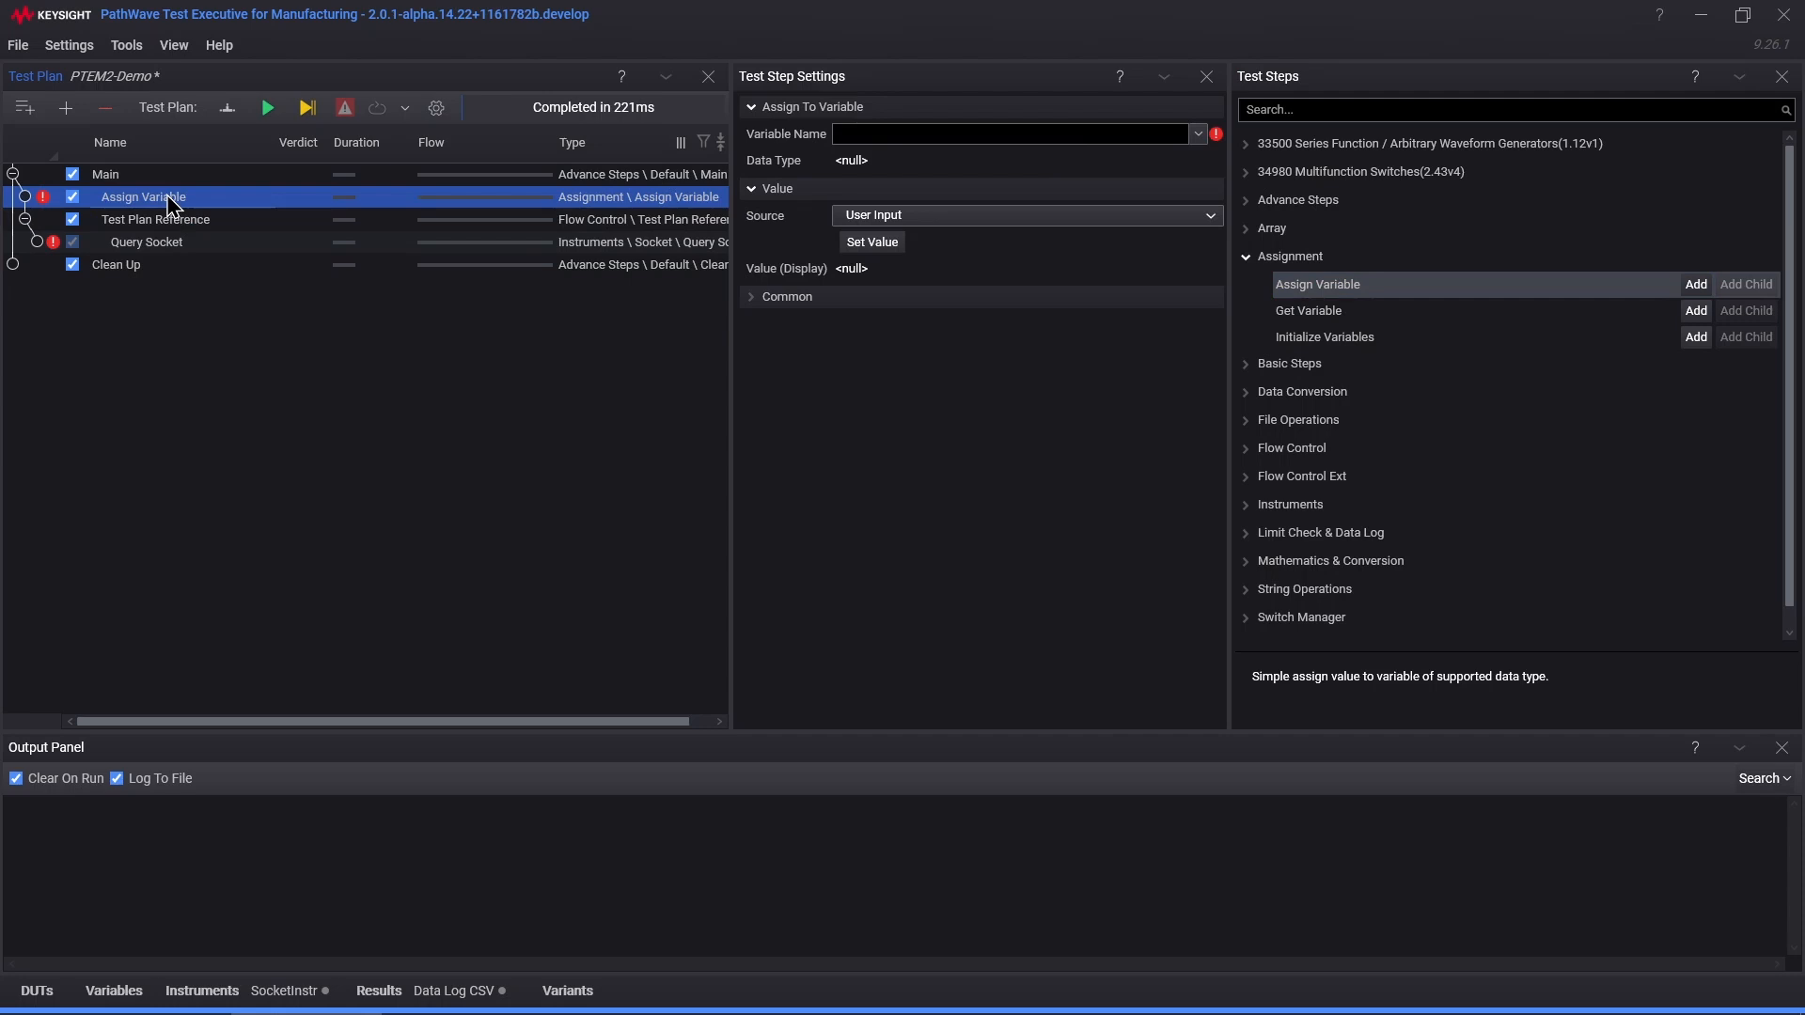
Step: Set the Assign Variable step's Variable Name to InputCmd and Value to *IDN?
left_click(1198, 133)
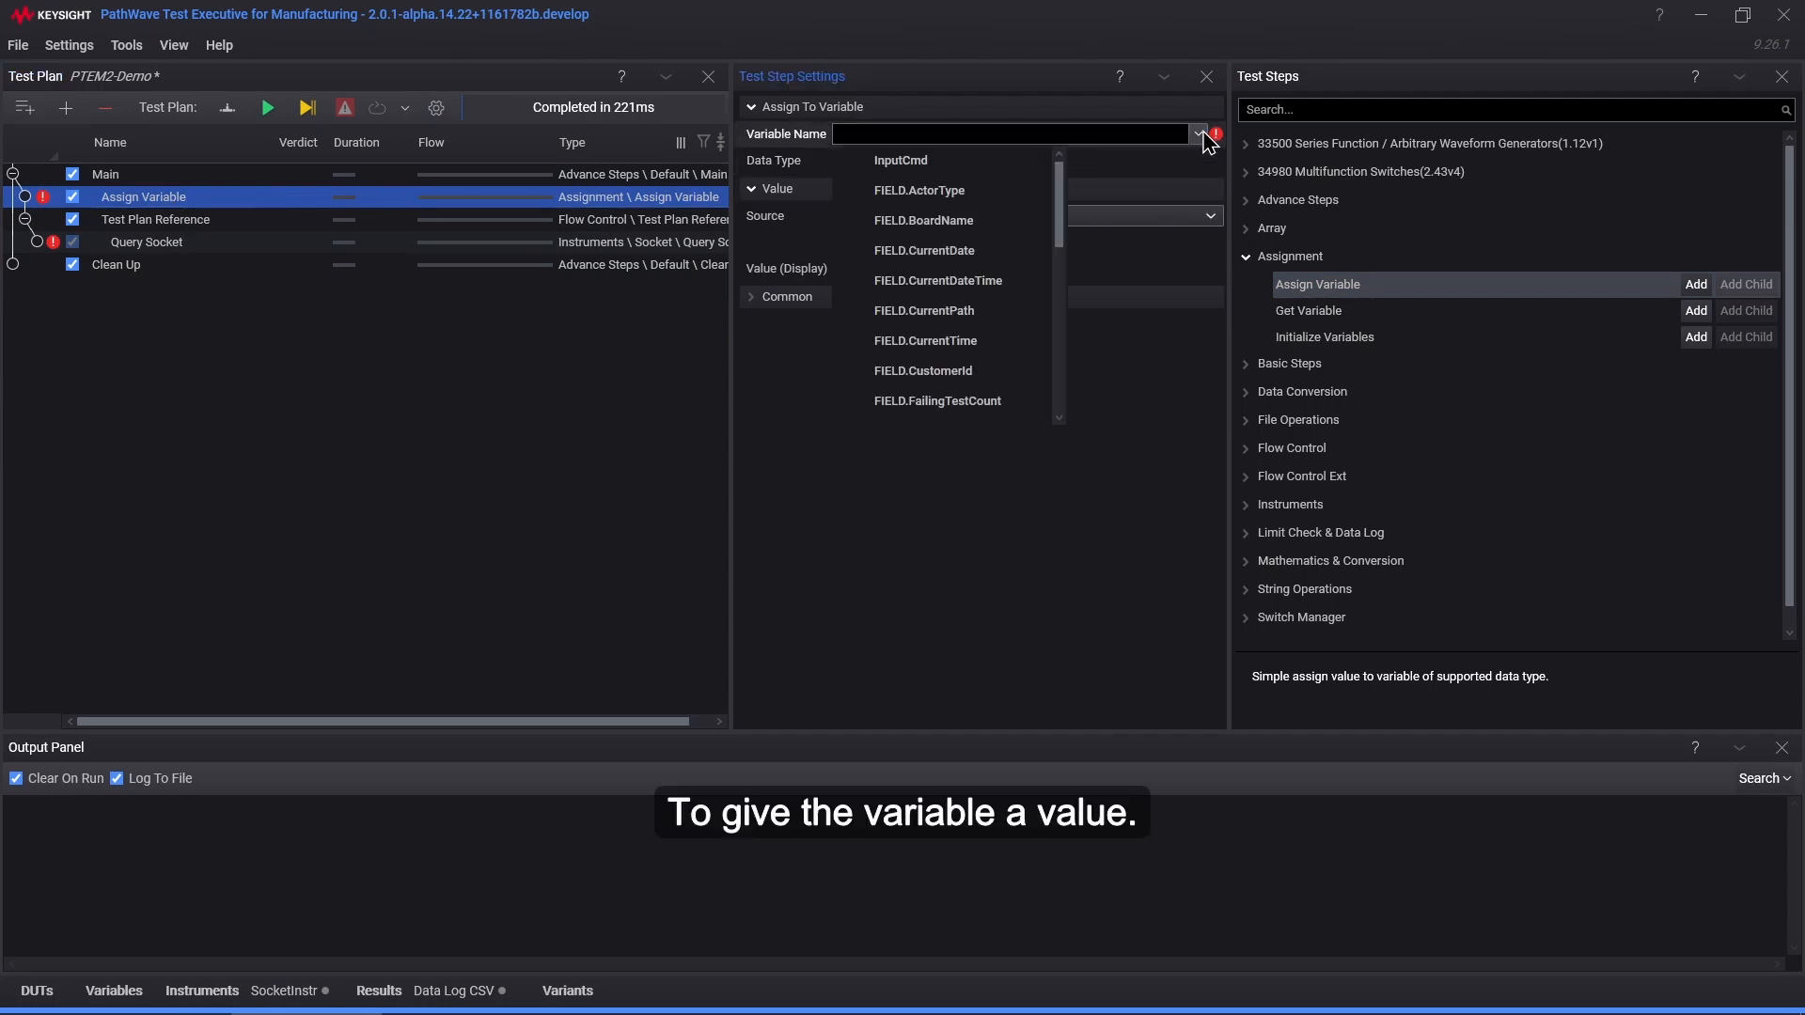
left_click(945, 164)
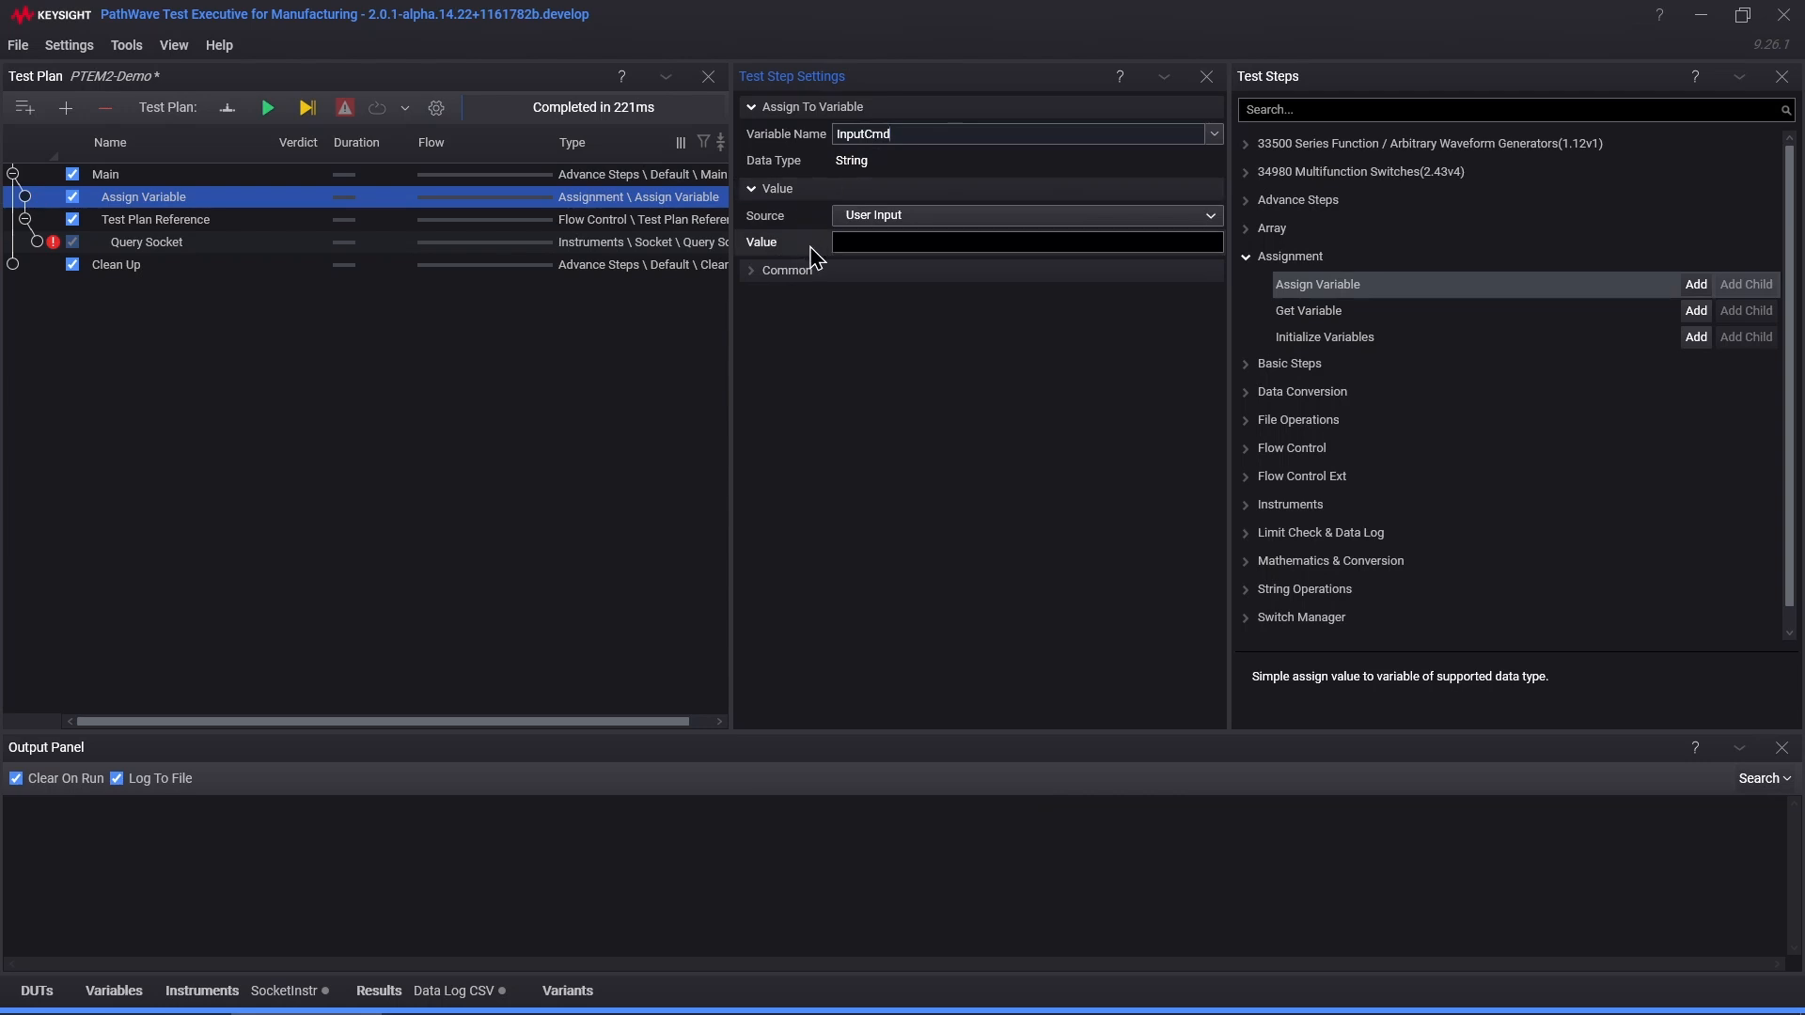
left_click(874, 243)
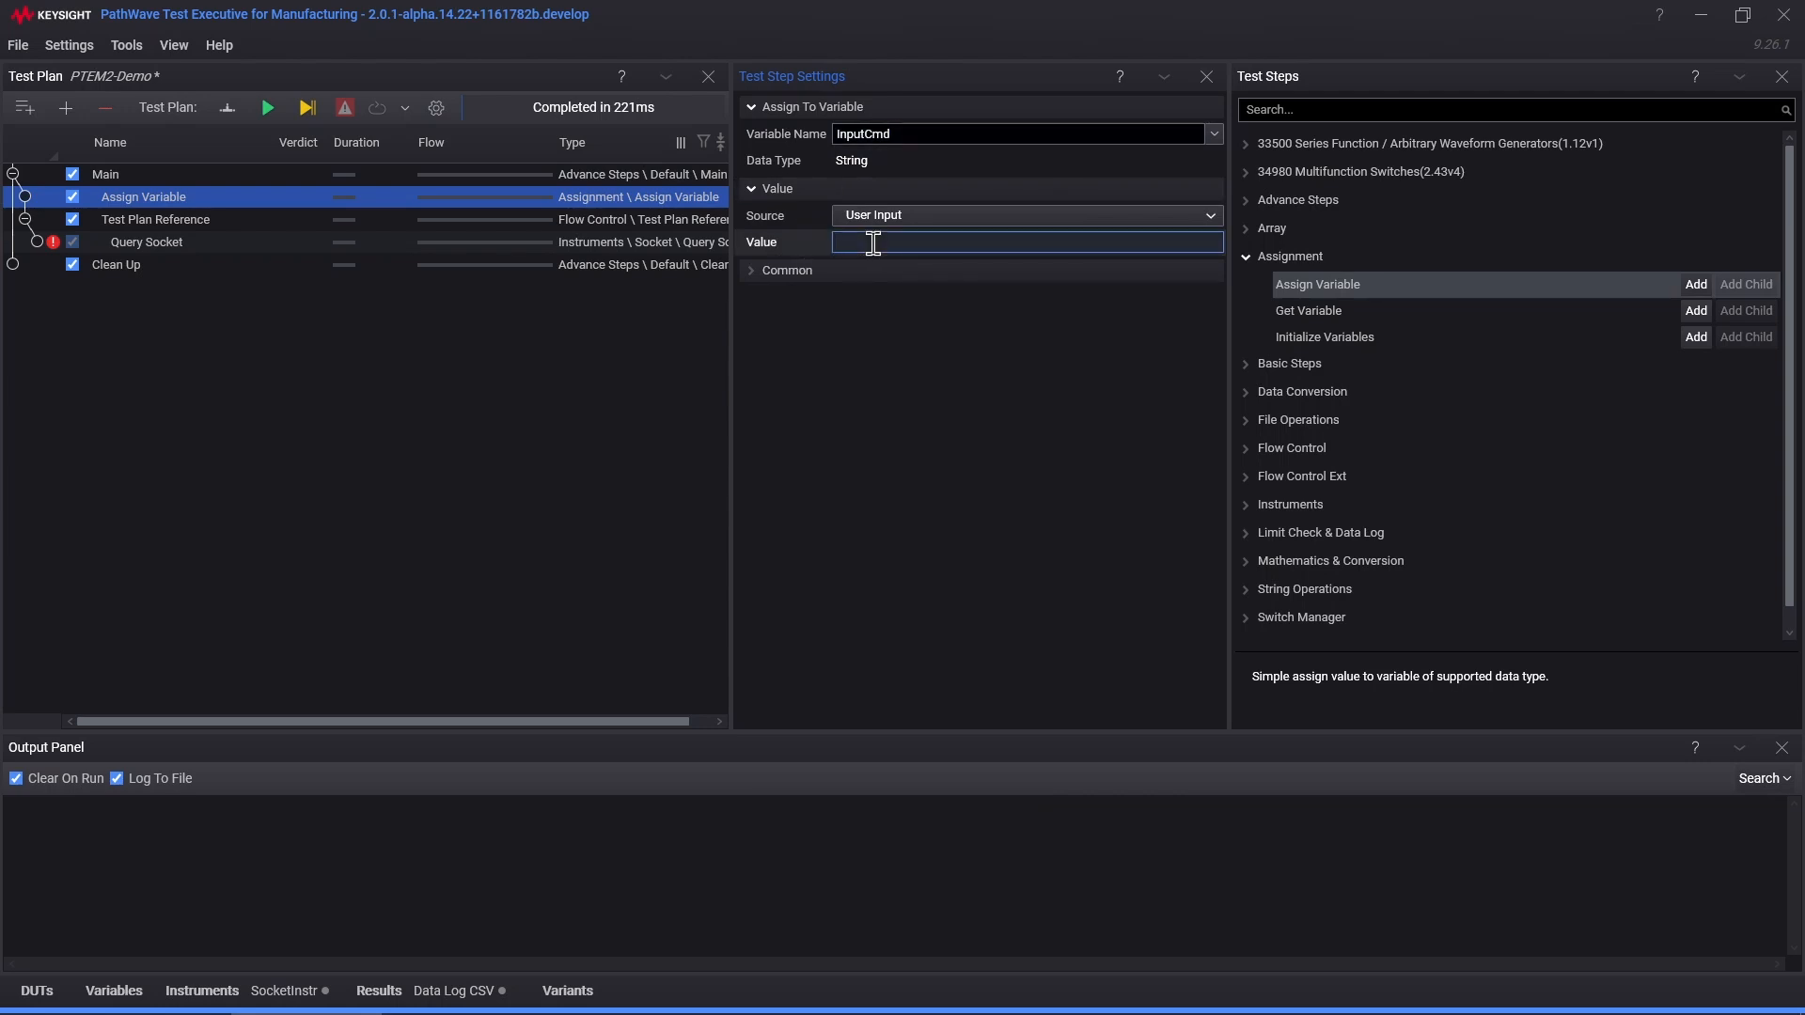
type("*IDN?")
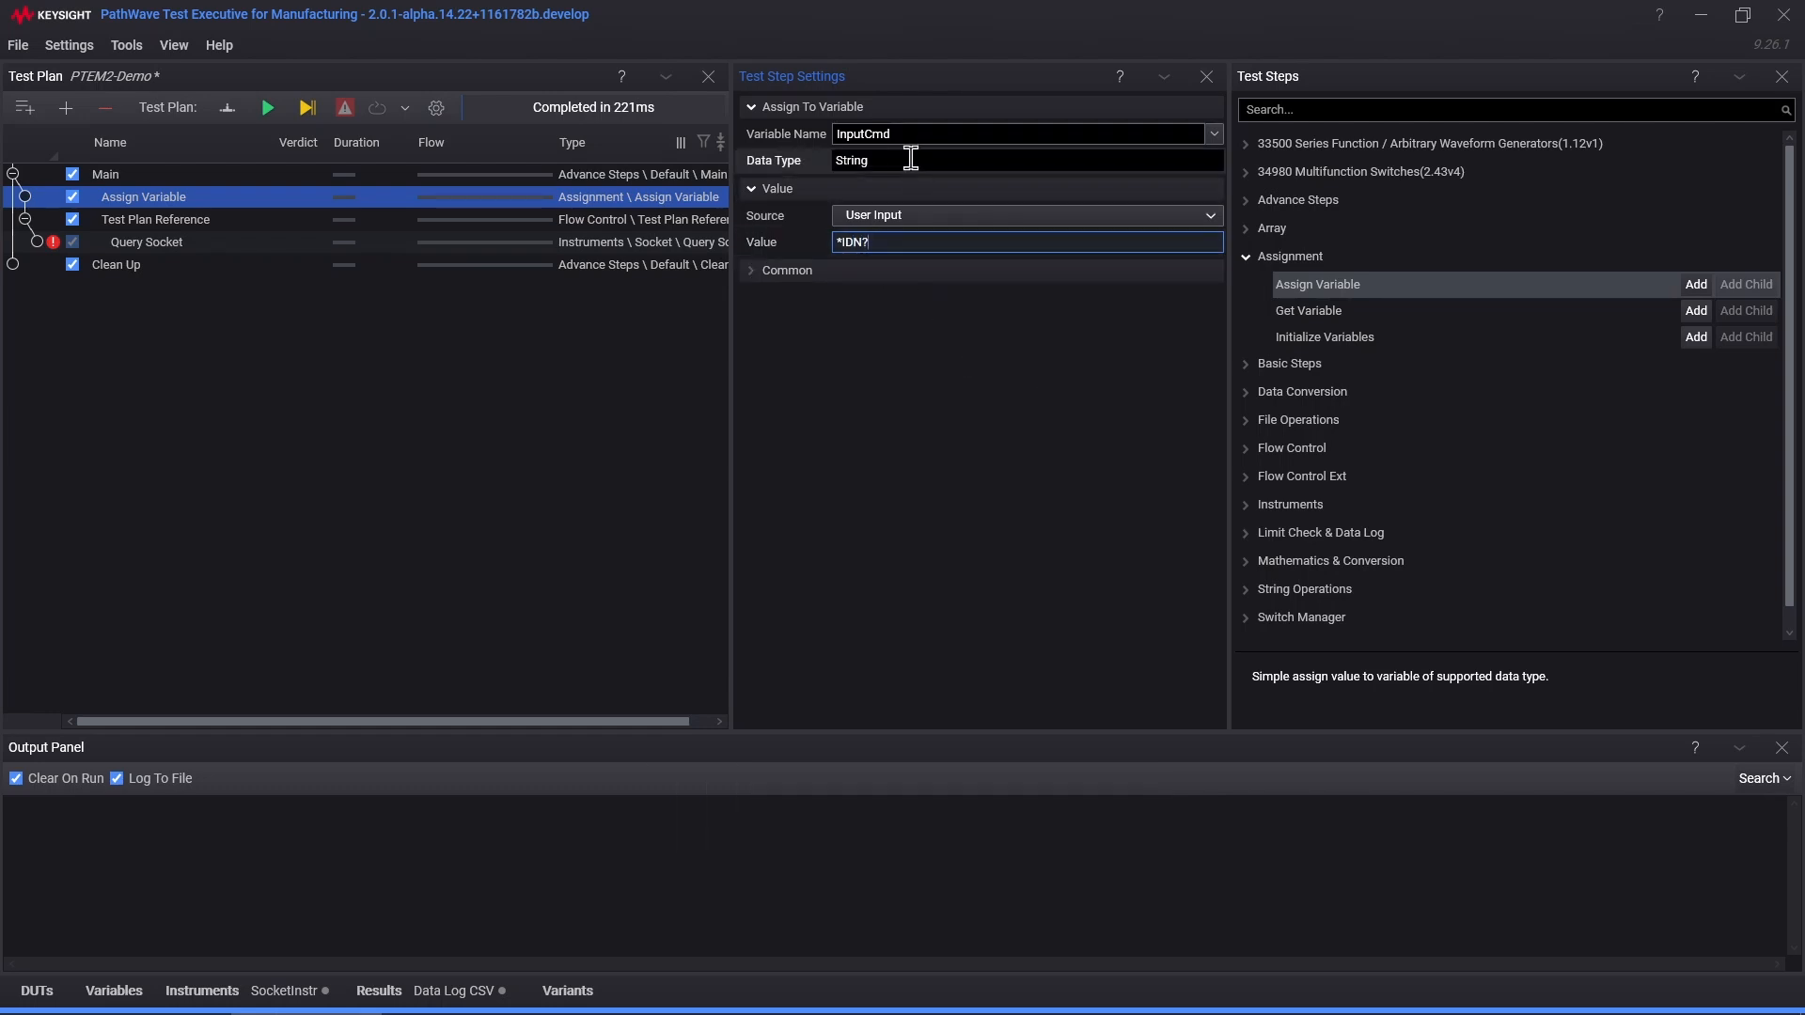
Step: Run PTEM2-Demo to a full pass in 281 ms, then review the reference, Query Socket and Assign Variable settings
left_click(267, 108)
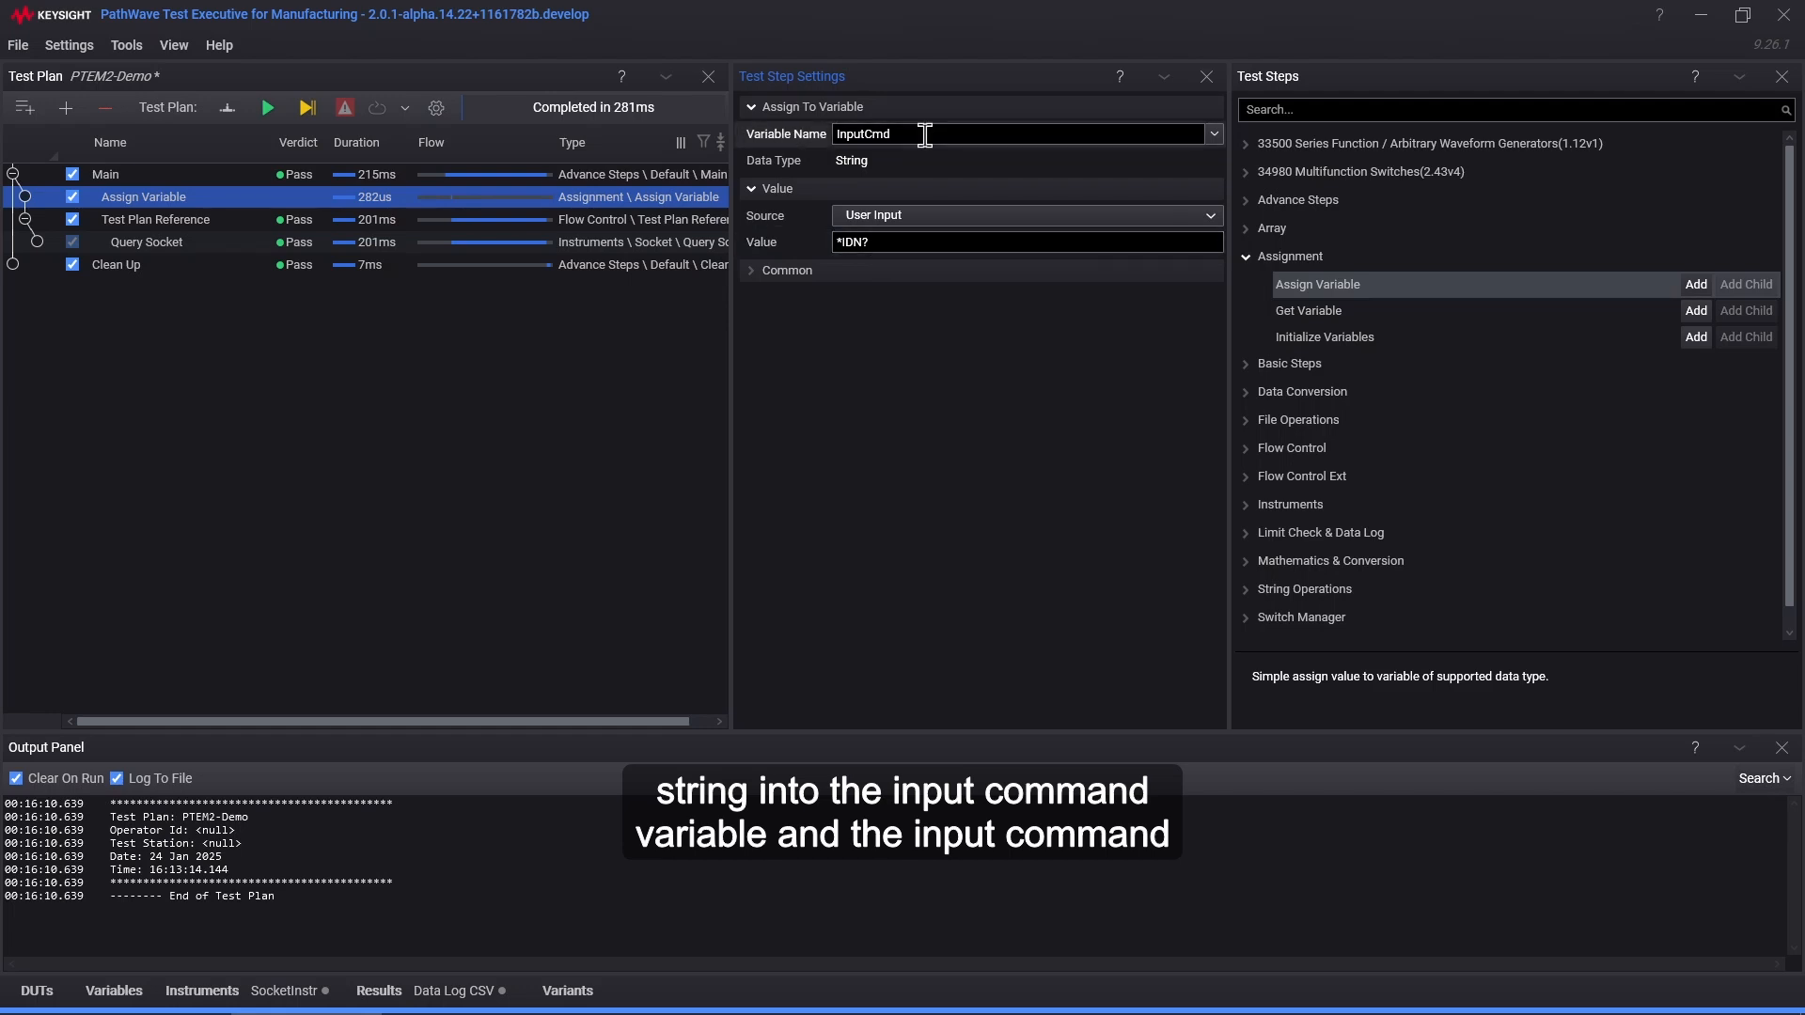
left_click(186, 223)
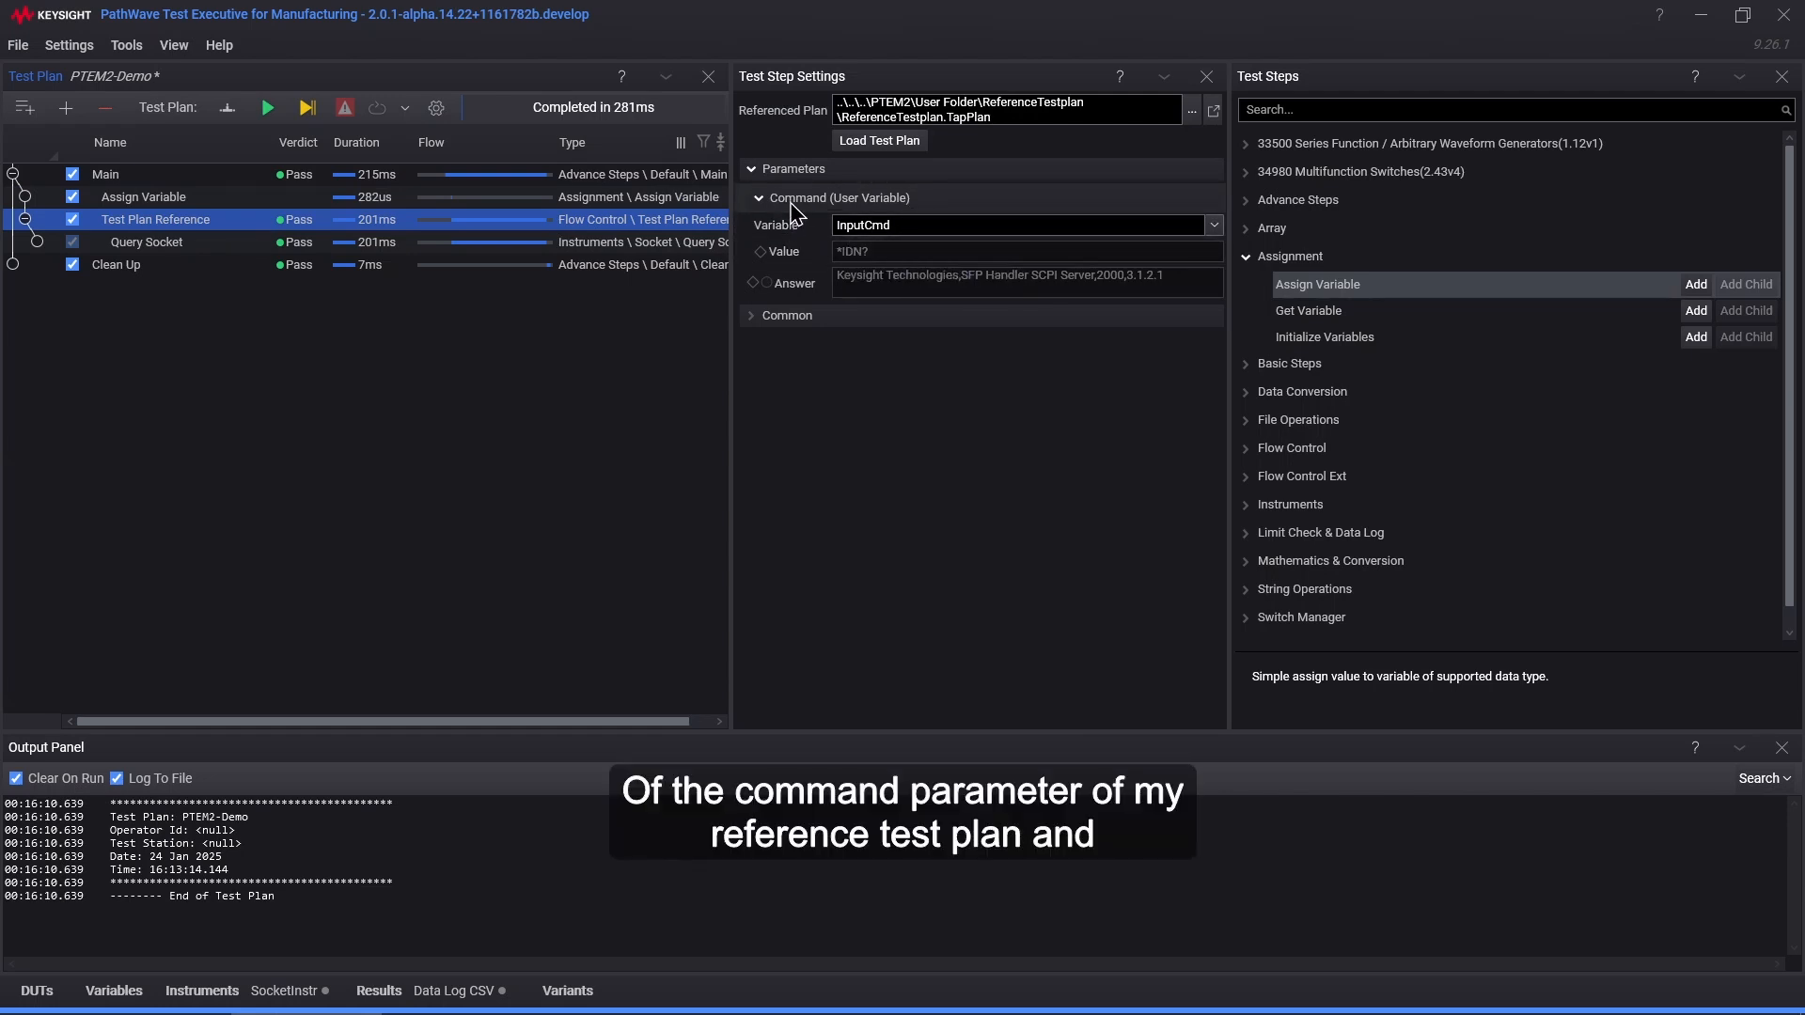
left_click(188, 242)
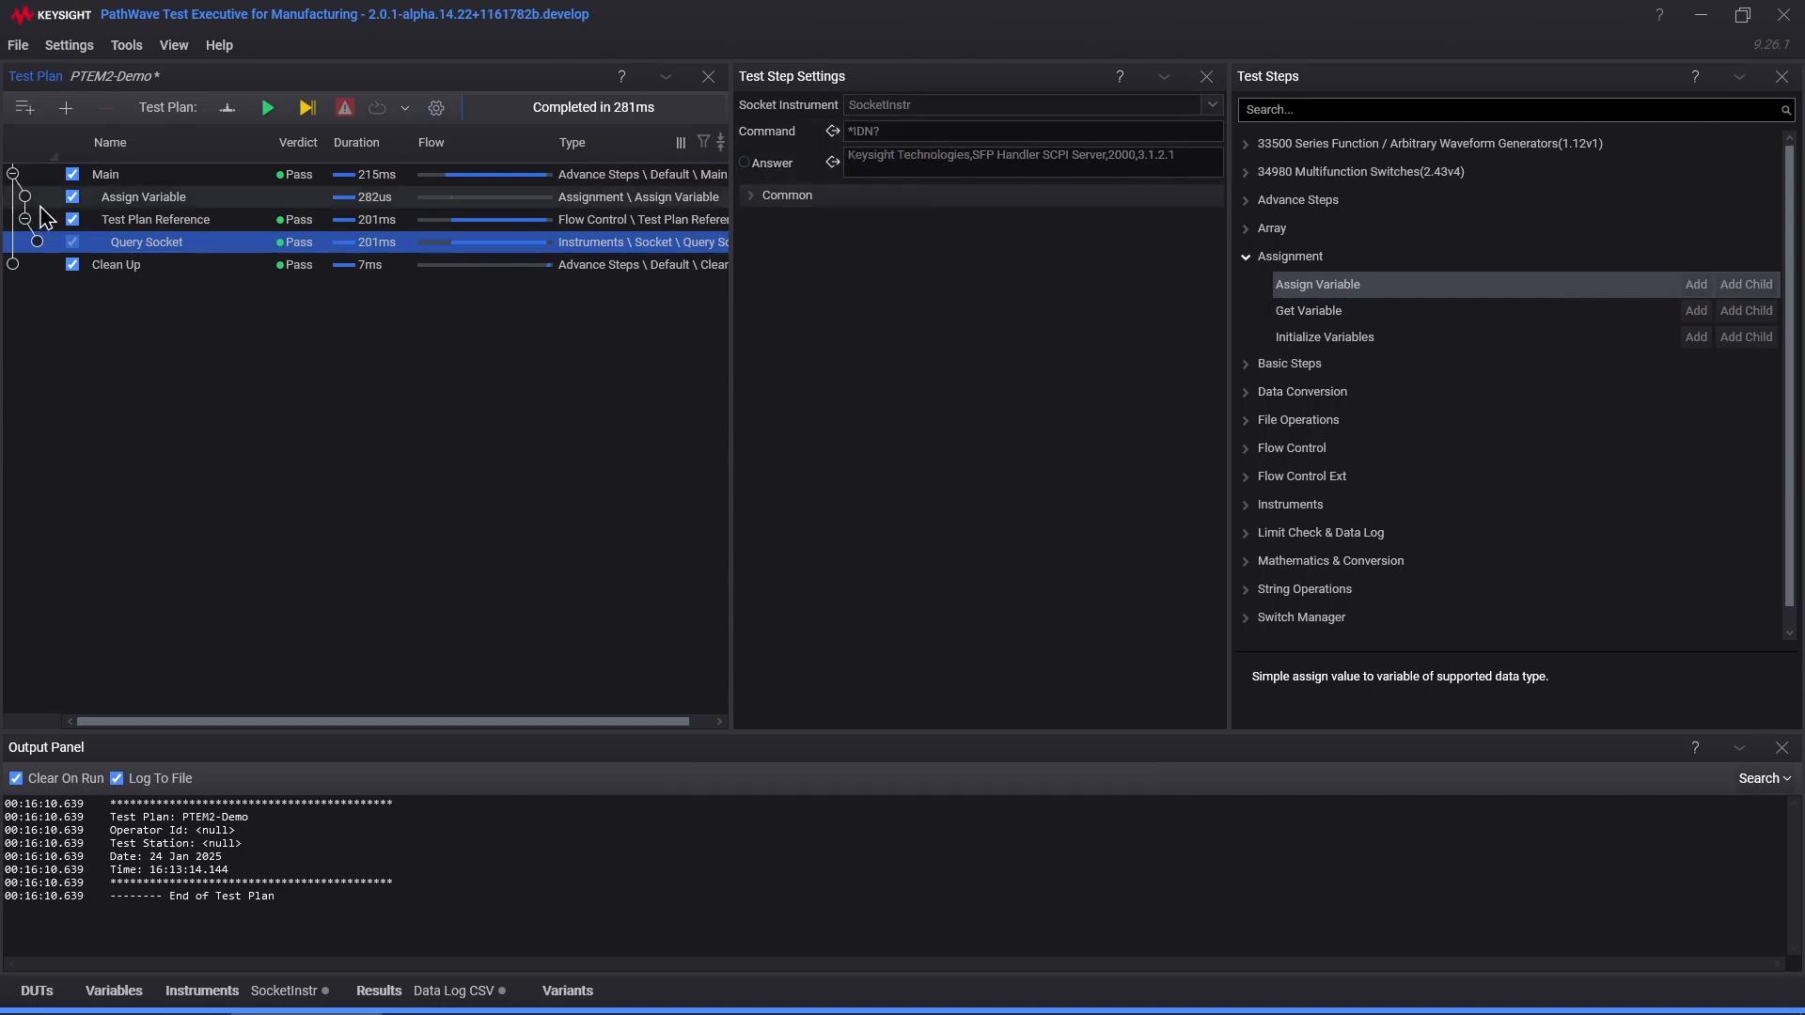
left_click(160, 200)
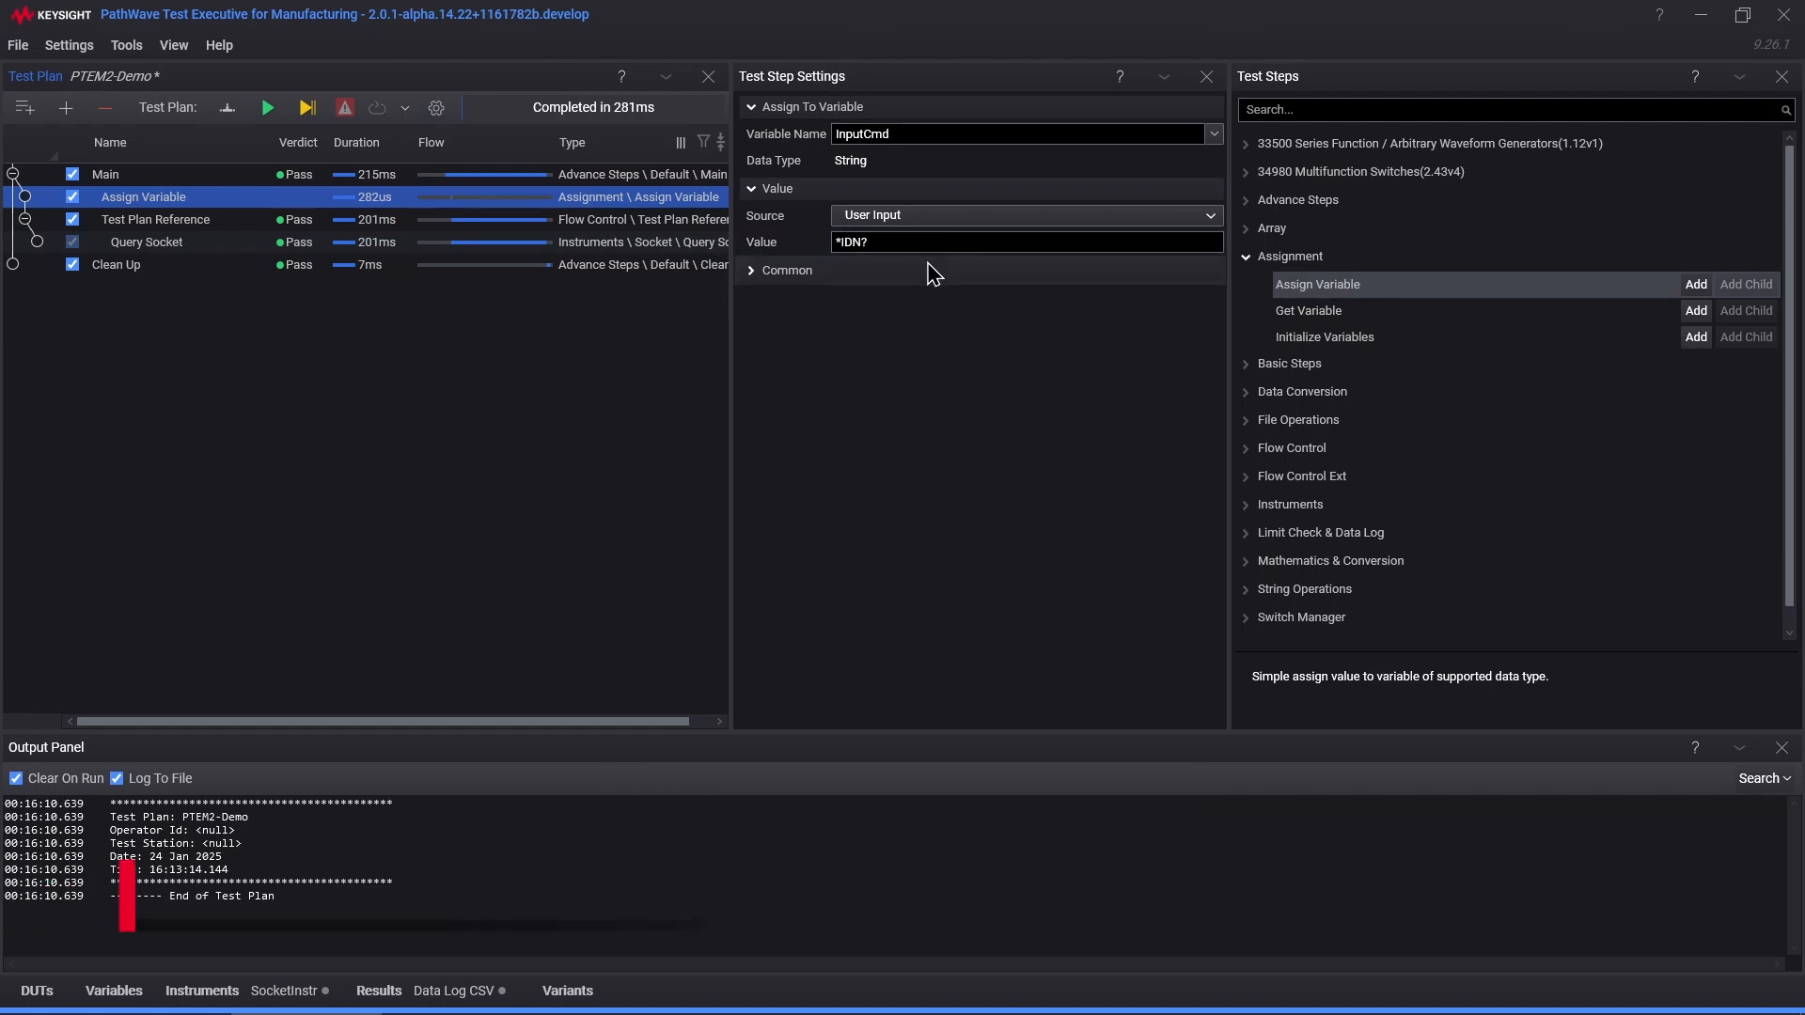
right_click(840, 366)
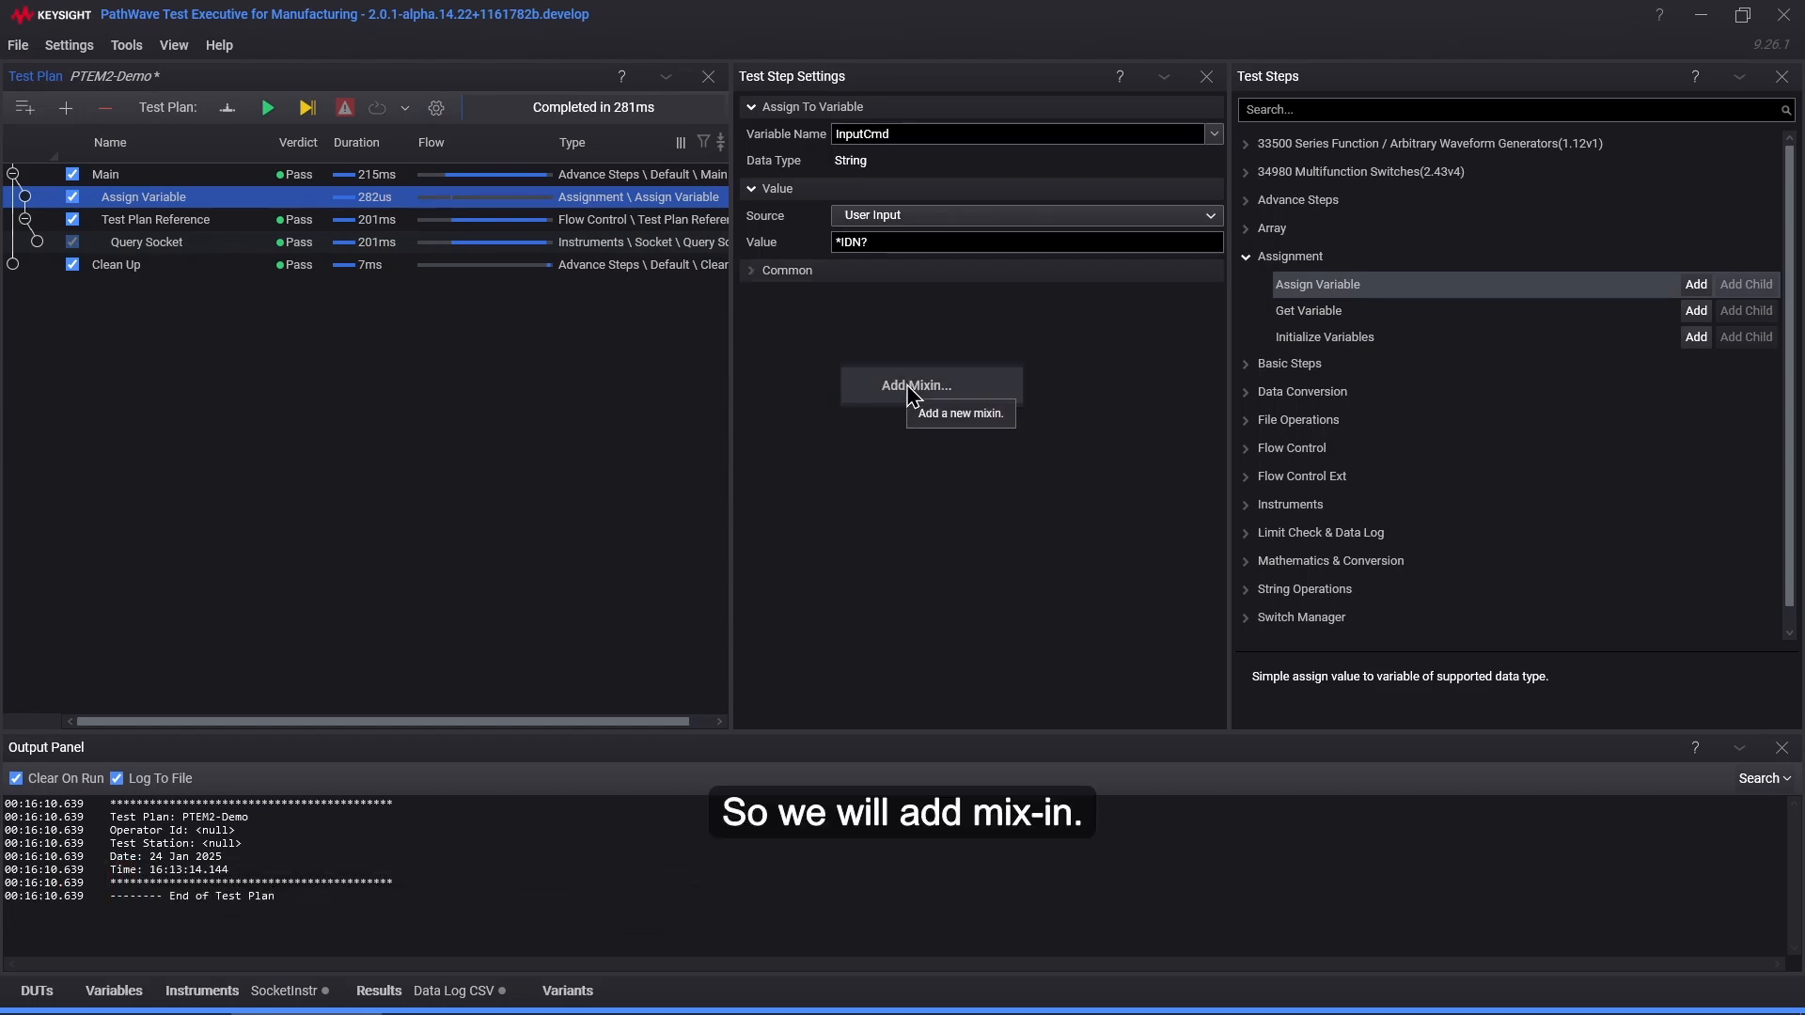
left_click(910, 389)
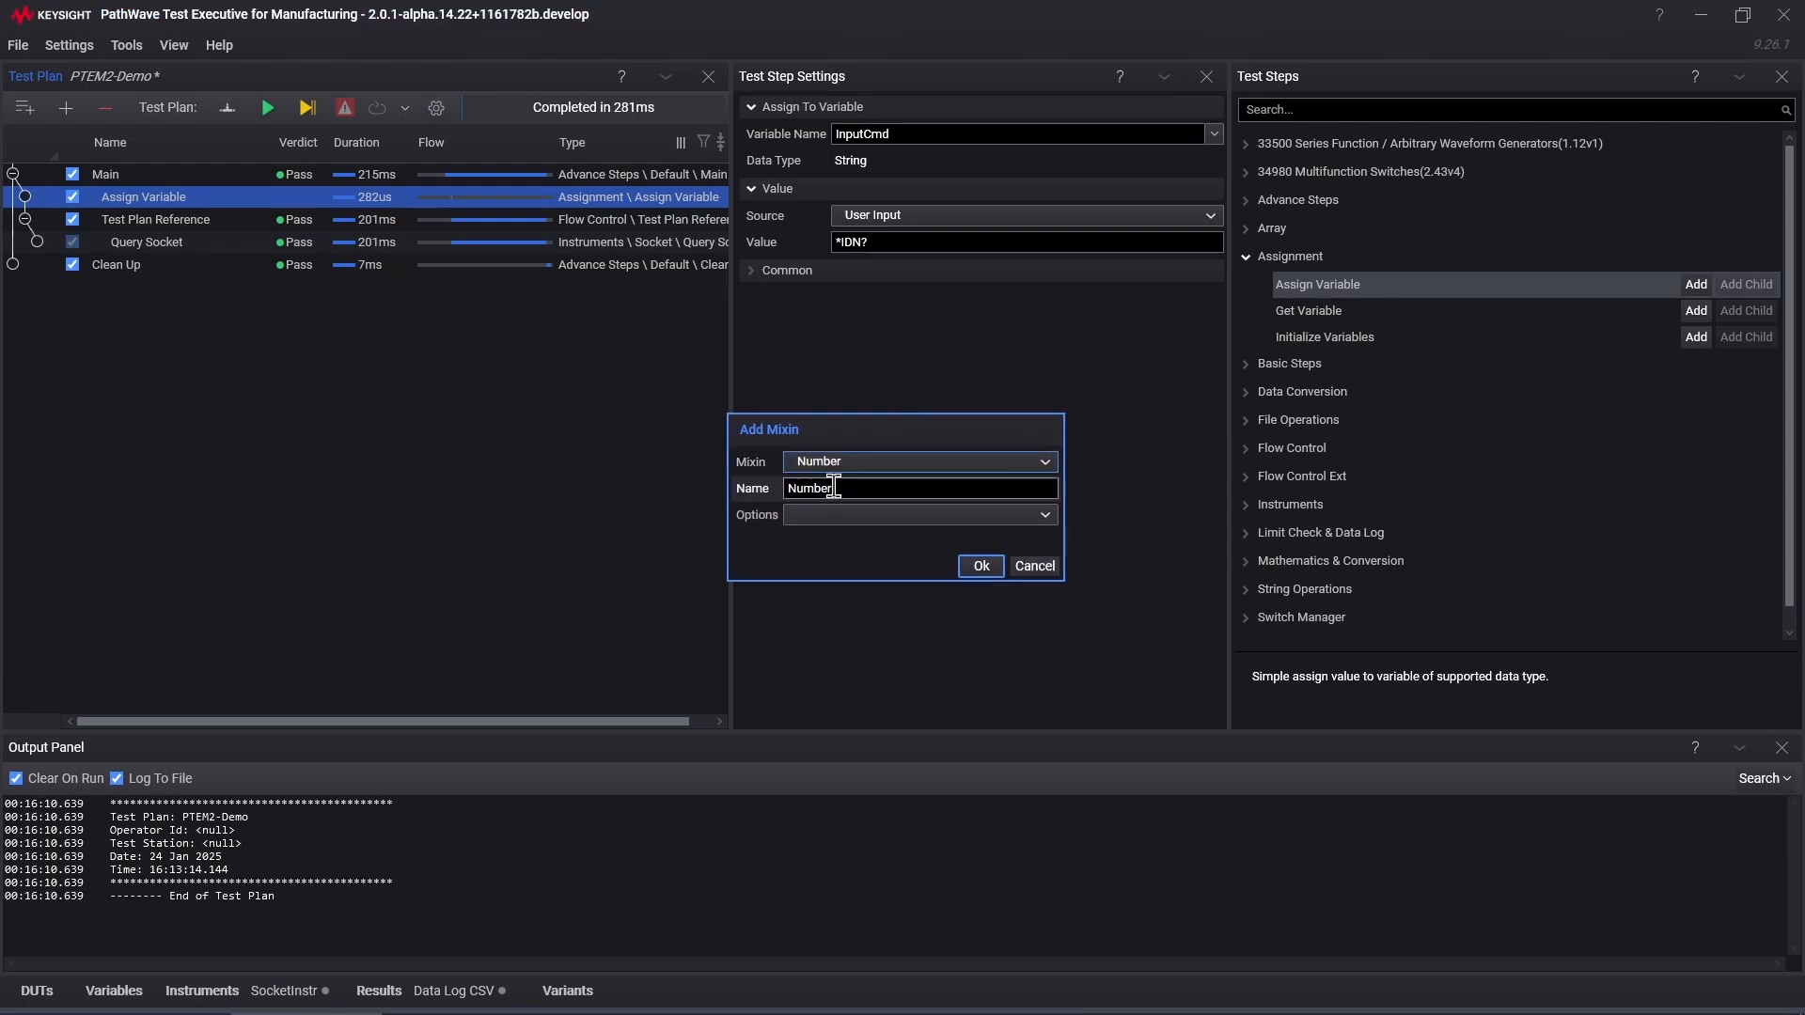
left_click(865, 463)
left_click(863, 534)
left_click(846, 487)
left_click_drag(846, 488, 762, 496)
type("Prsfi")
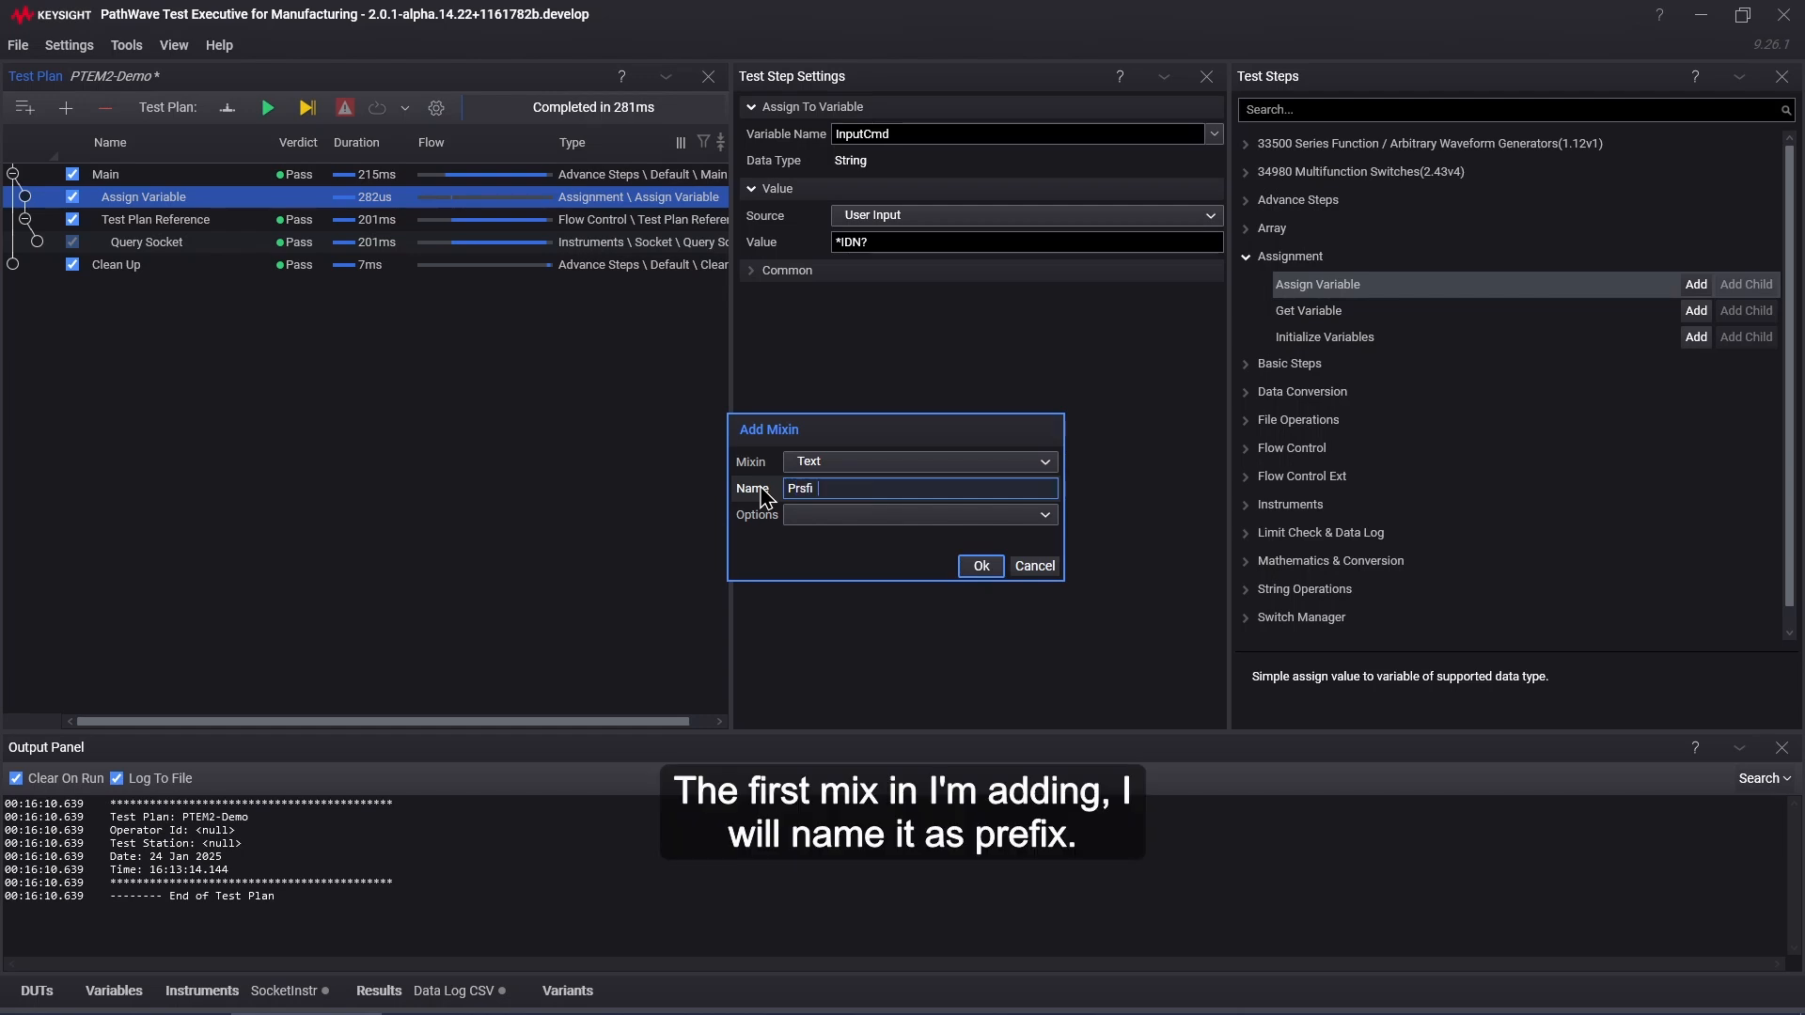
key("BackSpace")
key("BackSpace")
key("BackSpace")
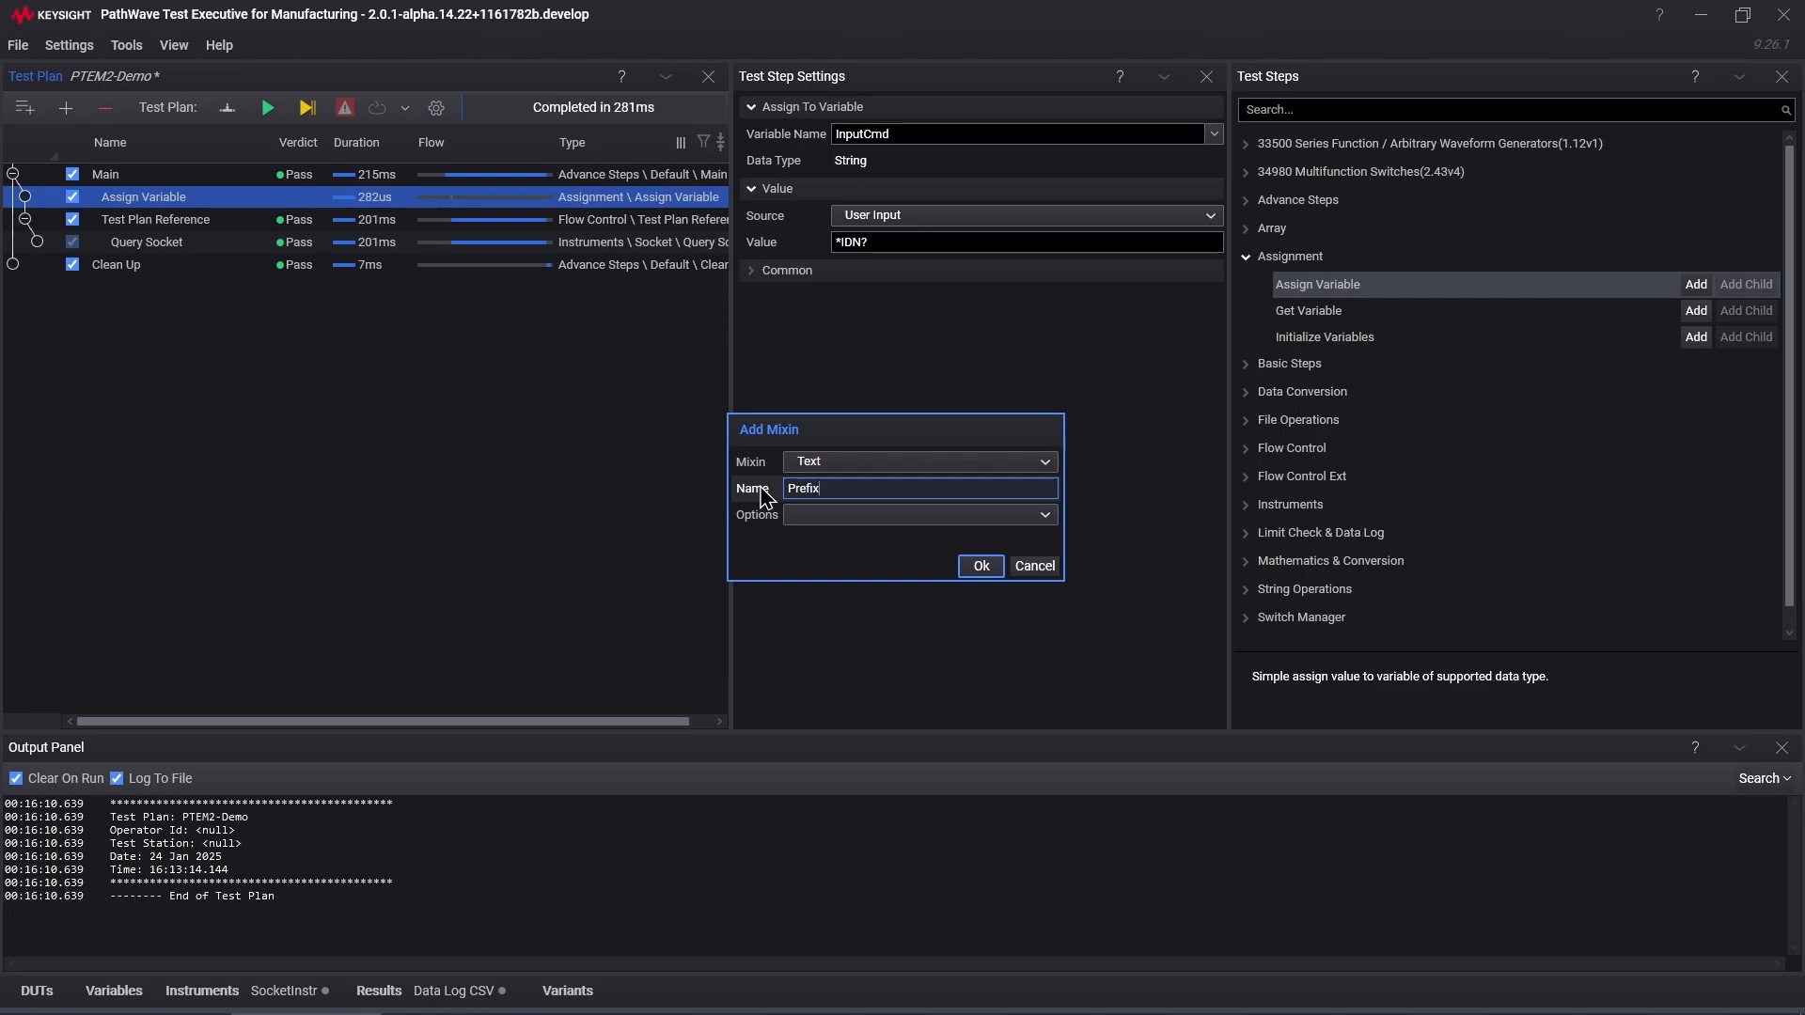
left_click(981, 566)
right_click(874, 410)
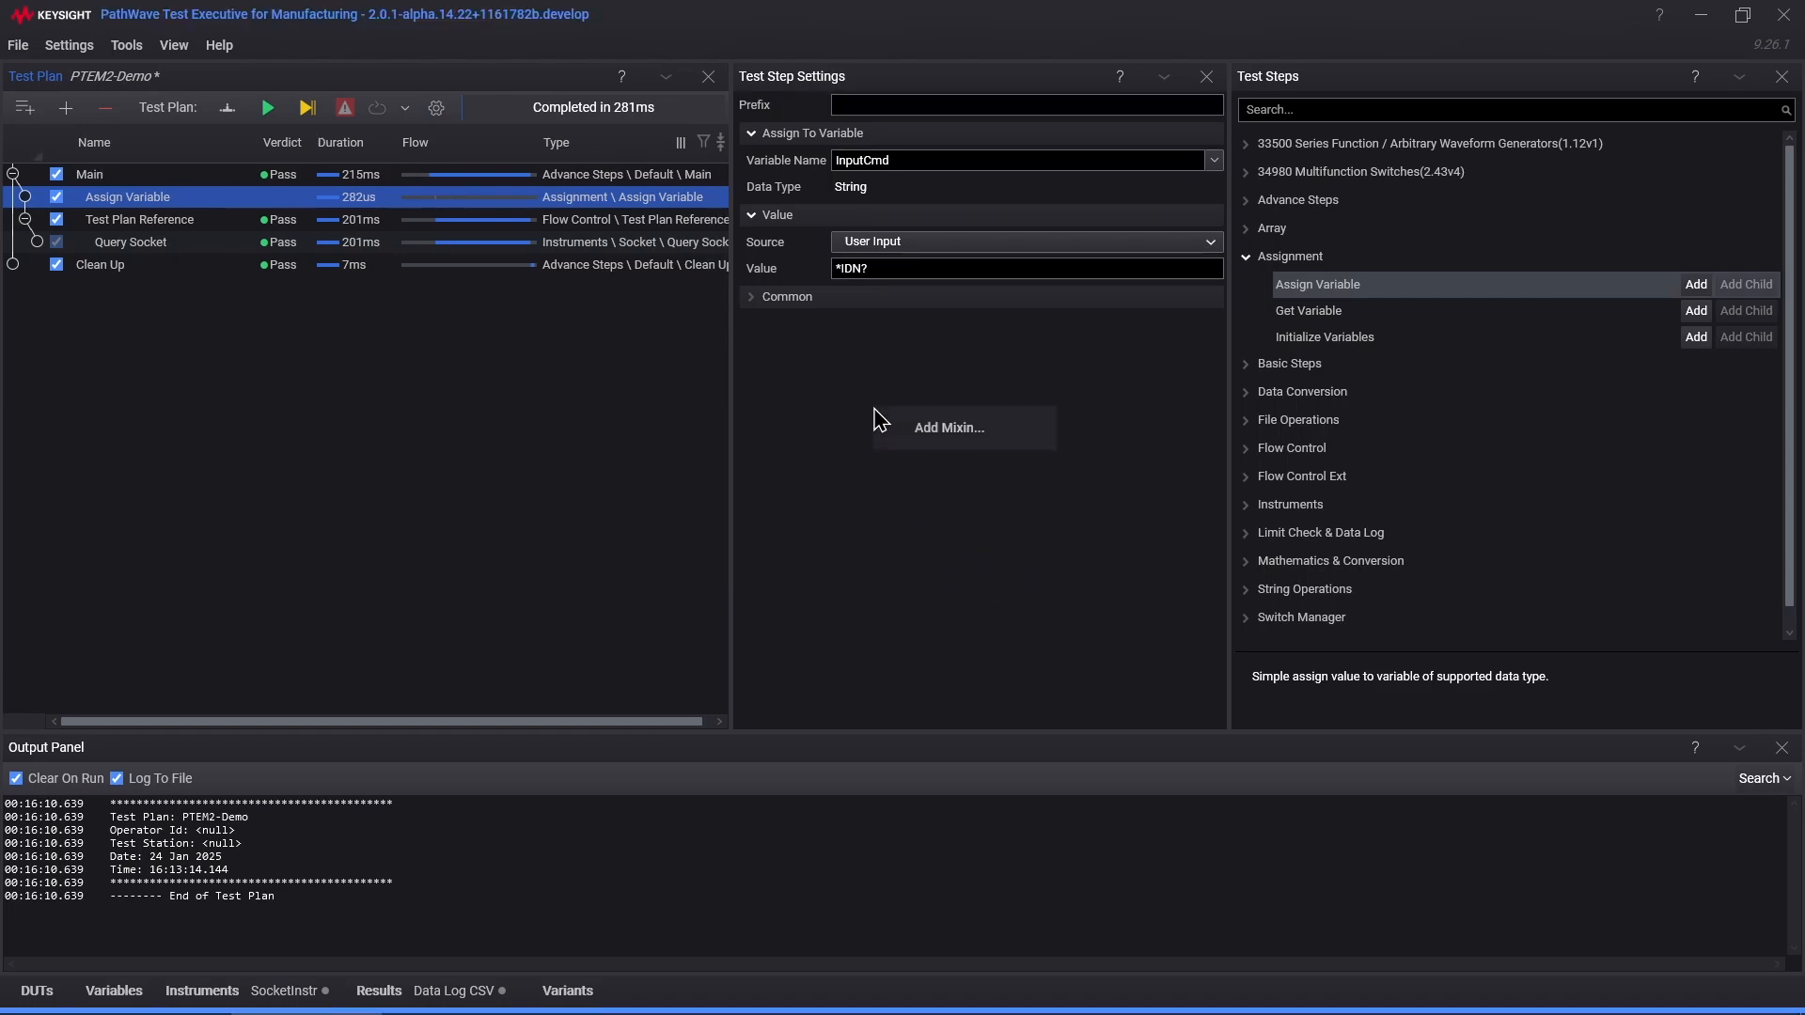
left_click(919, 436)
left_click(858, 461)
left_click(849, 528)
double_click(846, 488)
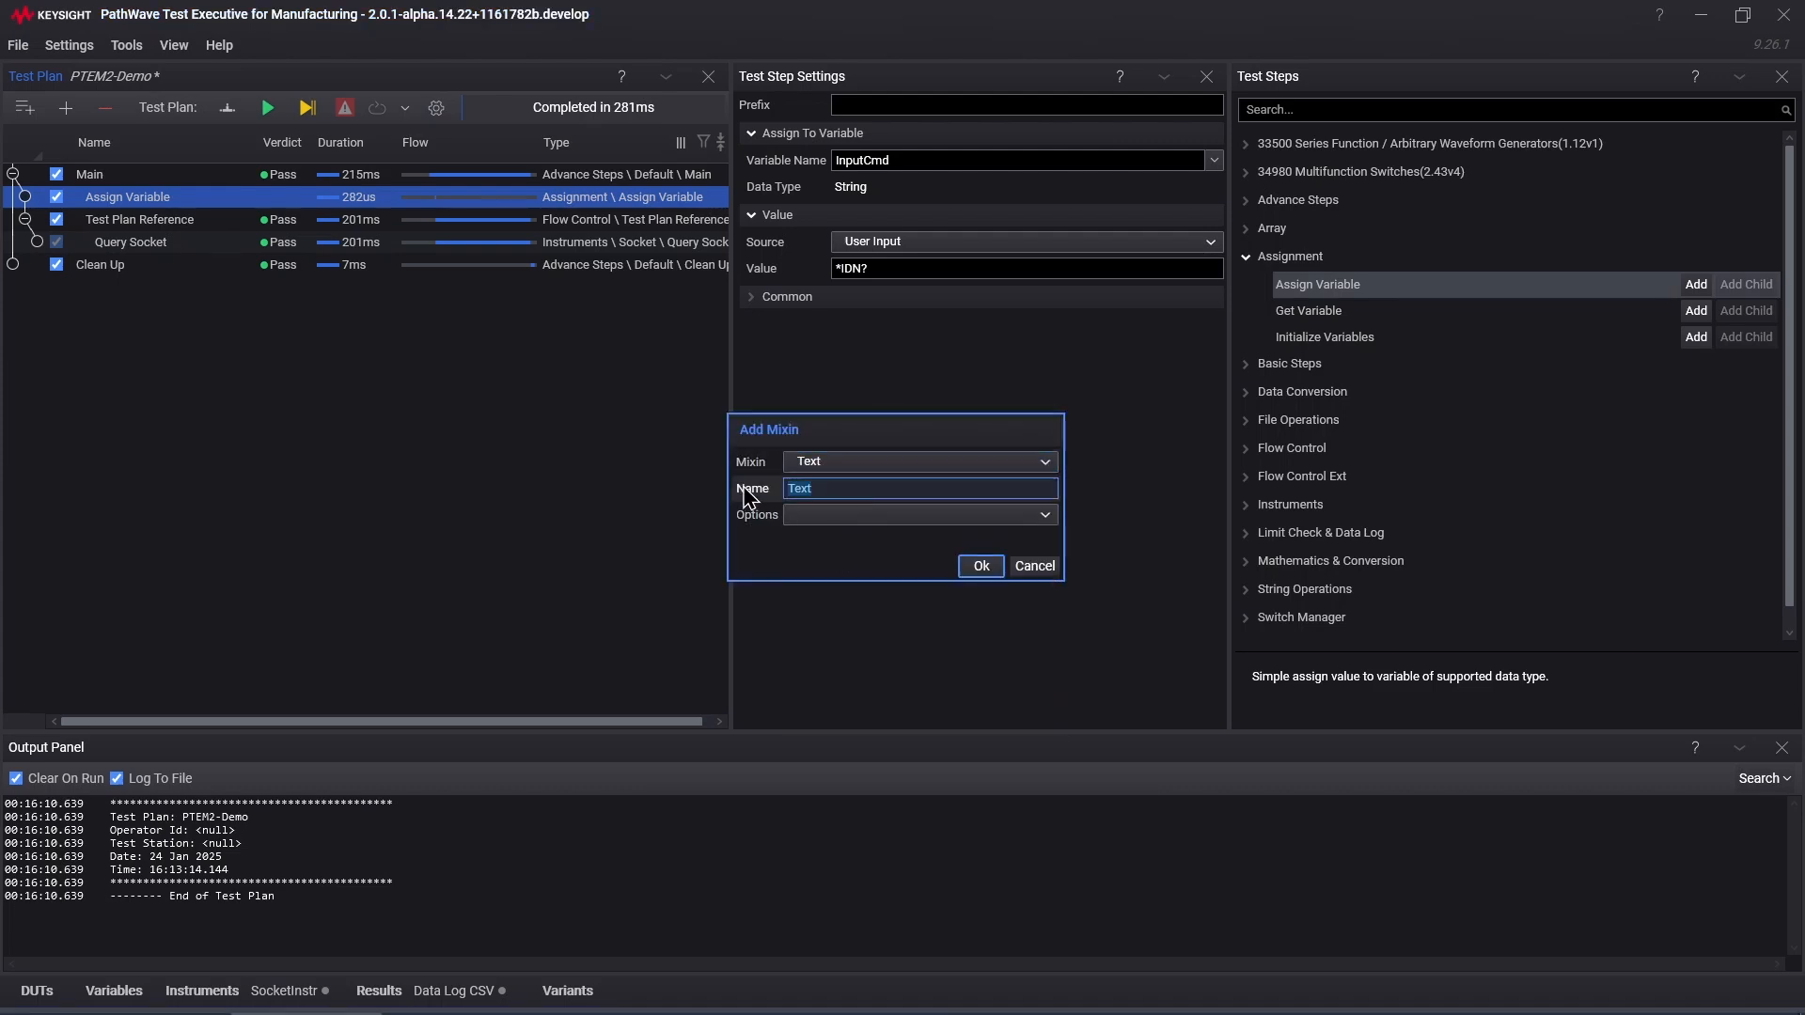
type("Suffix")
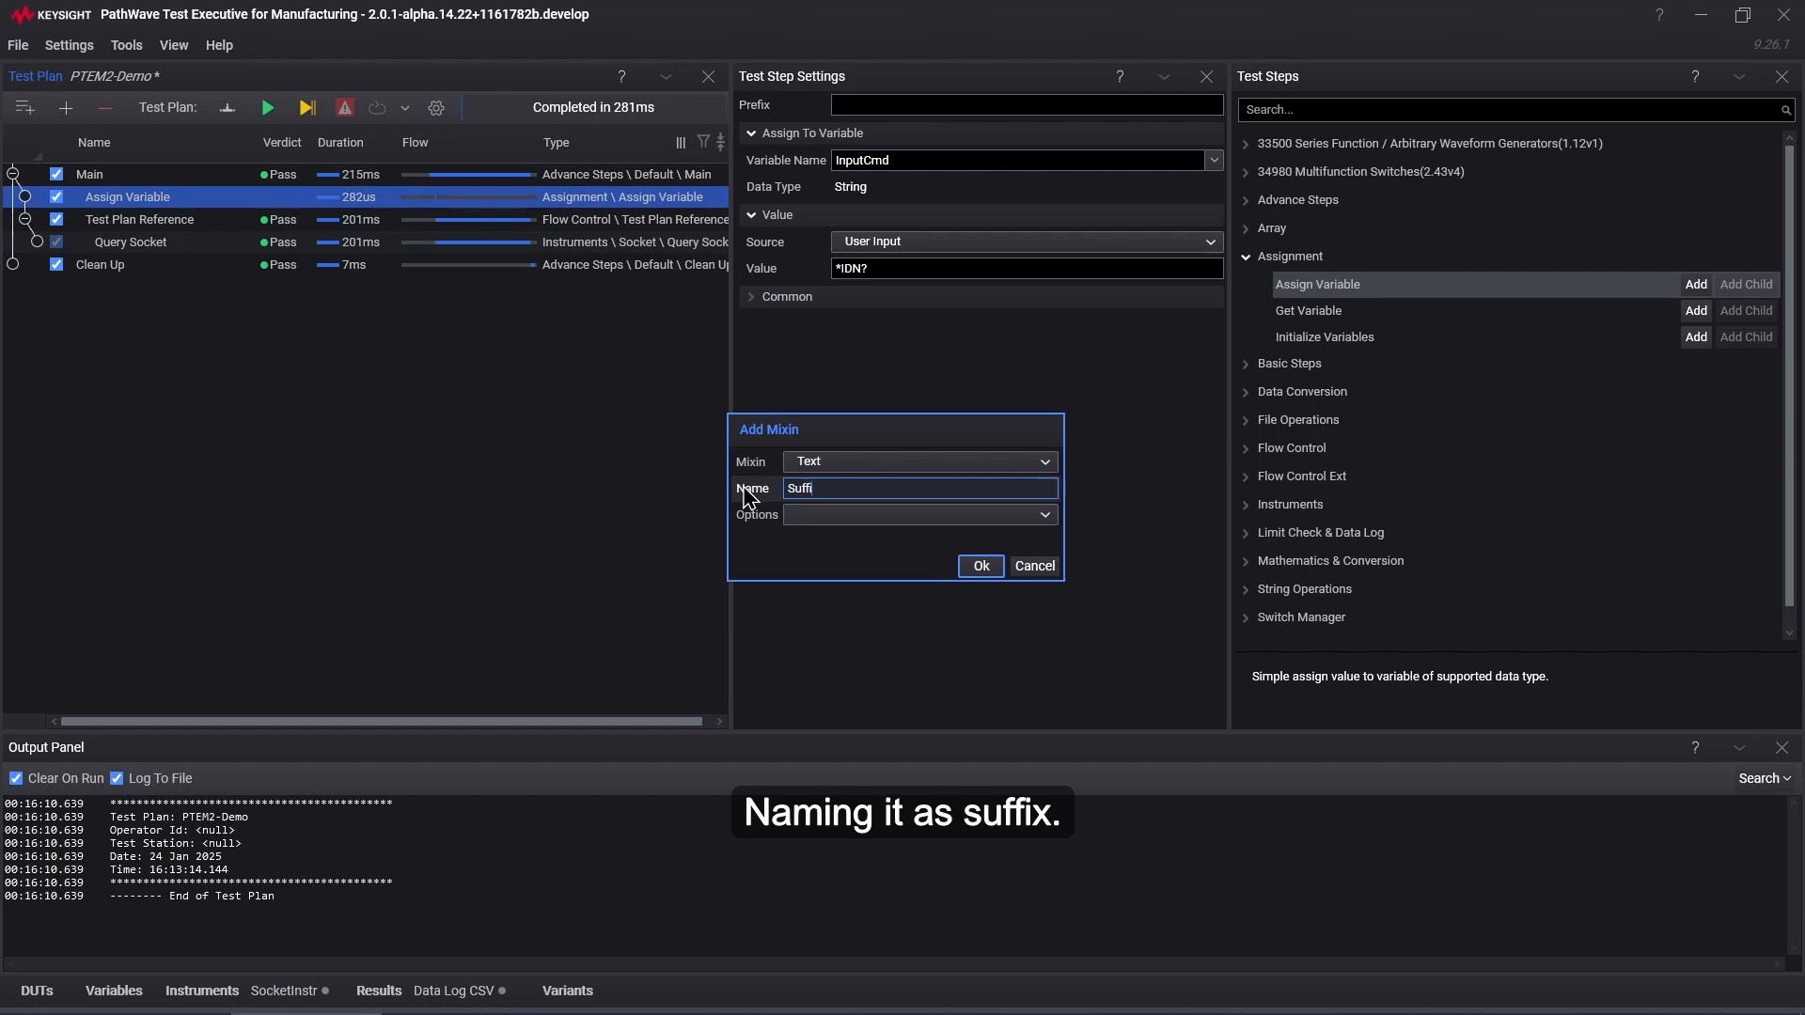
left_click(982, 565)
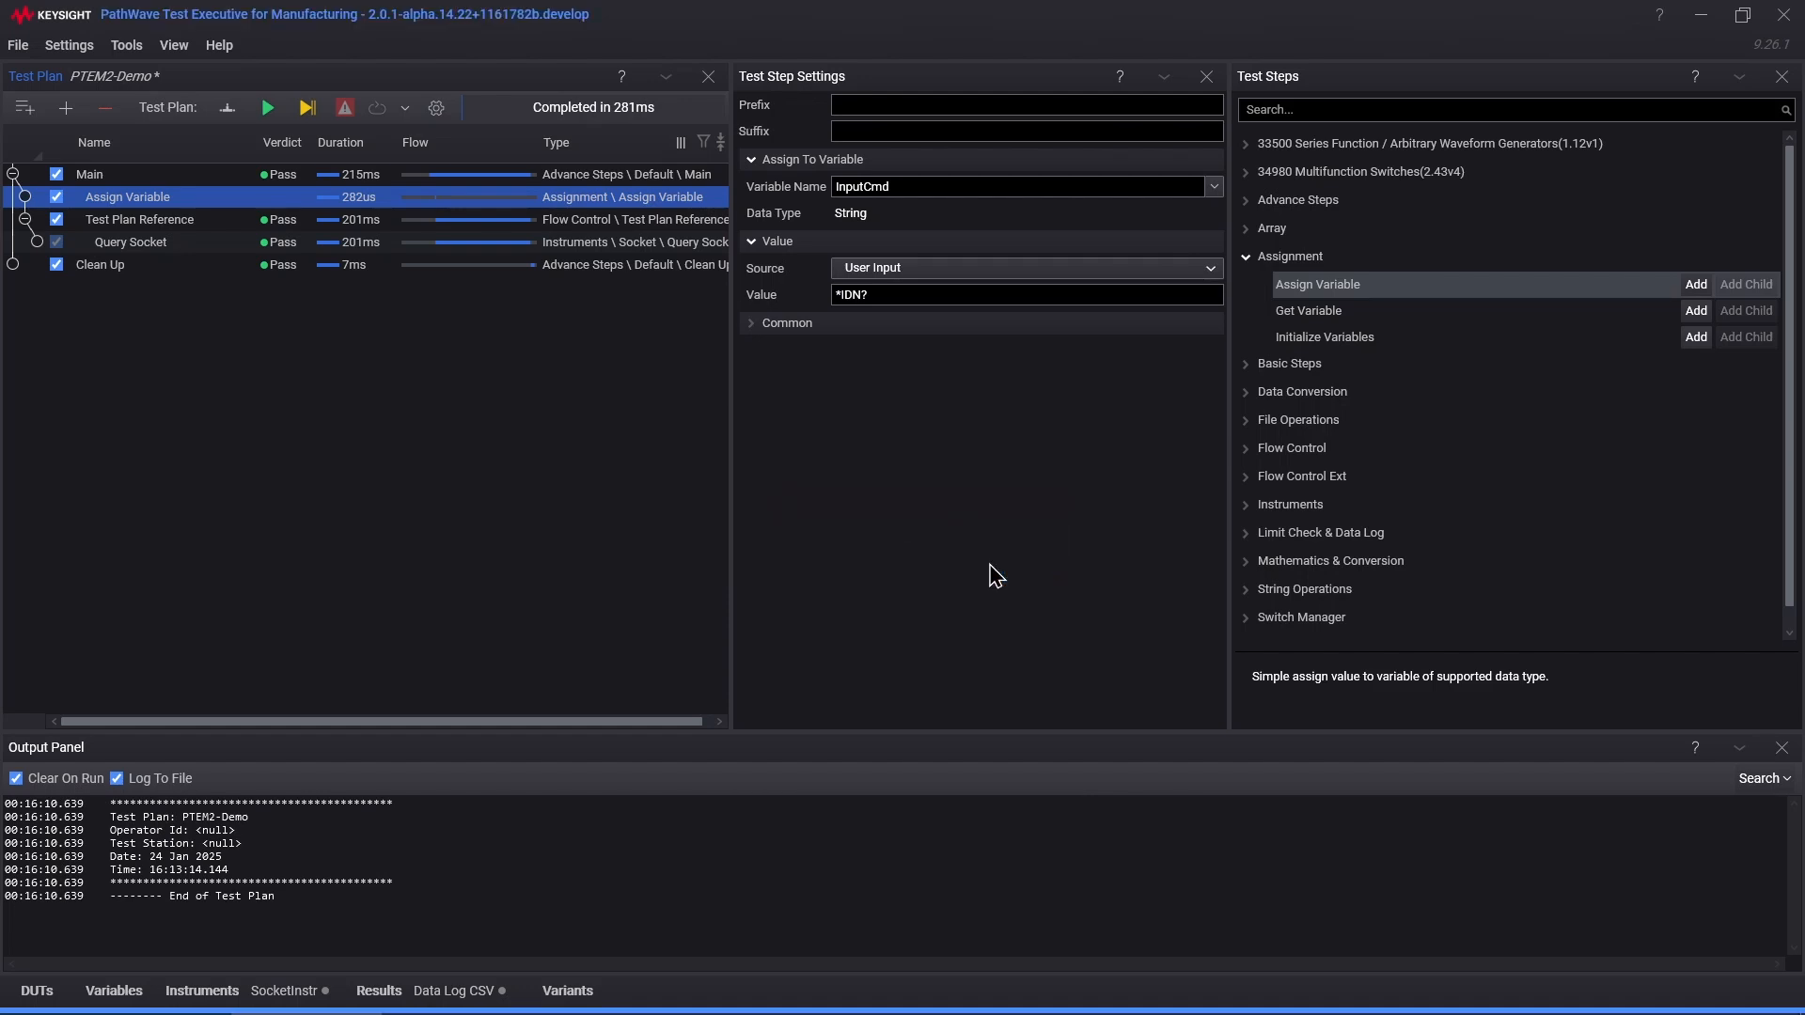
Step: Enter * in the Assign Variable step's Prefix field and ? in its Suffix field
left_click(863, 106)
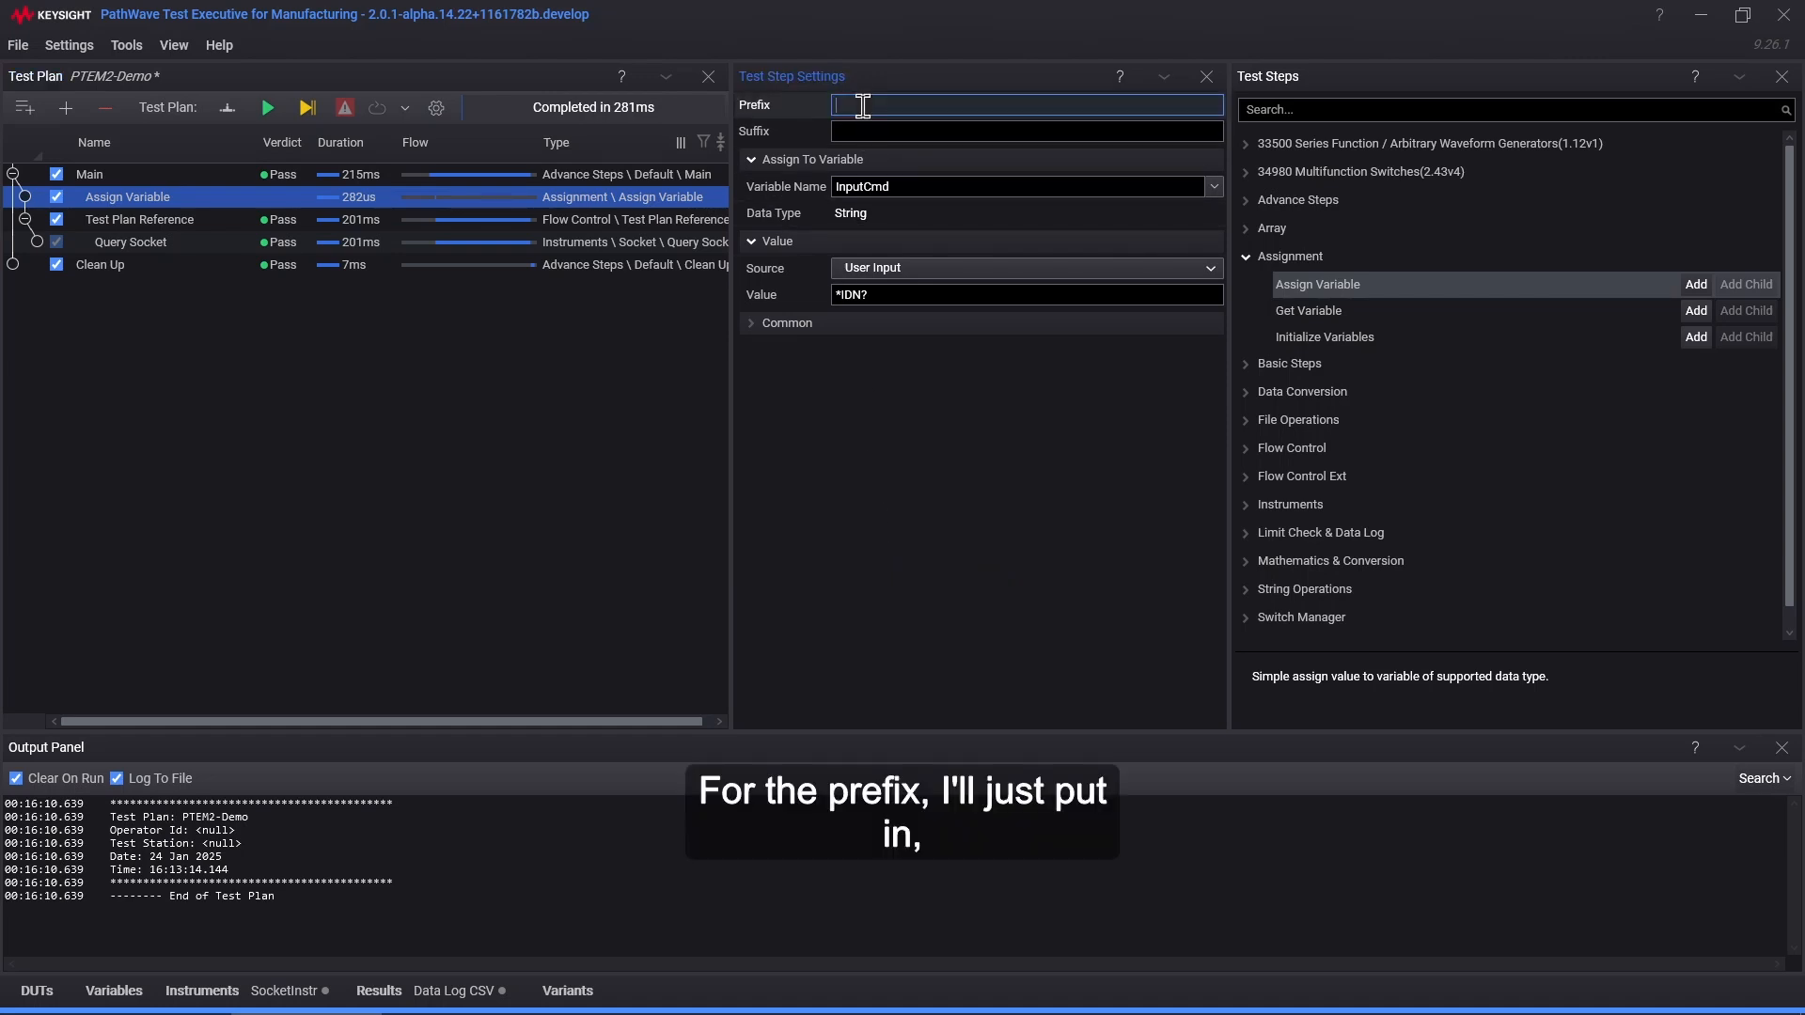
type("*")
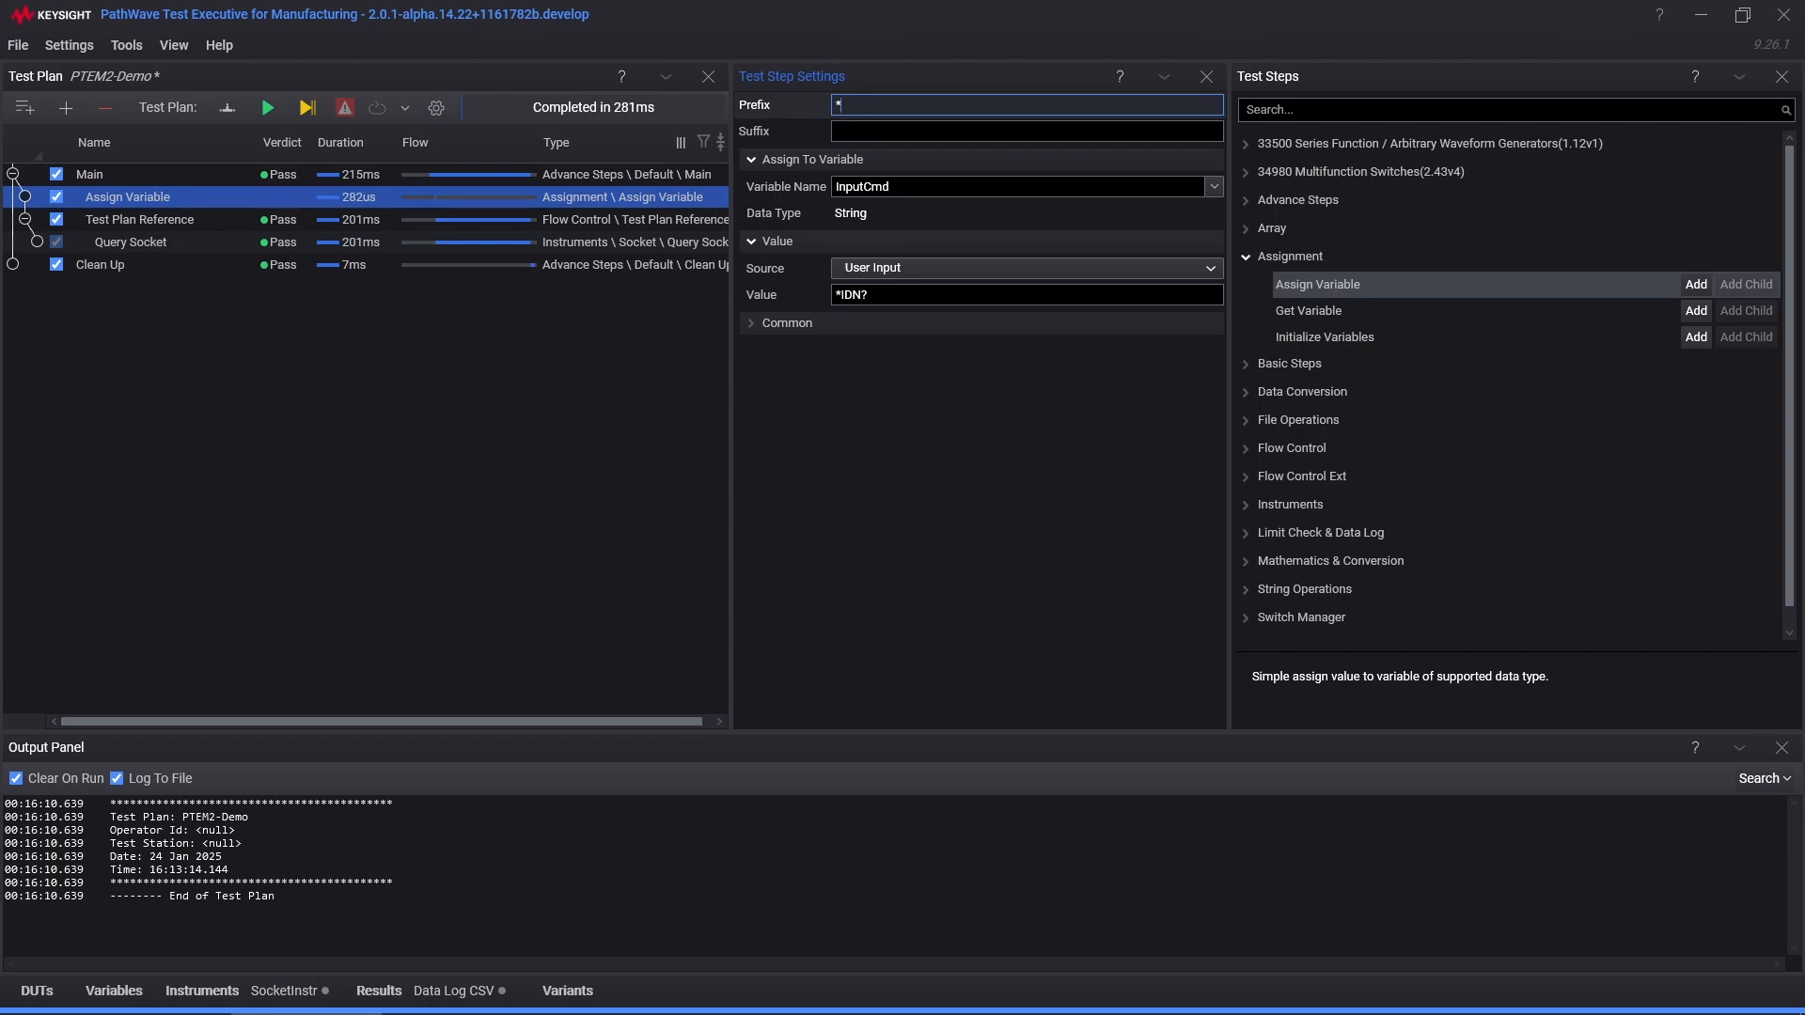
left_click(870, 133)
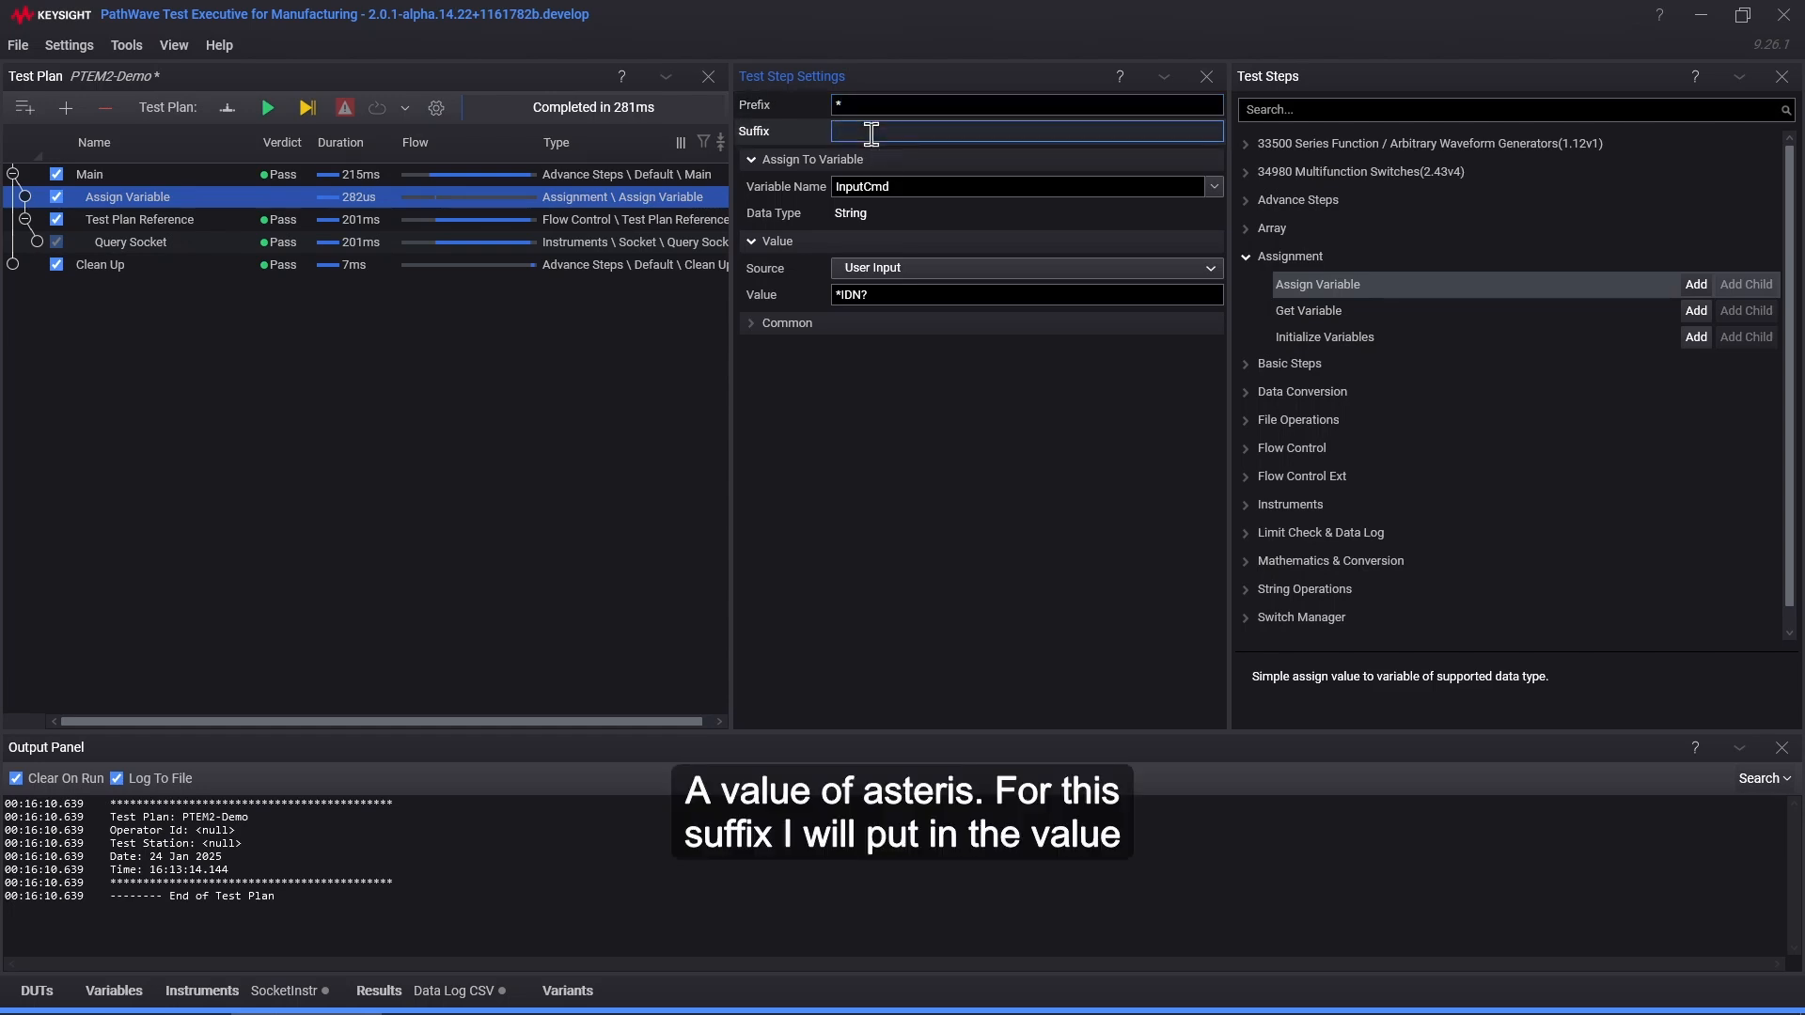
type("?")
left_click(902, 457)
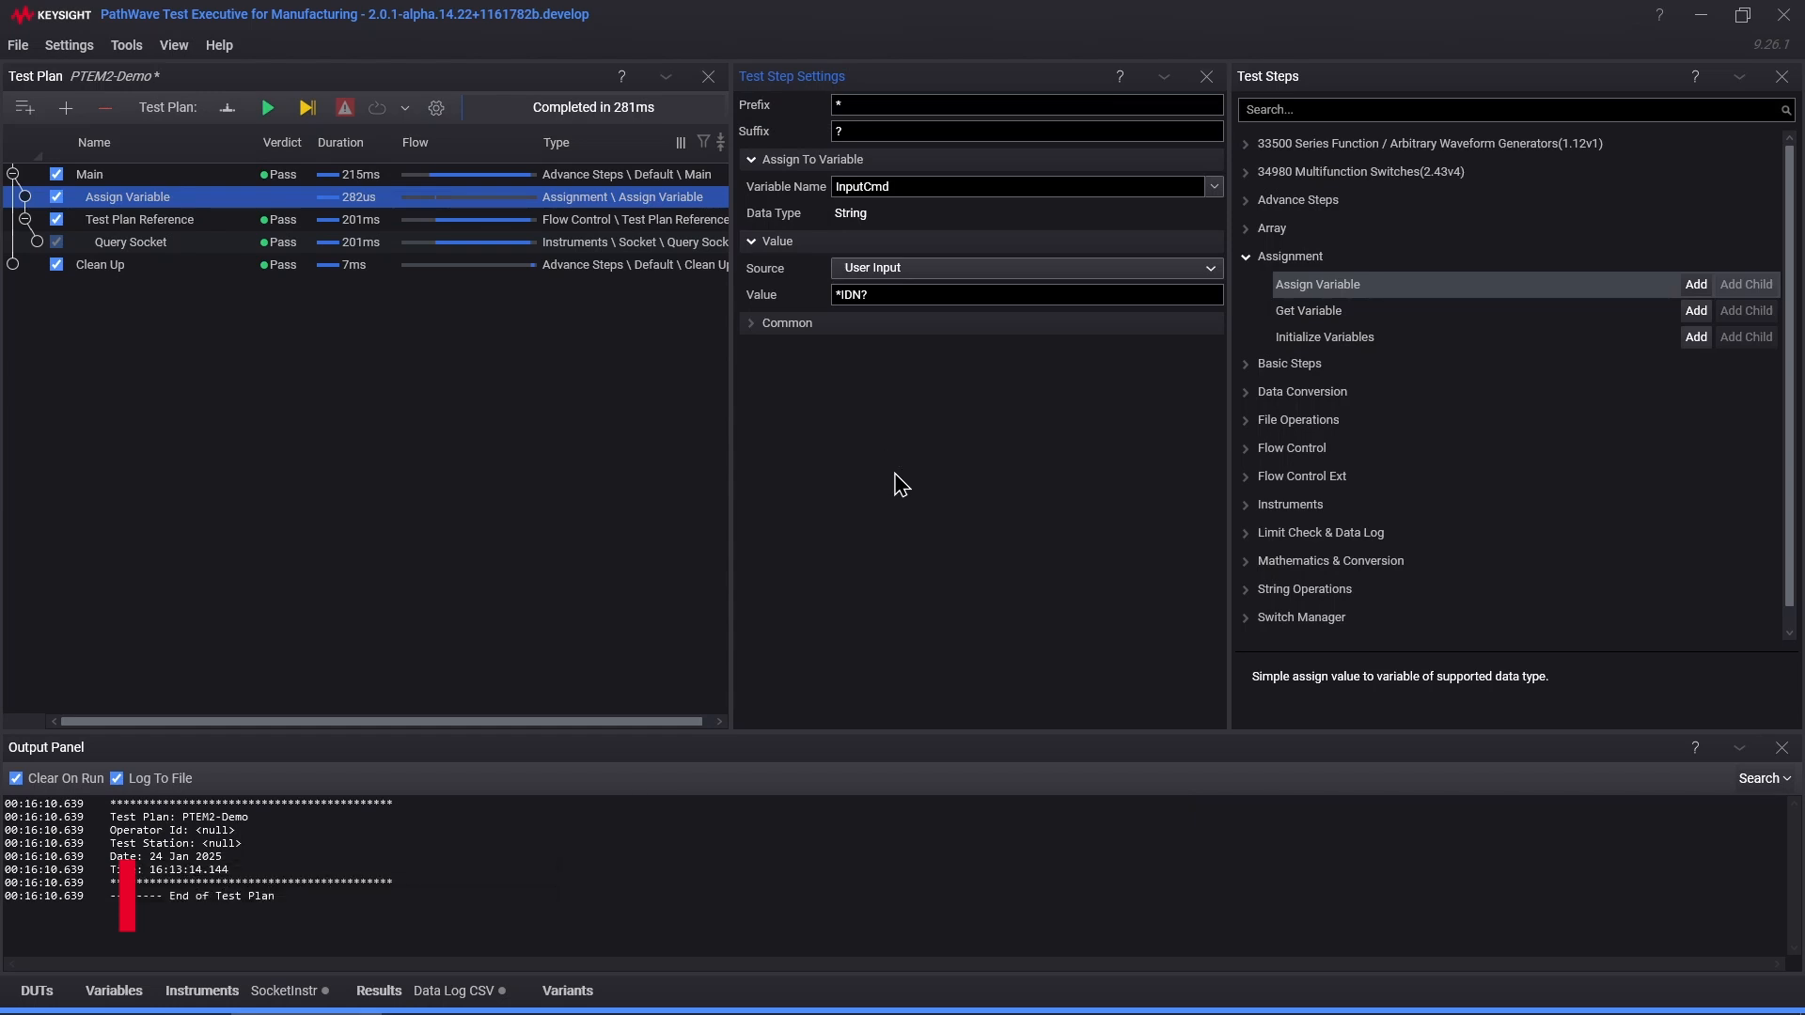
Step: Replace the hard-coded *IDN? value with the expression {Prefix}IDN{Suffix}
right_click(814, 300)
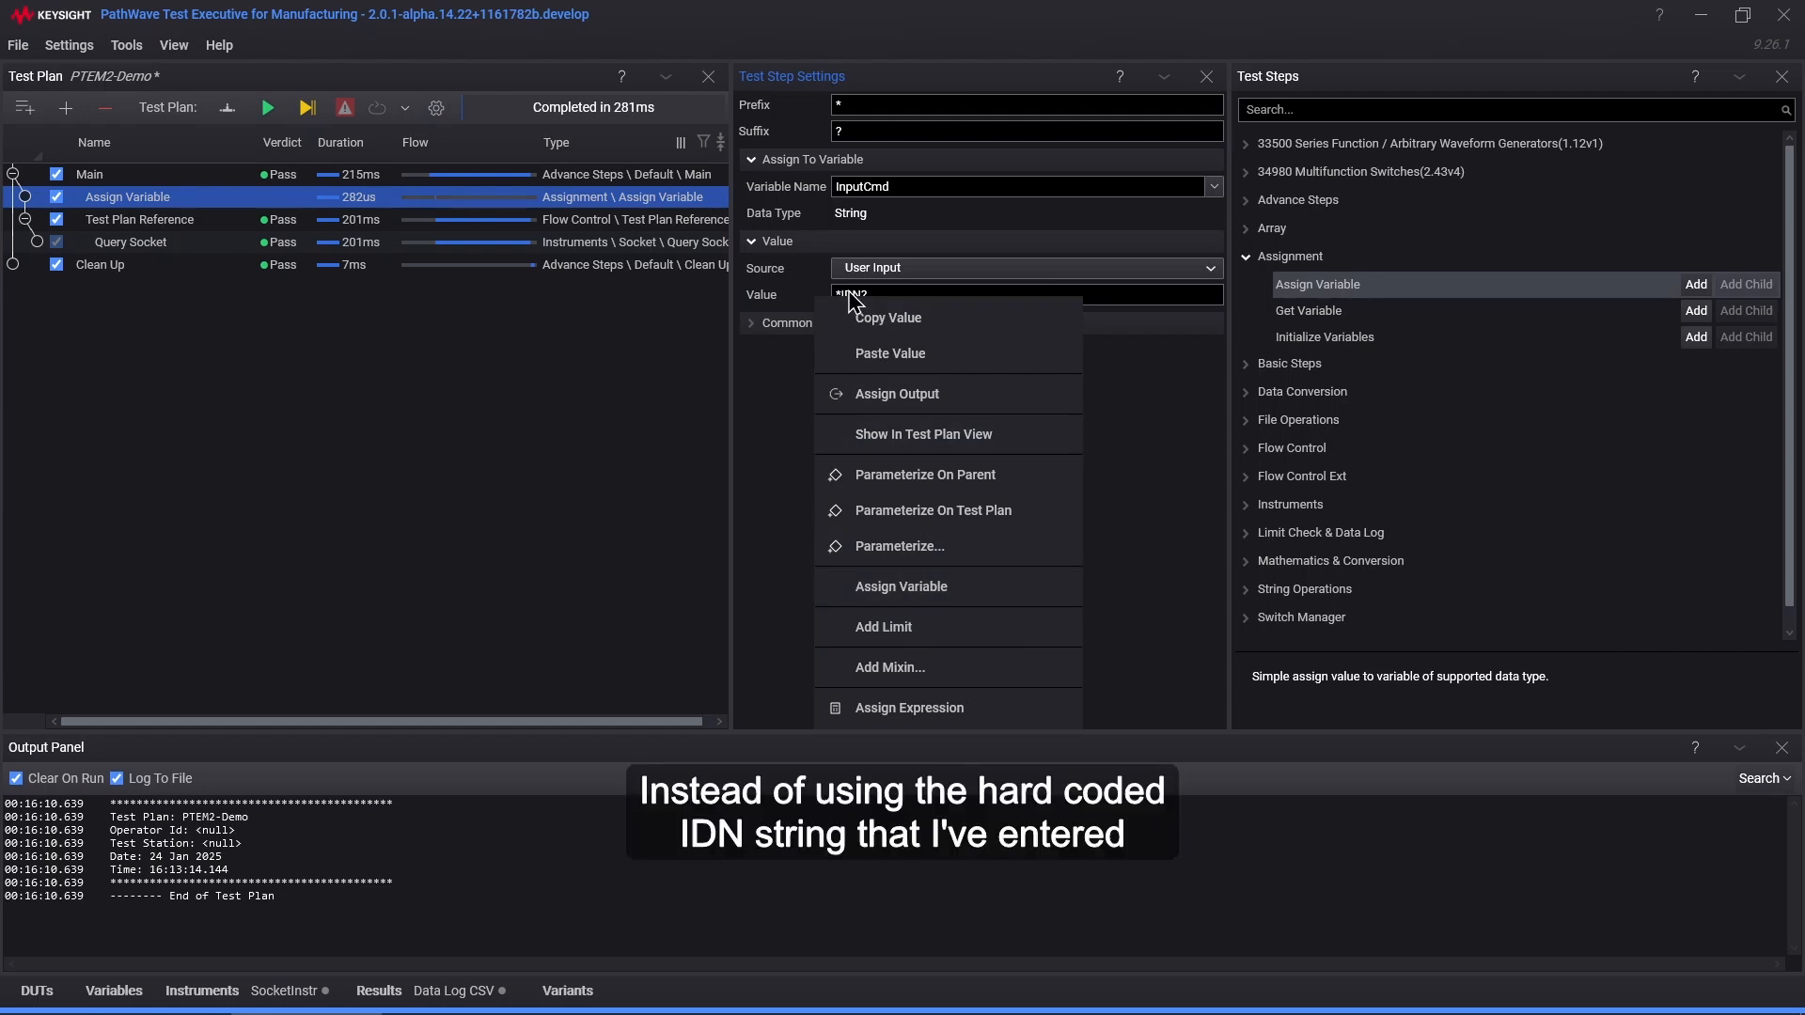
left_click(1131, 441)
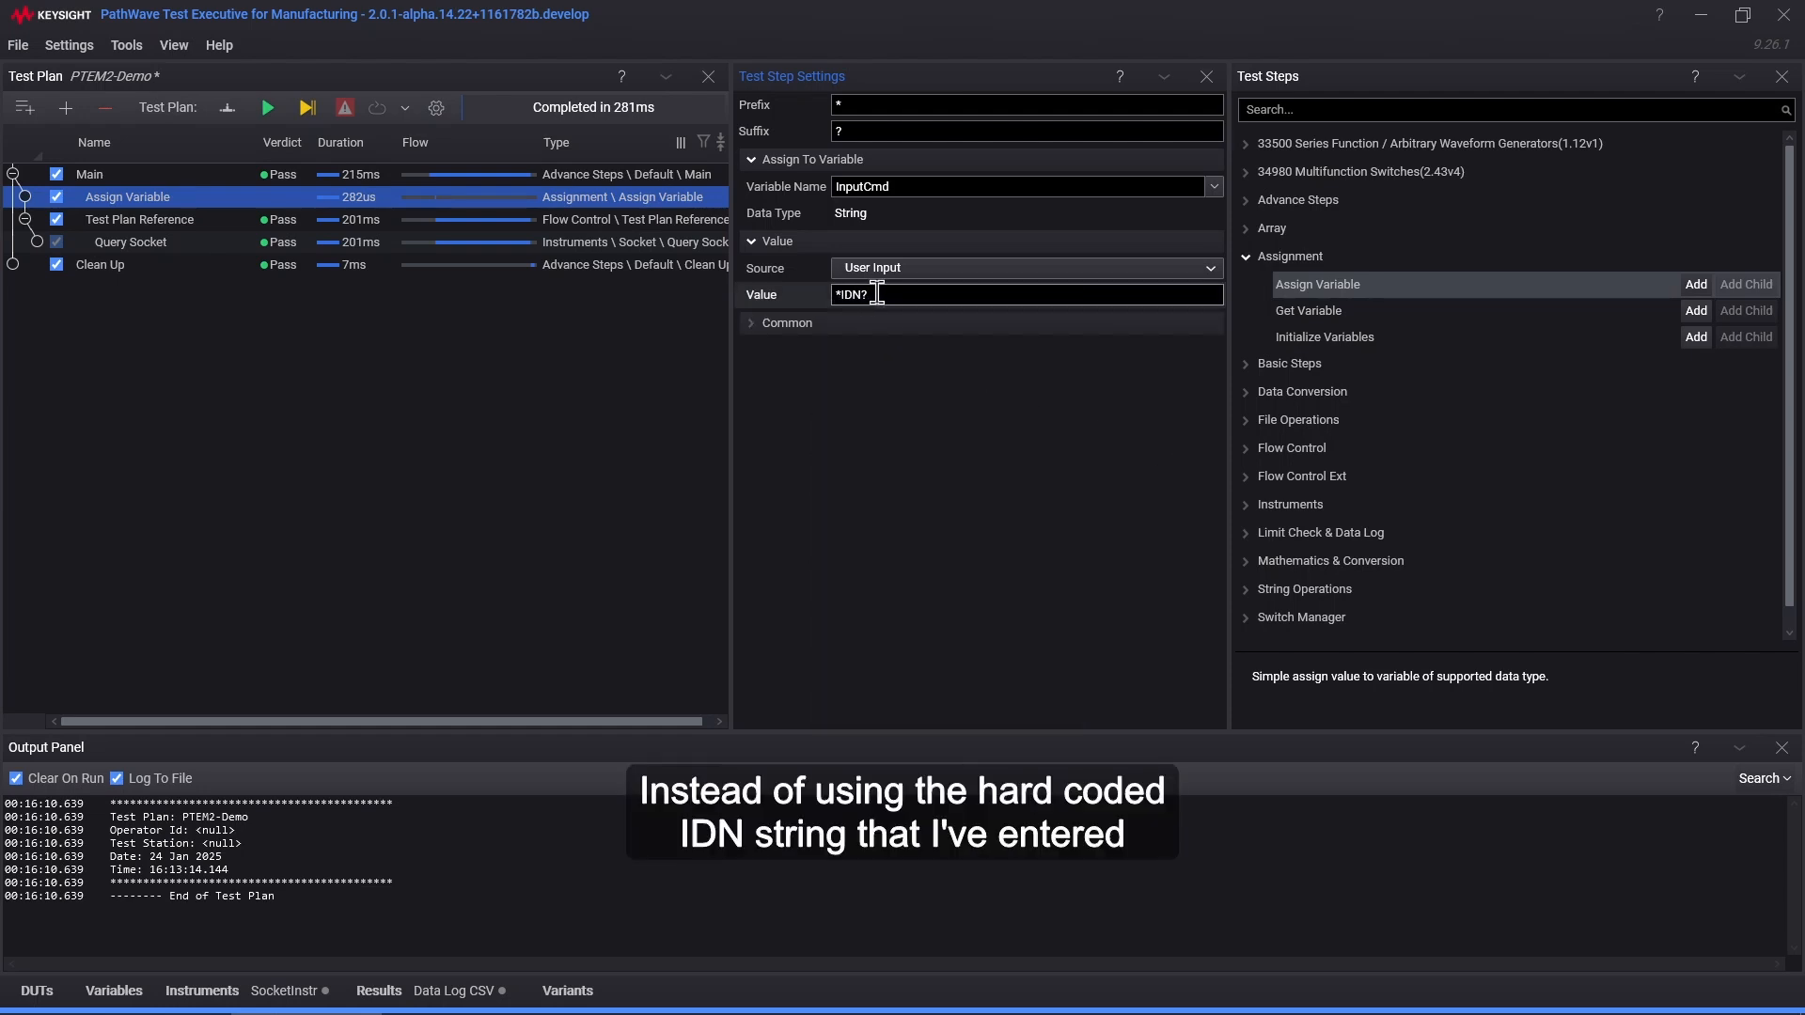
right_click(816, 298)
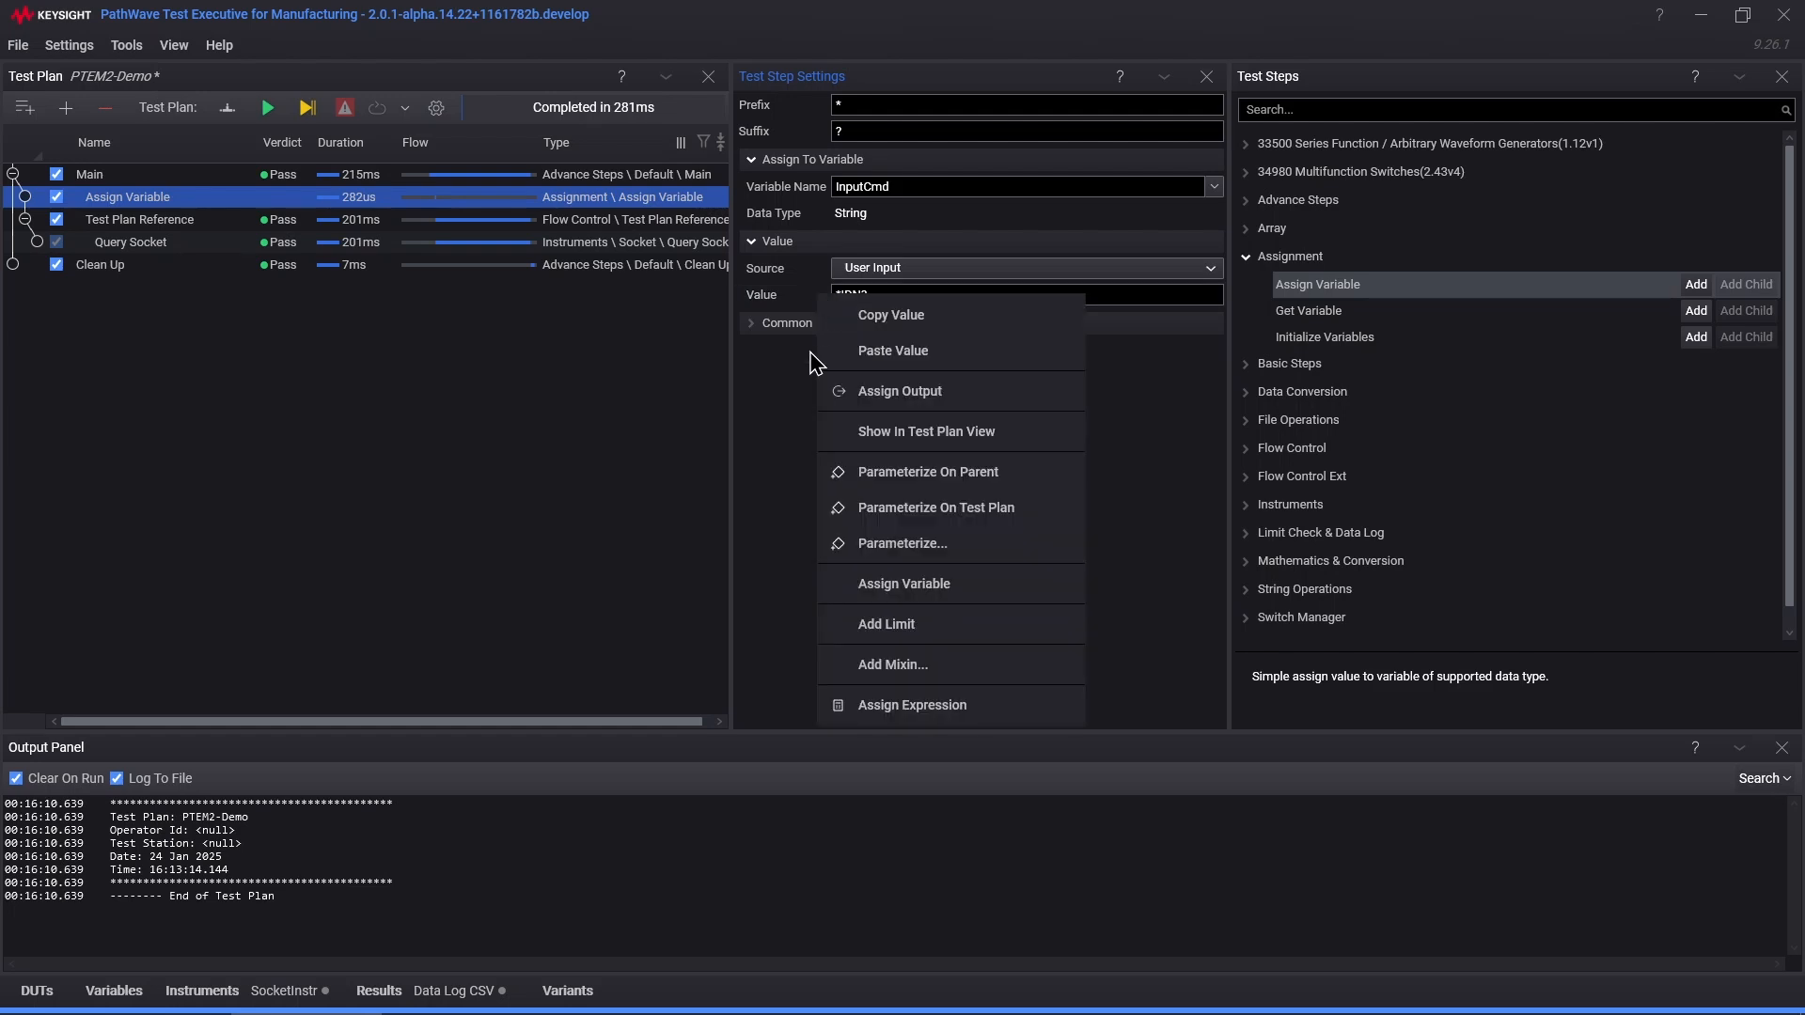
left_click(885, 707)
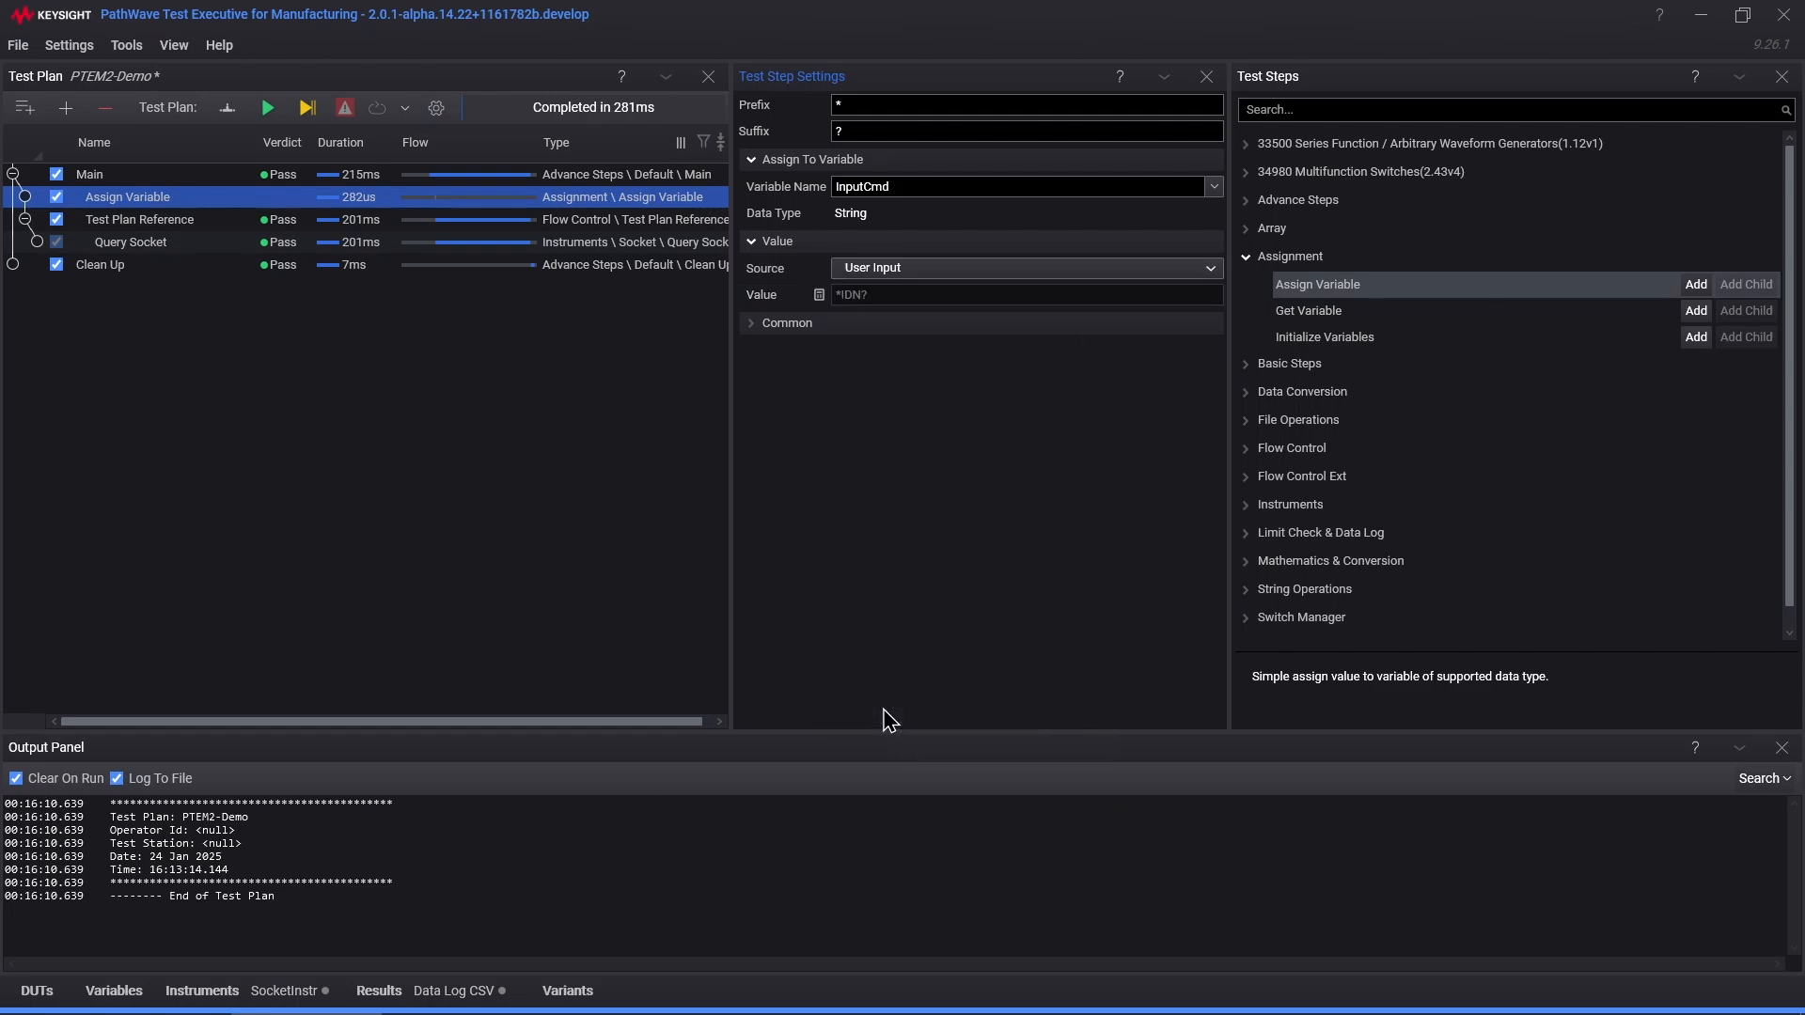
left_click(888, 293)
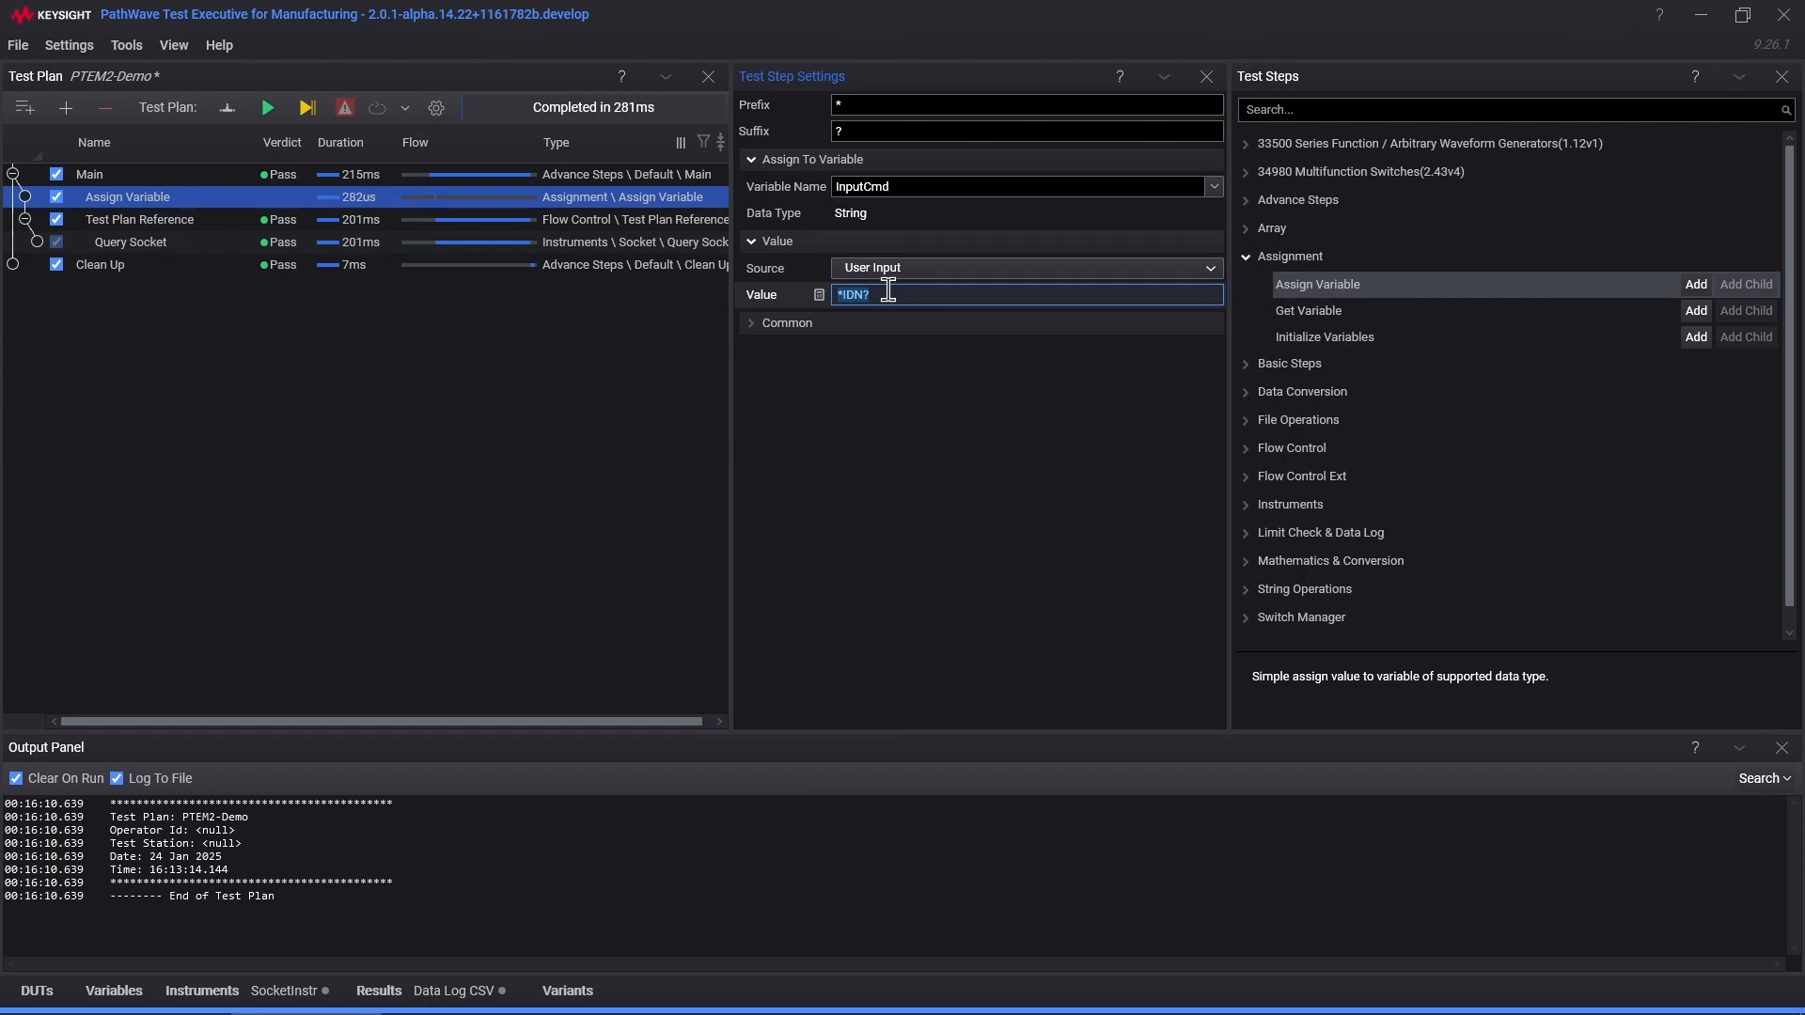
key("BackSpace")
type("{")
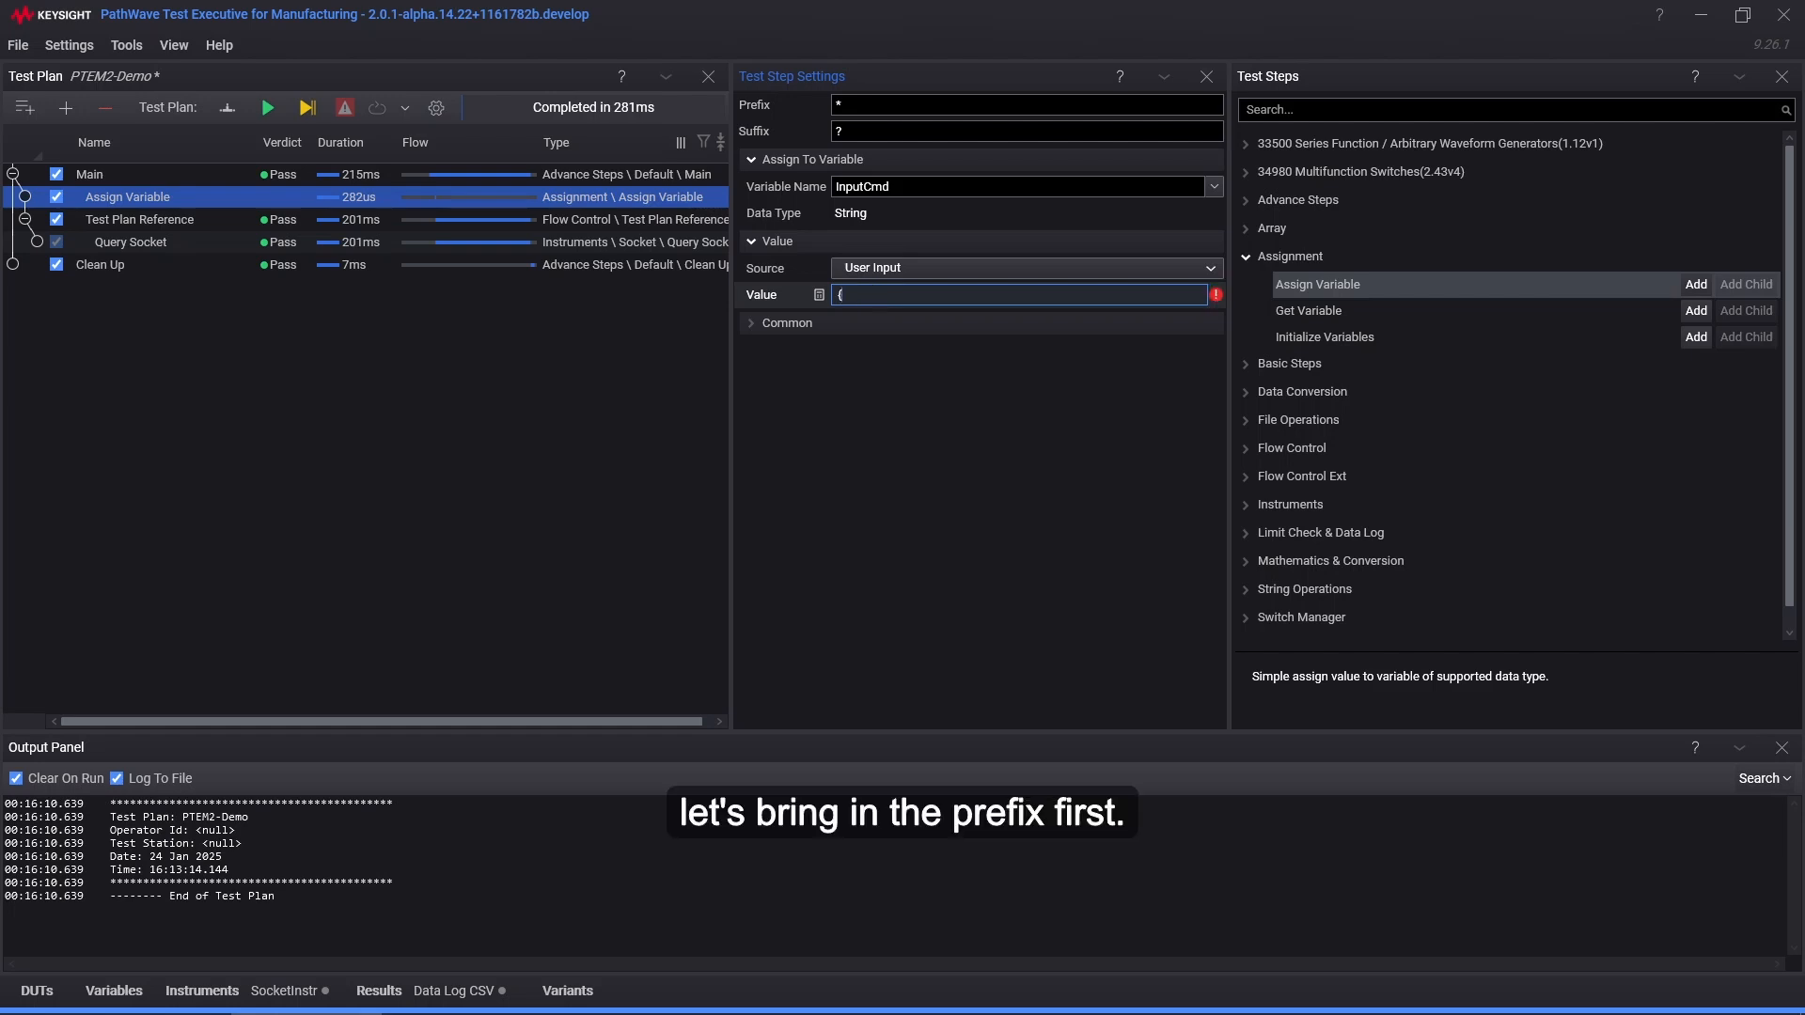
type("Prefix}IDN")
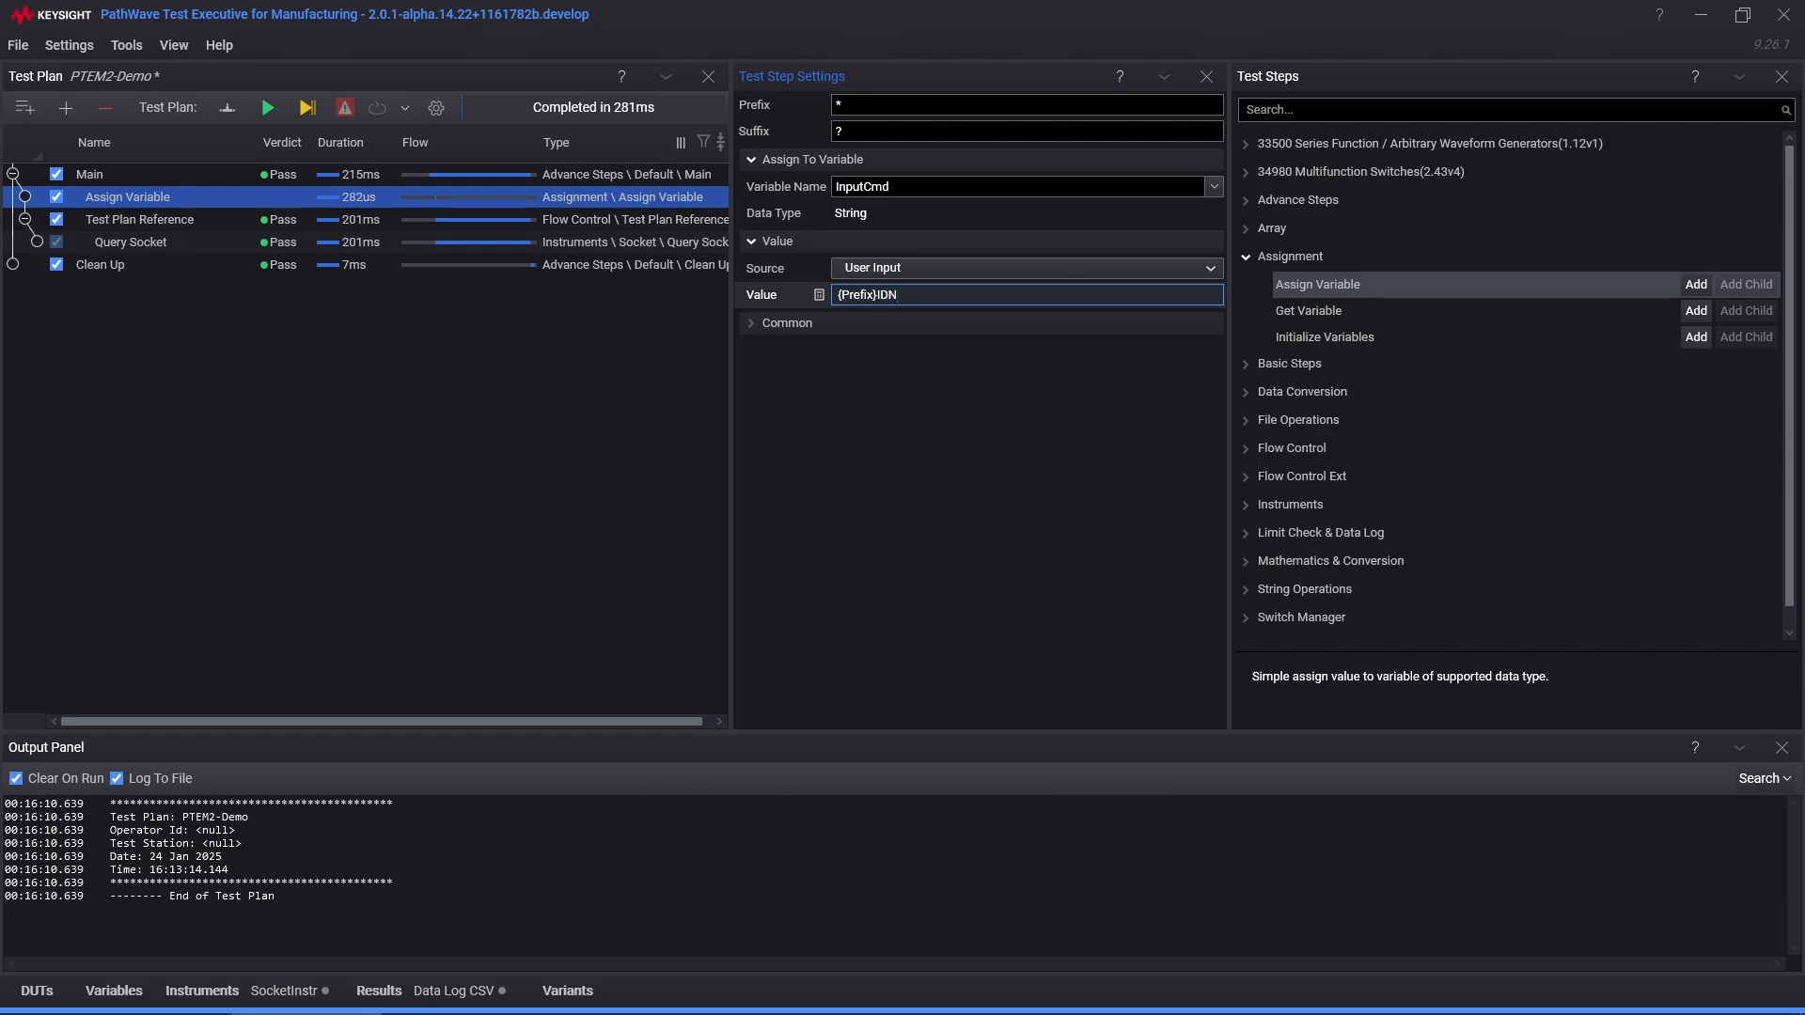
type("{")
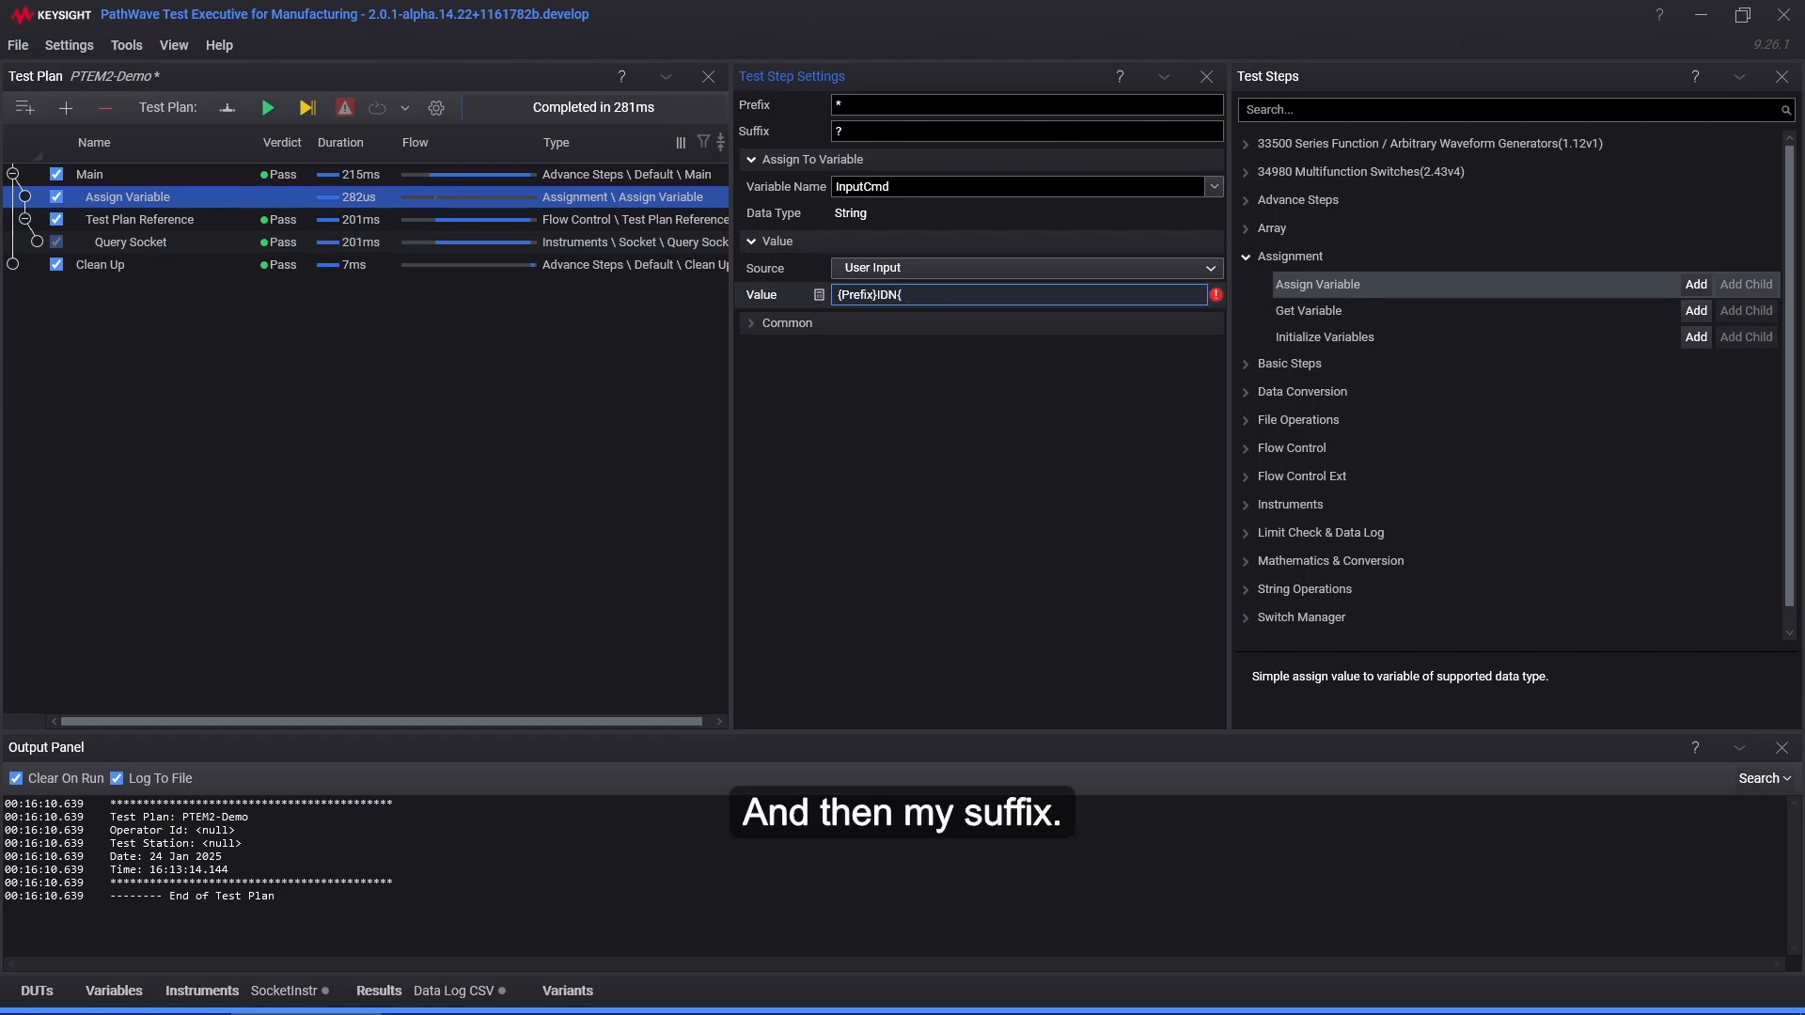
type("Suffix}")
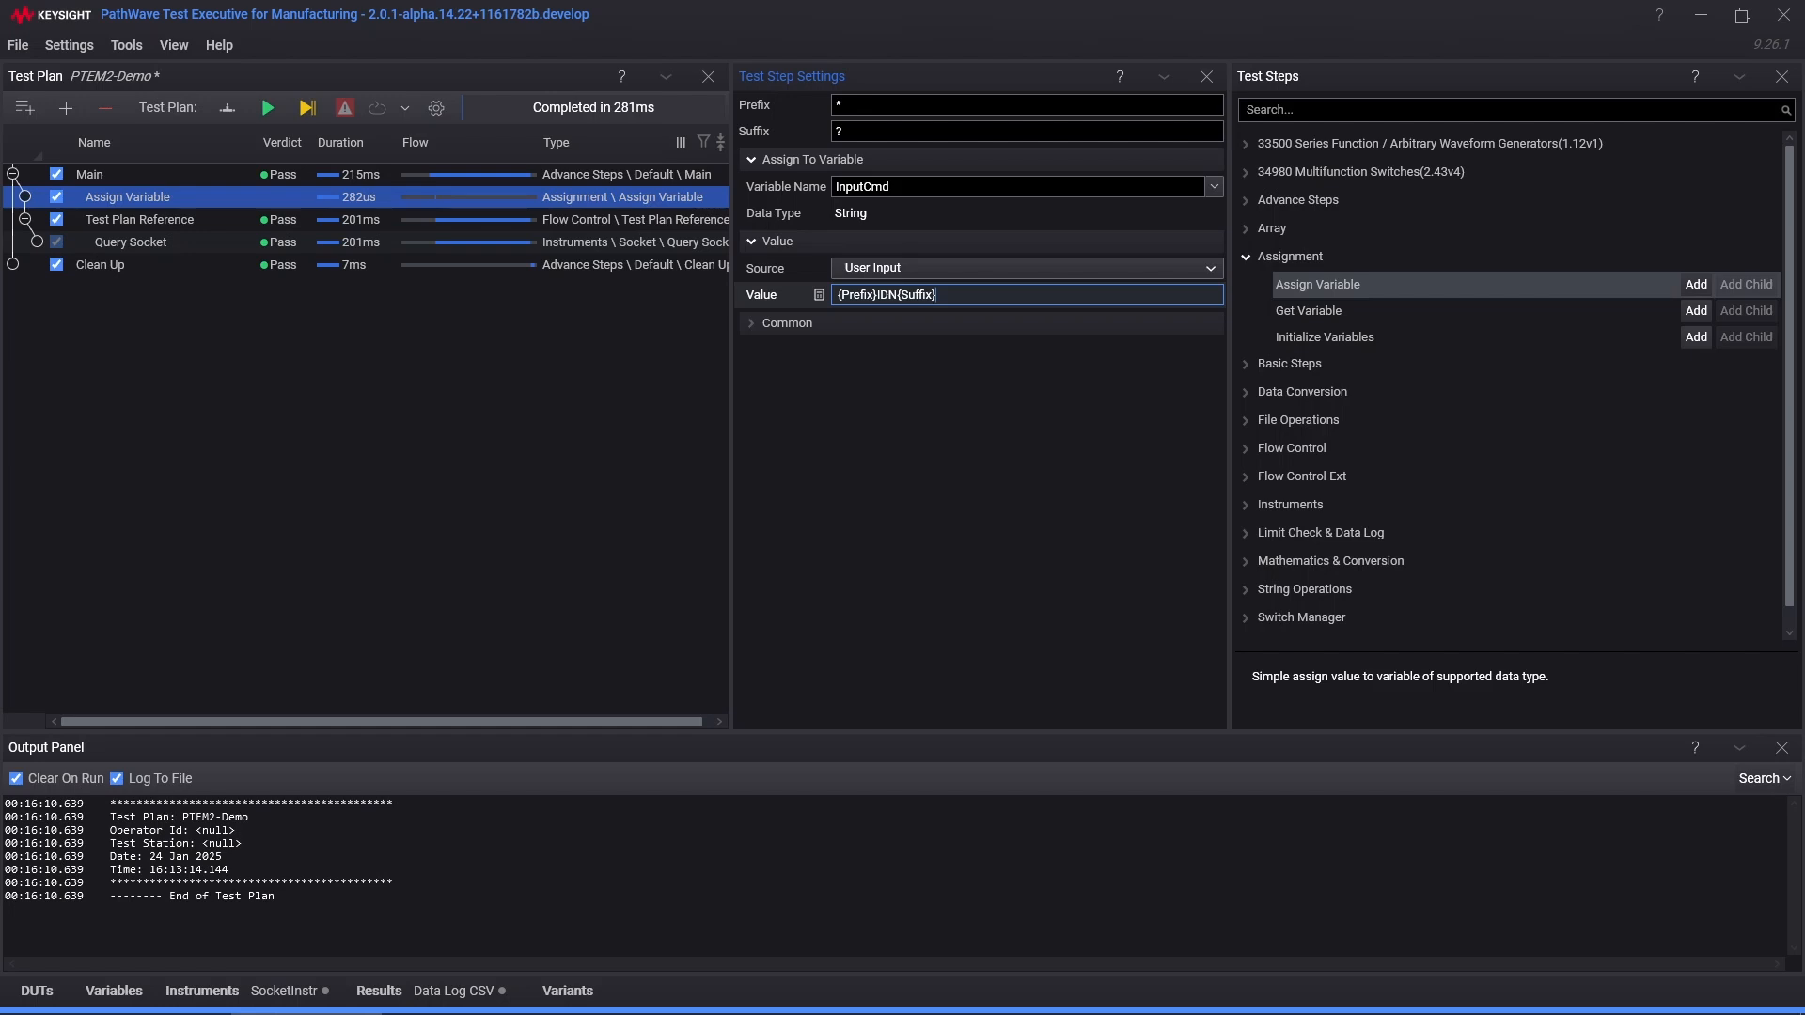
key("Return")
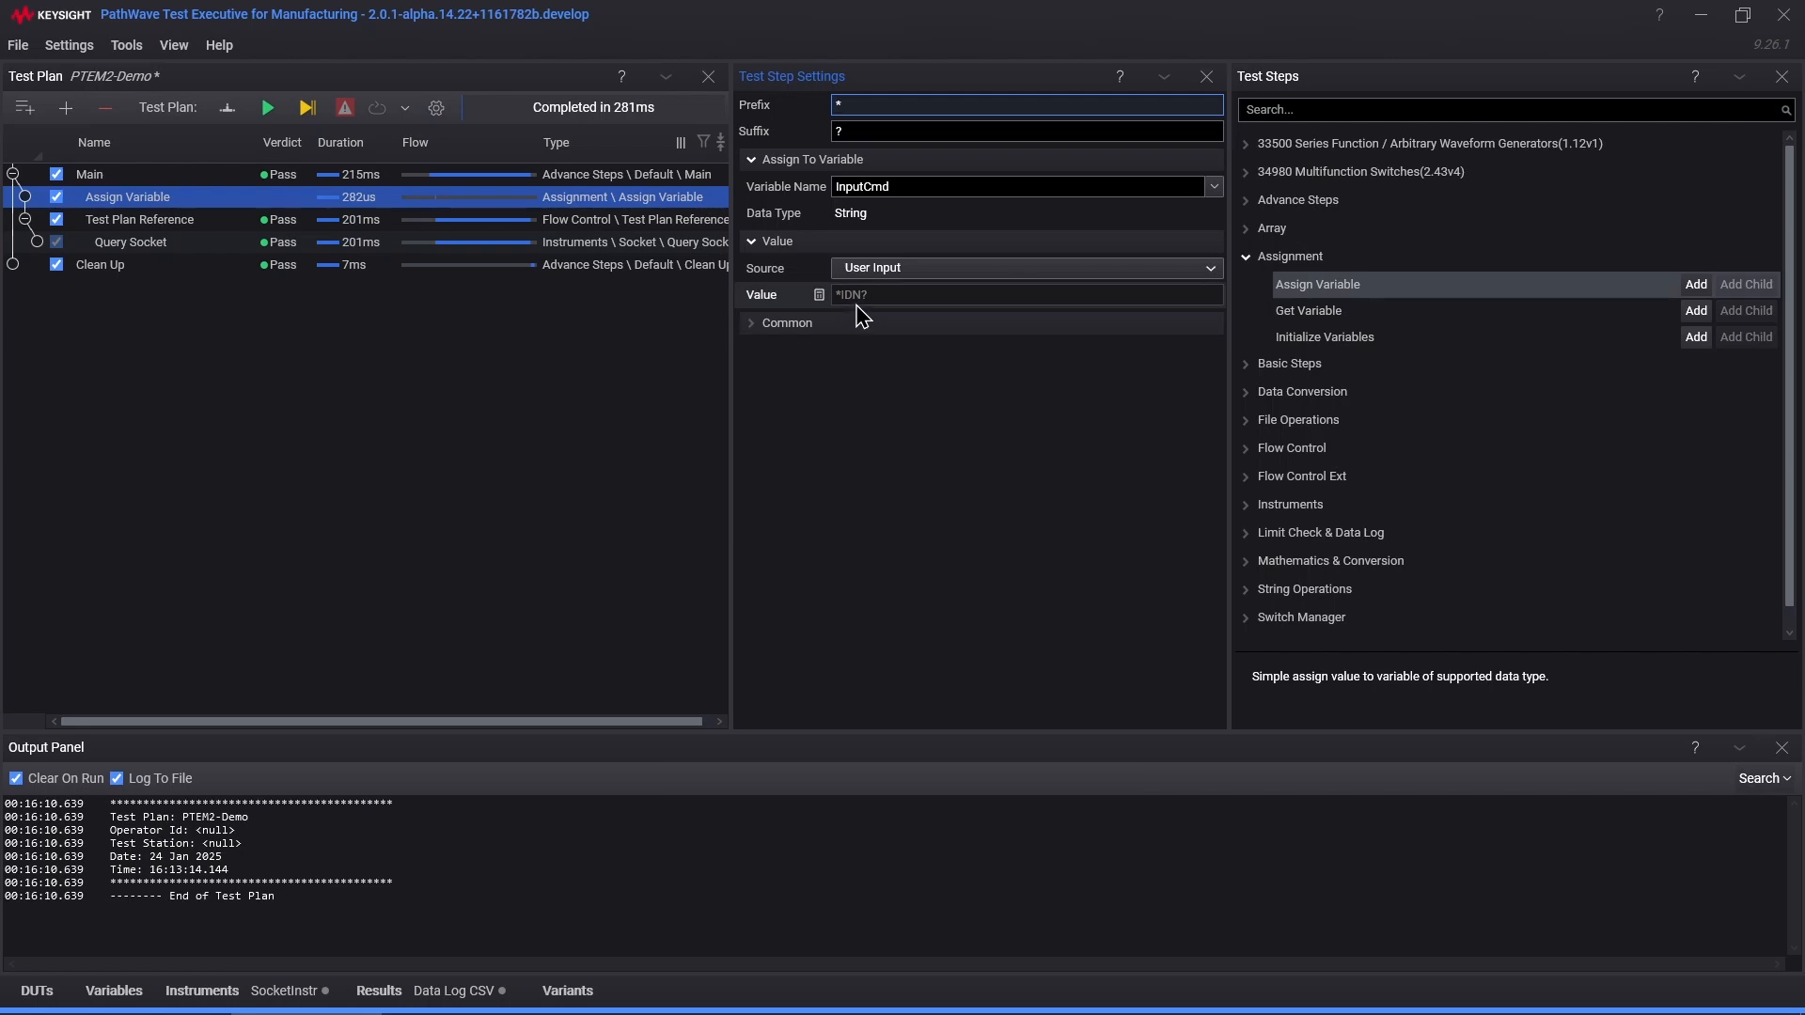
Step: Rerun the plan, check the Query Socket answer, then reselect the Assign Variable step
left_click(269, 110)
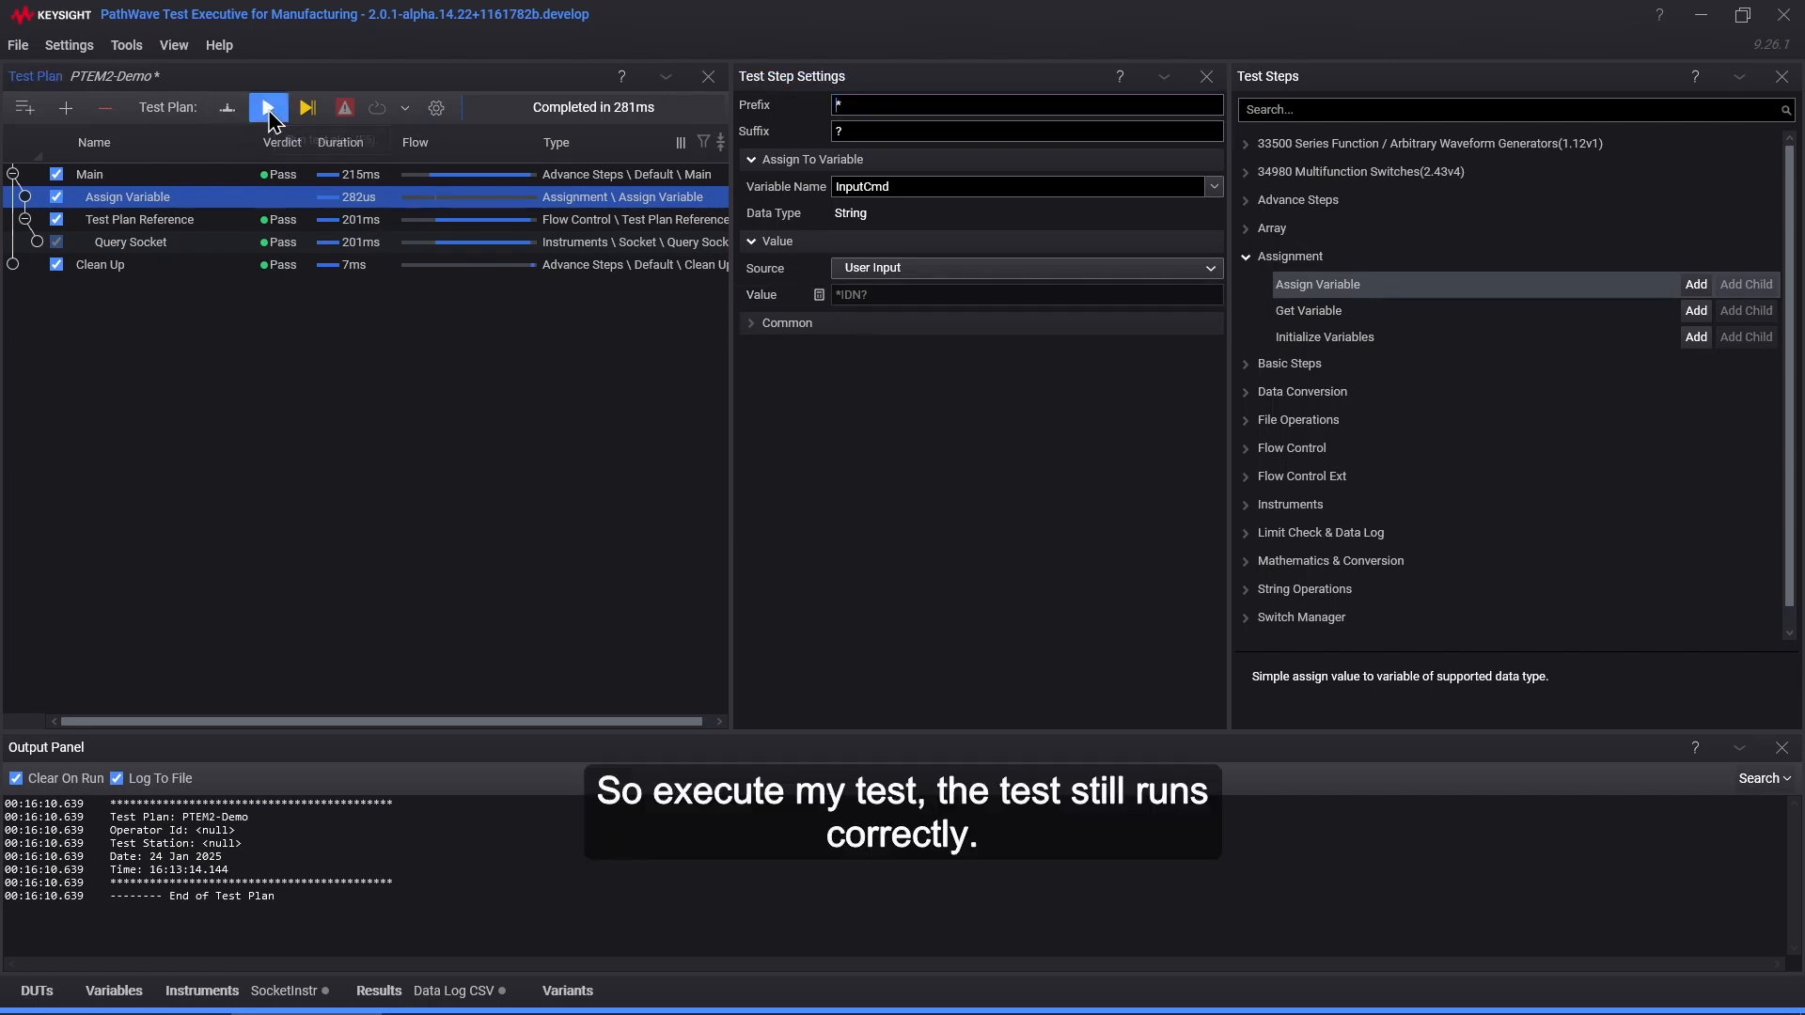
left_click(131, 246)
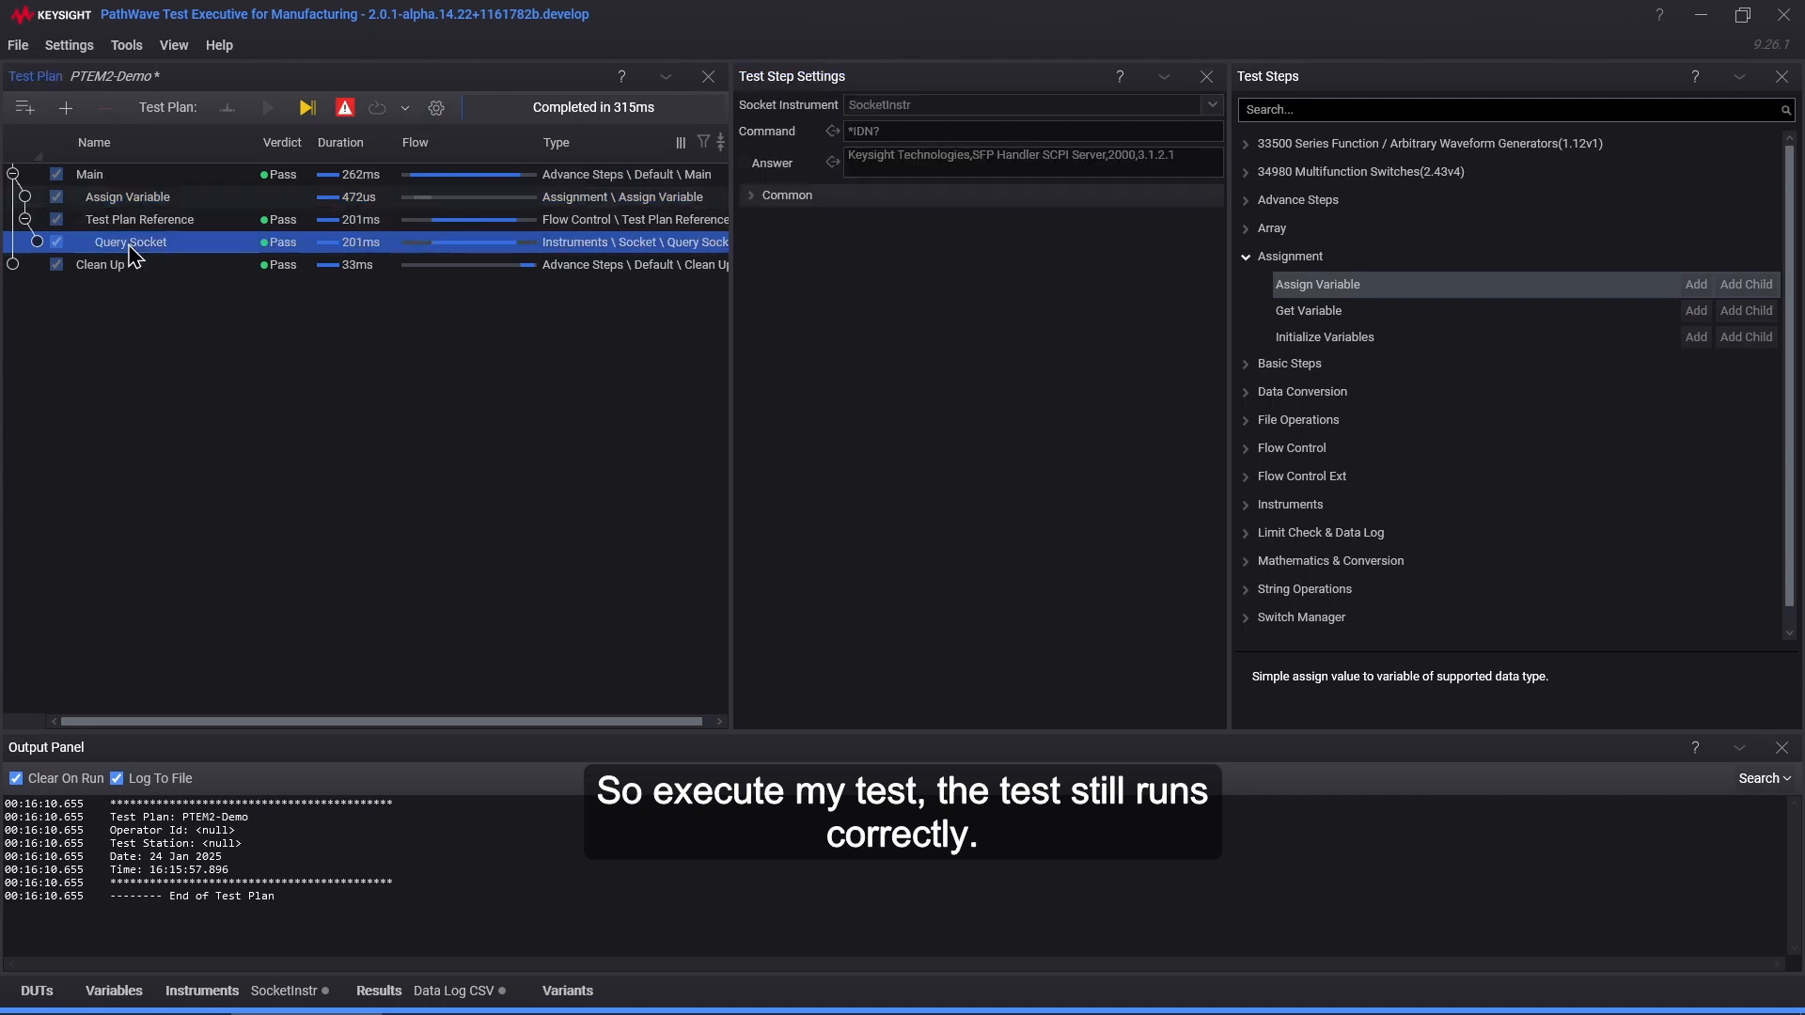
left_click(436, 197)
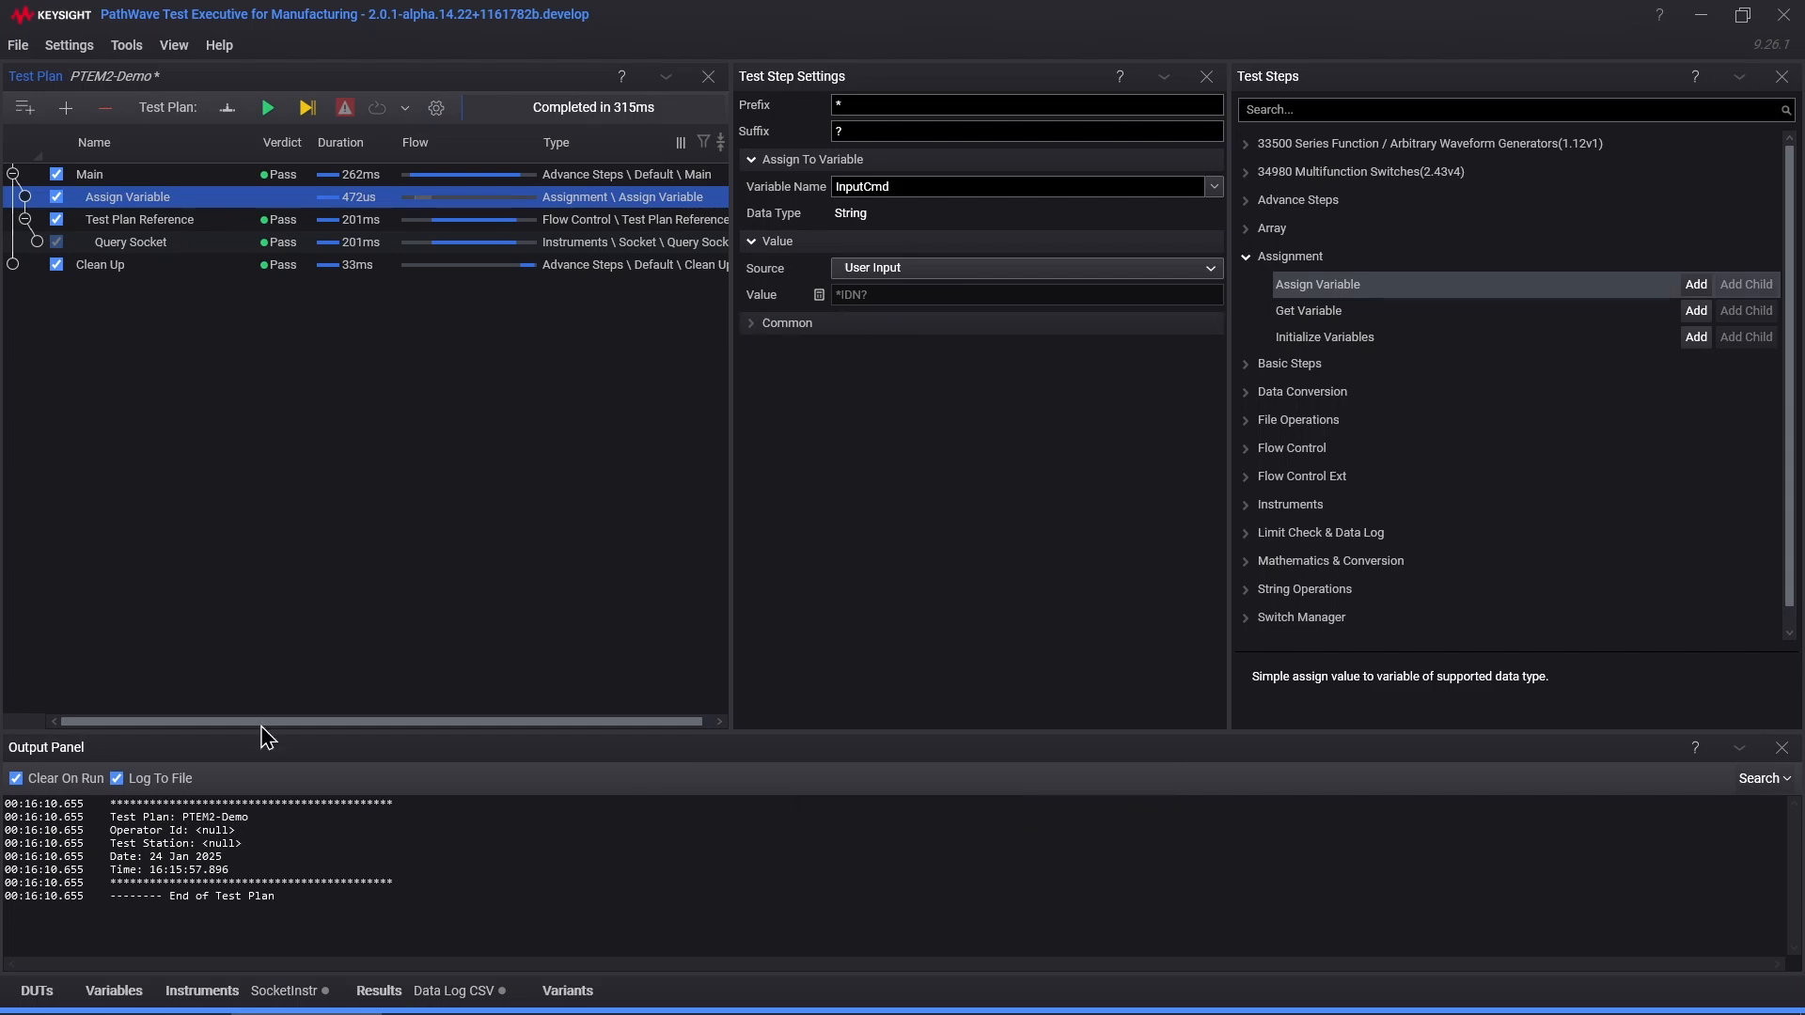
Step: Add a user variable named CmdString with IDN as its default value
left_click(126, 999)
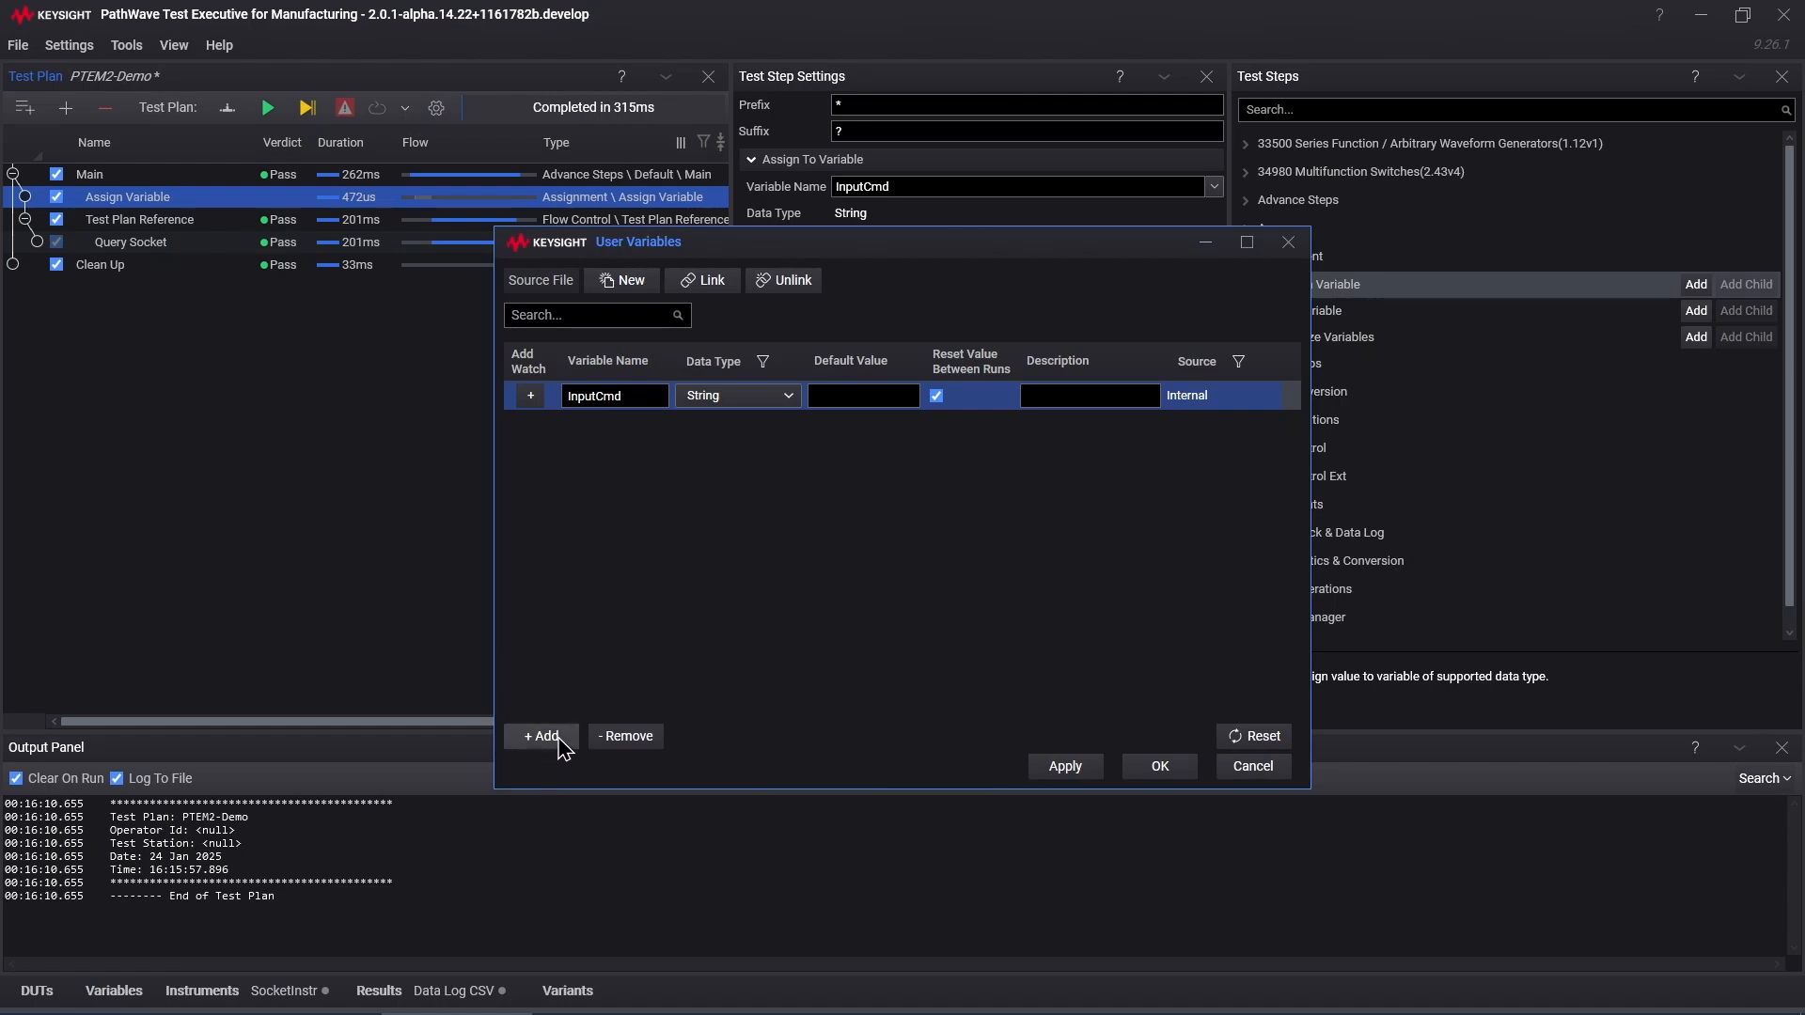
left_click(541, 736)
left_click(931, 473)
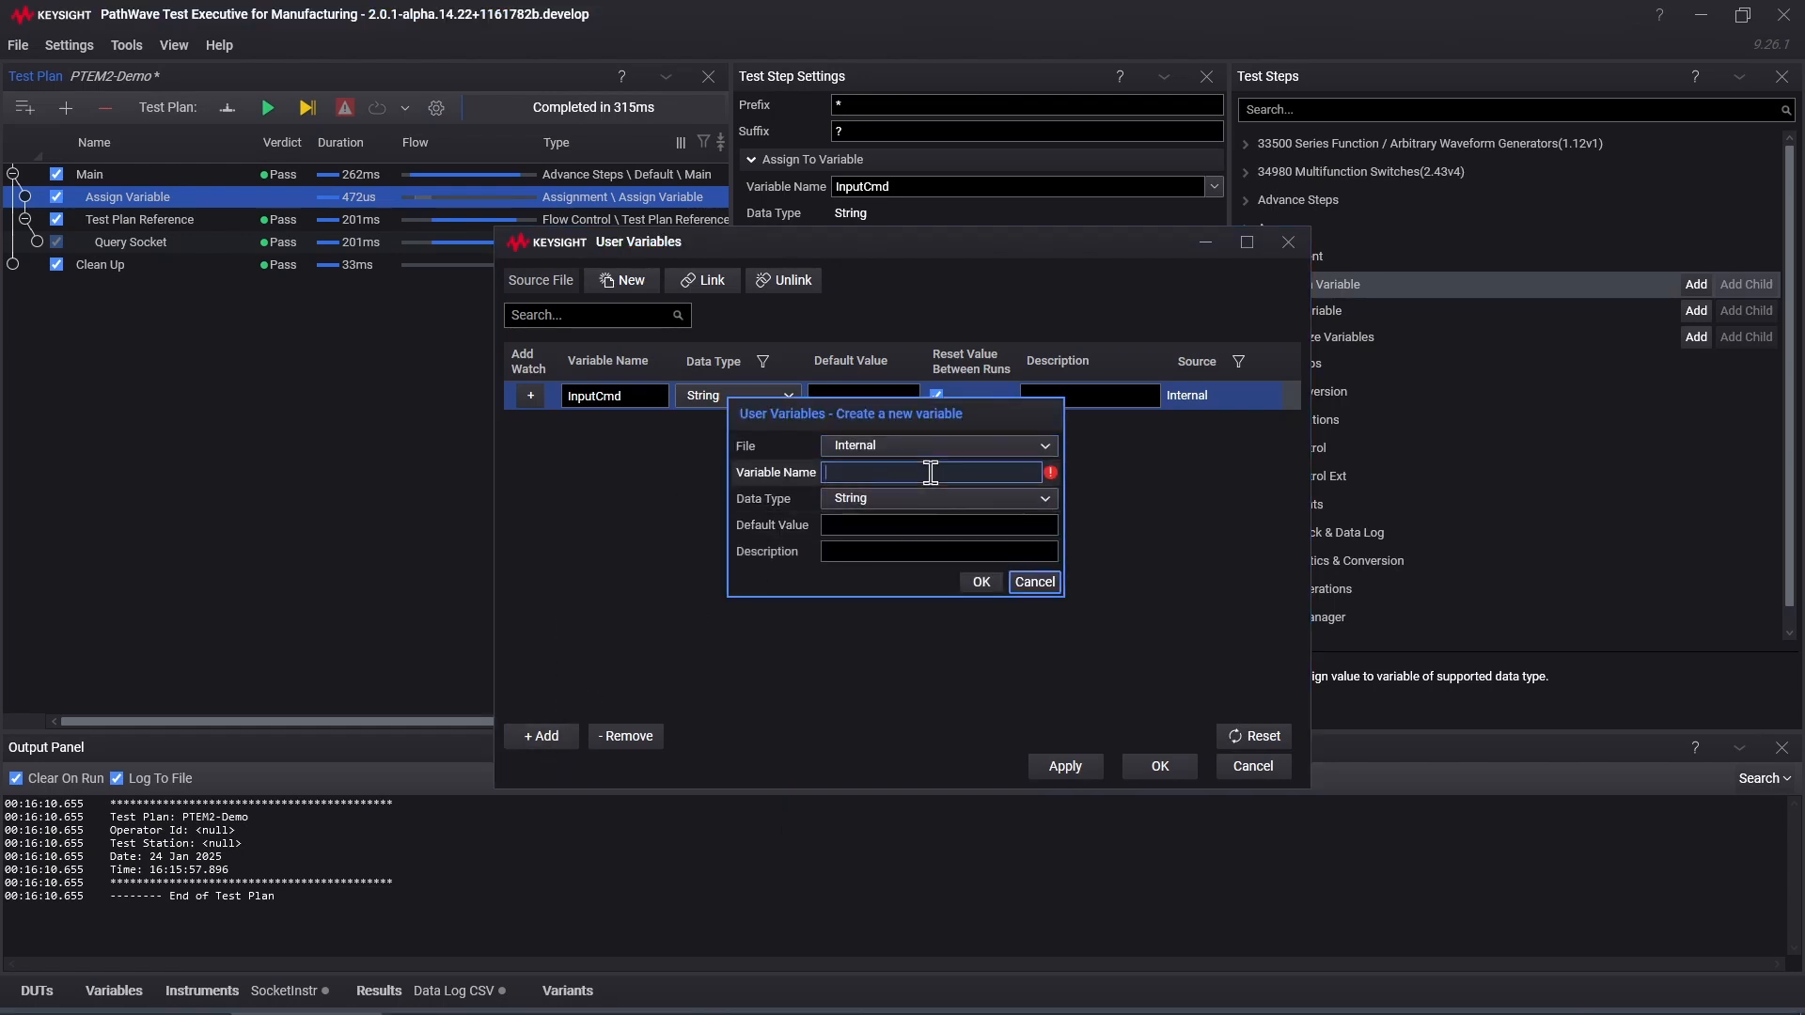
type("CmdString")
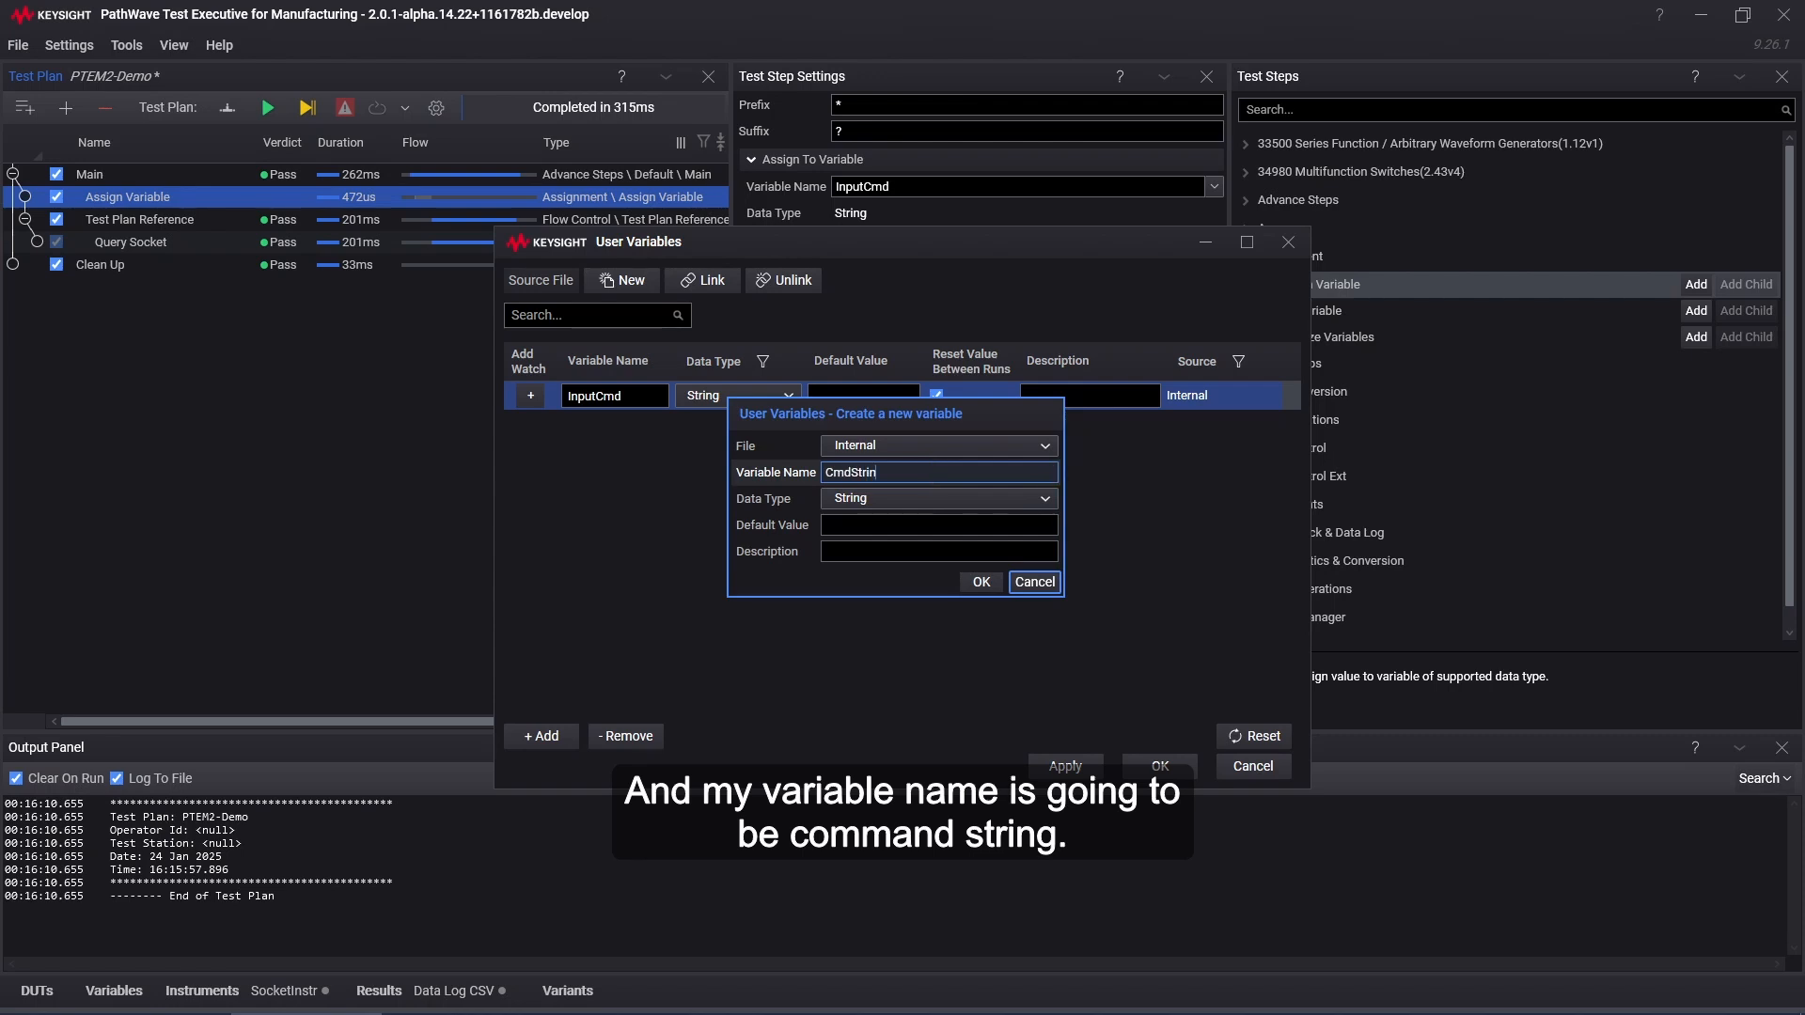
left_click(865, 527)
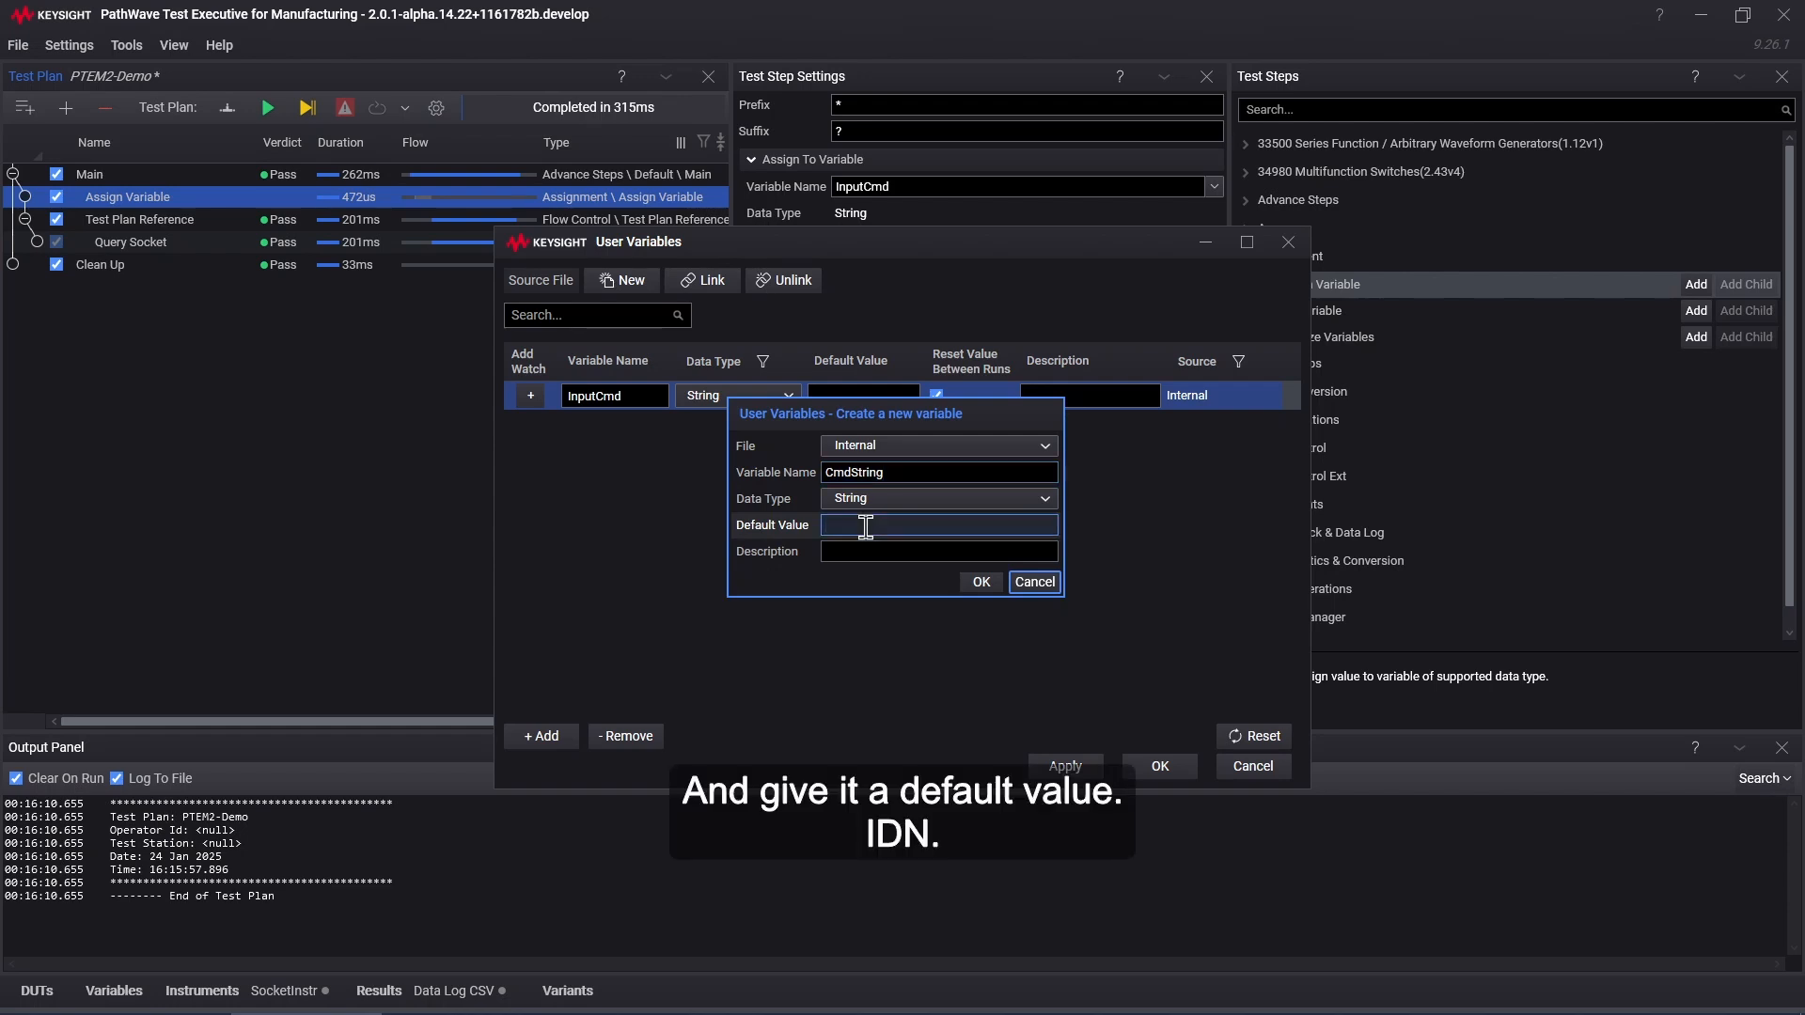
type("ID")
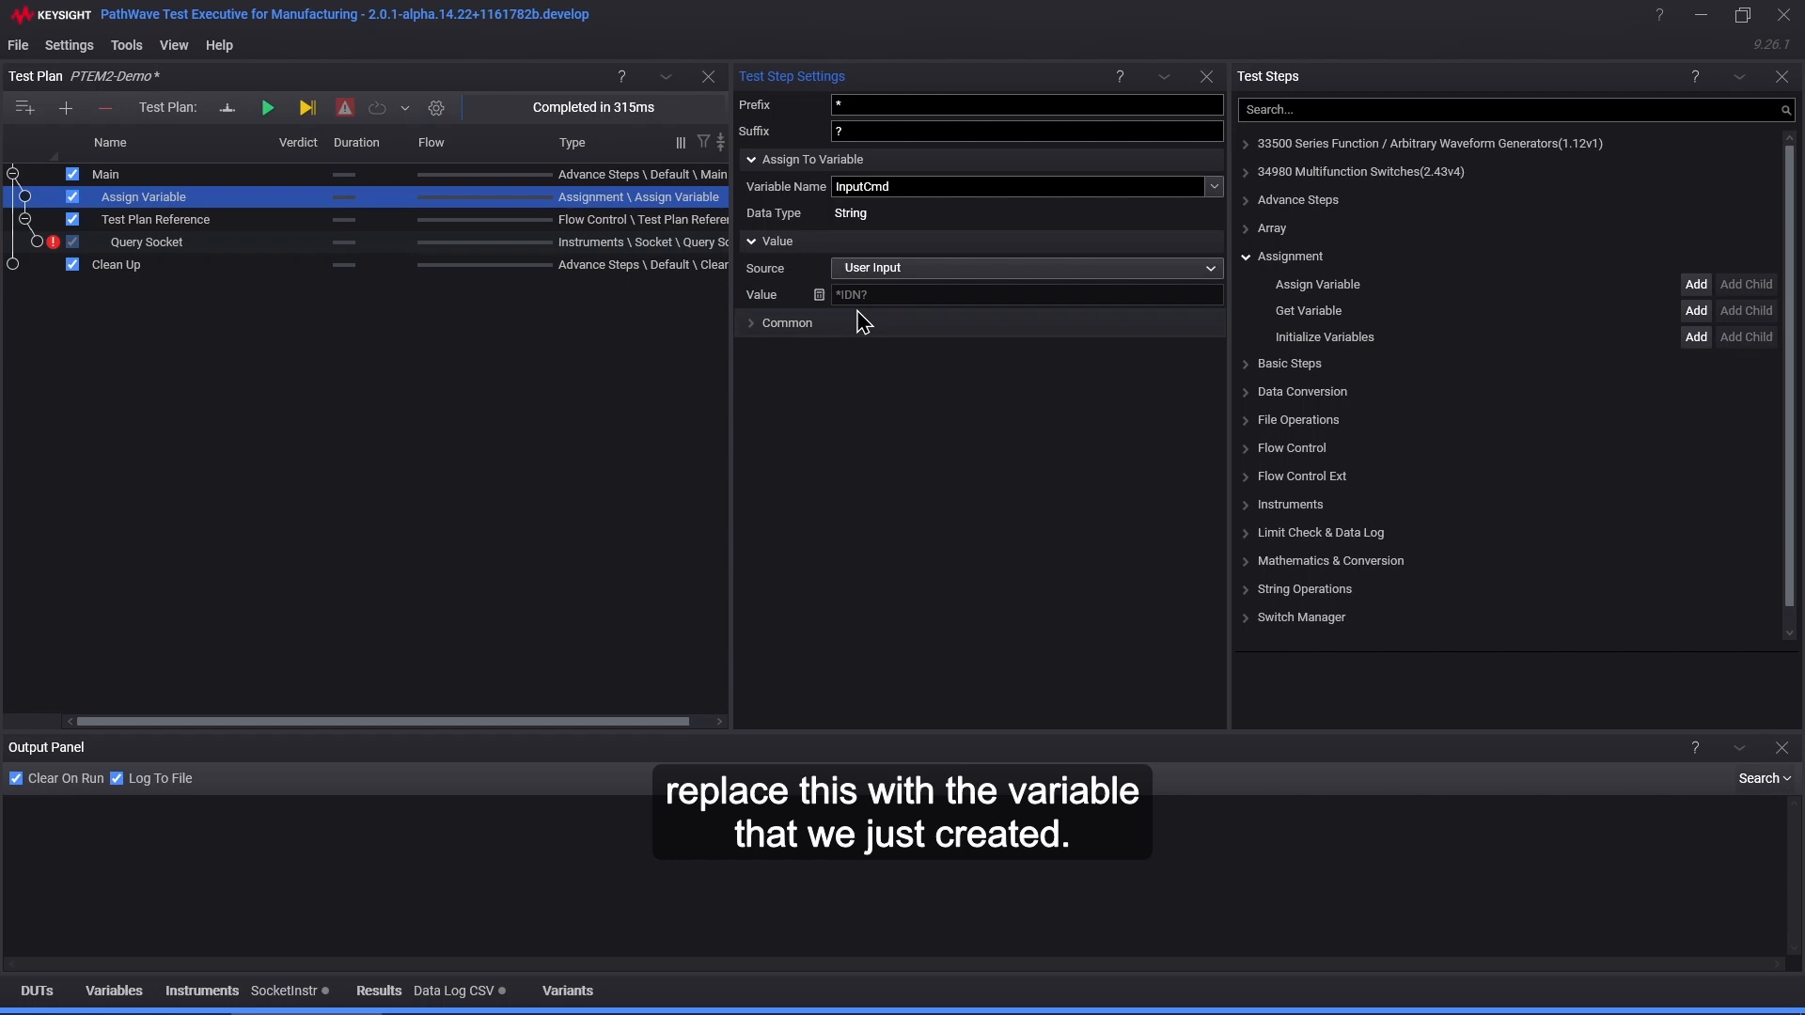
Step: Change the value expression to {Prefix}{CmdString}{Suffix}, removing the hard-coded IDN text
left_click(819, 294)
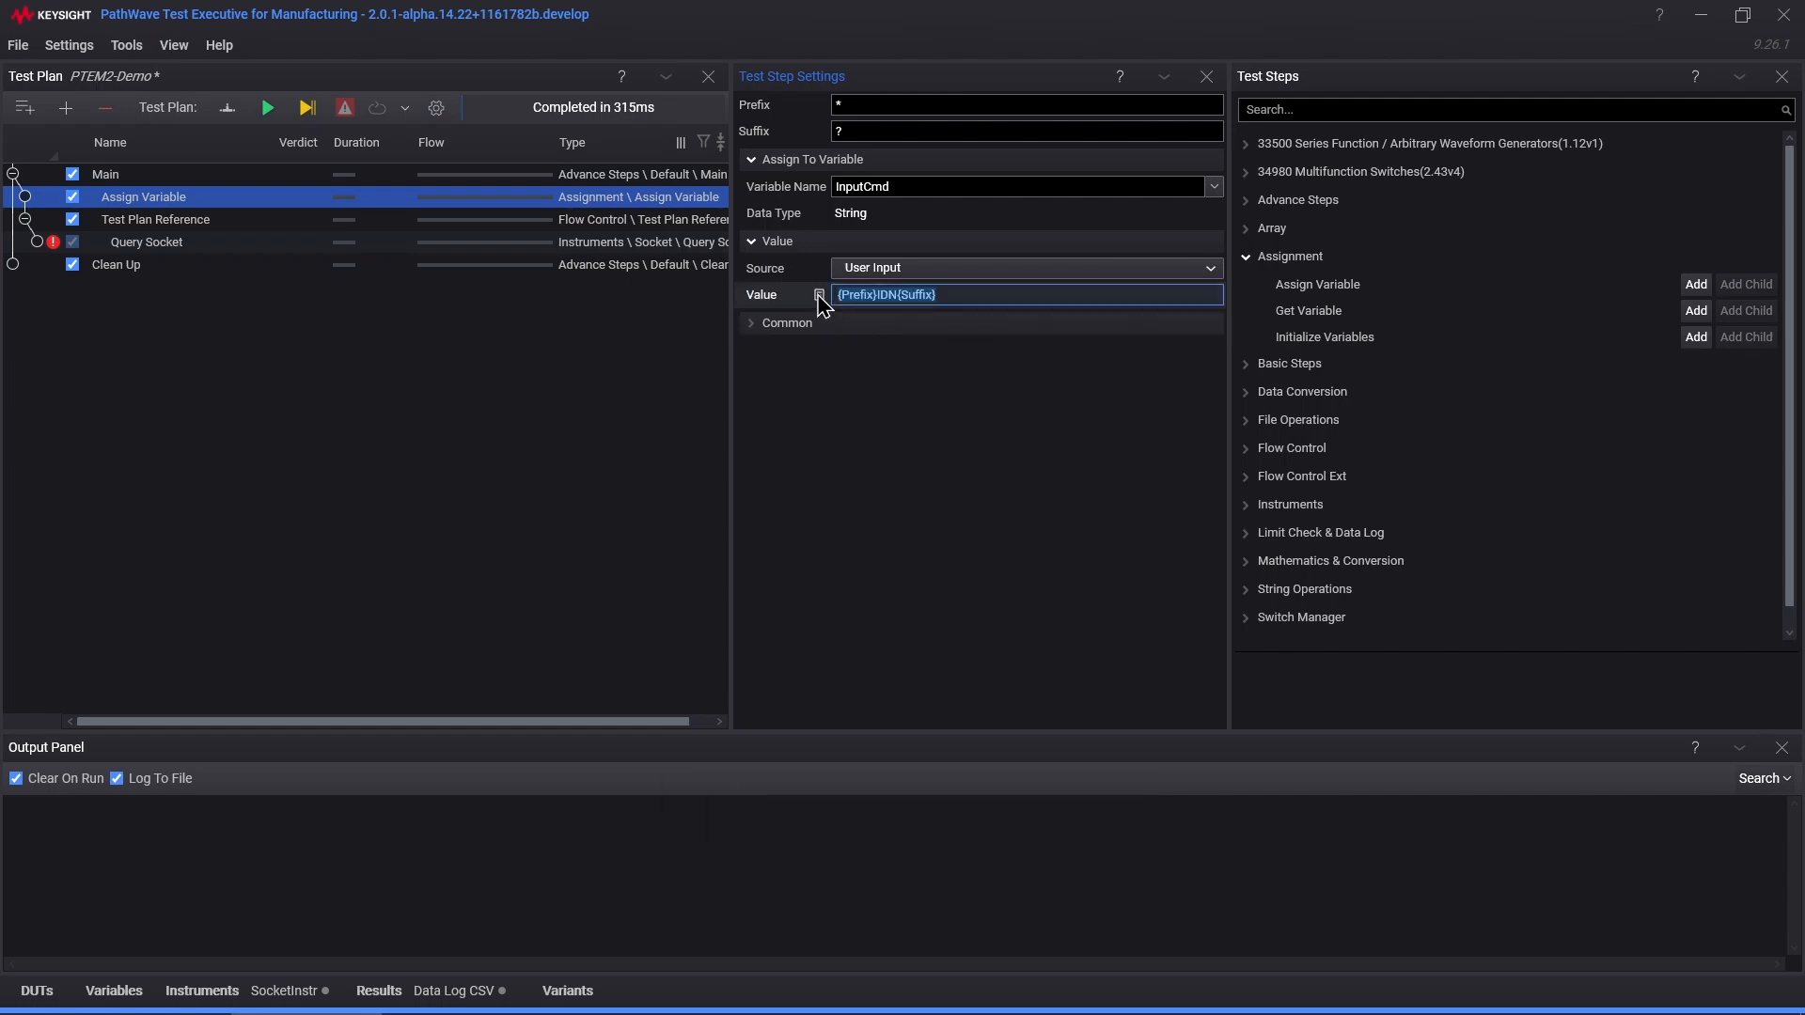
left_click(876, 295)
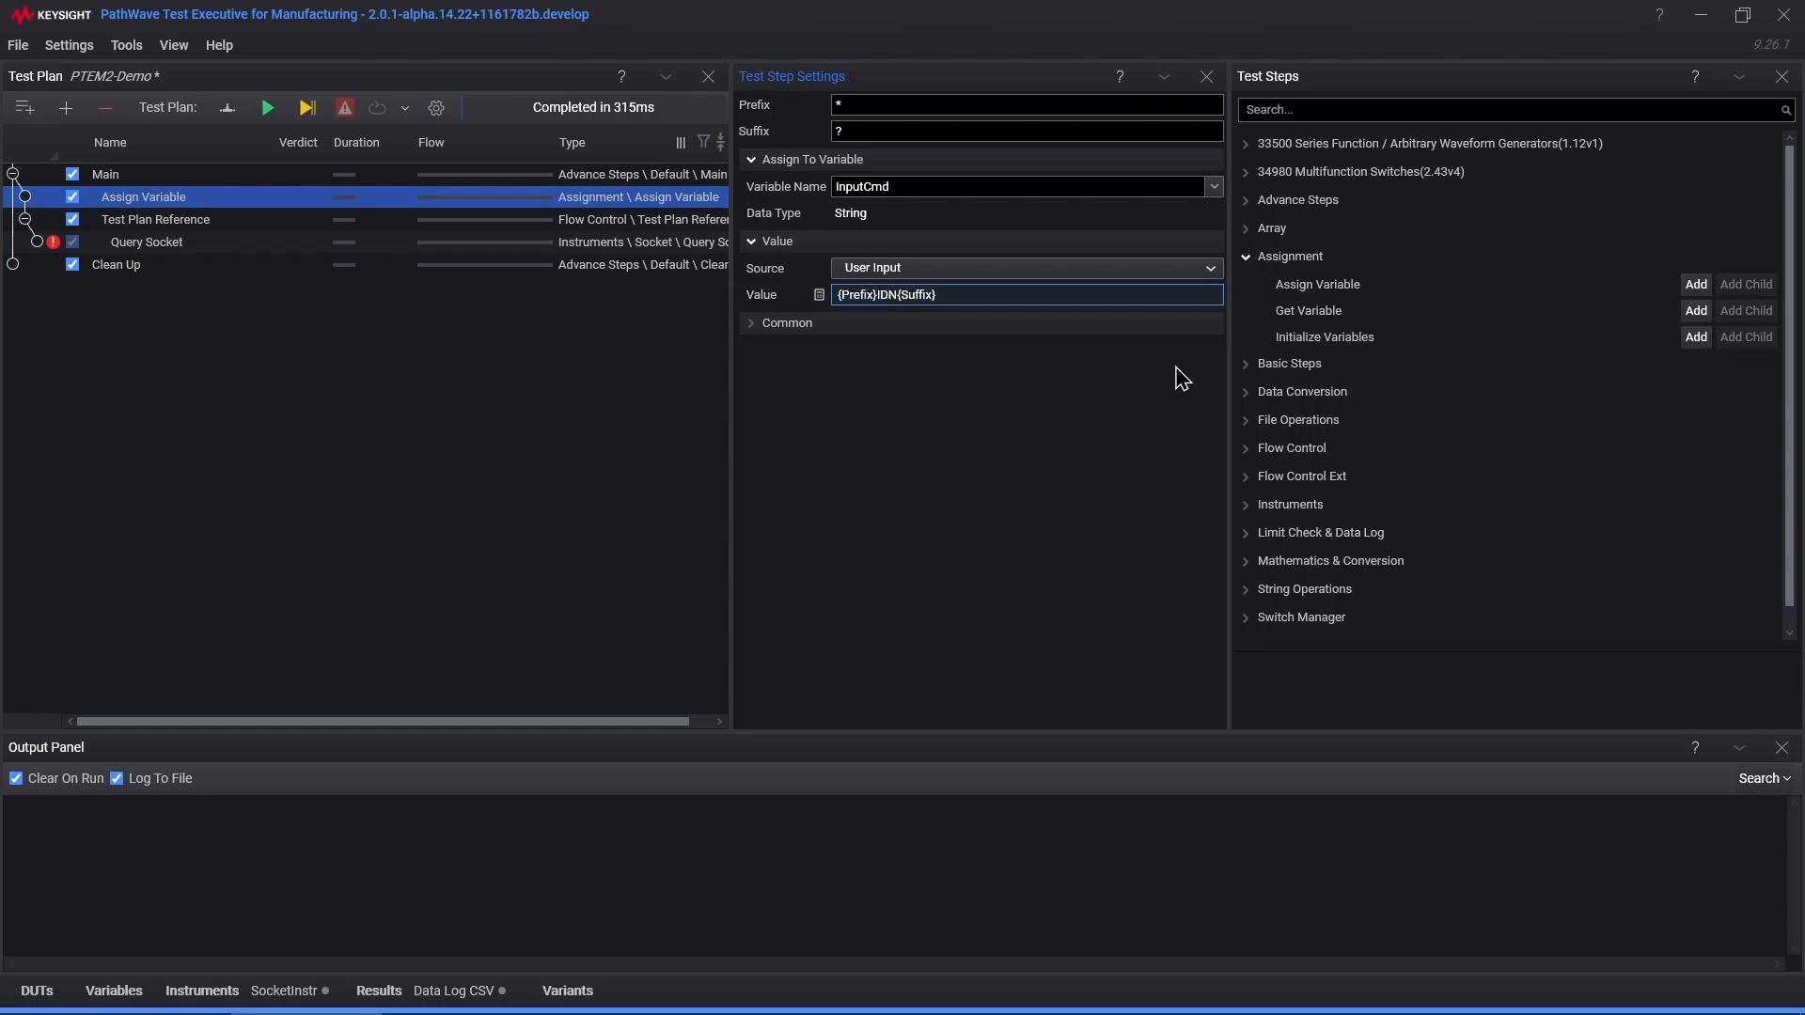
type("{CmdString}")
key("Delete")
key("Delete")
key("Delete")
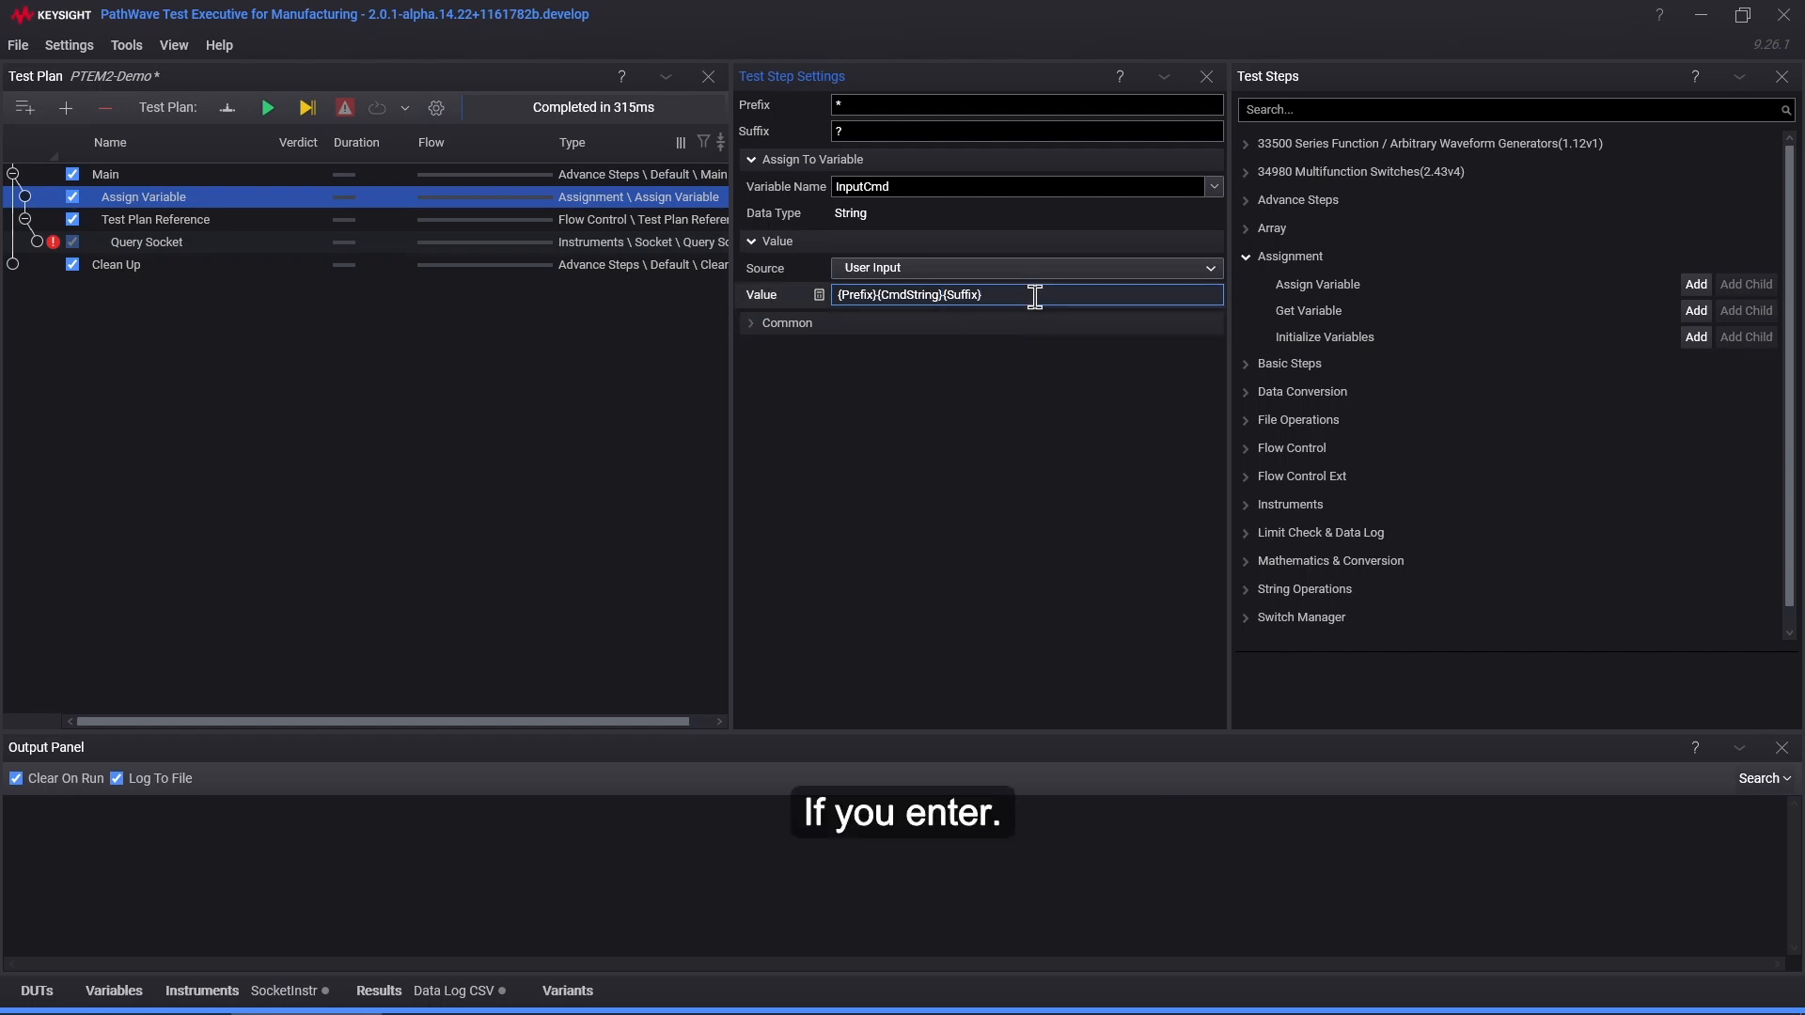
key("Return")
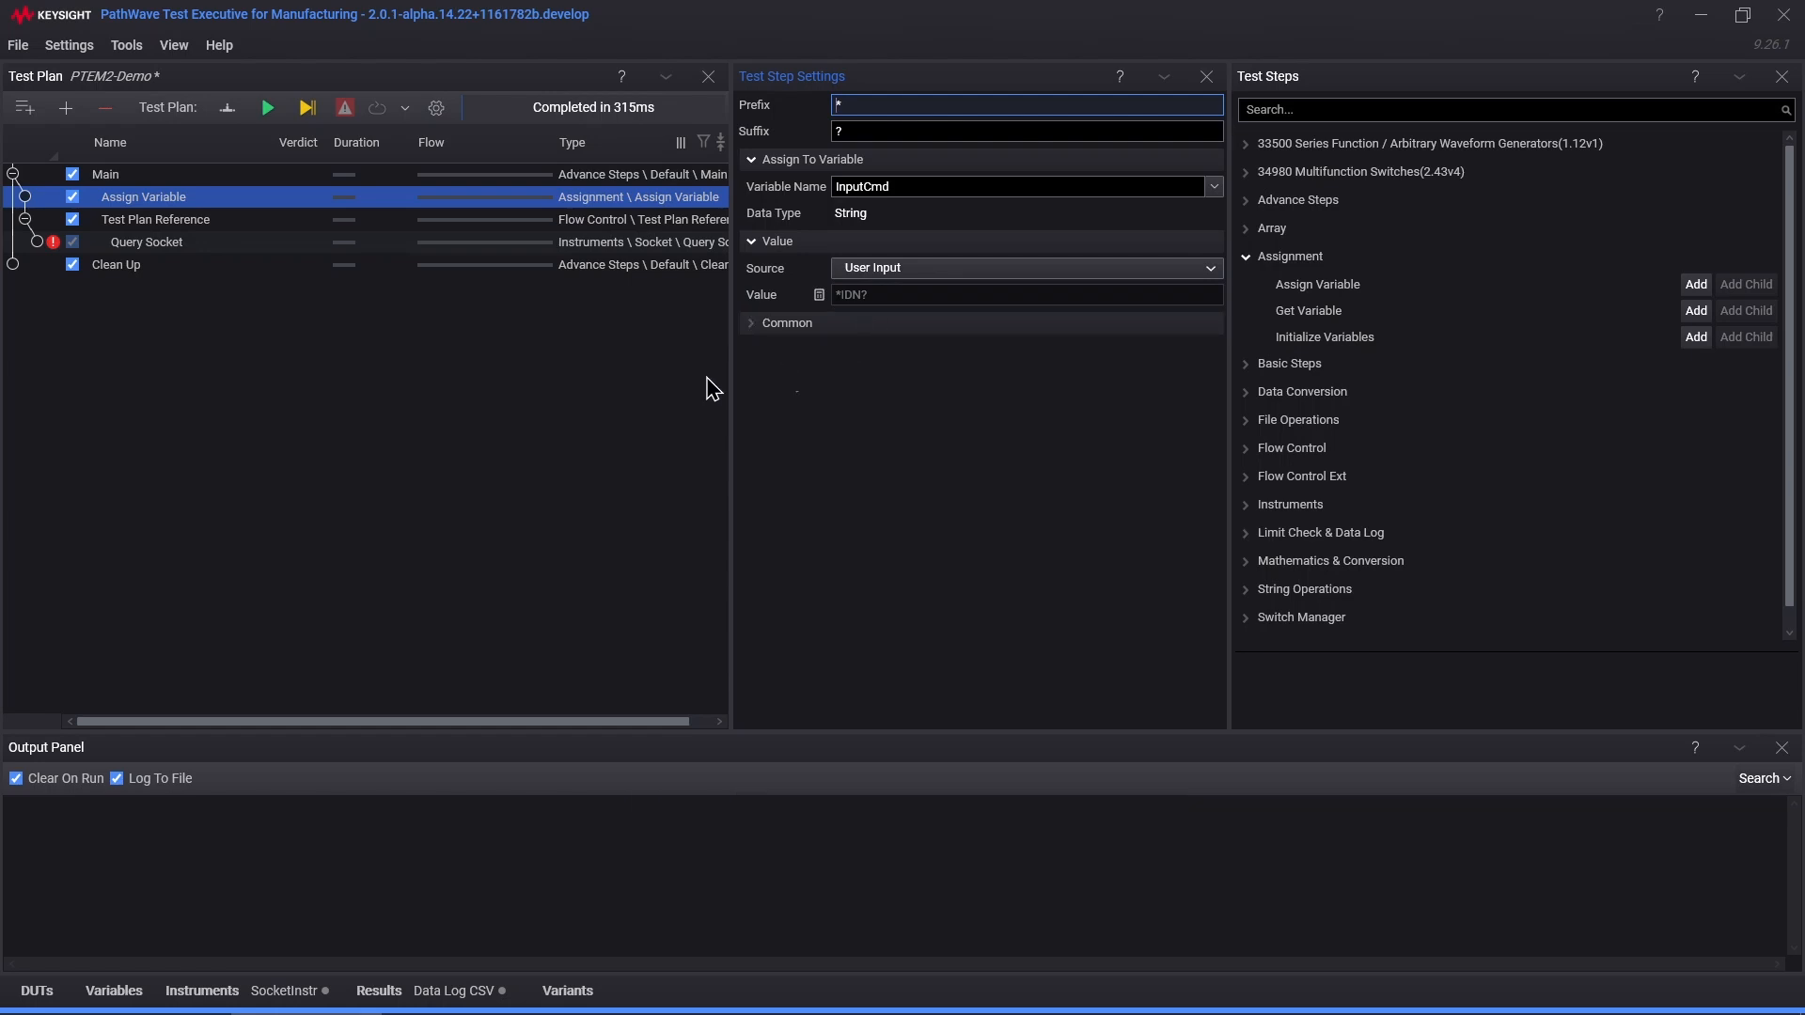
Step: Rerun the plan, then view the Query Socket, Assign Variable and Test Plan Reference settings
left_click(268, 108)
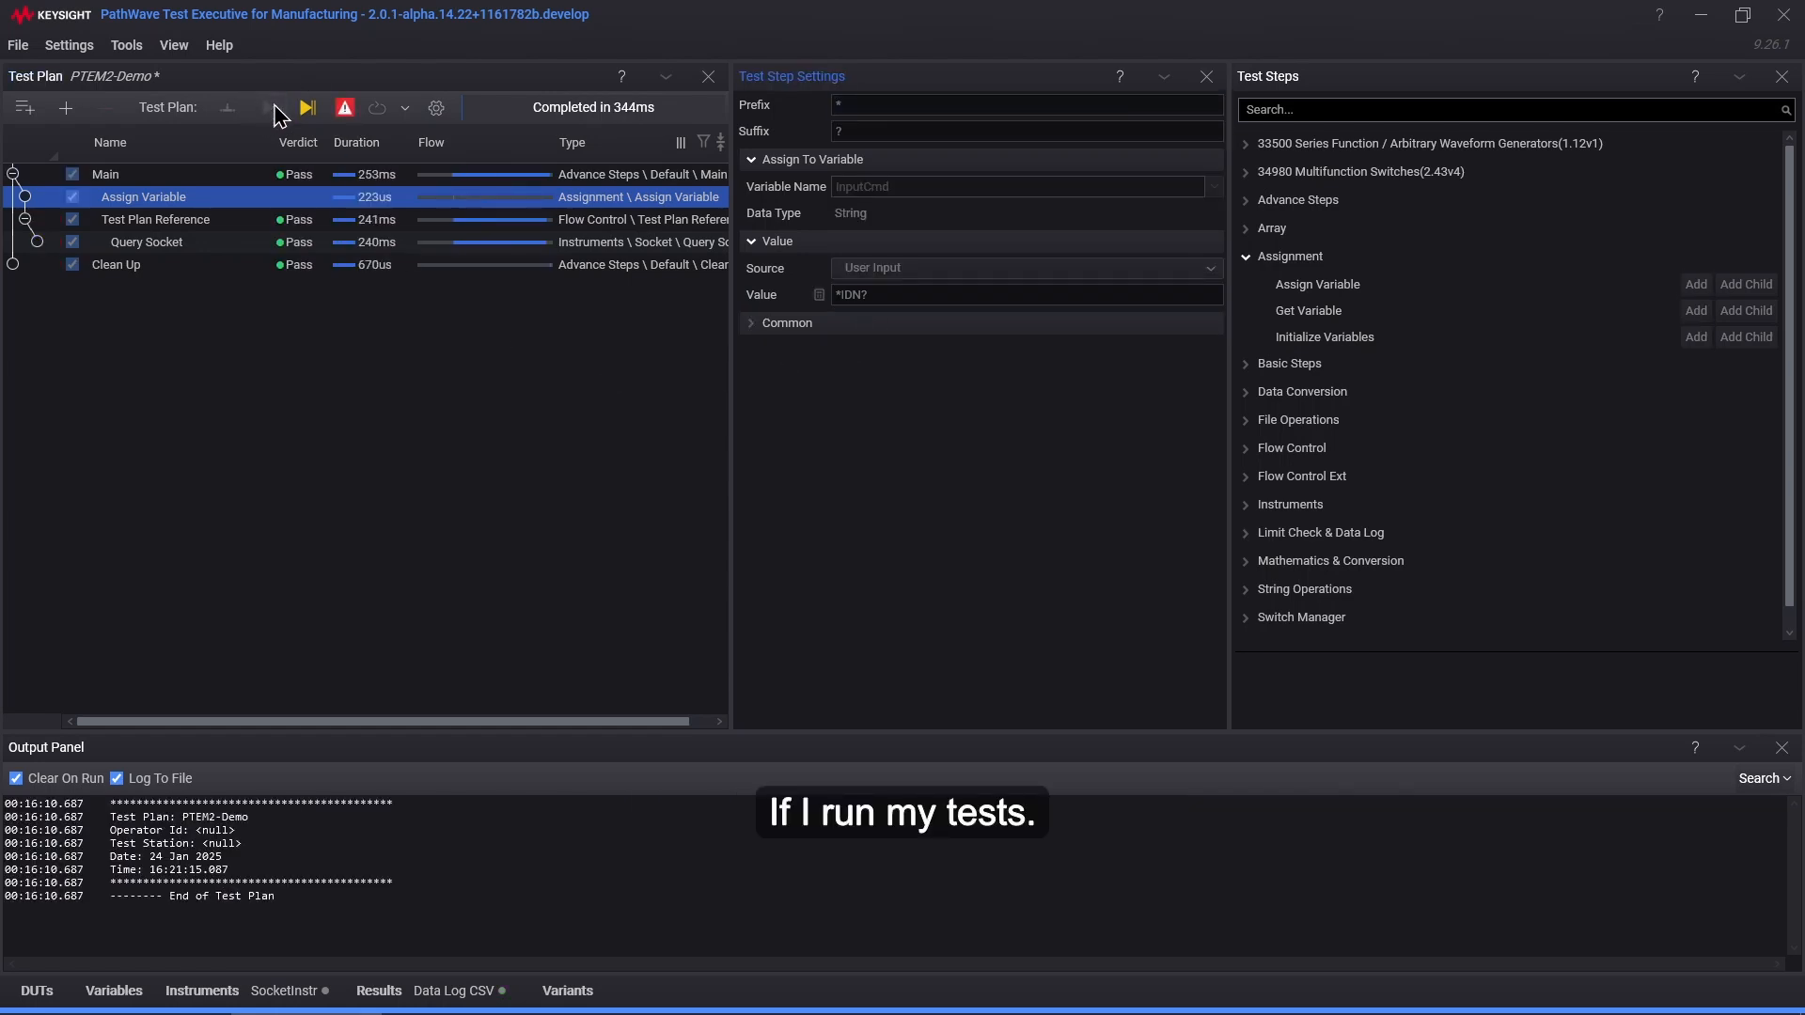
left_click(191, 244)
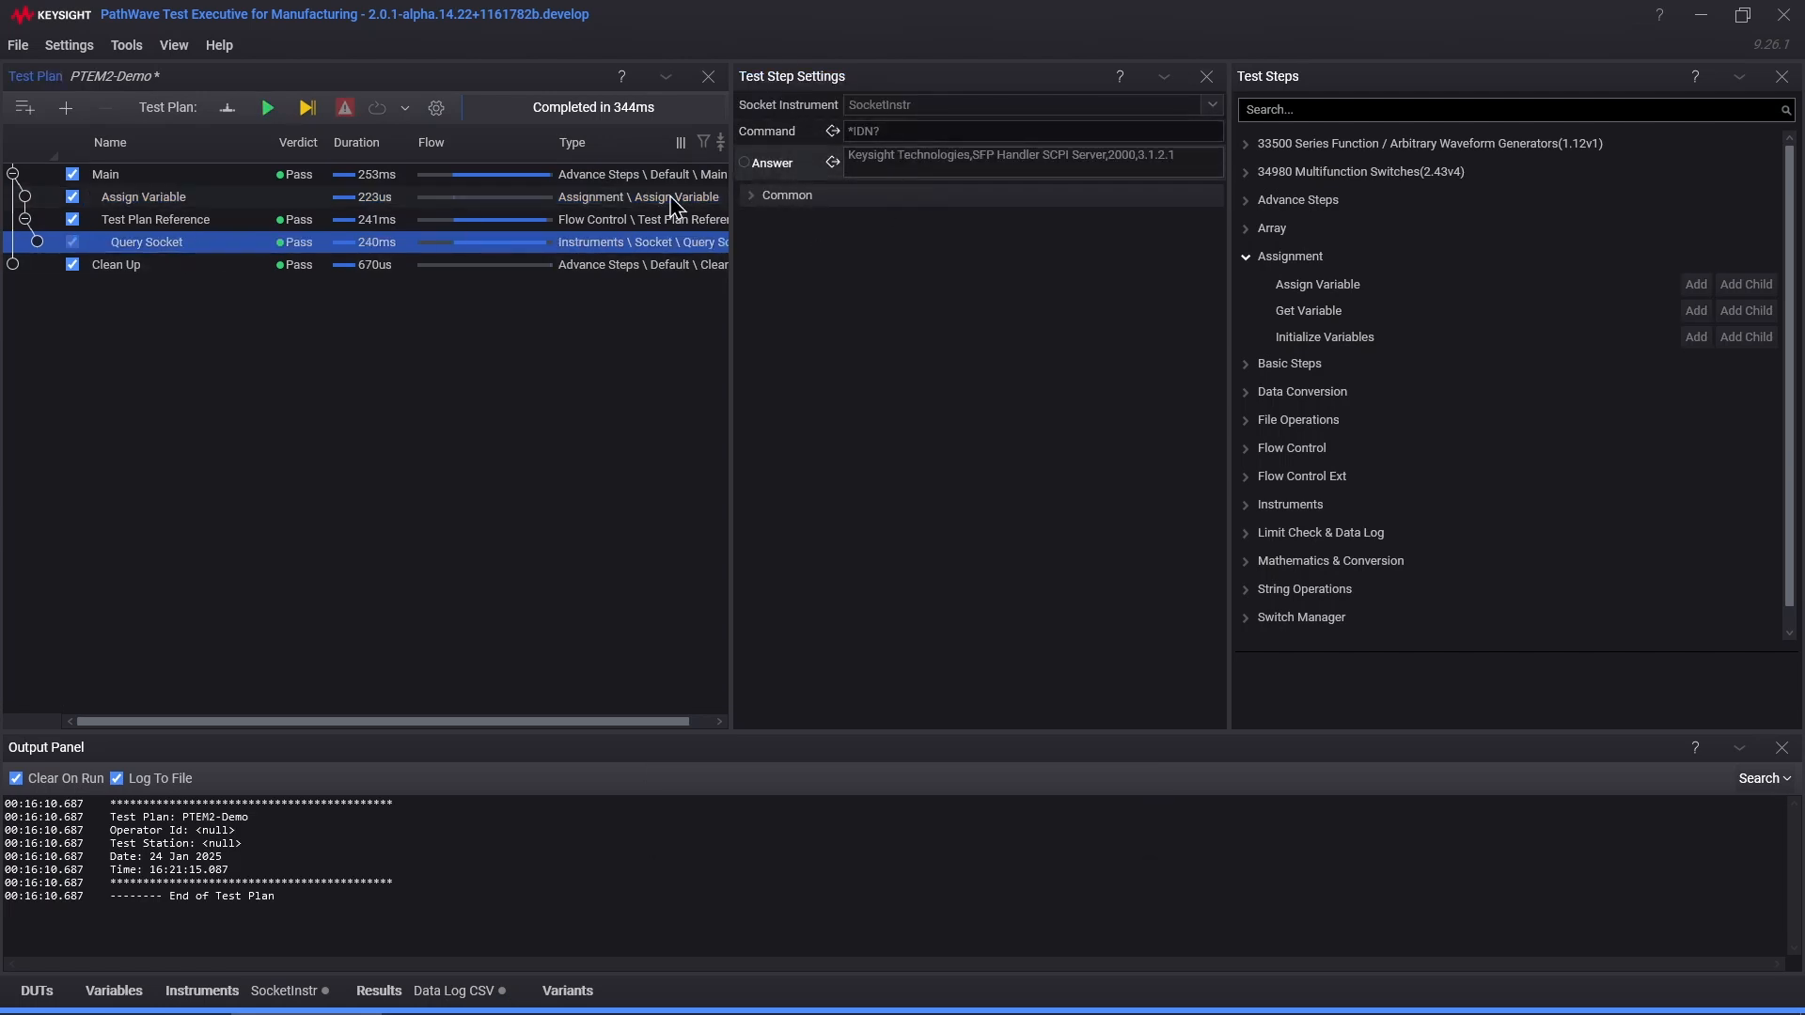
left_click(183, 202)
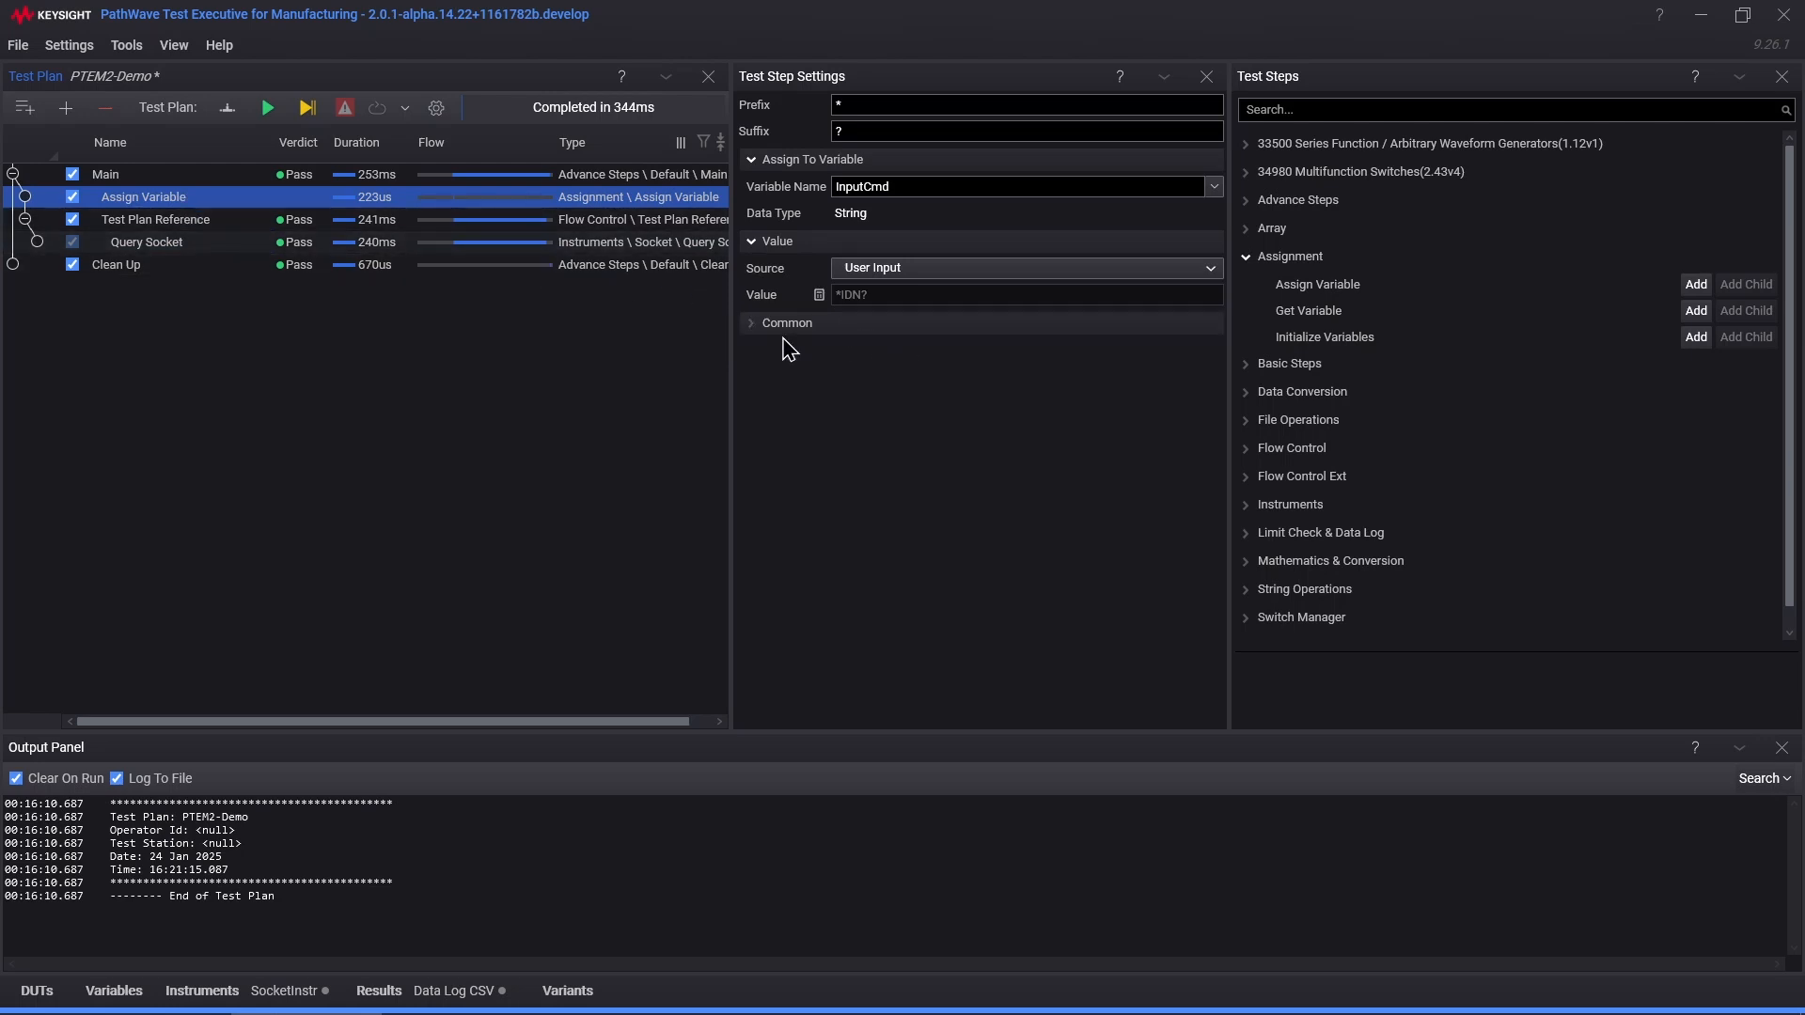
left_click(191, 229)
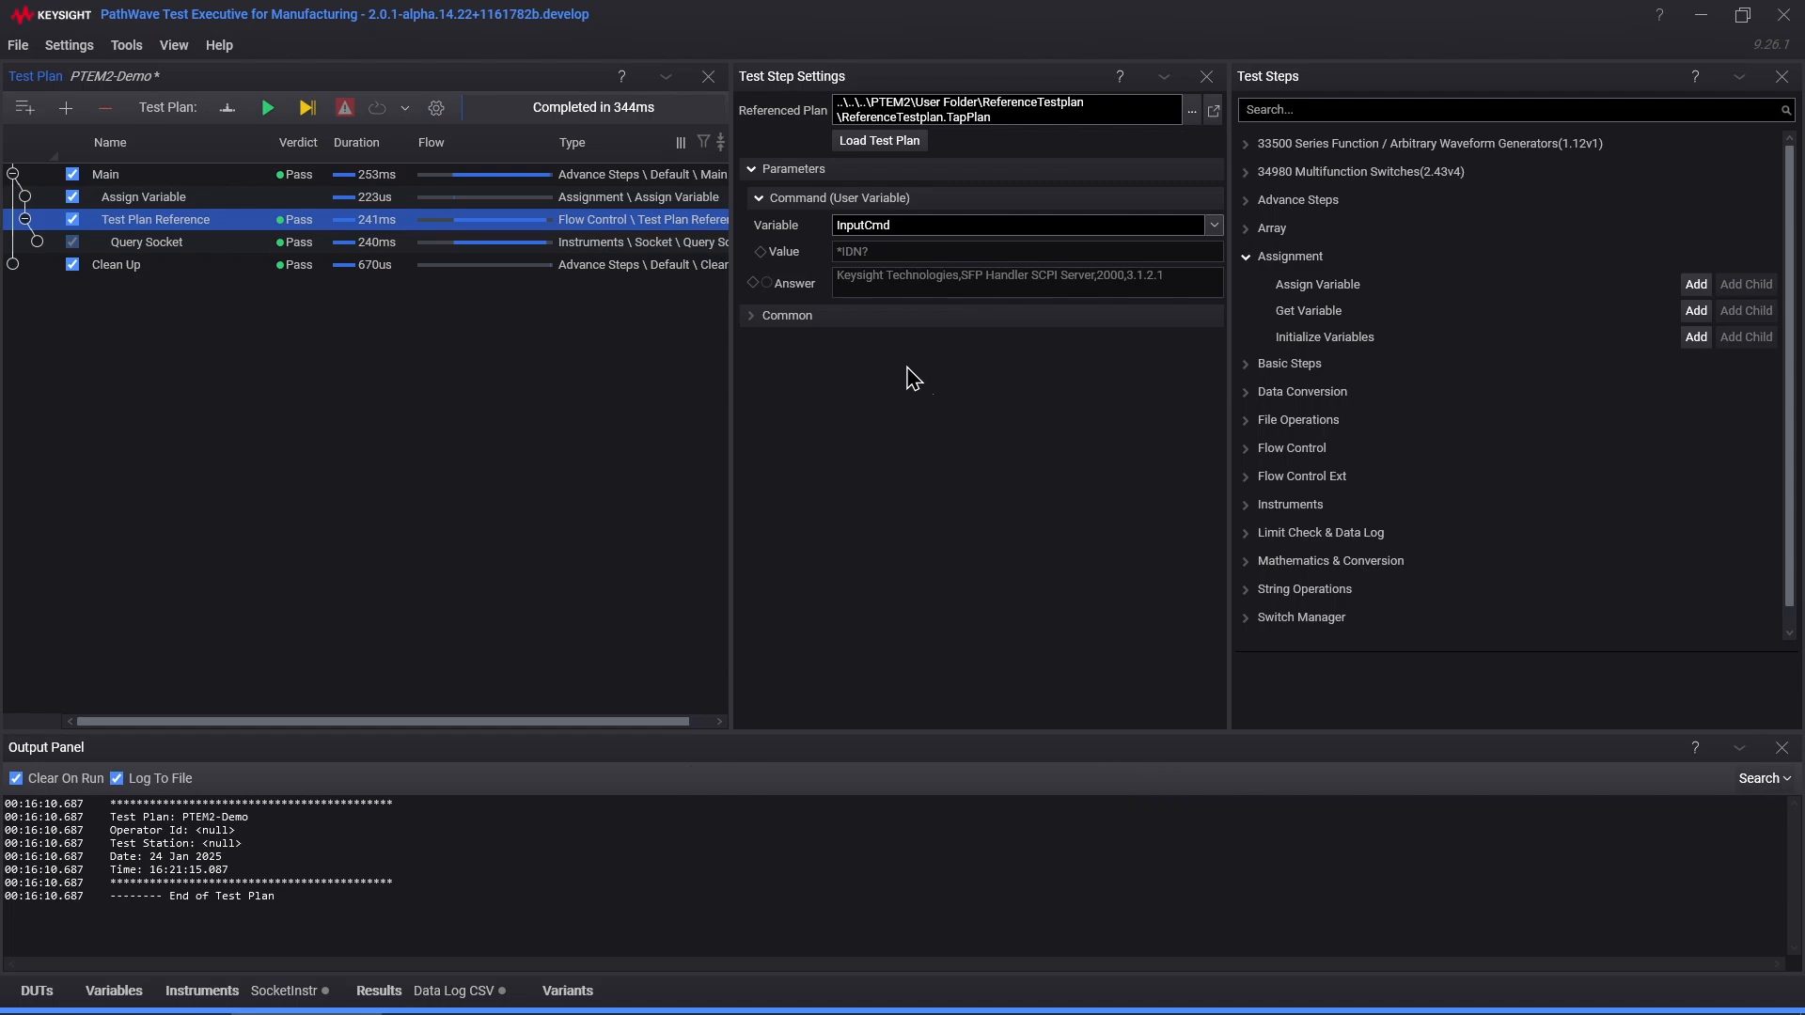
Step: Add a limit named TestResponse to the Answer parameter
right_click(819, 288)
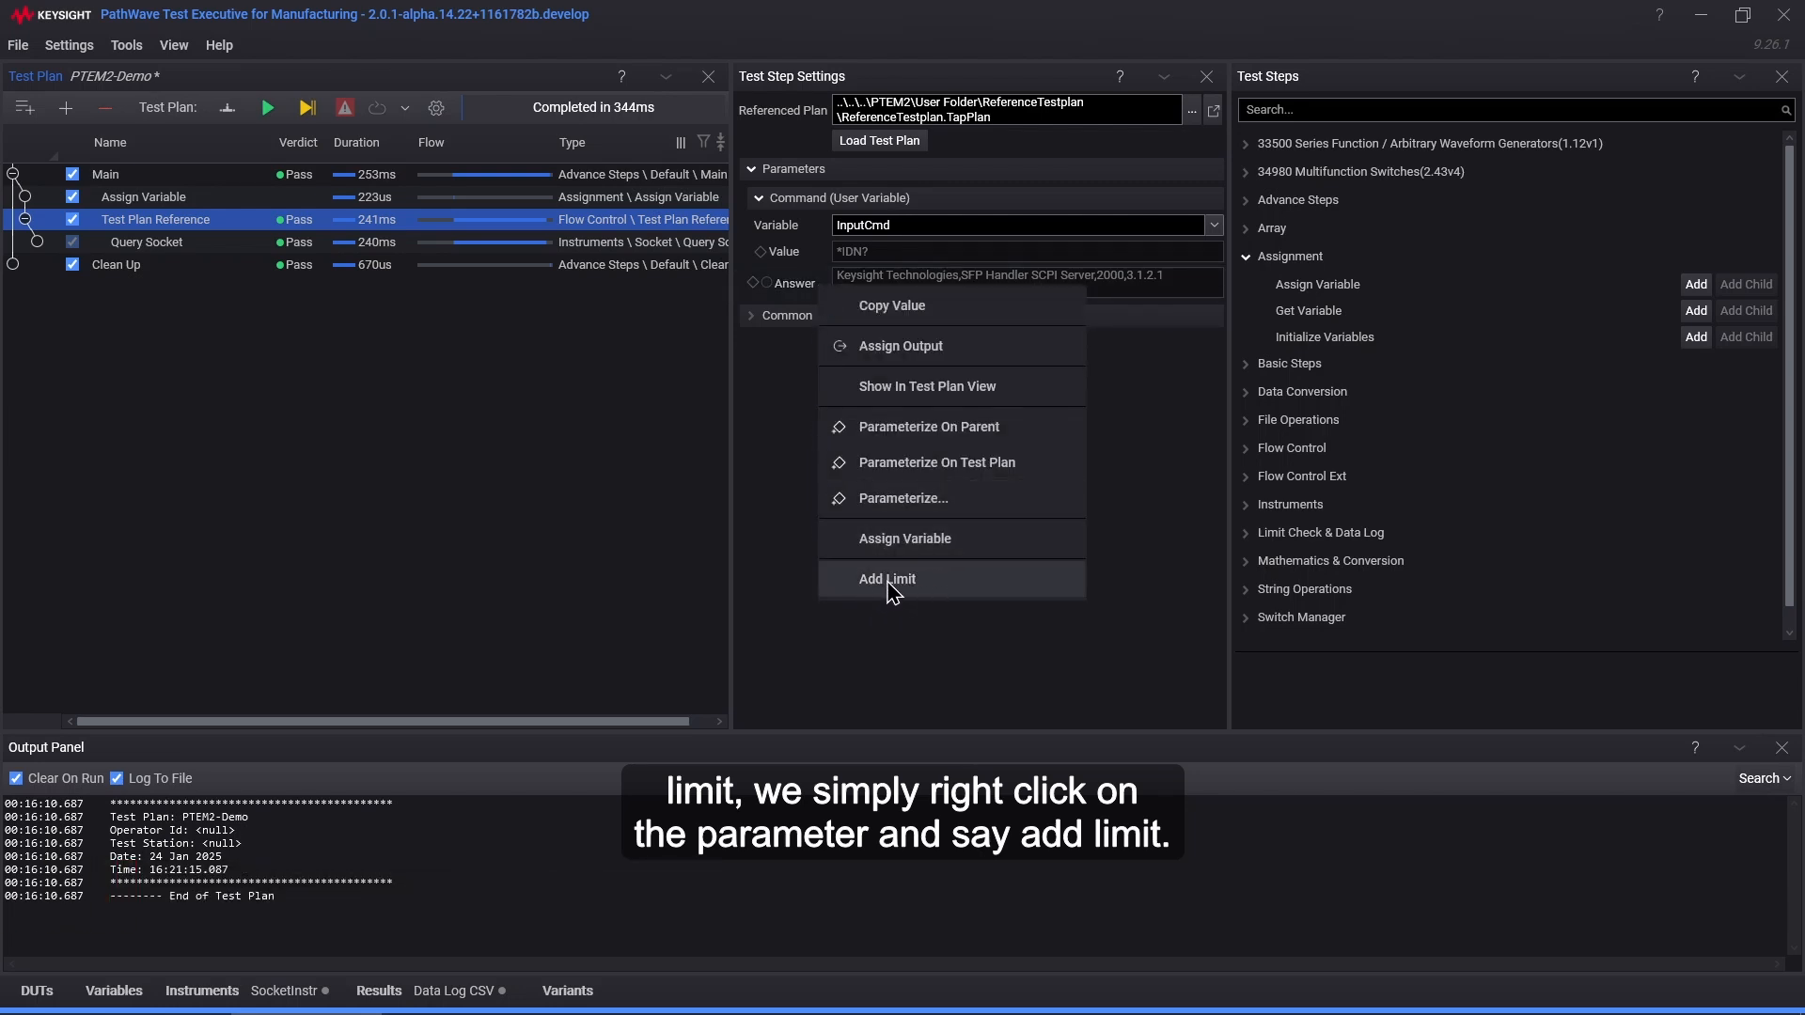
left_click(942, 587)
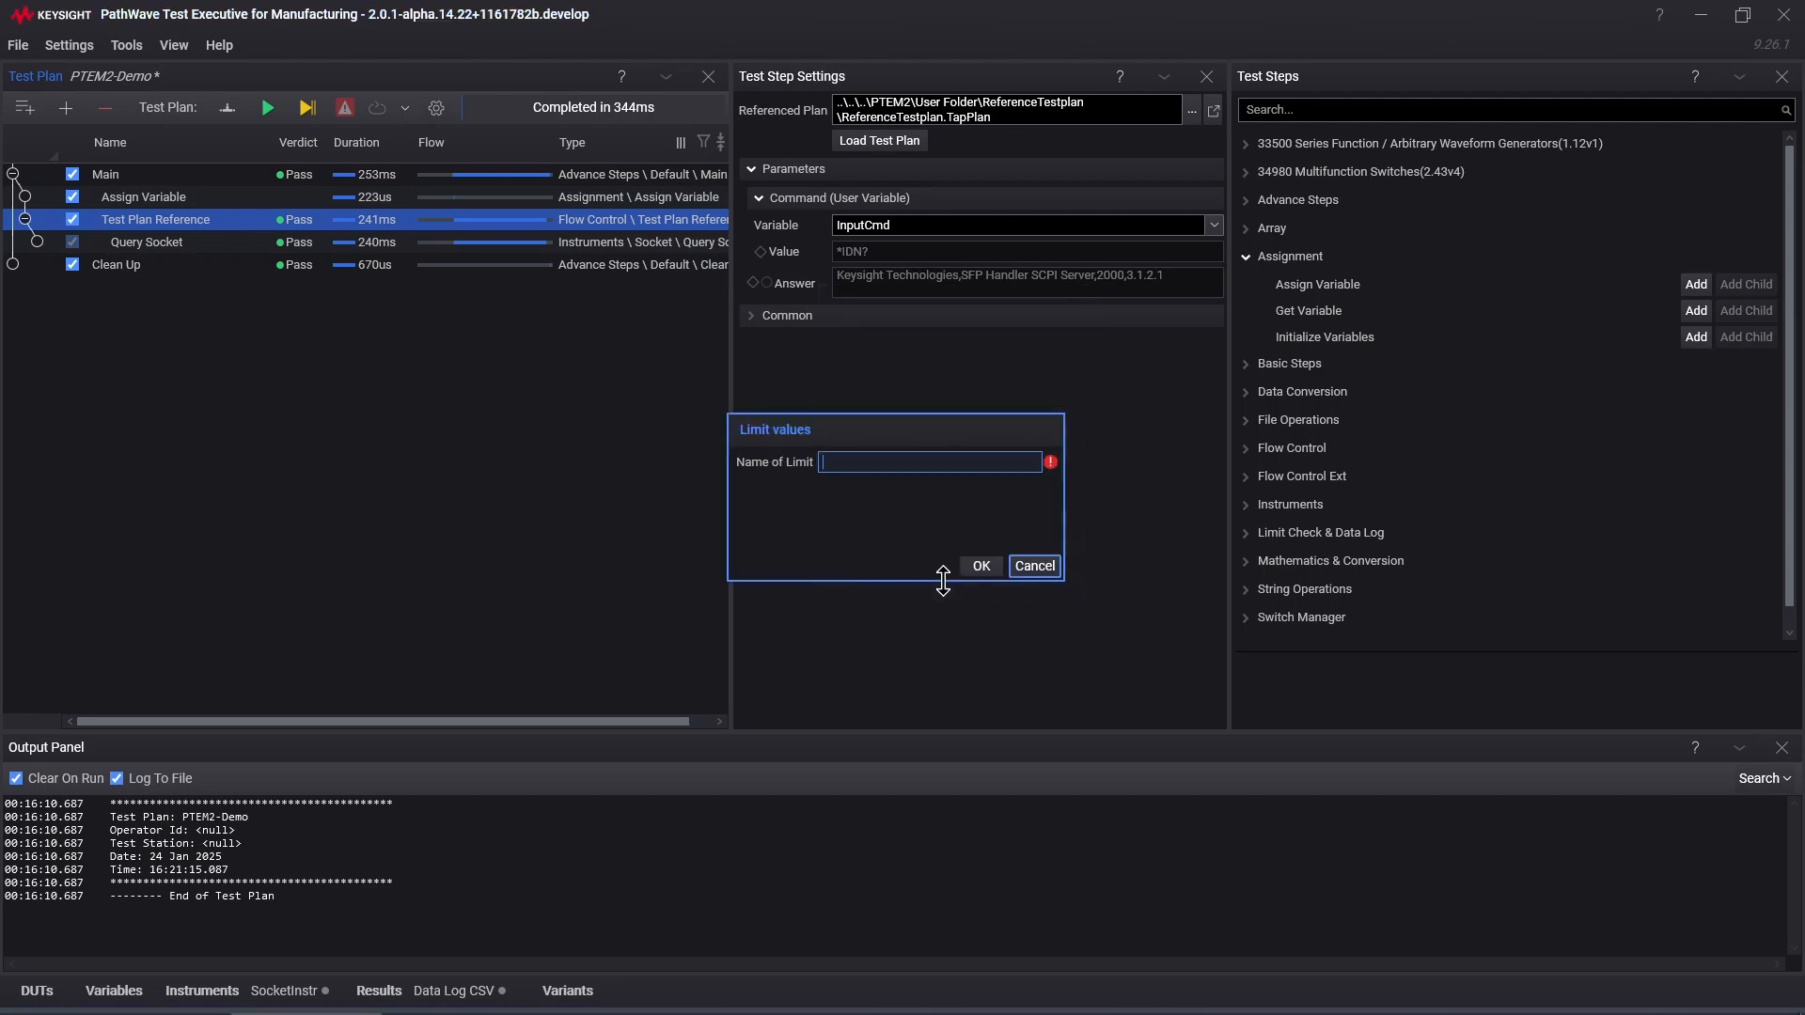
type("TestResponse")
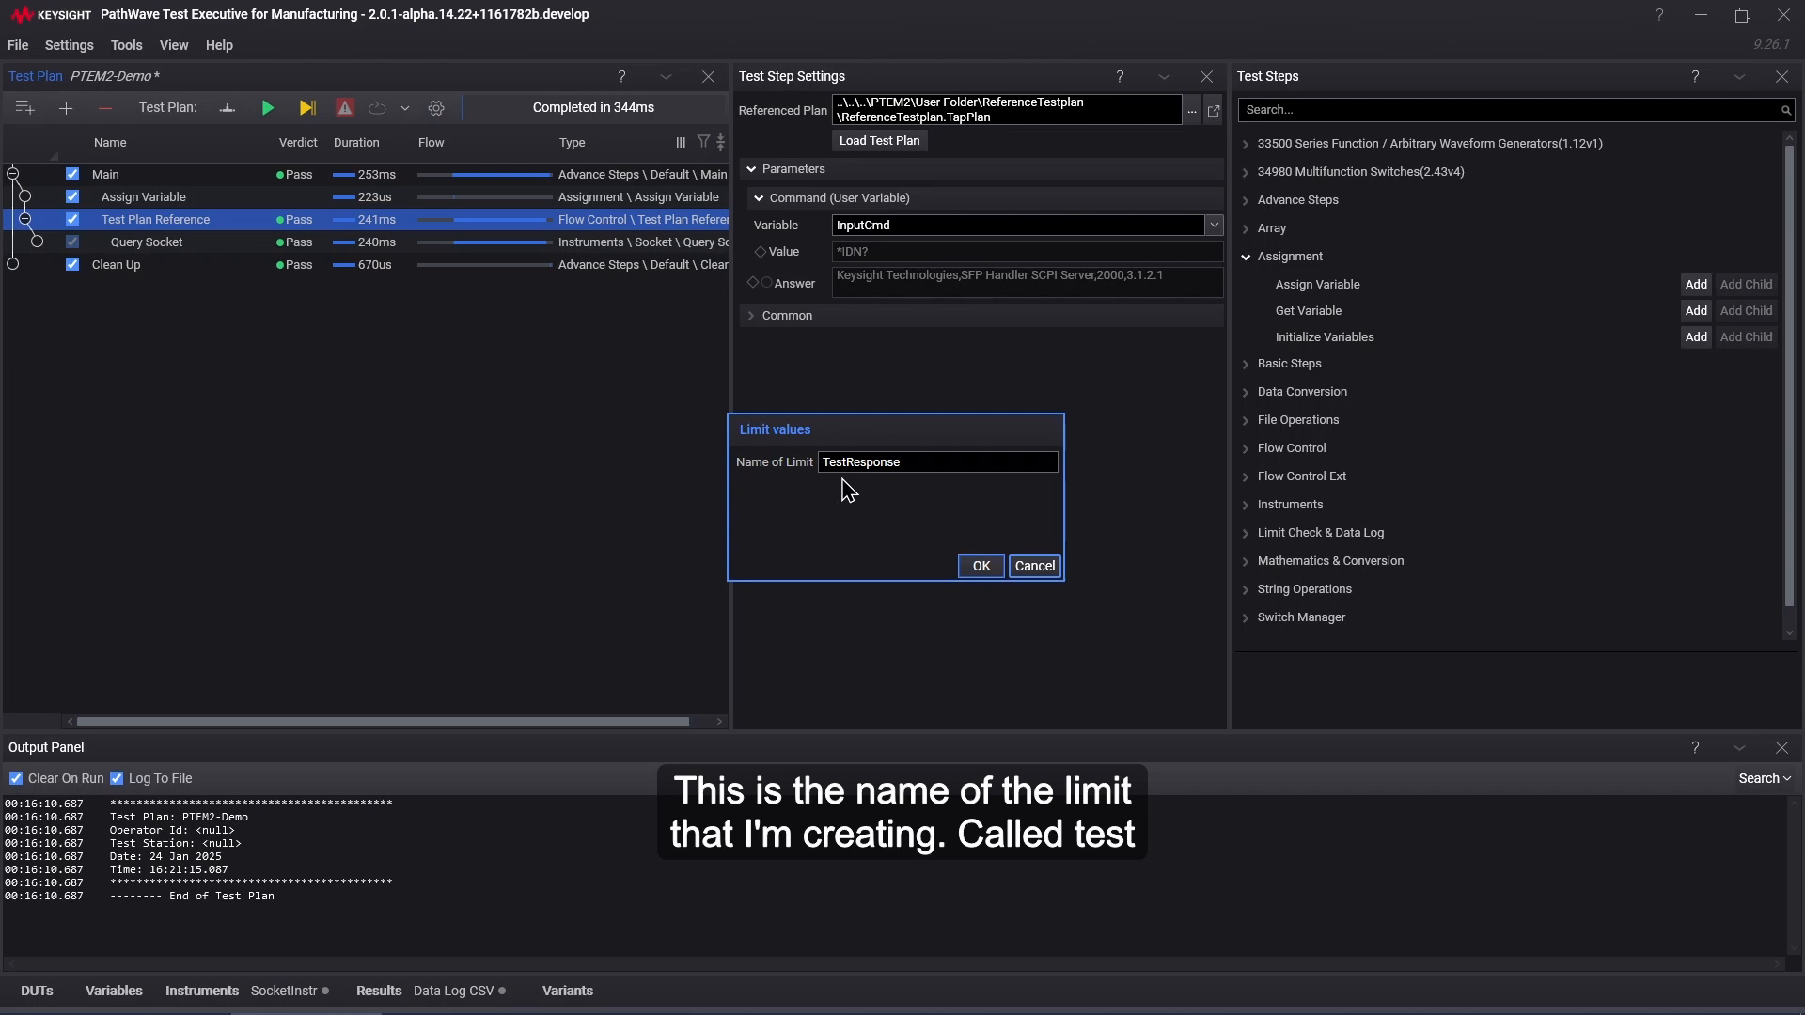
left_click(981, 565)
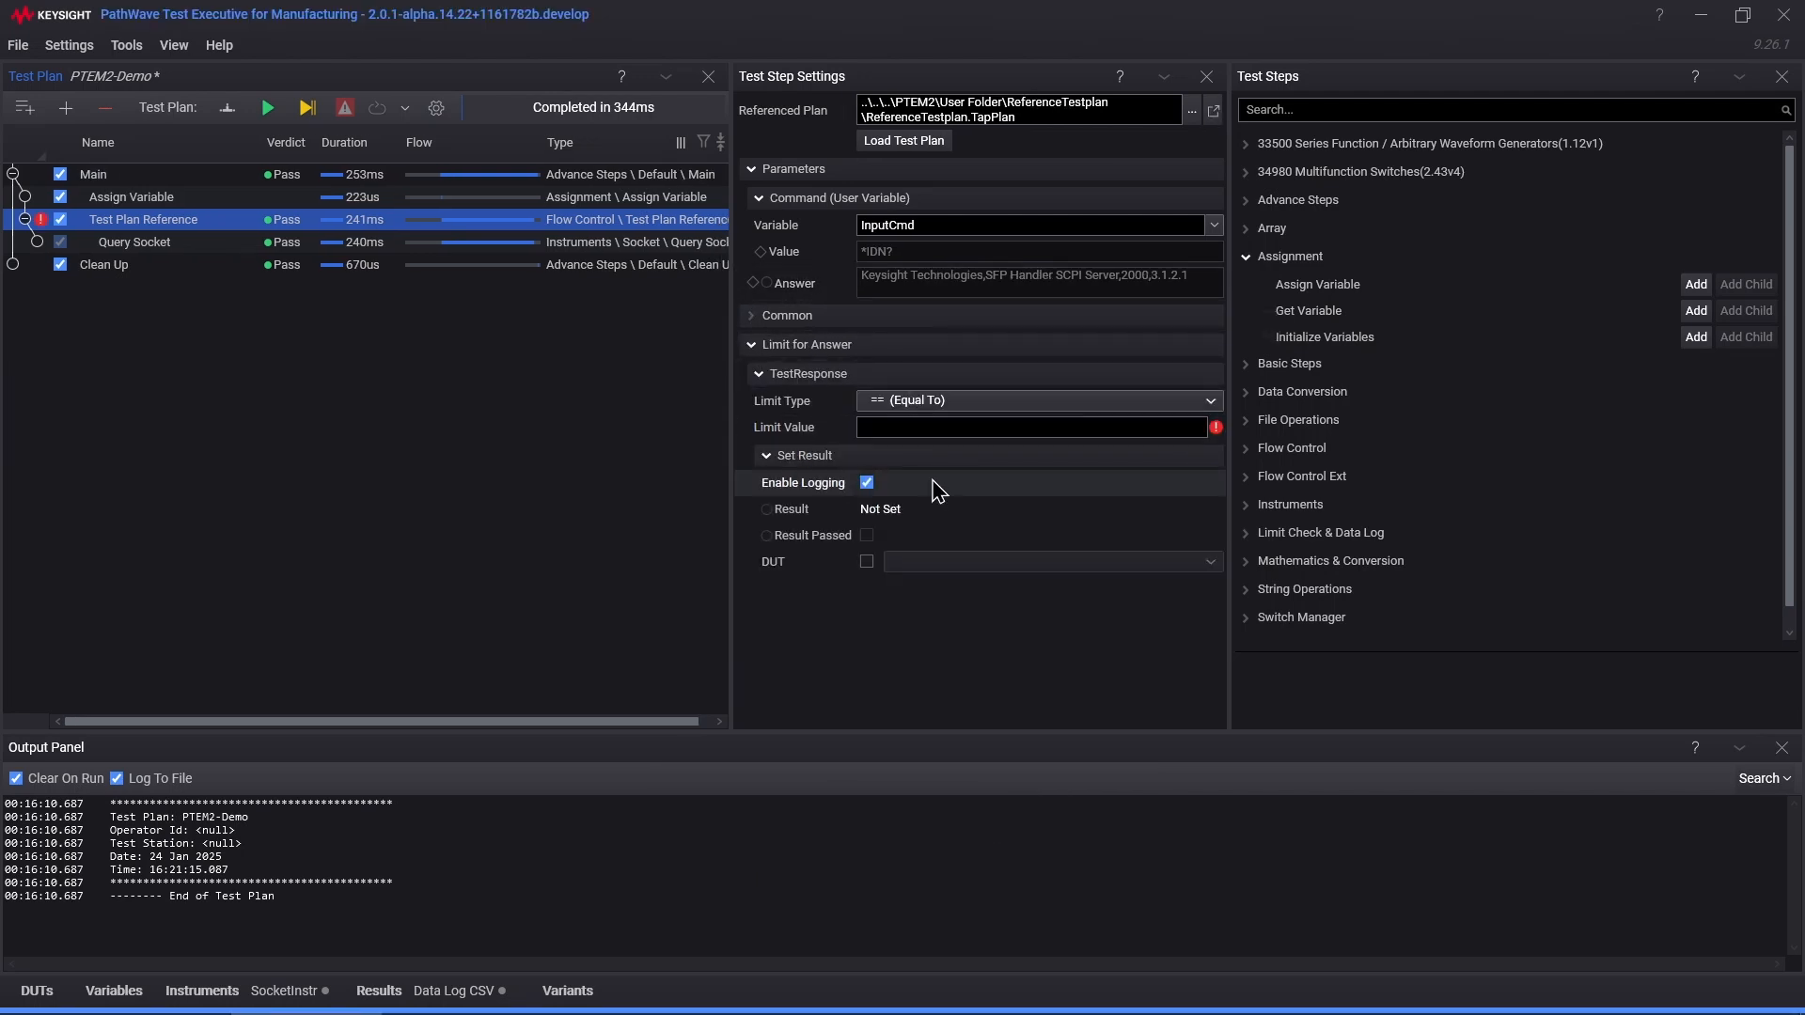
Step: Make TestResponse a Contains check for Handler and enable DUT assignment
left_click(1203, 401)
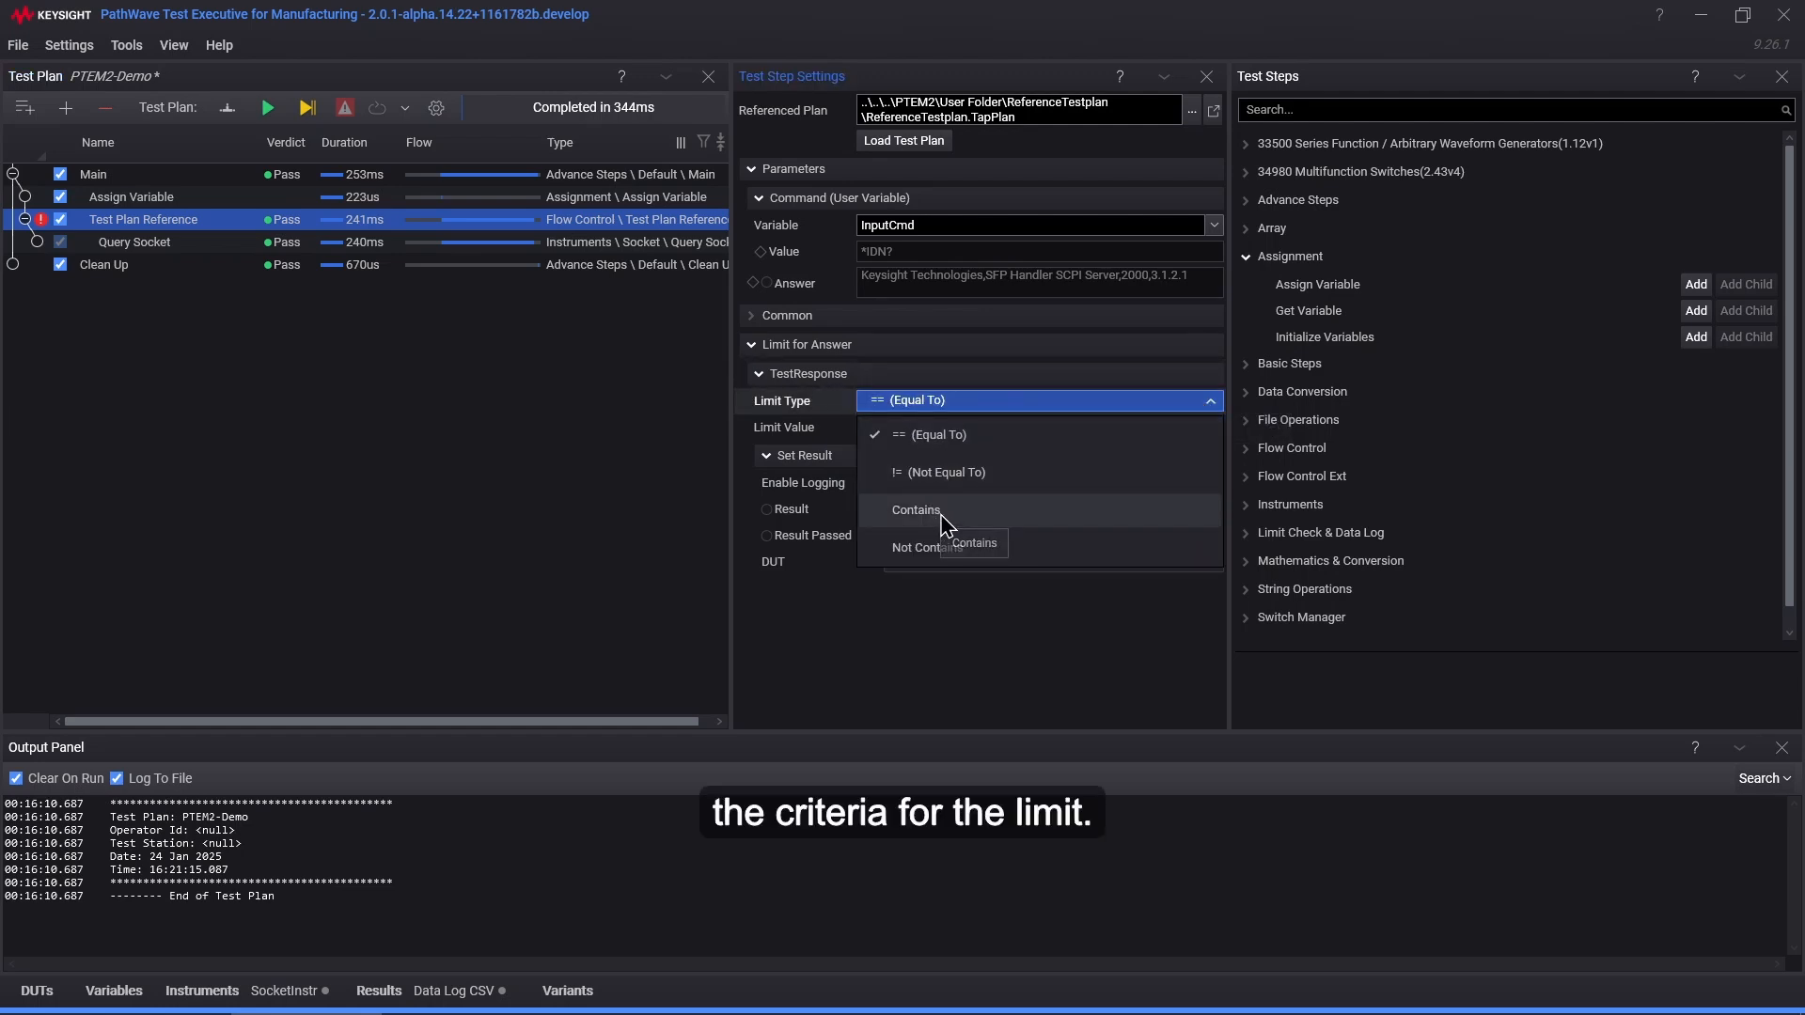
left_click(937, 522)
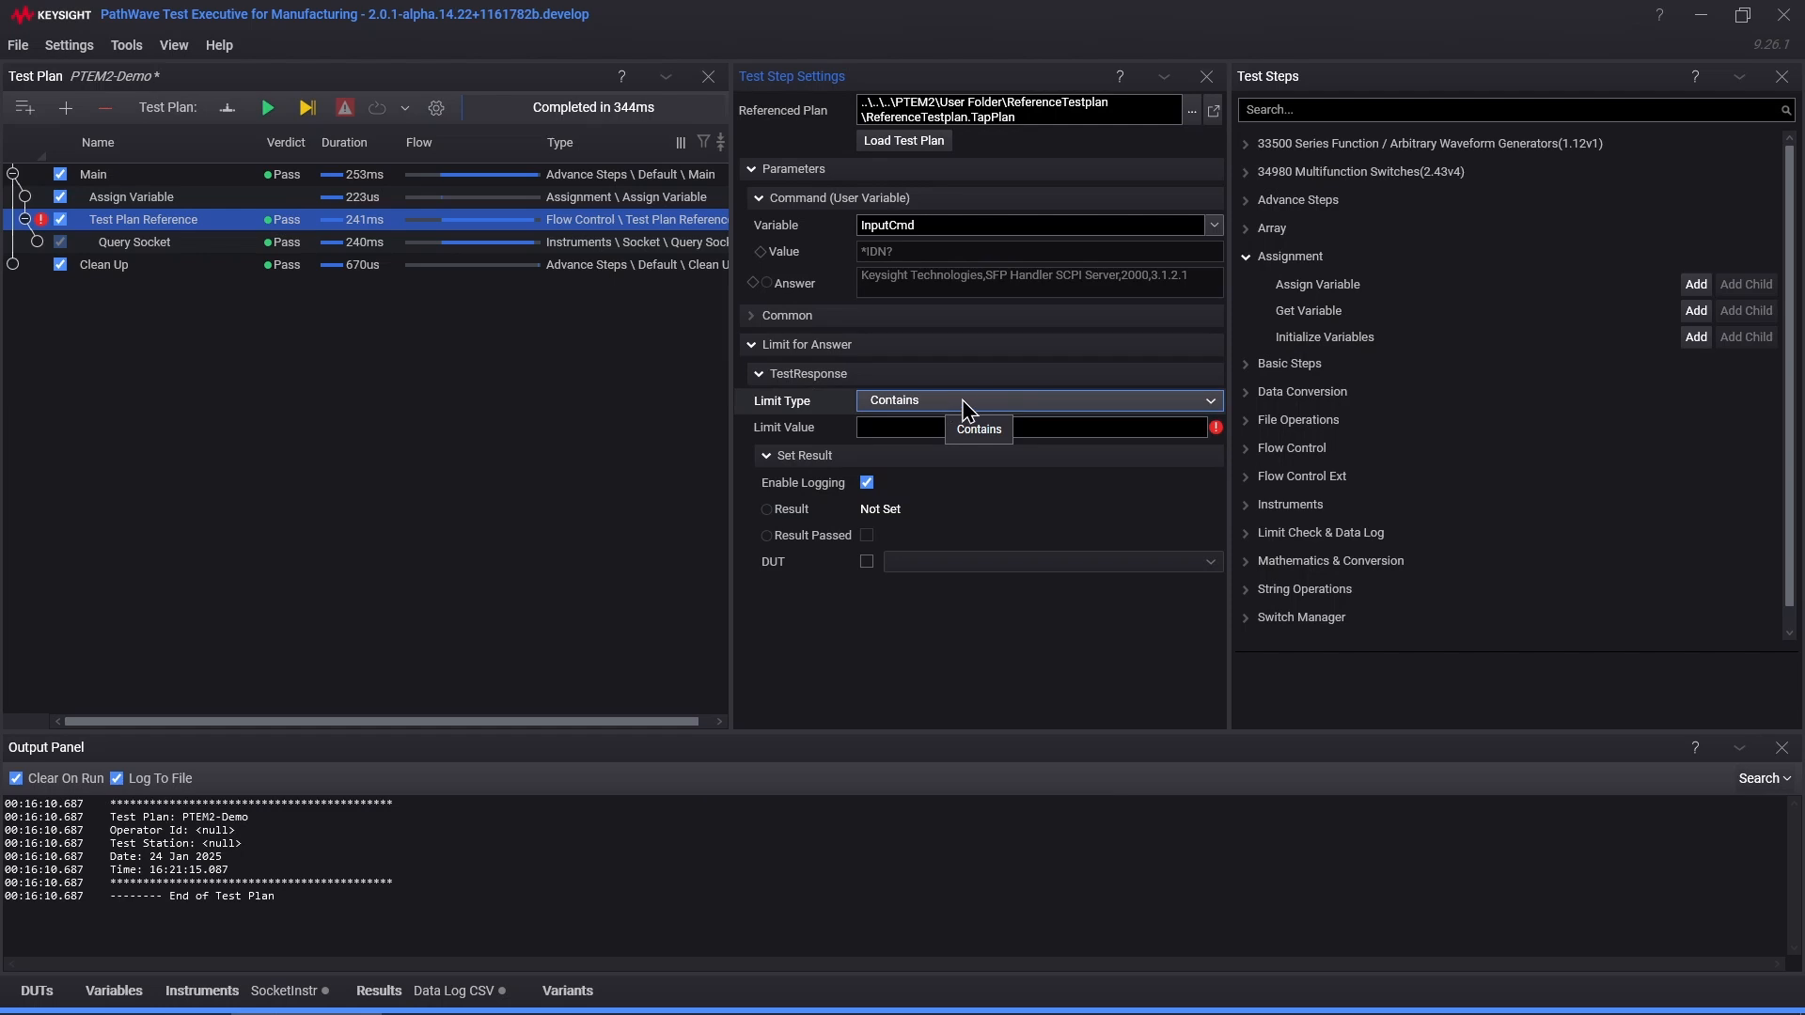
left_click(884, 429)
left_click(891, 431)
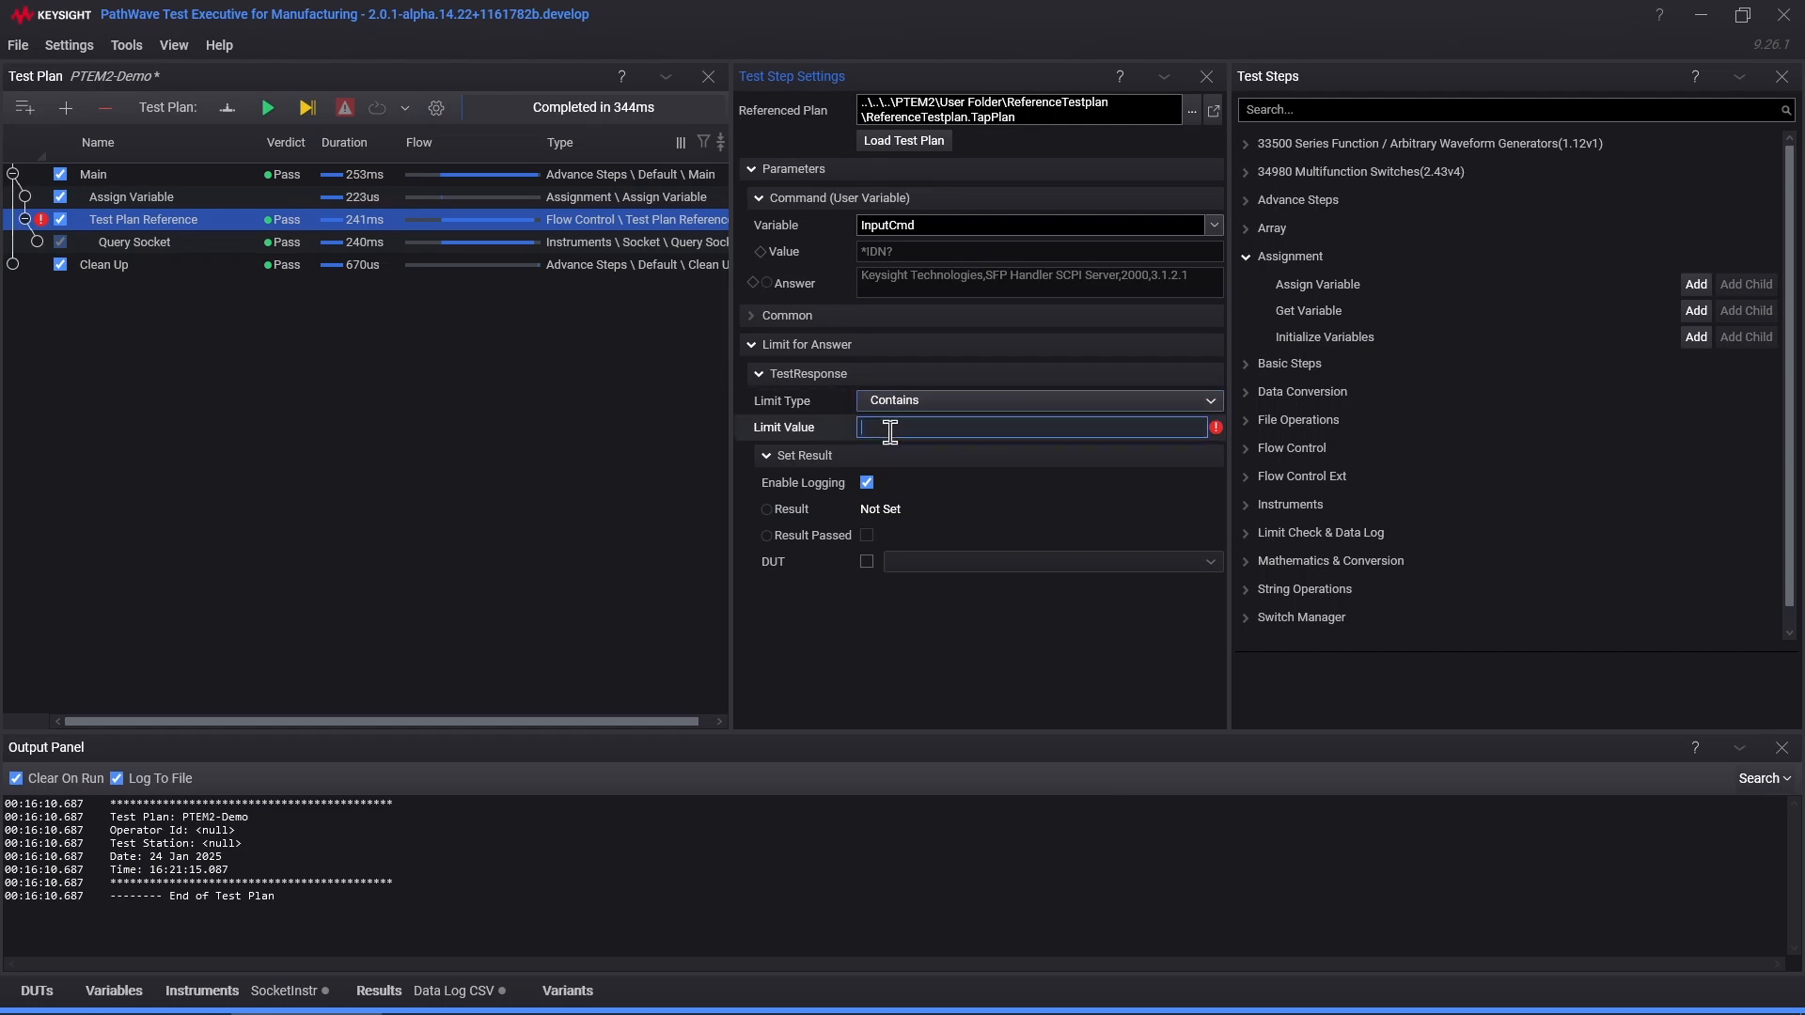
type("Handler")
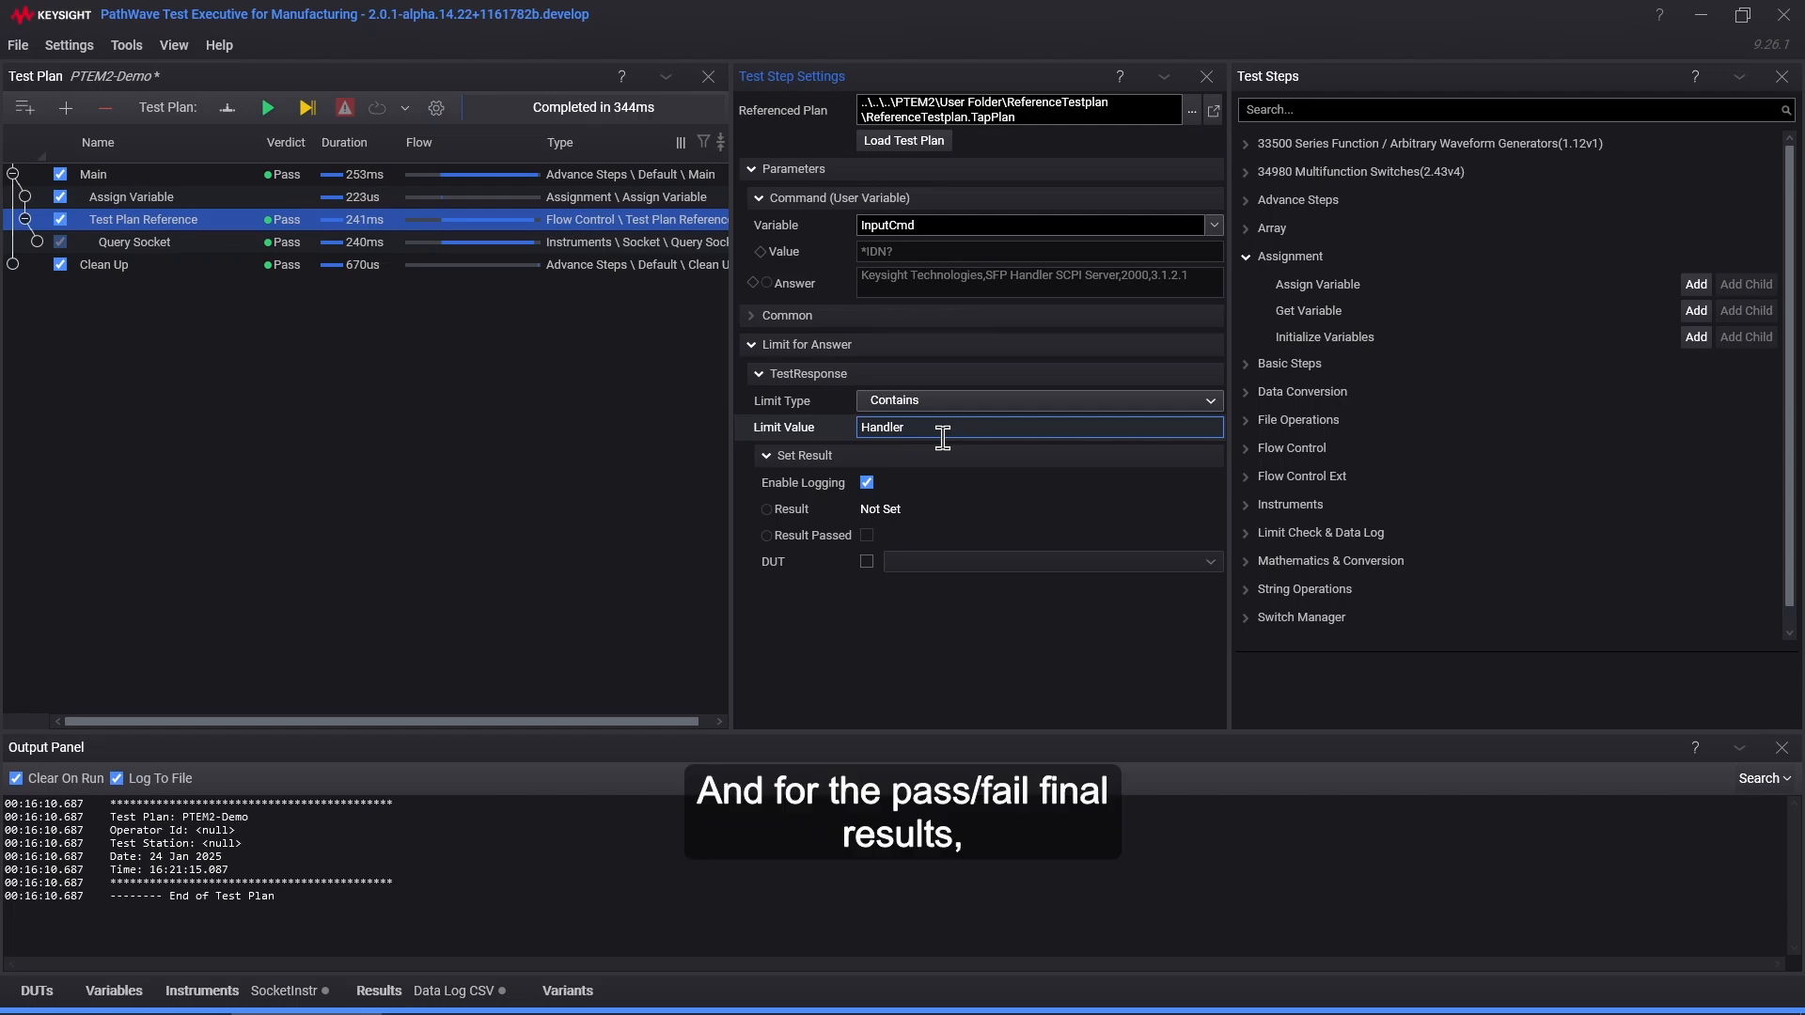
left_click(869, 564)
left_click(970, 564)
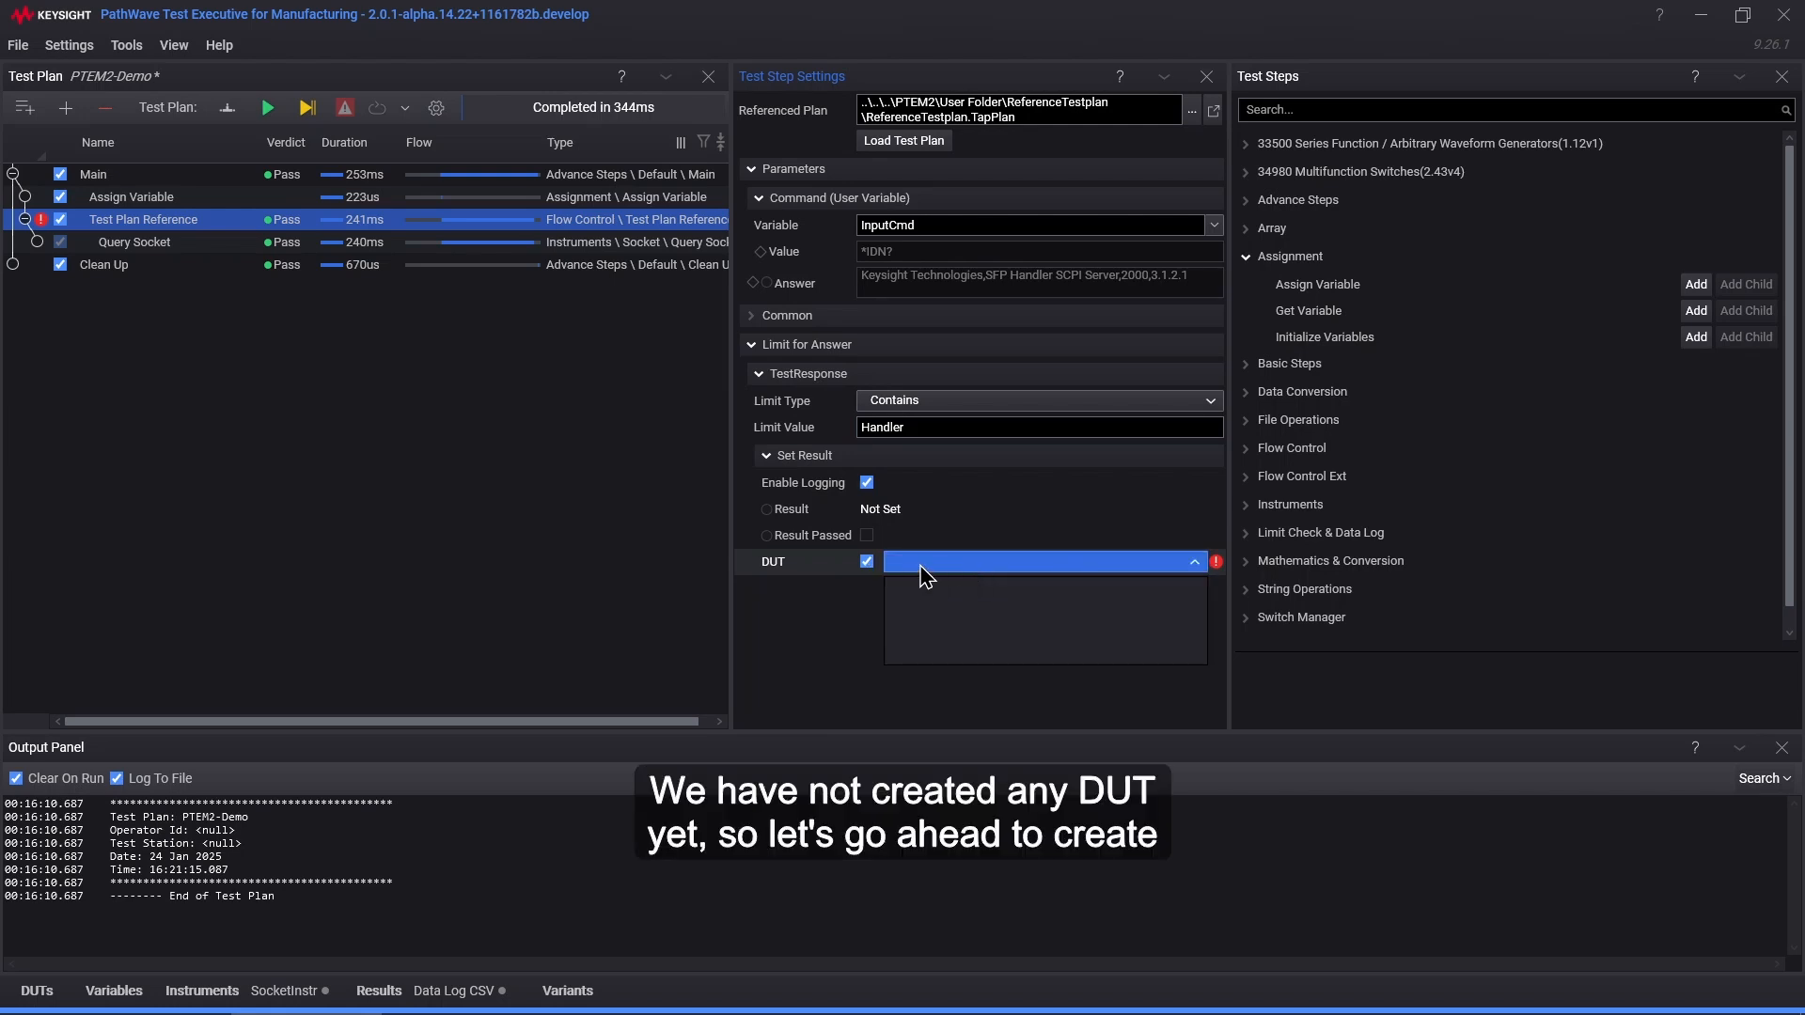
left_click(814, 613)
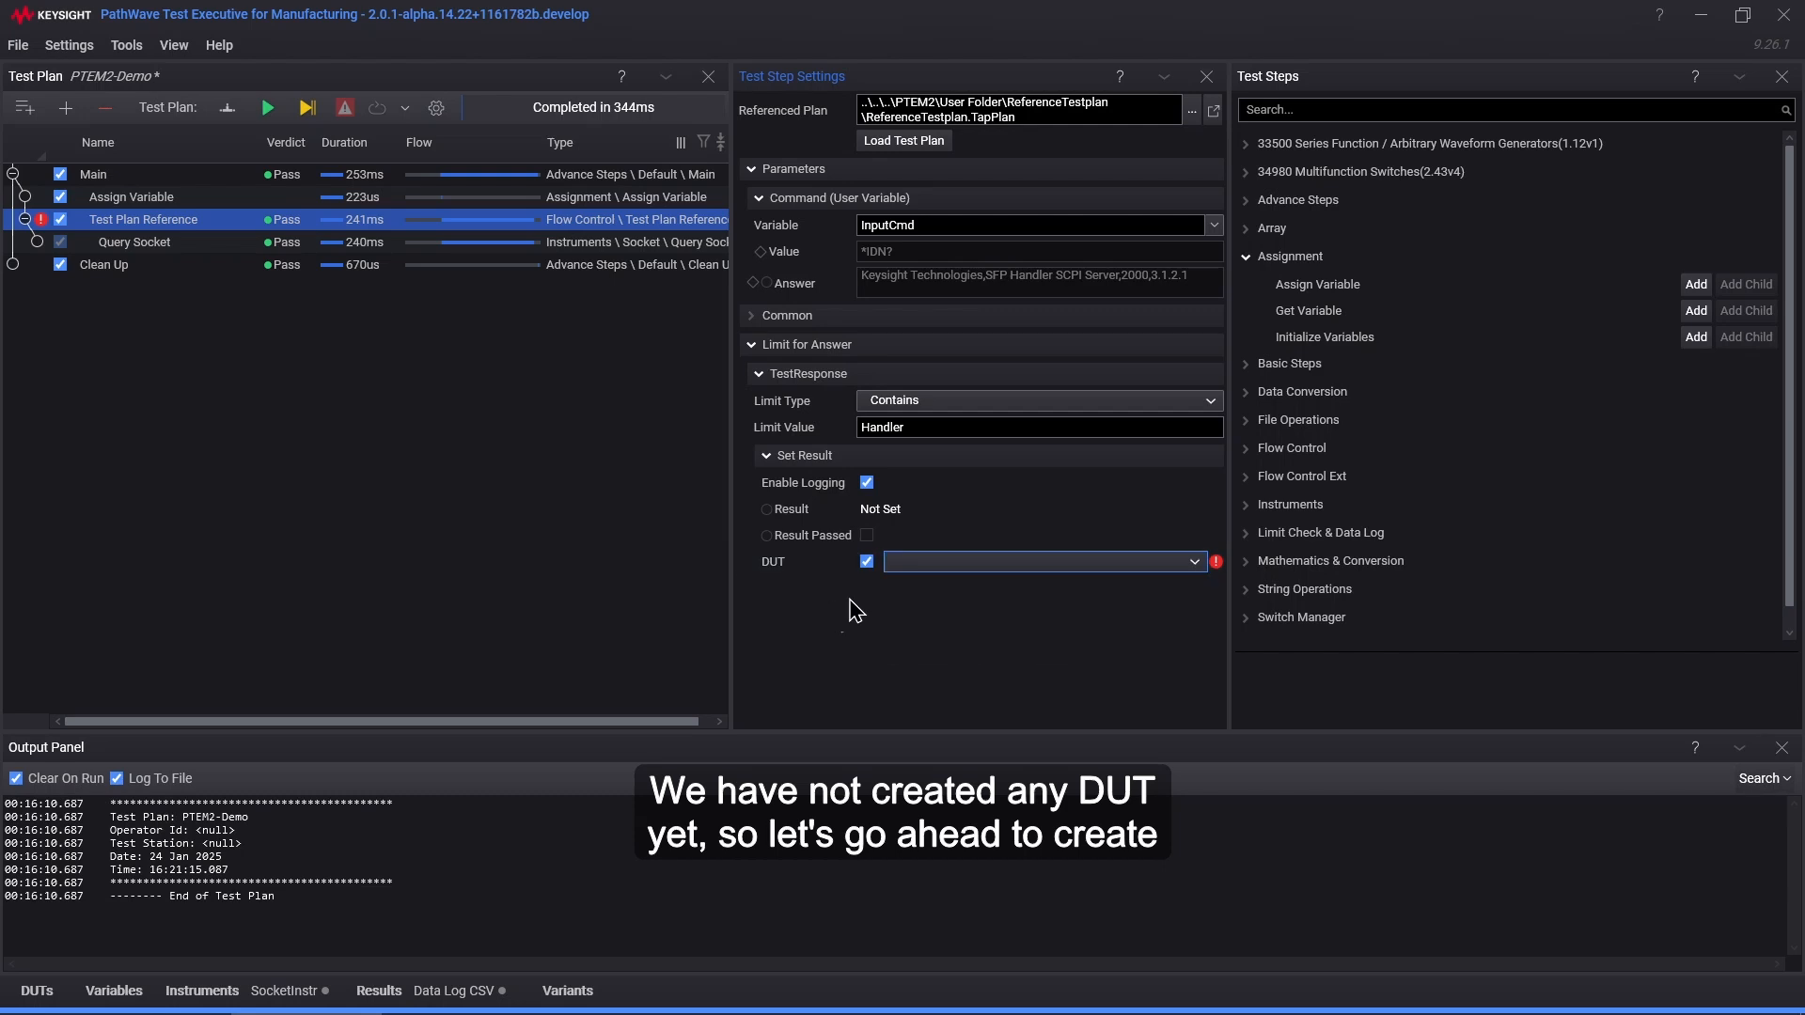
Step: Add the DUT UUT001 in Bench Settings and close the dialog
left_click(38, 992)
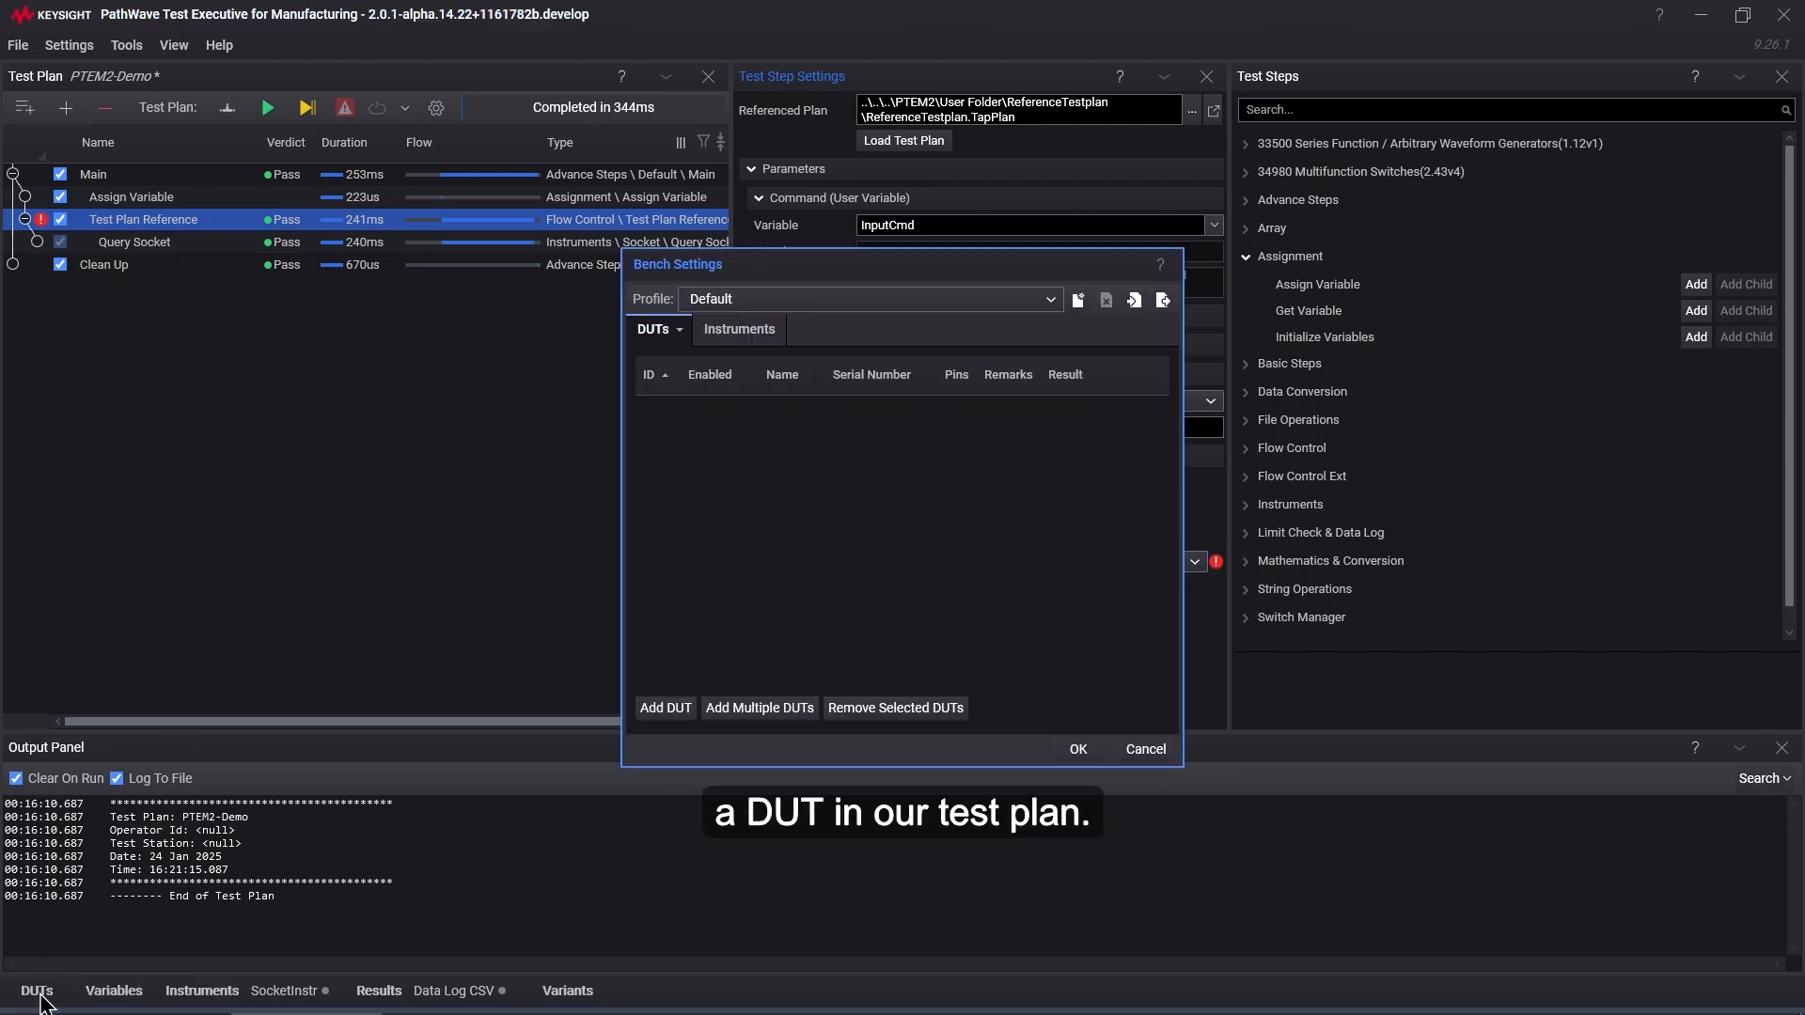
left_click(665, 711)
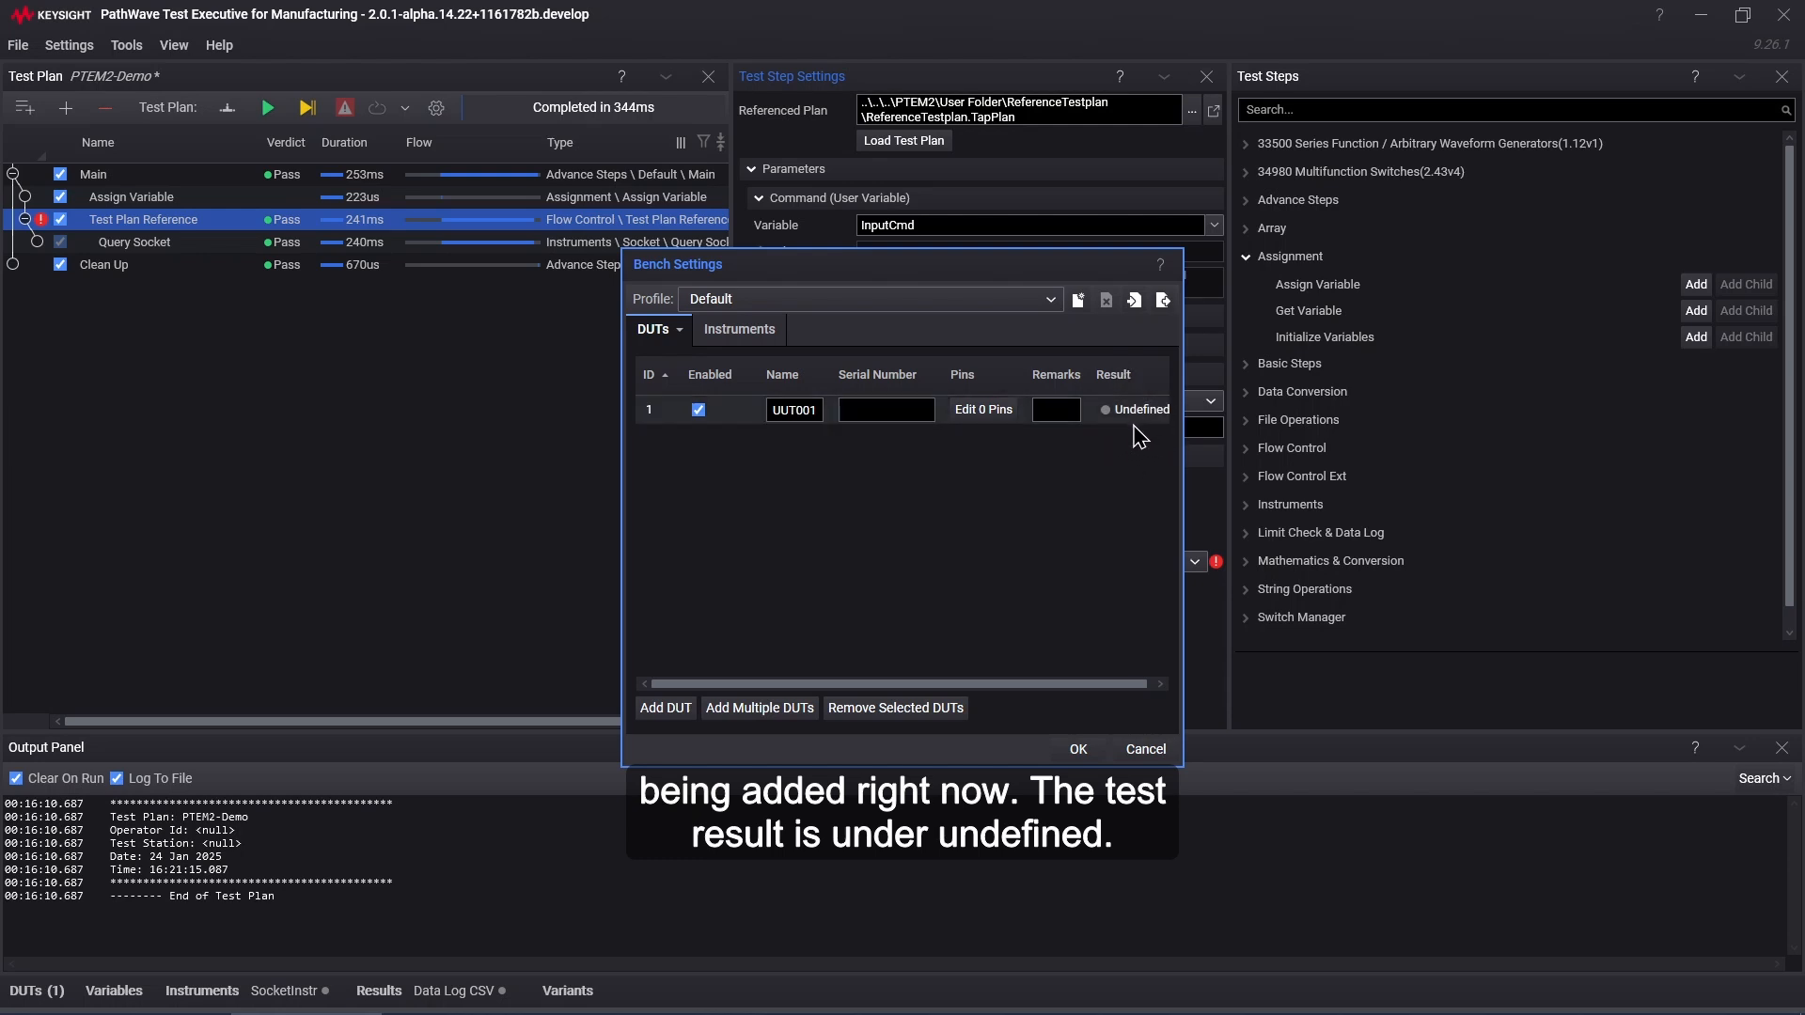
left_click(1079, 750)
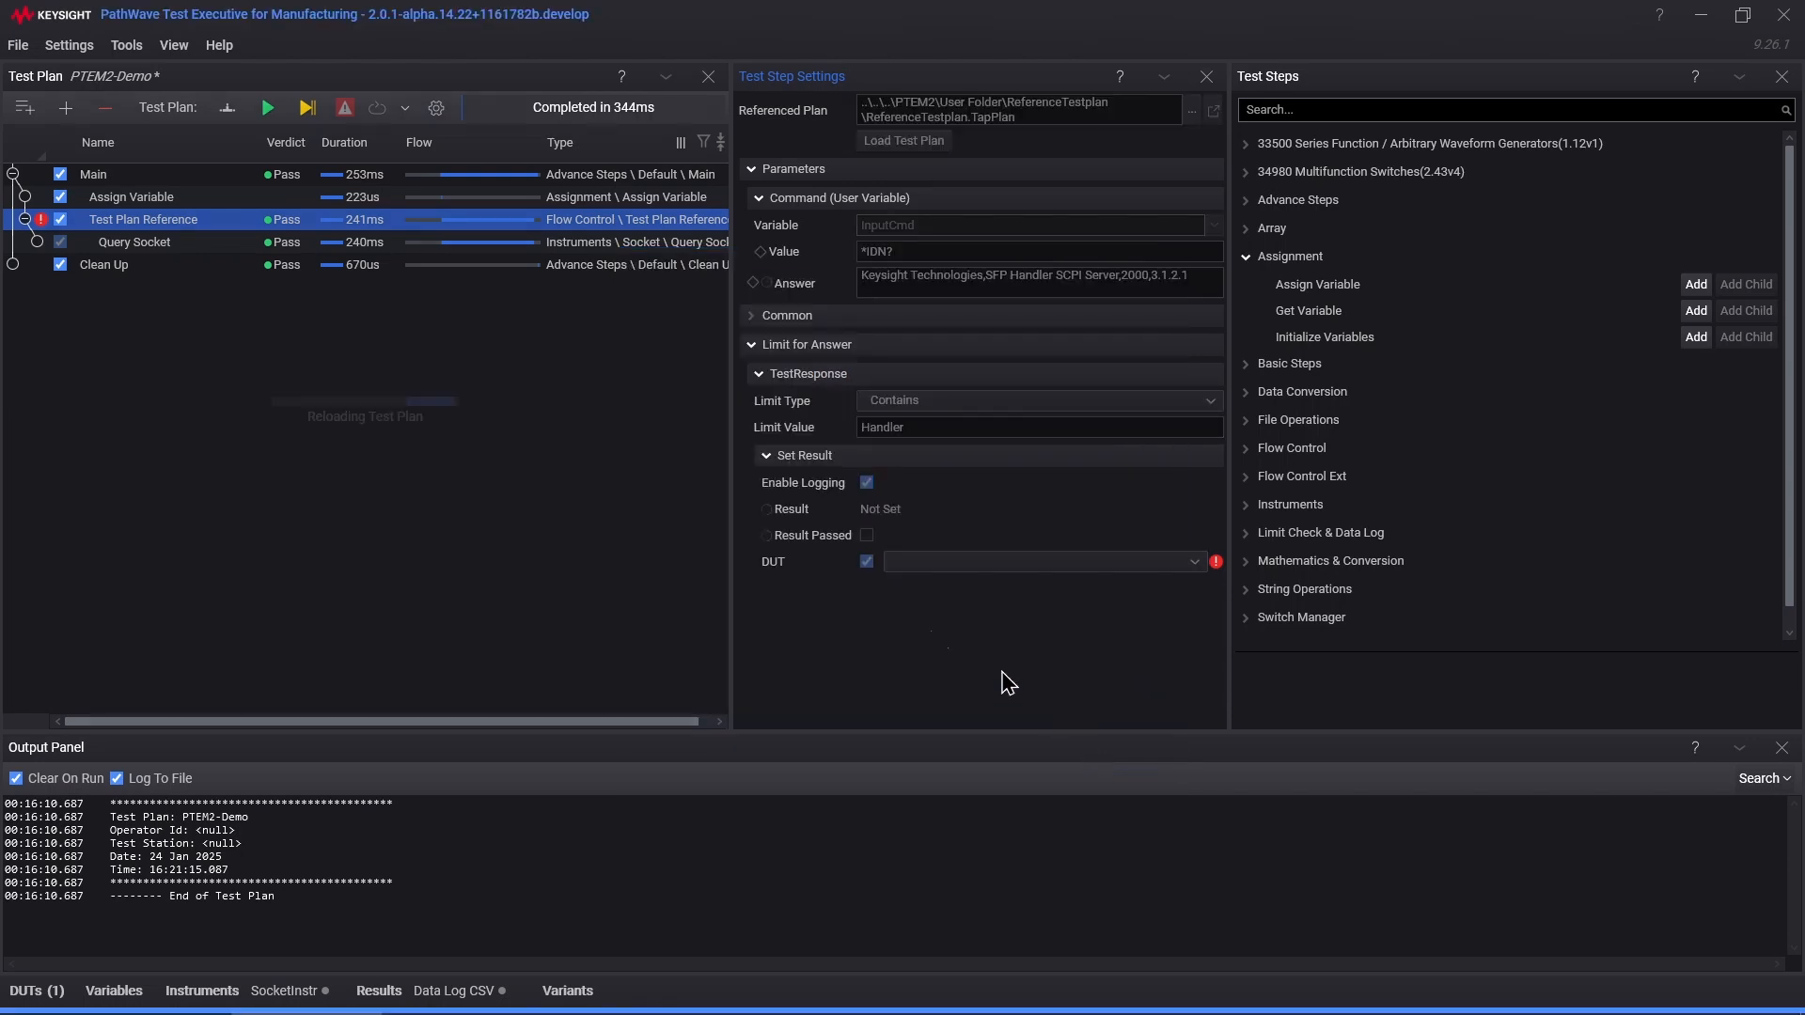
Step: Assign TestResponse to UUT001, rerun the plan, and confirm UUT001 shows Passed
left_click(1004, 562)
left_click(963, 600)
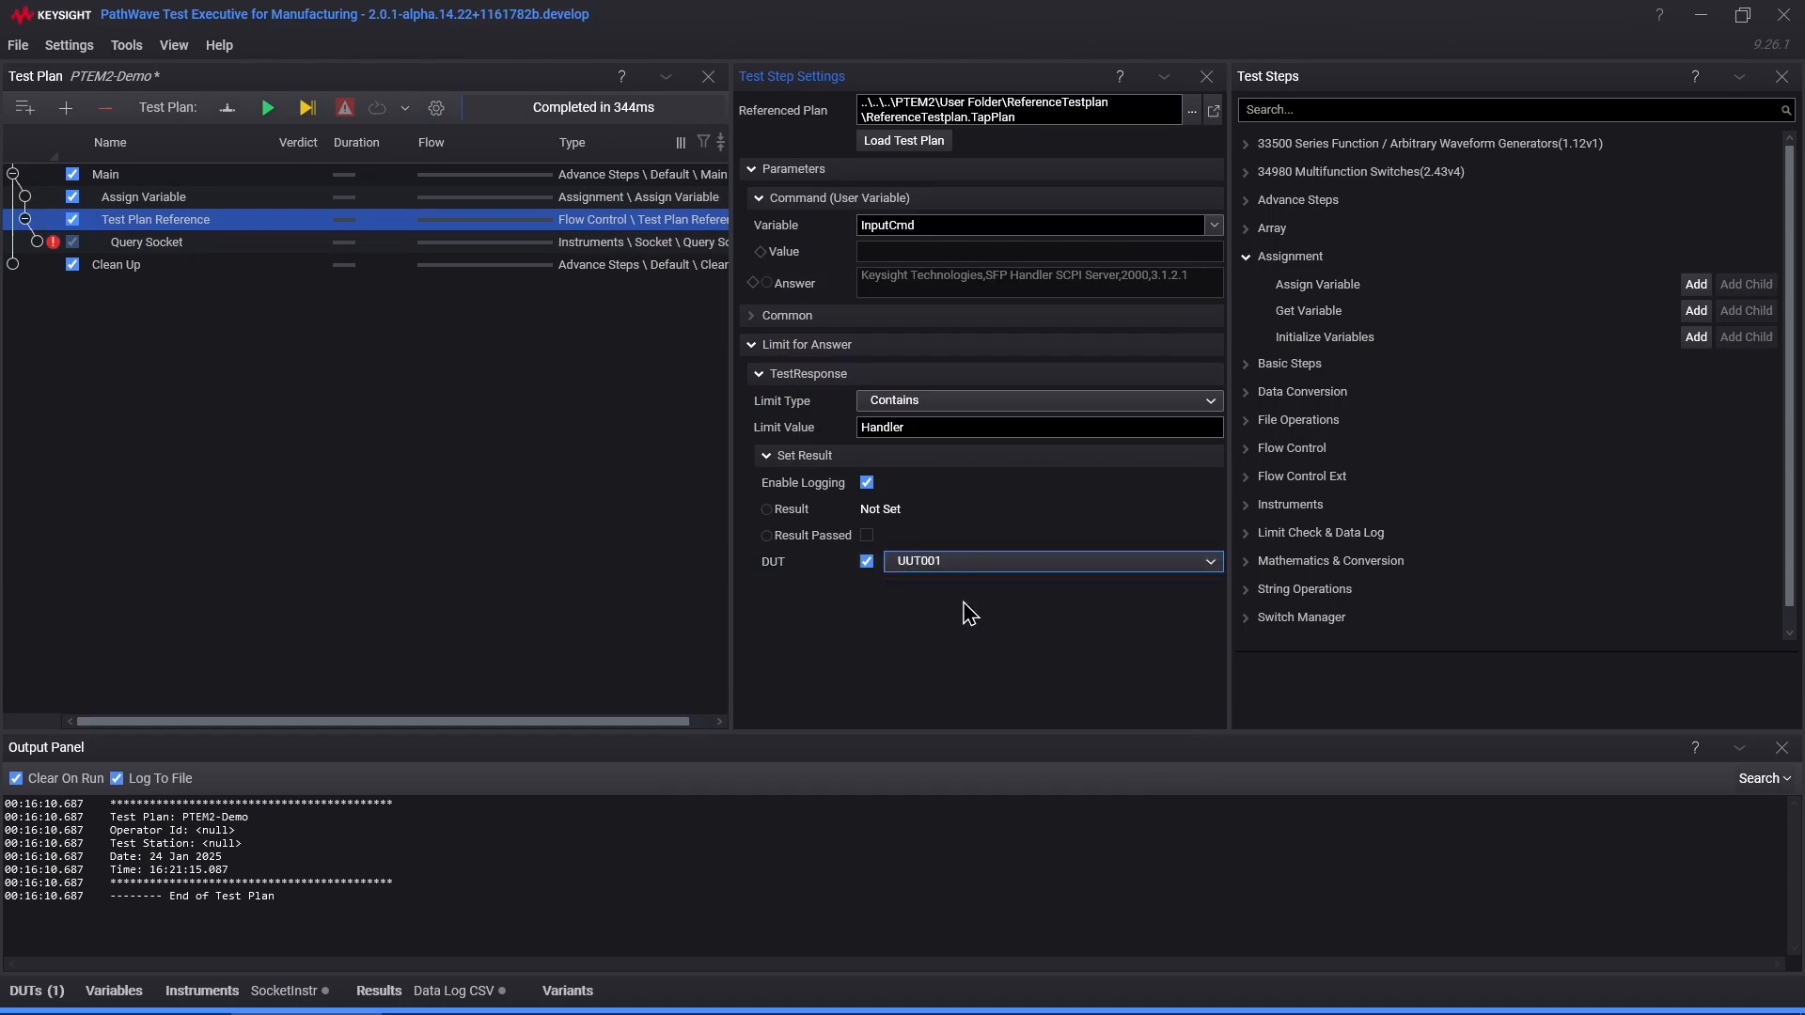
left_click(268, 109)
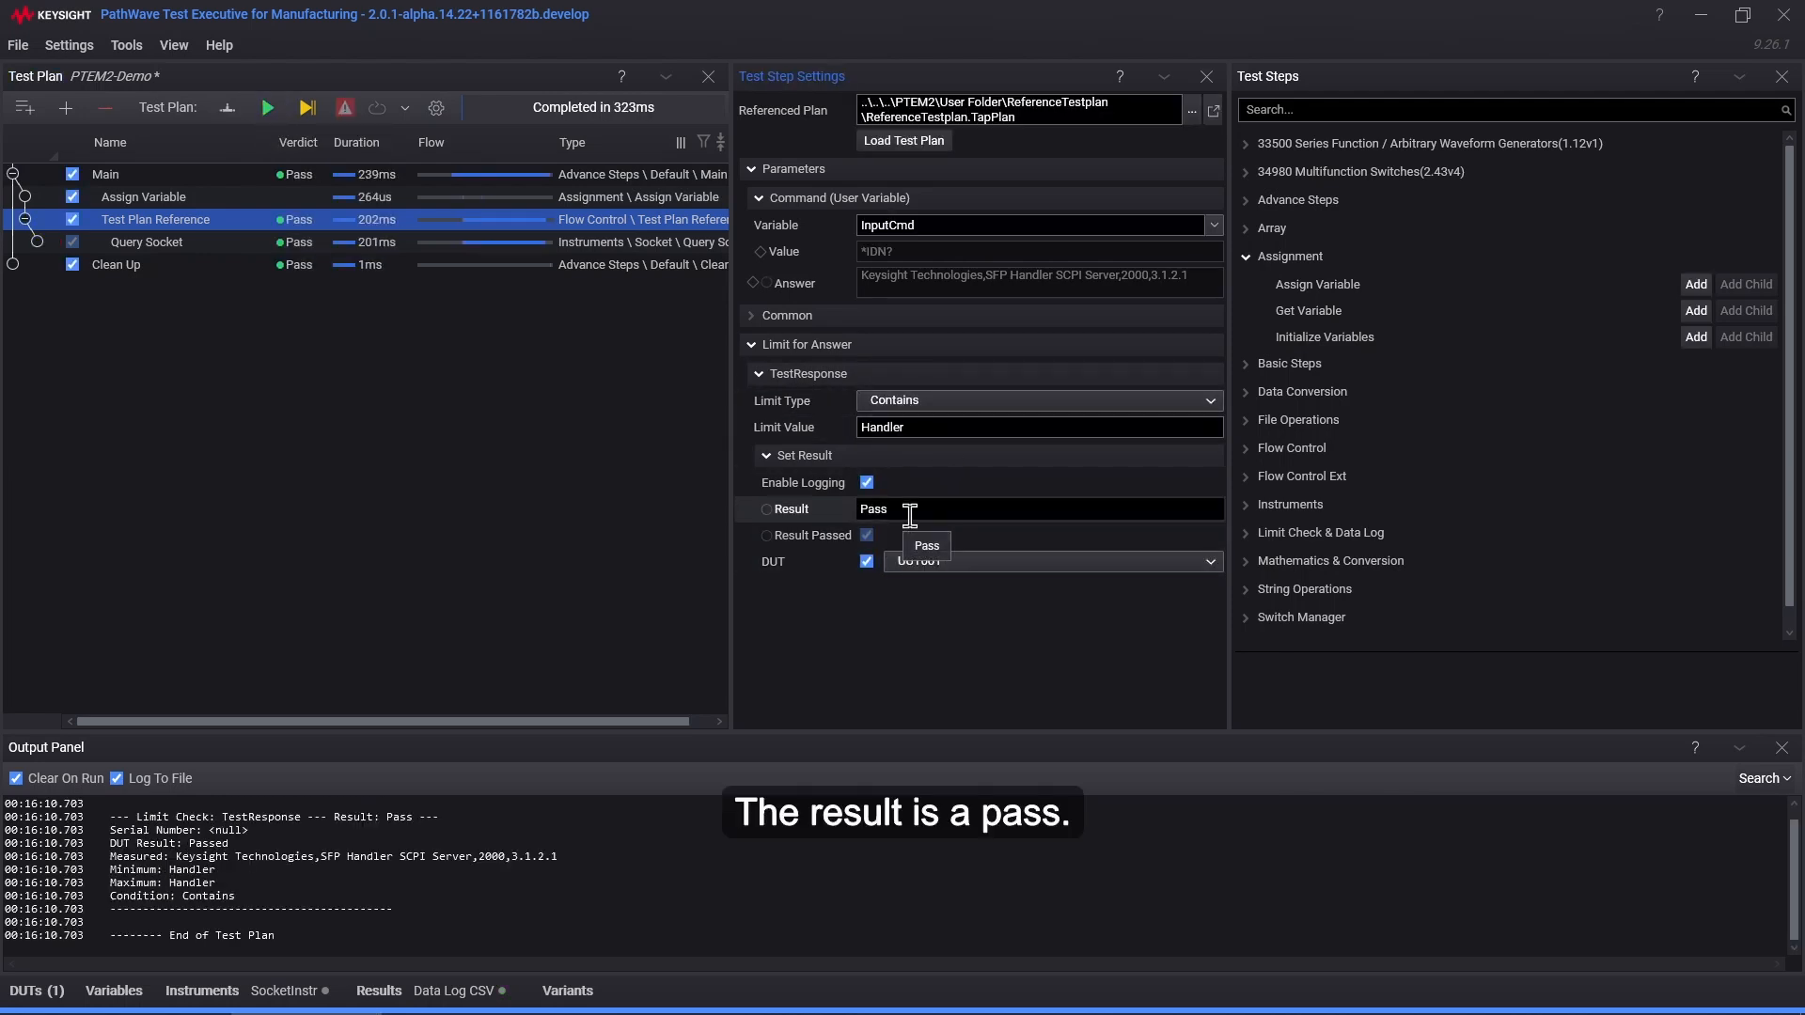
left_click(37, 993)
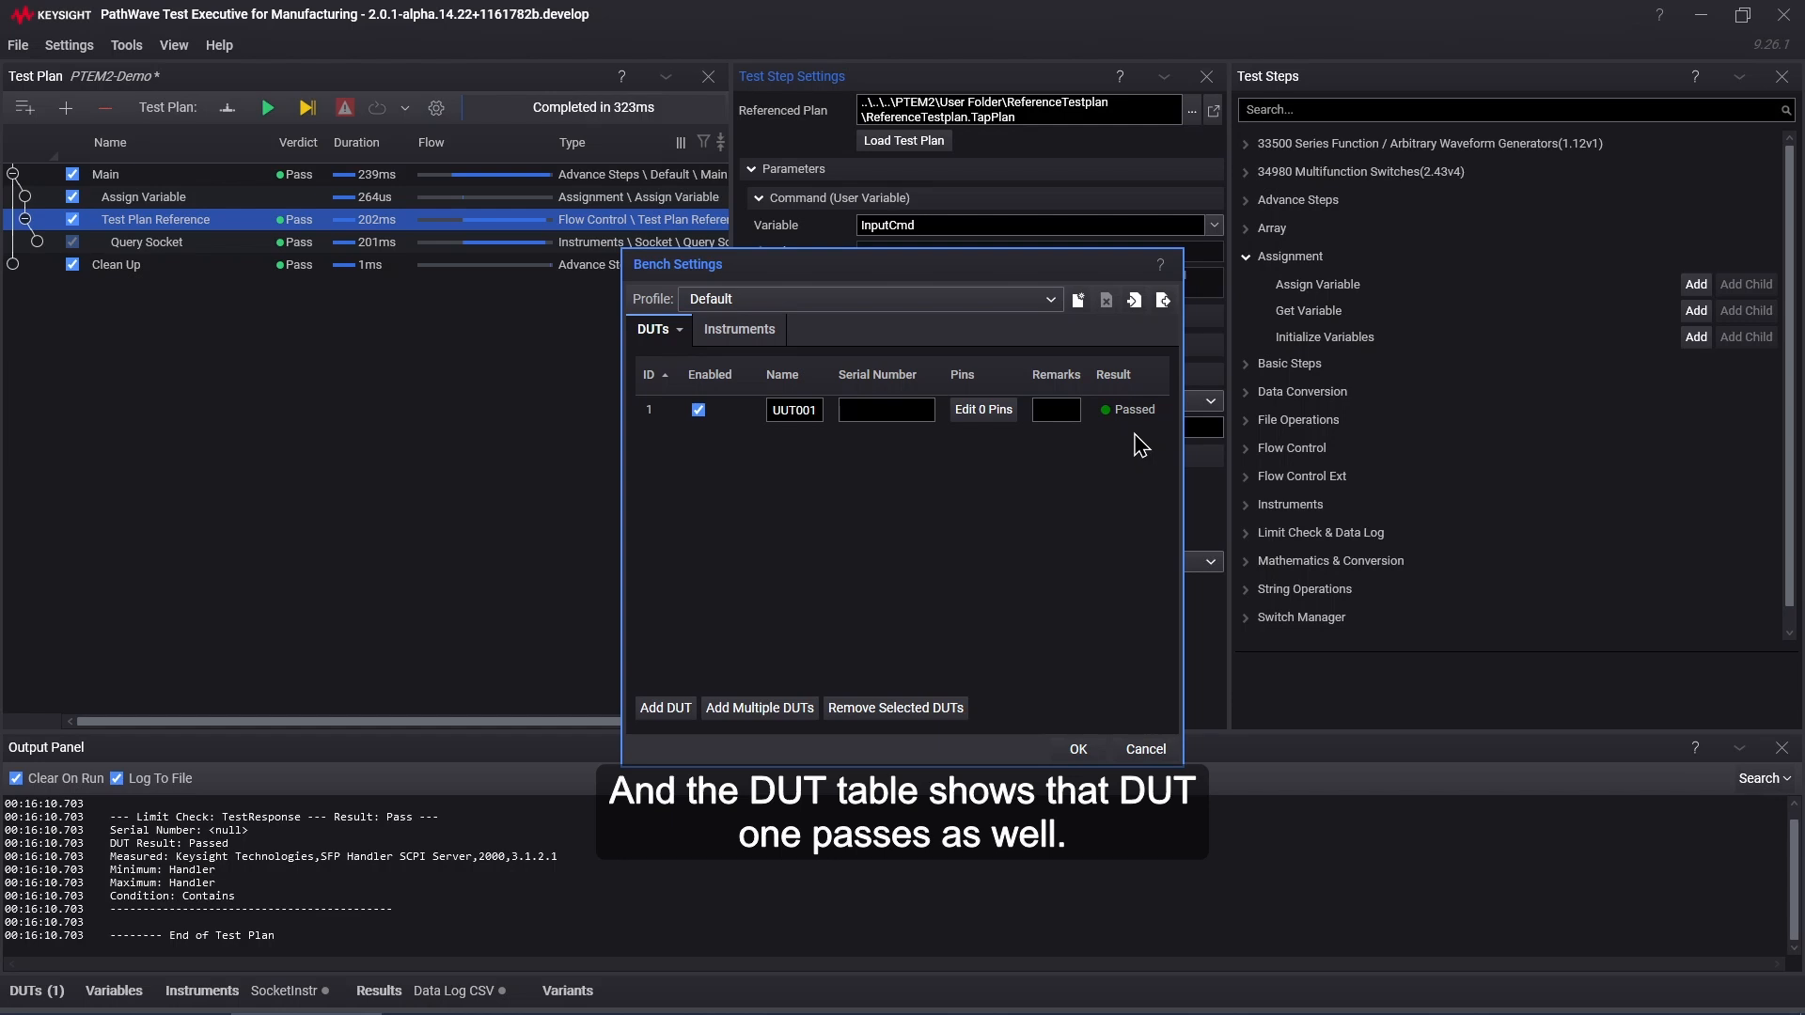
left_click(1078, 749)
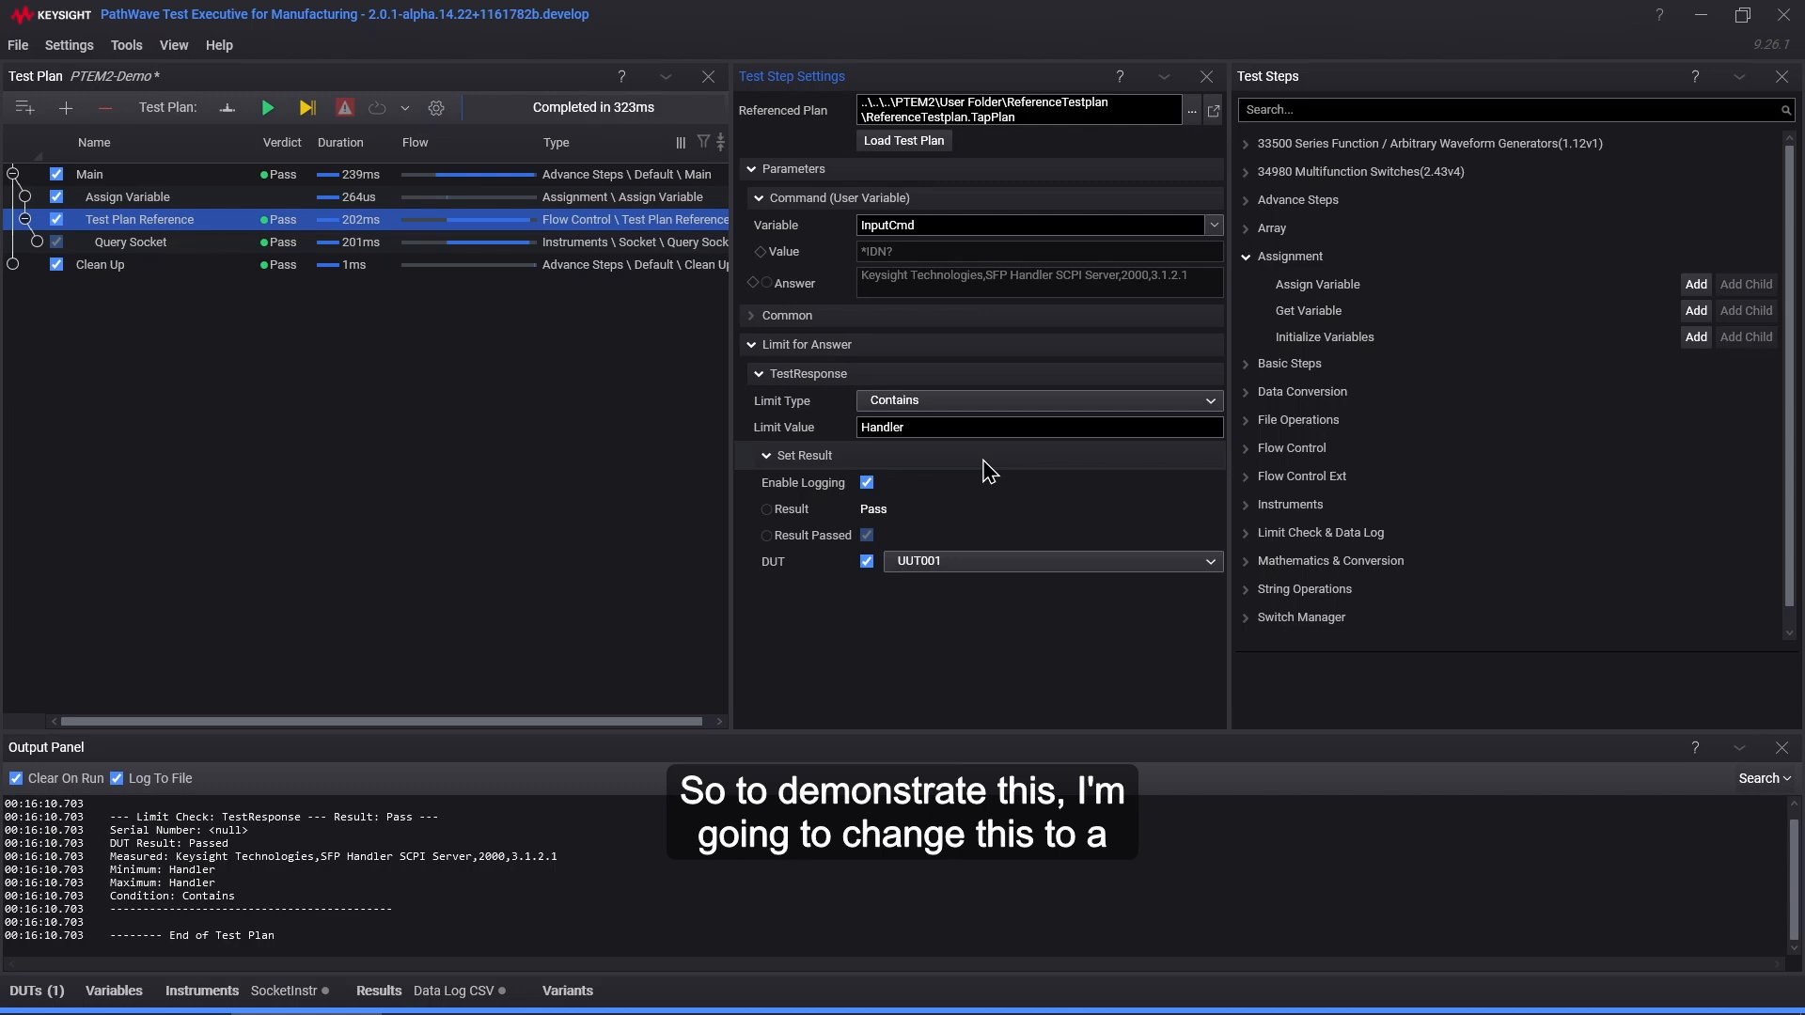
Step: Bind the TestResponse Limit Value to a new String variable named ExpectedValue
right_click(842, 442)
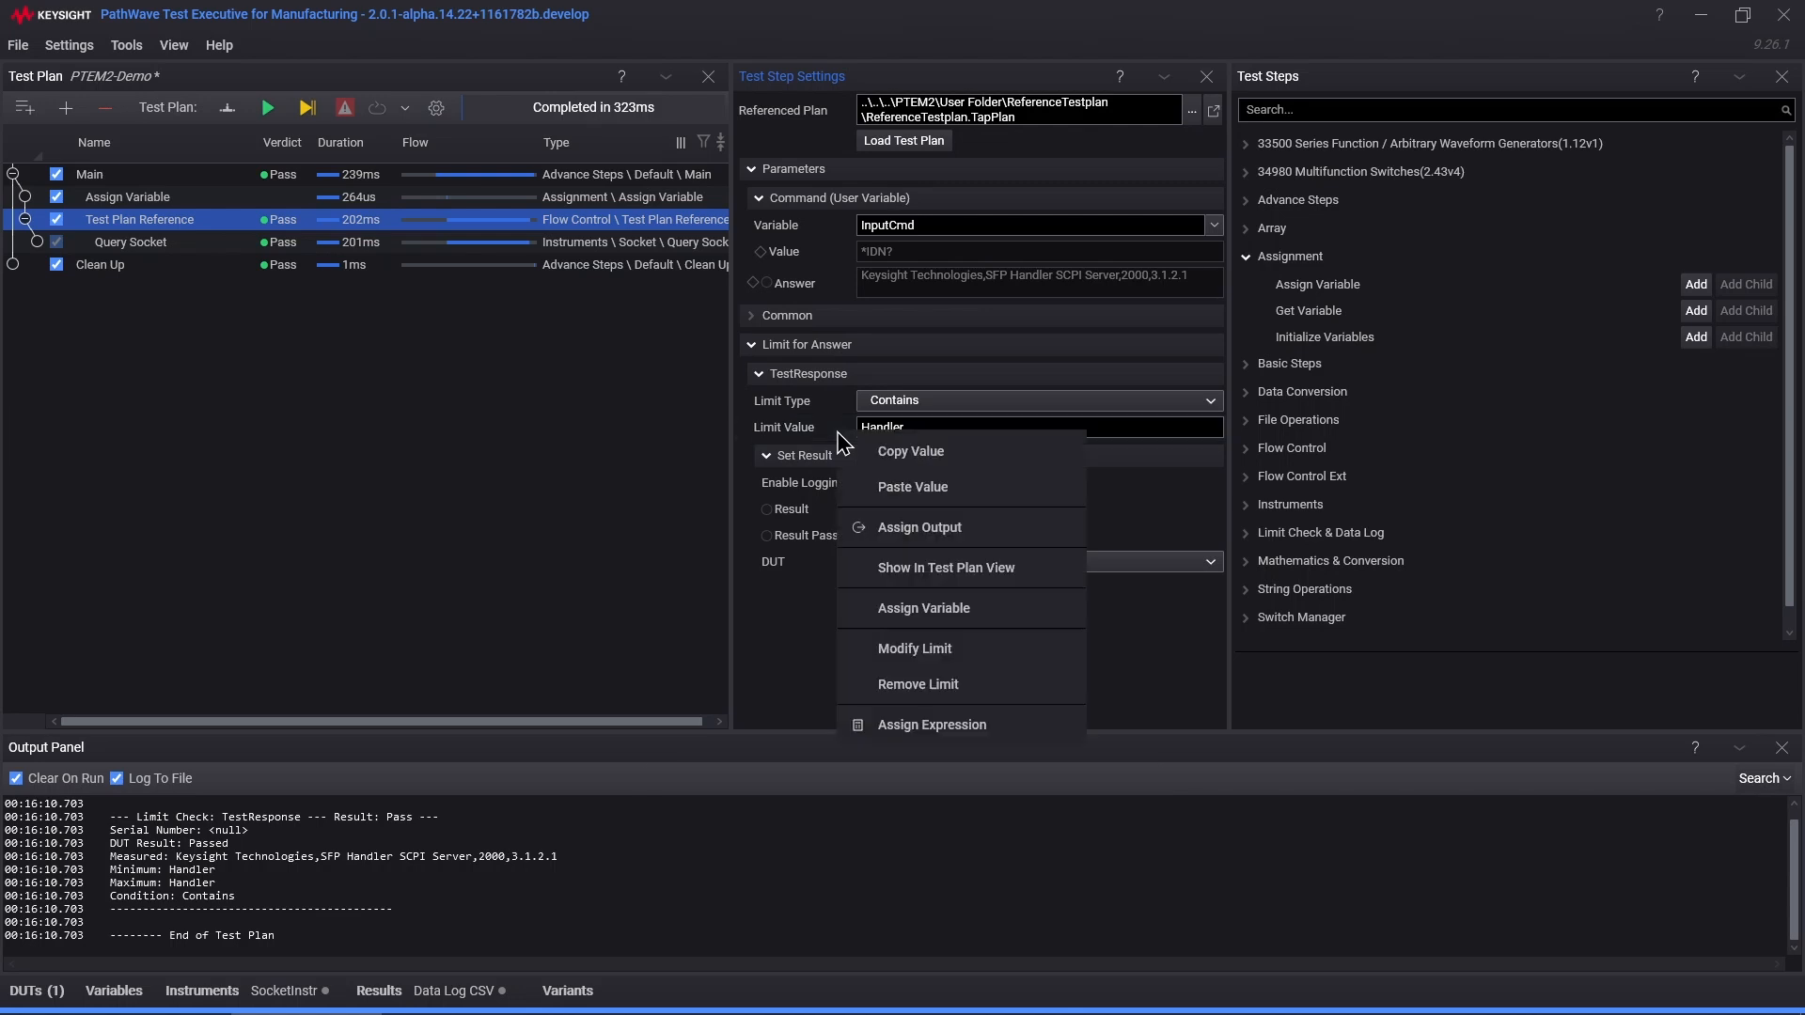
left_click(926, 611)
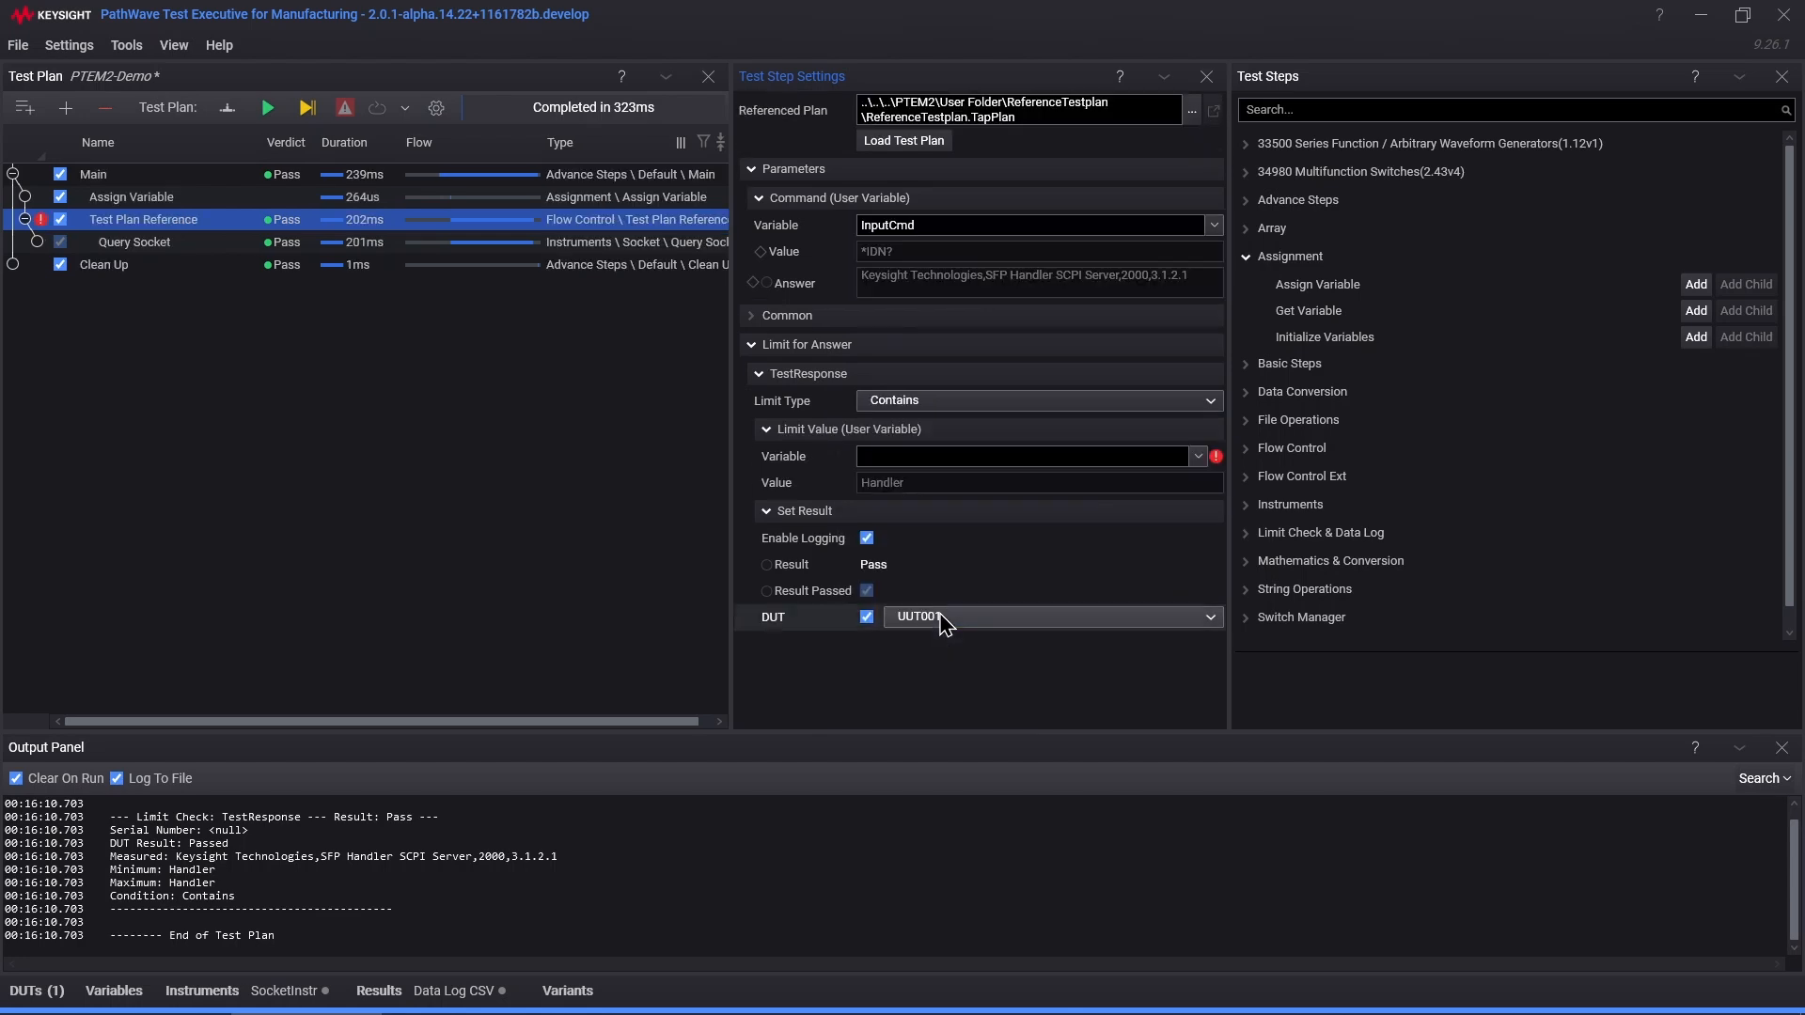
right_click(837, 464)
left_click(930, 602)
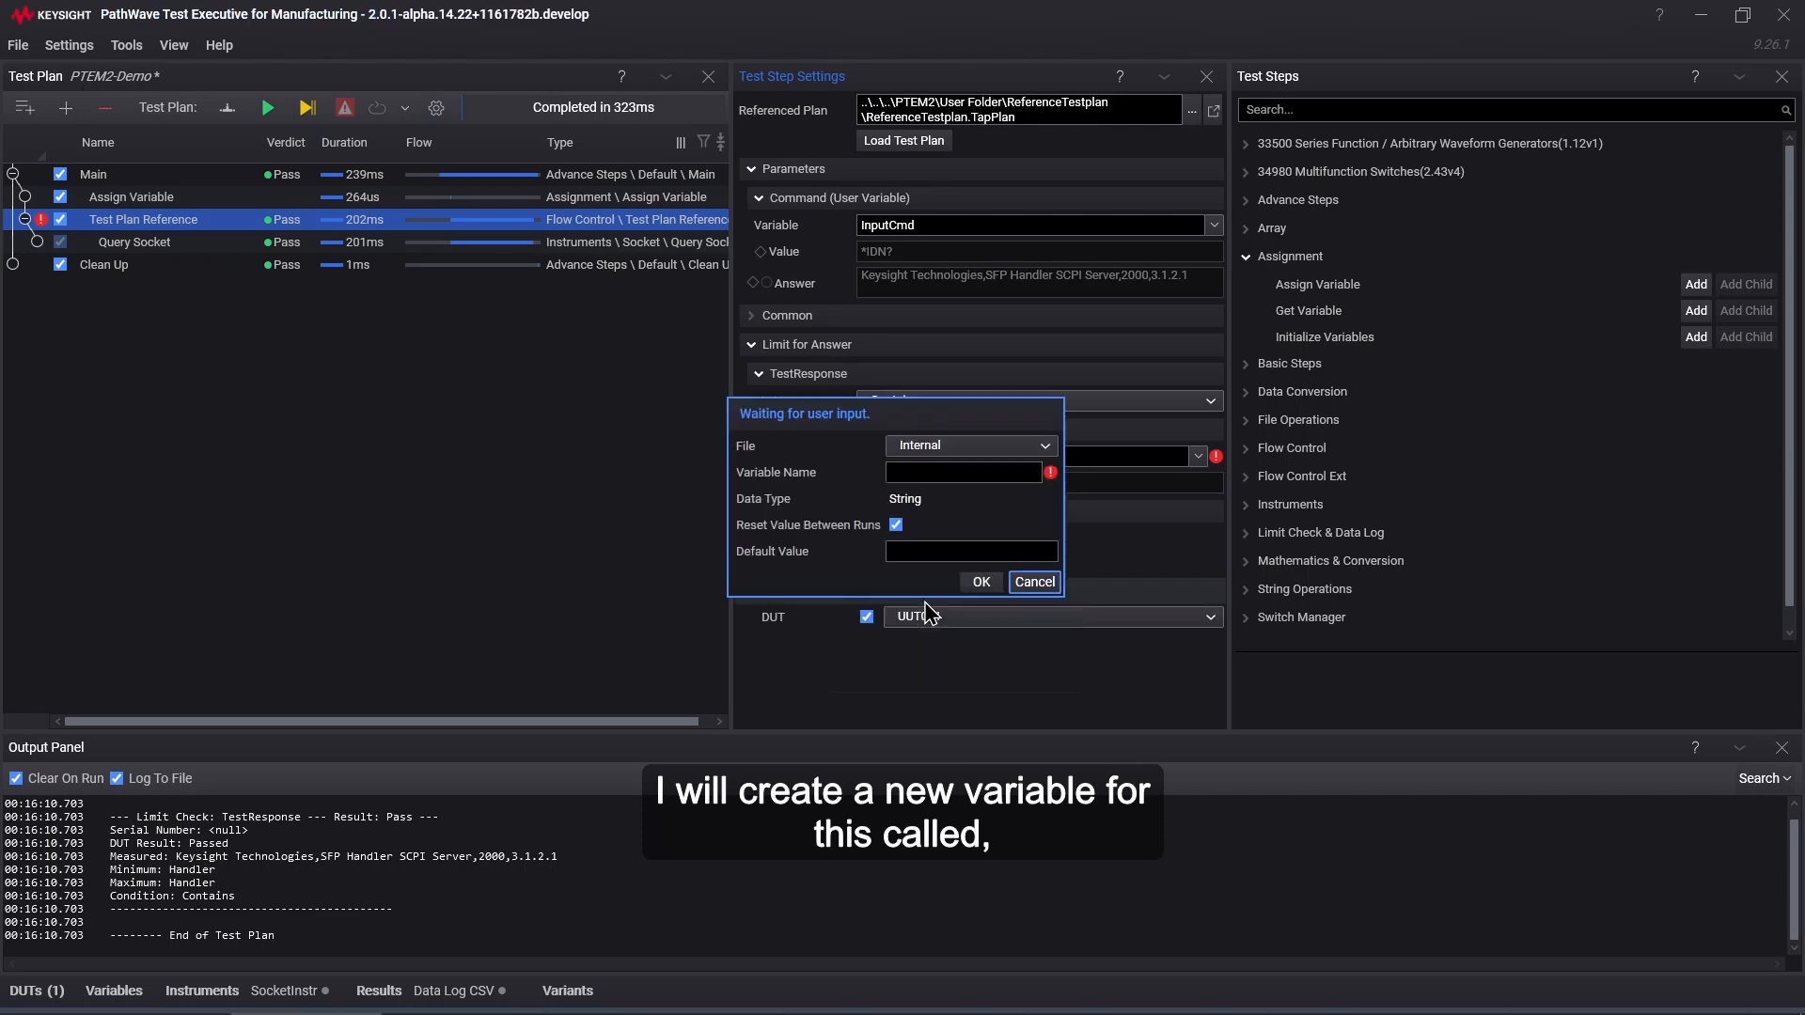
left_click(954, 475)
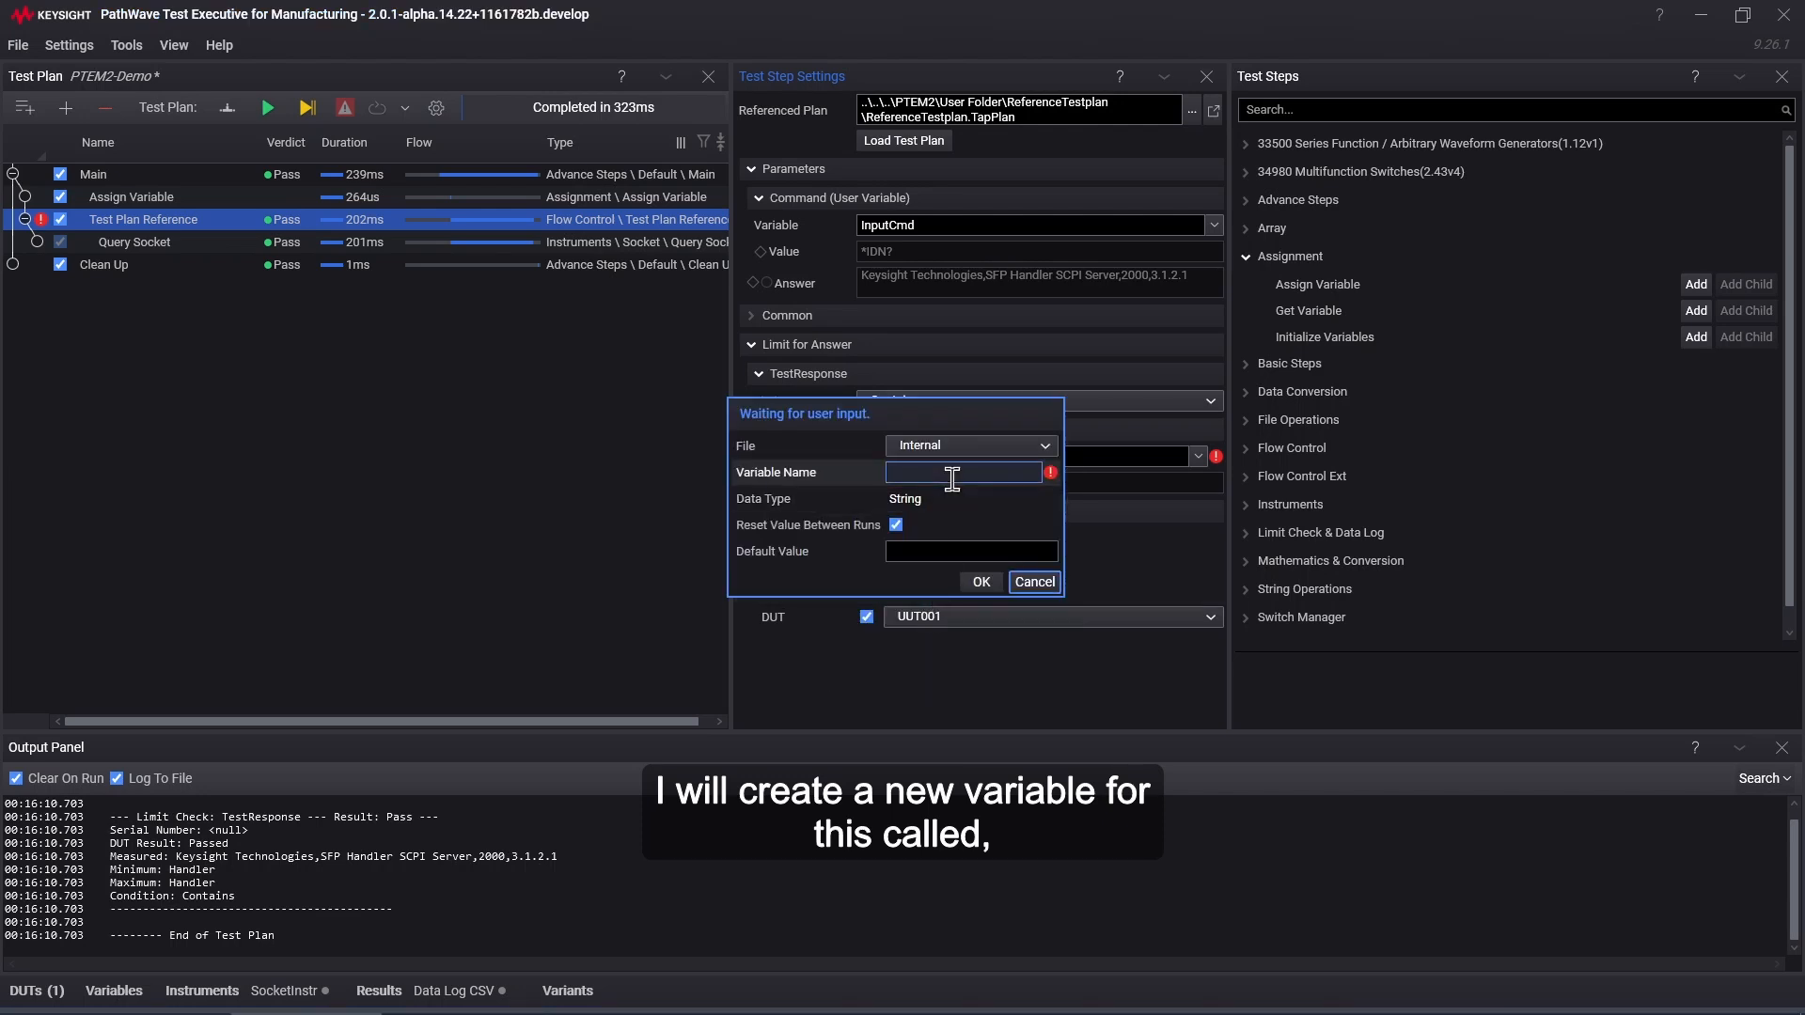
type("Expecte")
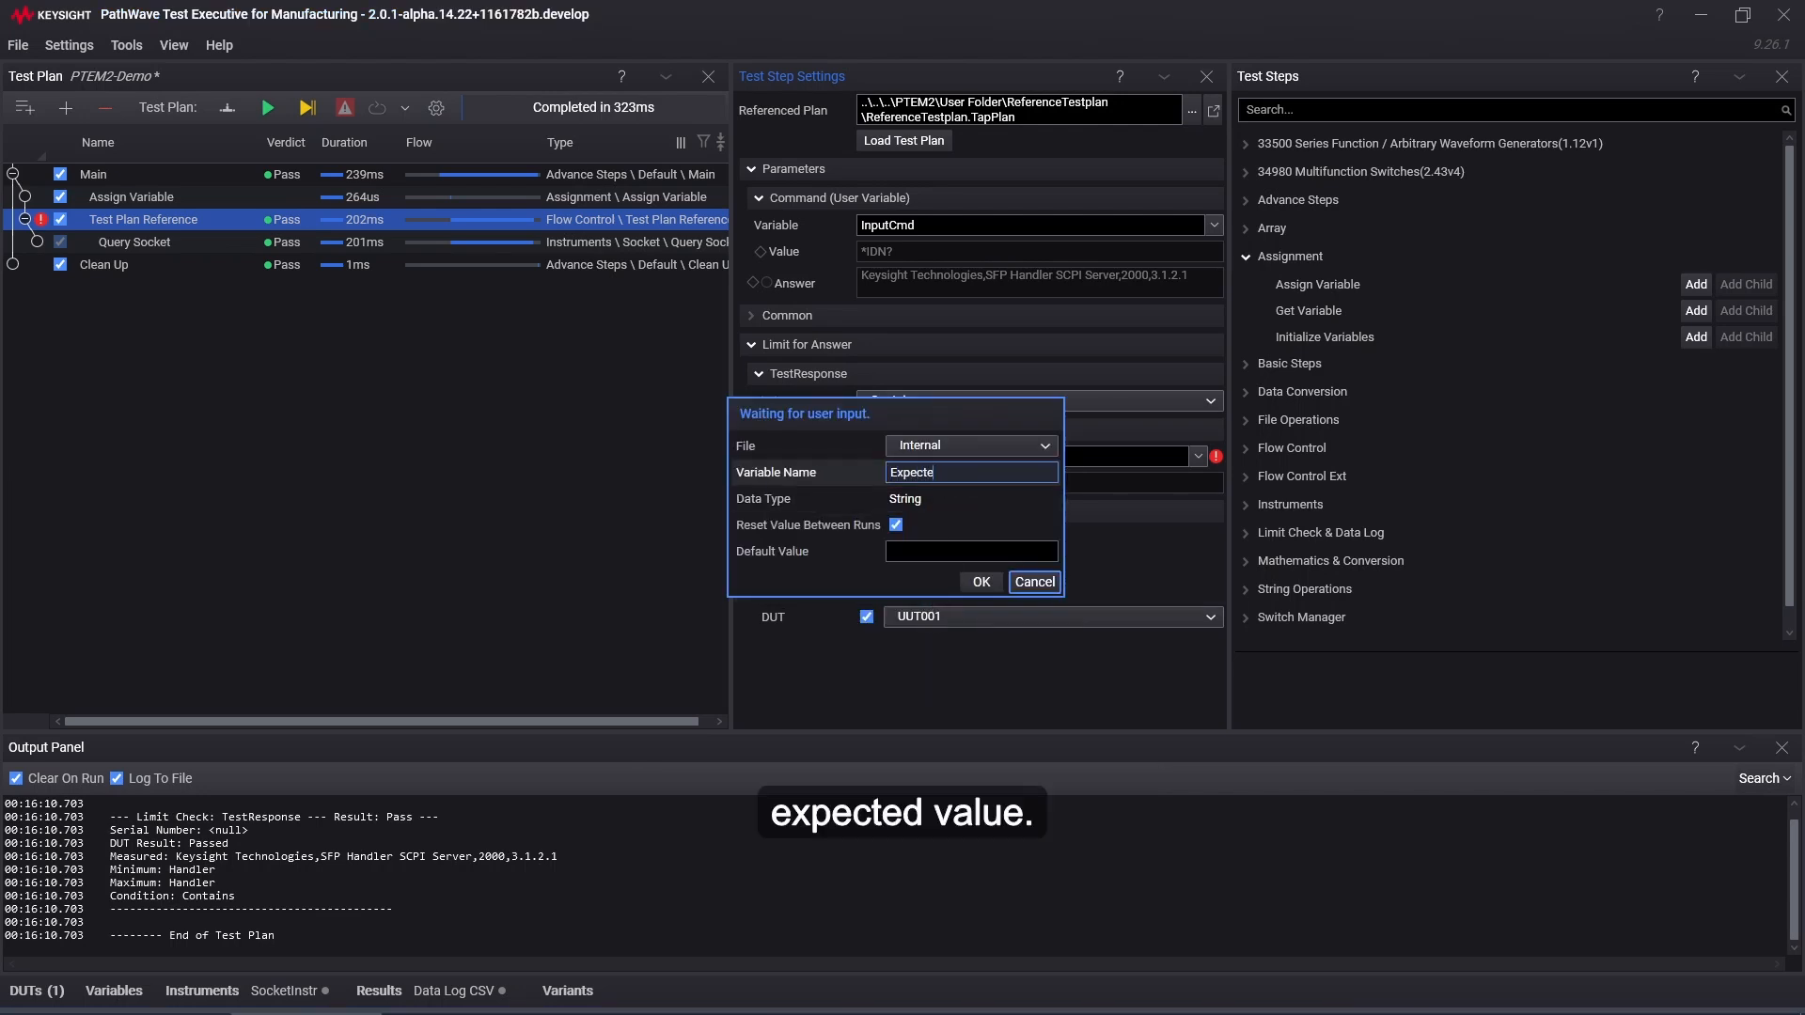
type("dValue")
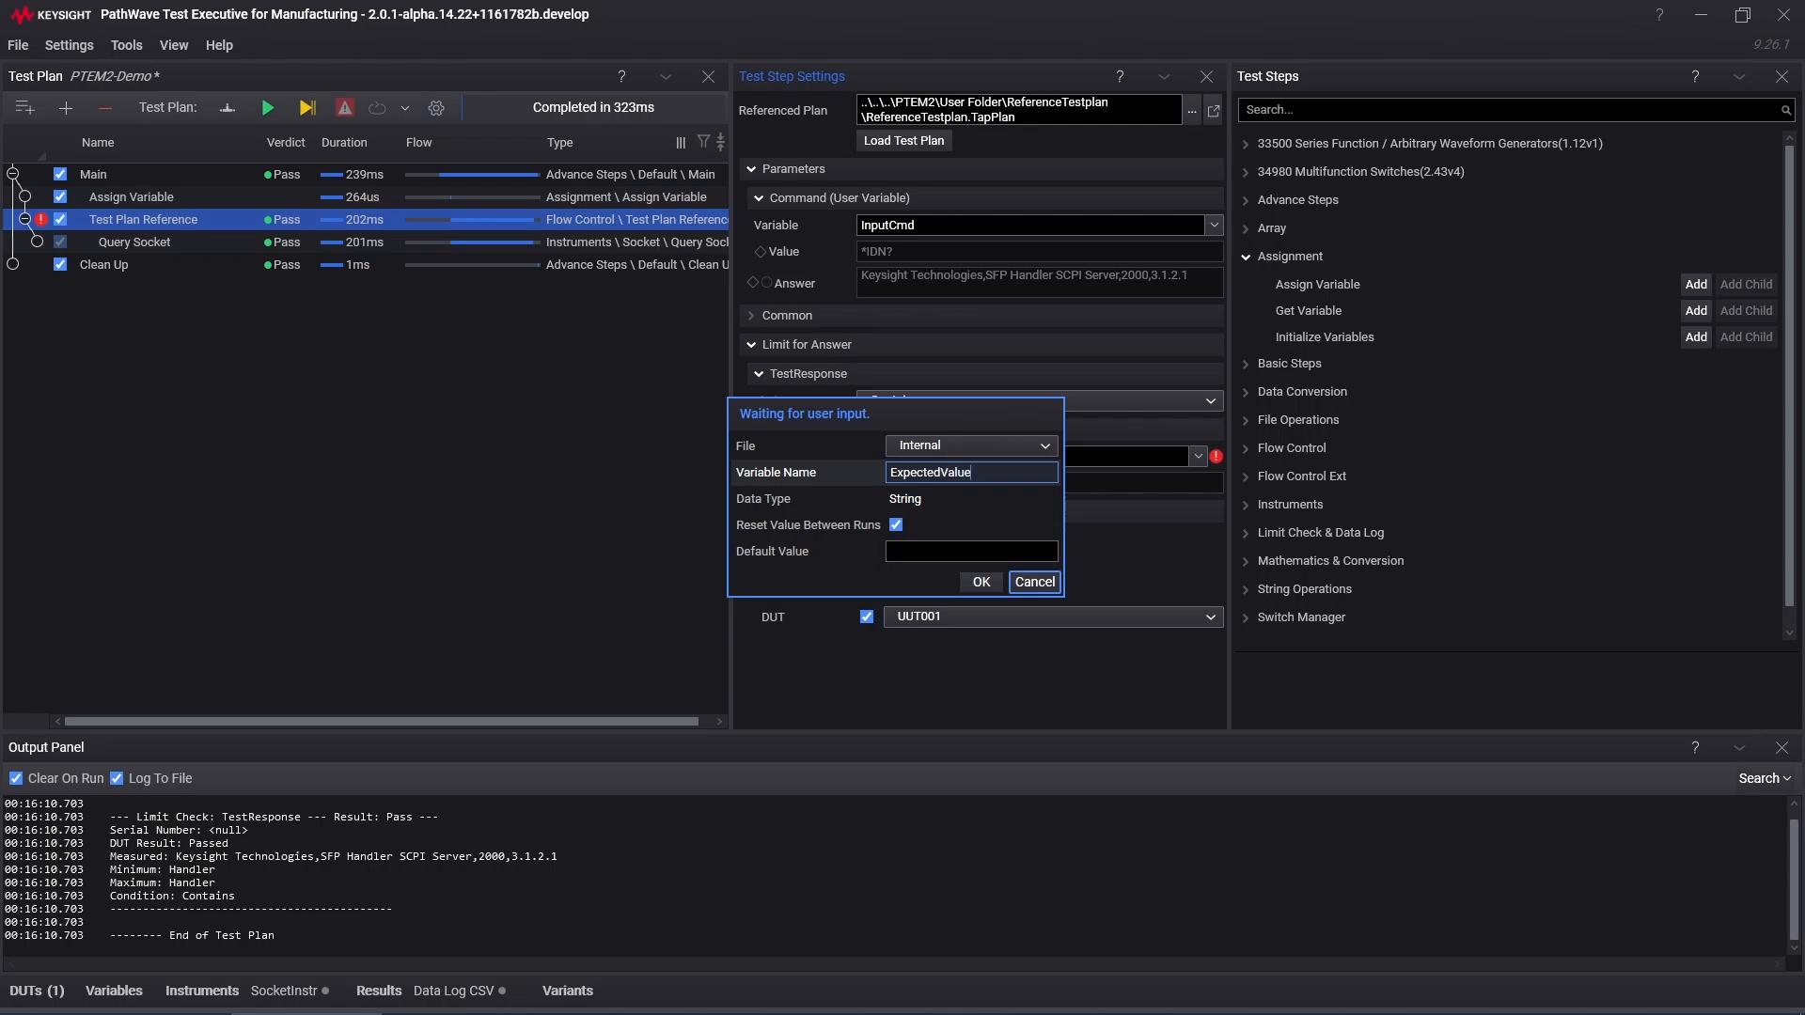
left_click(981, 581)
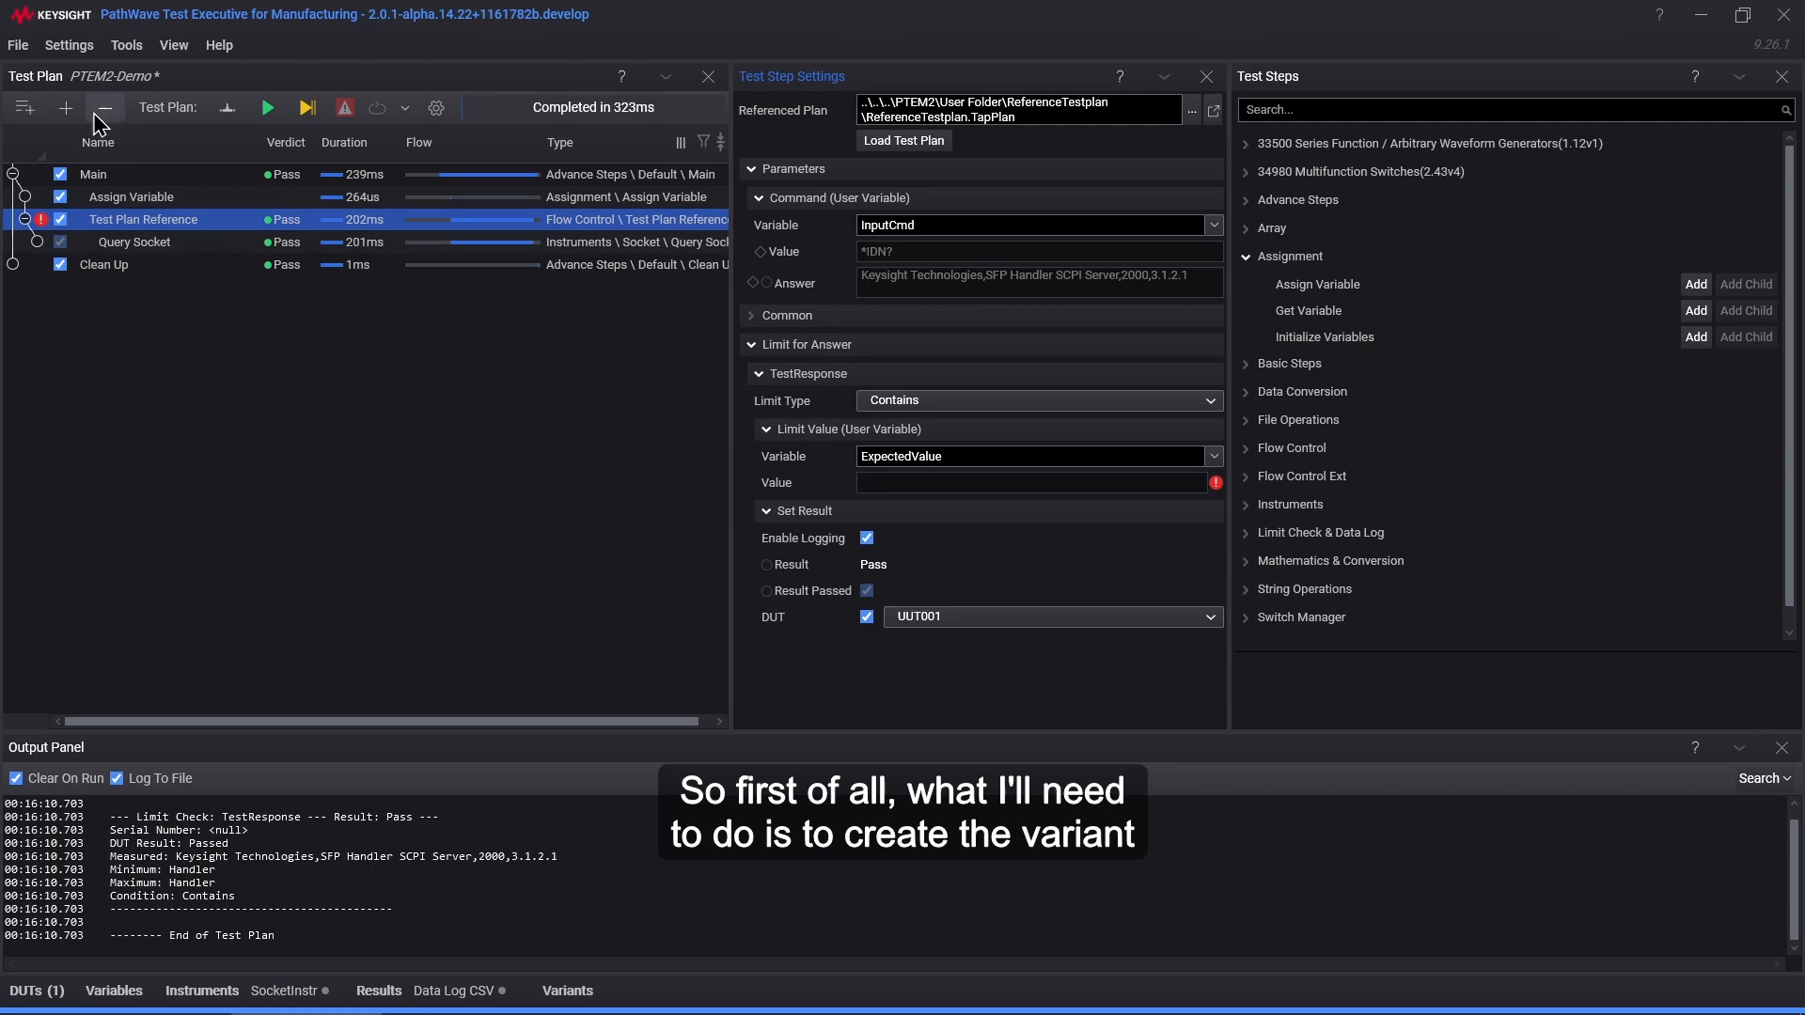
Step: Create a variant named Variant A in Settings > Variables > Variants
left_click(69, 55)
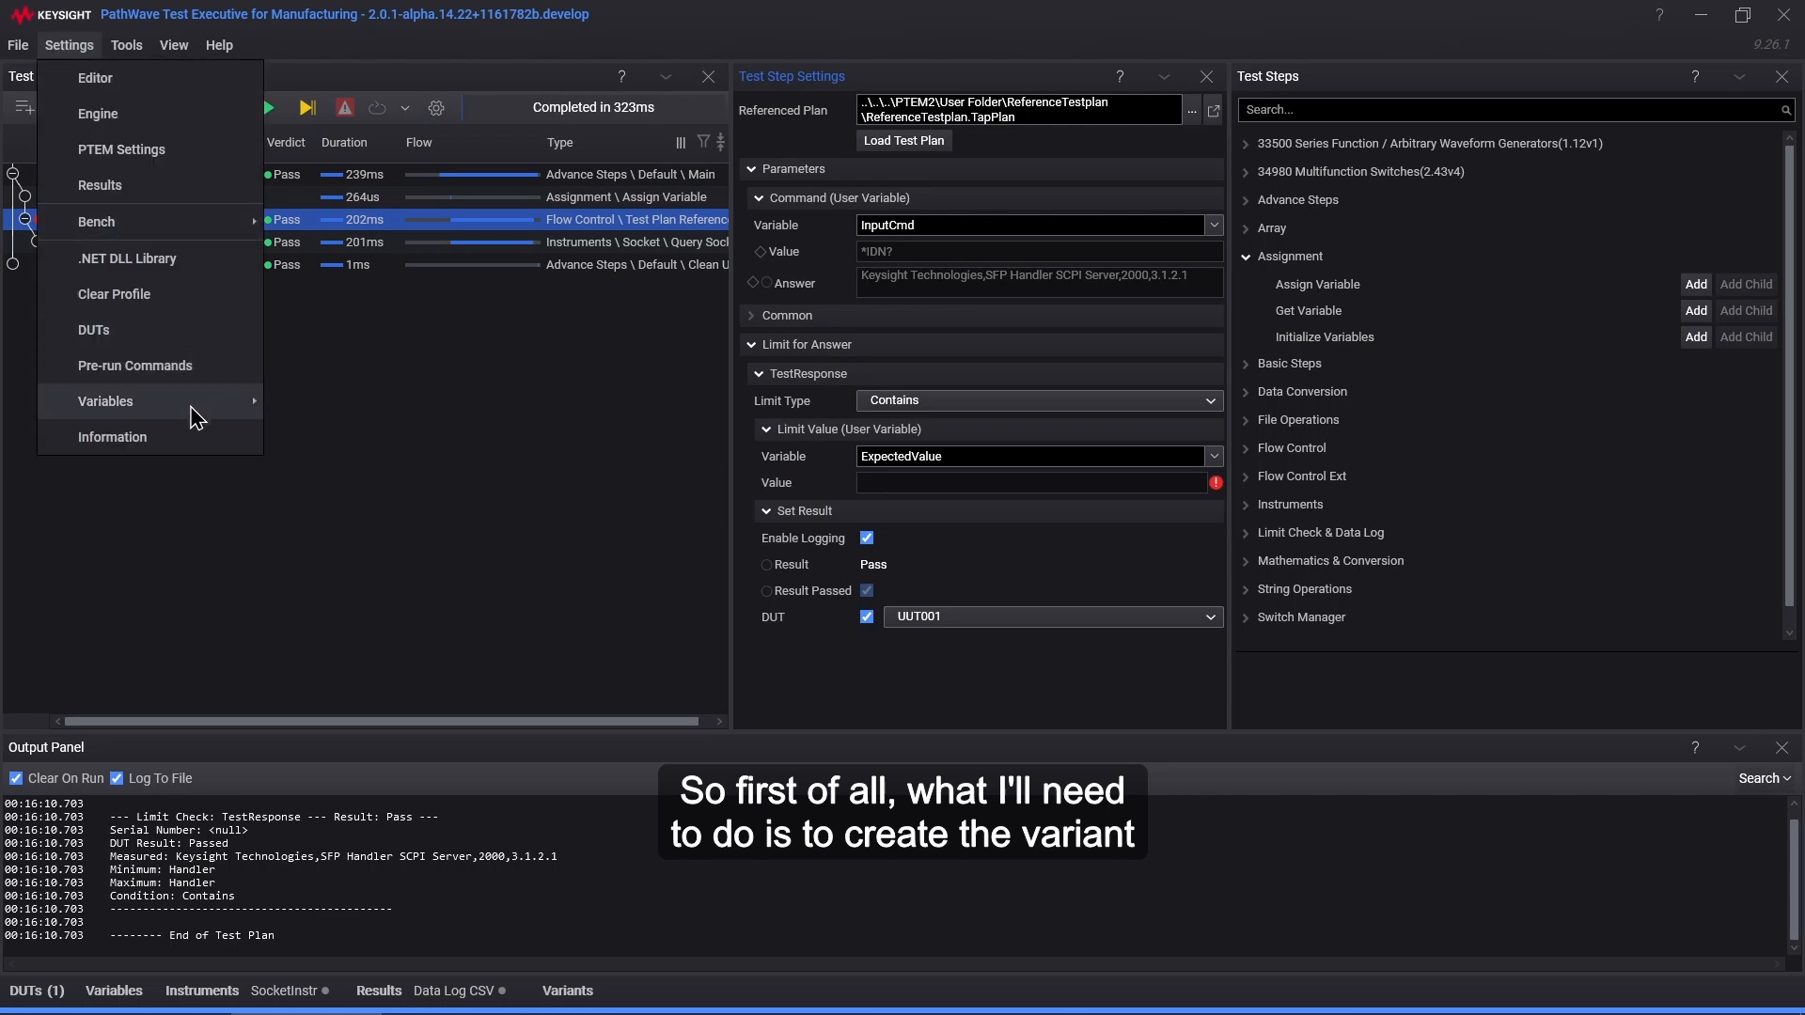
mouse_move(193, 414)
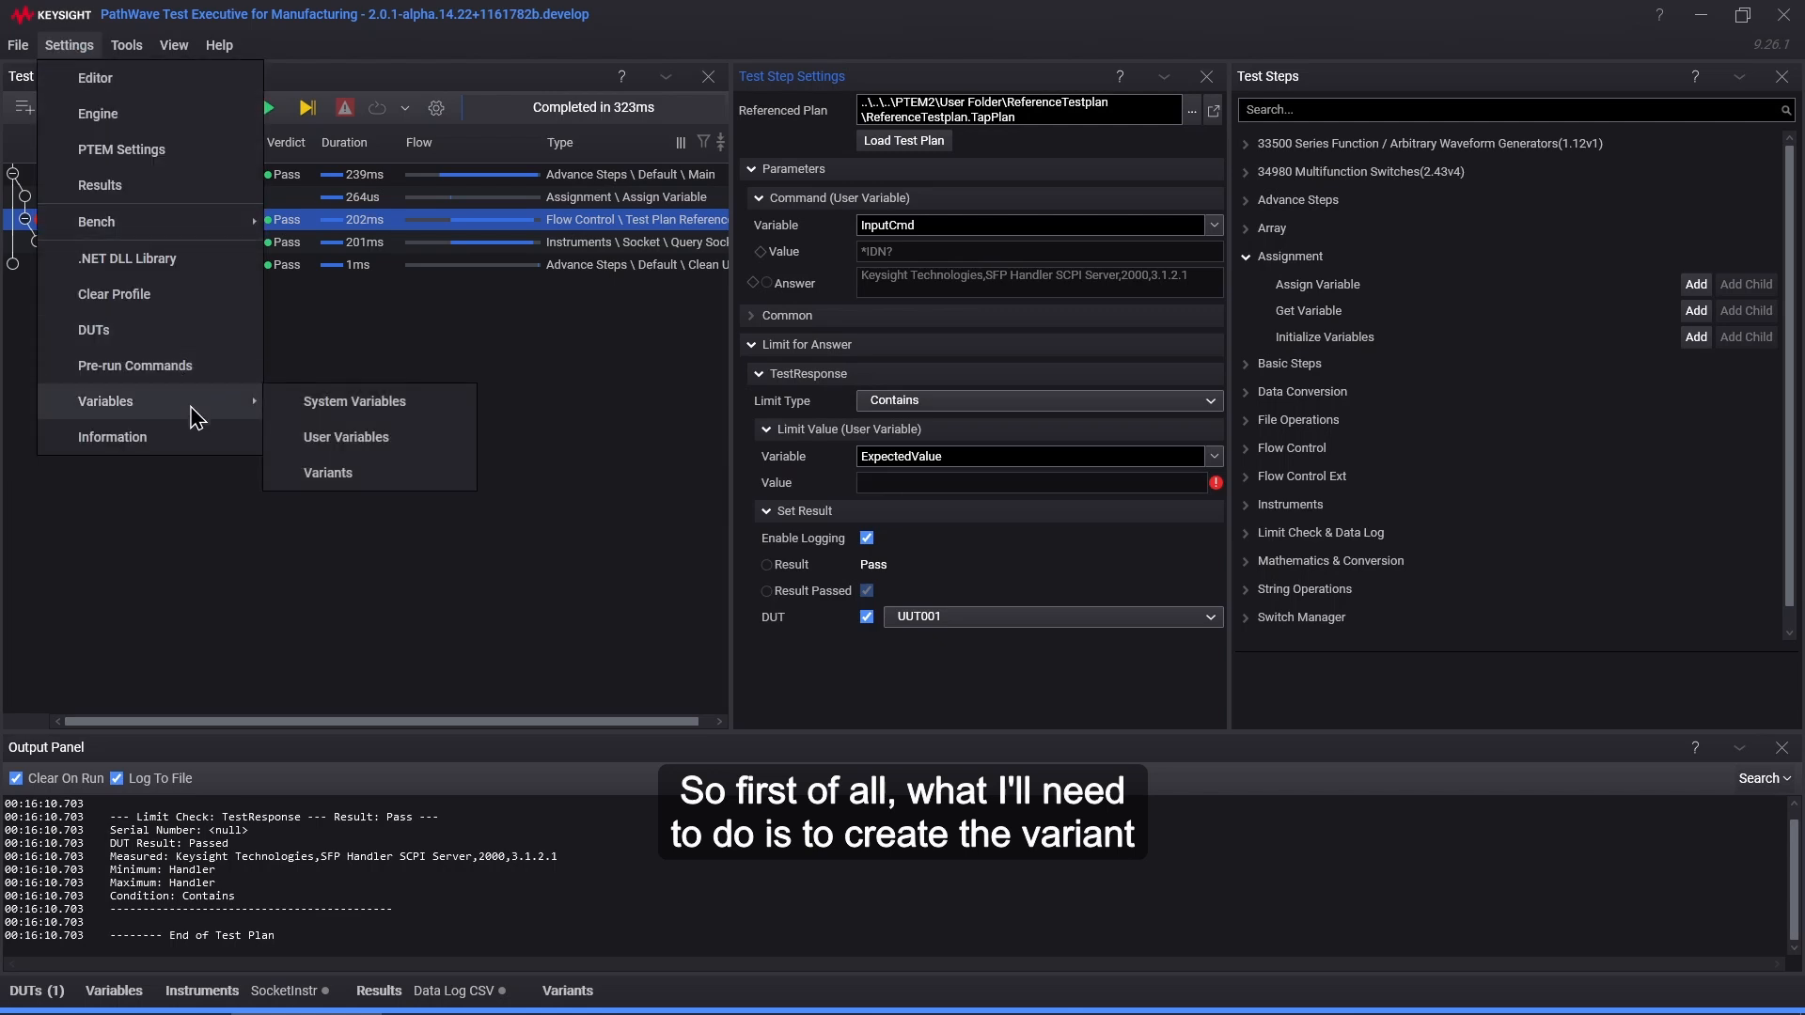
left_click(368, 486)
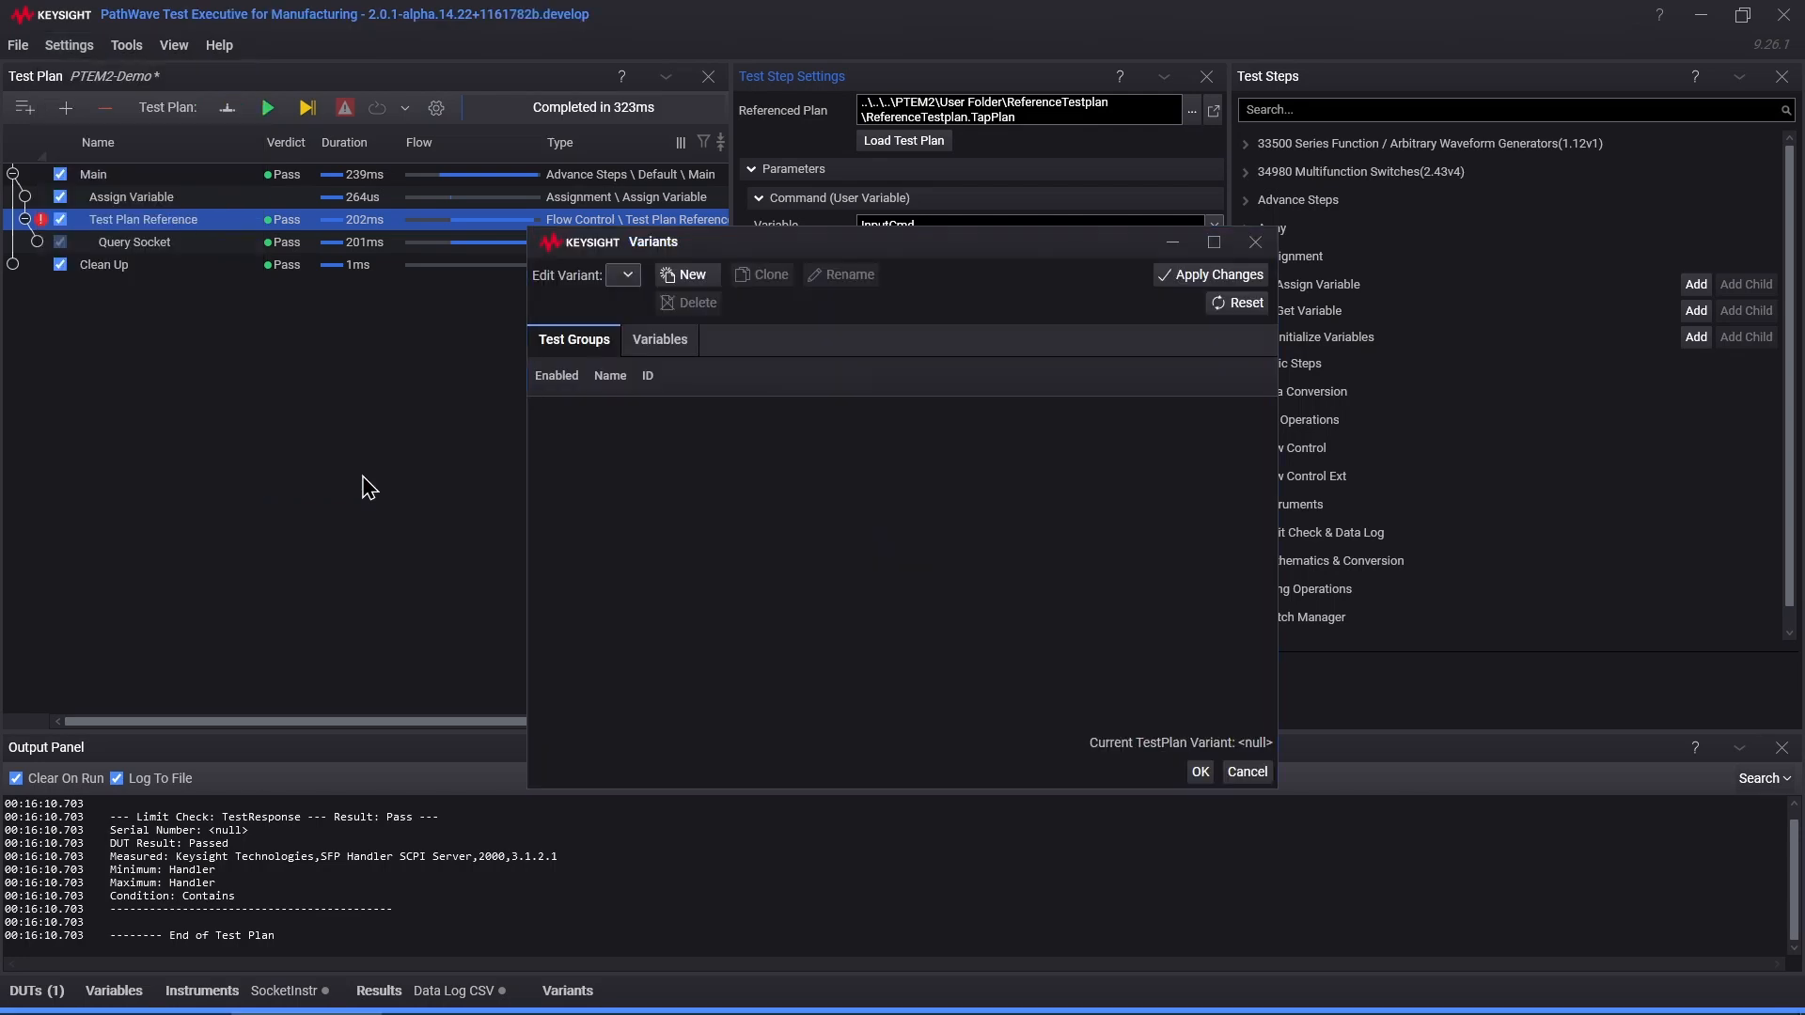
left_click(687, 275)
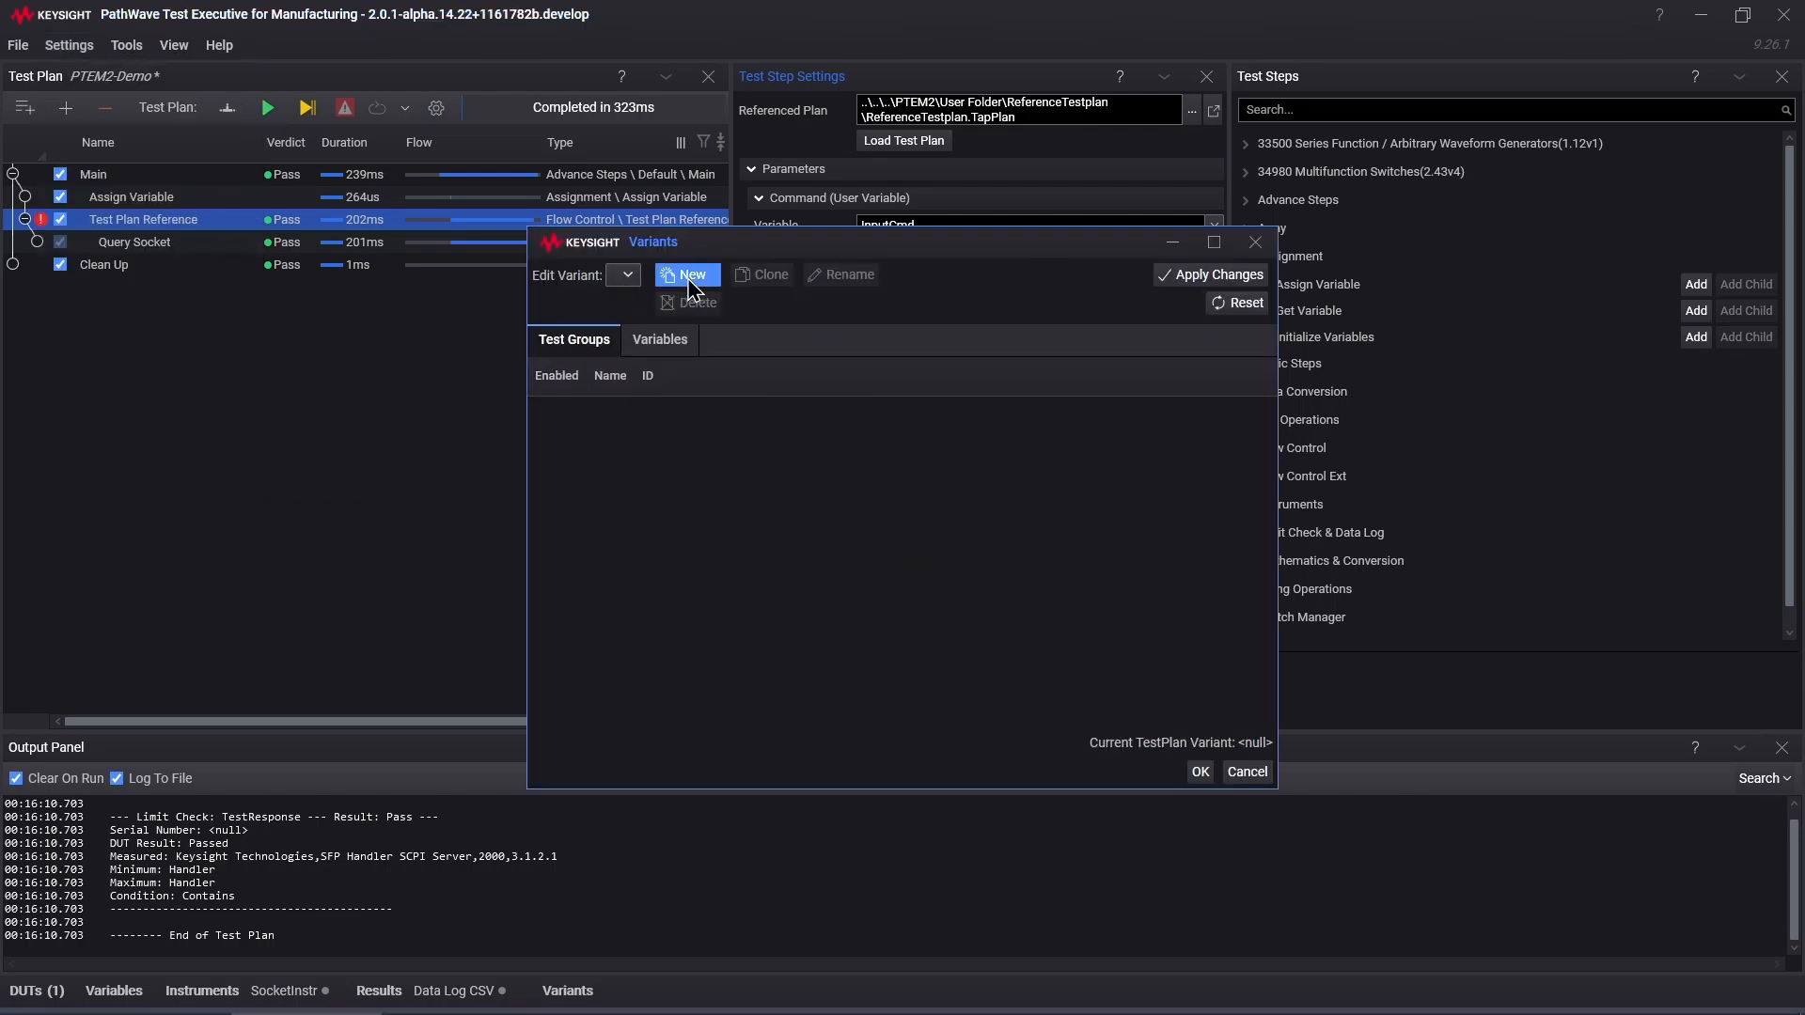
type("Variant A")
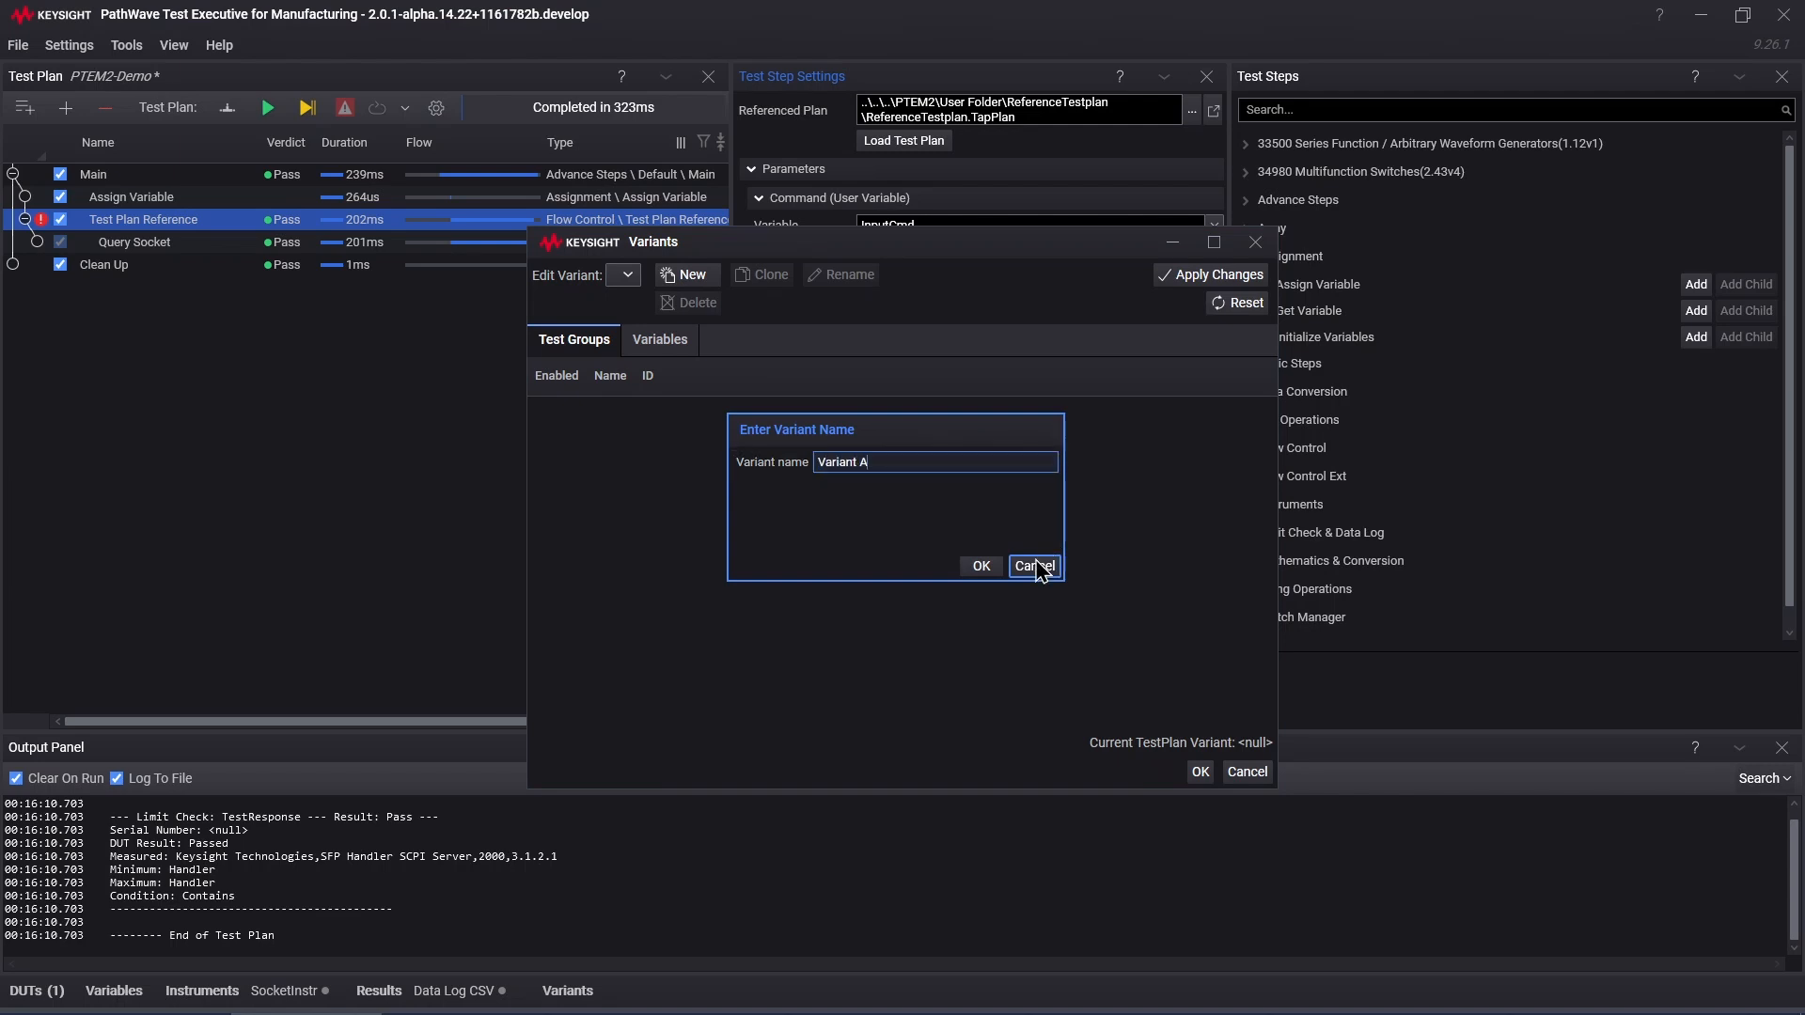
left_click(981, 566)
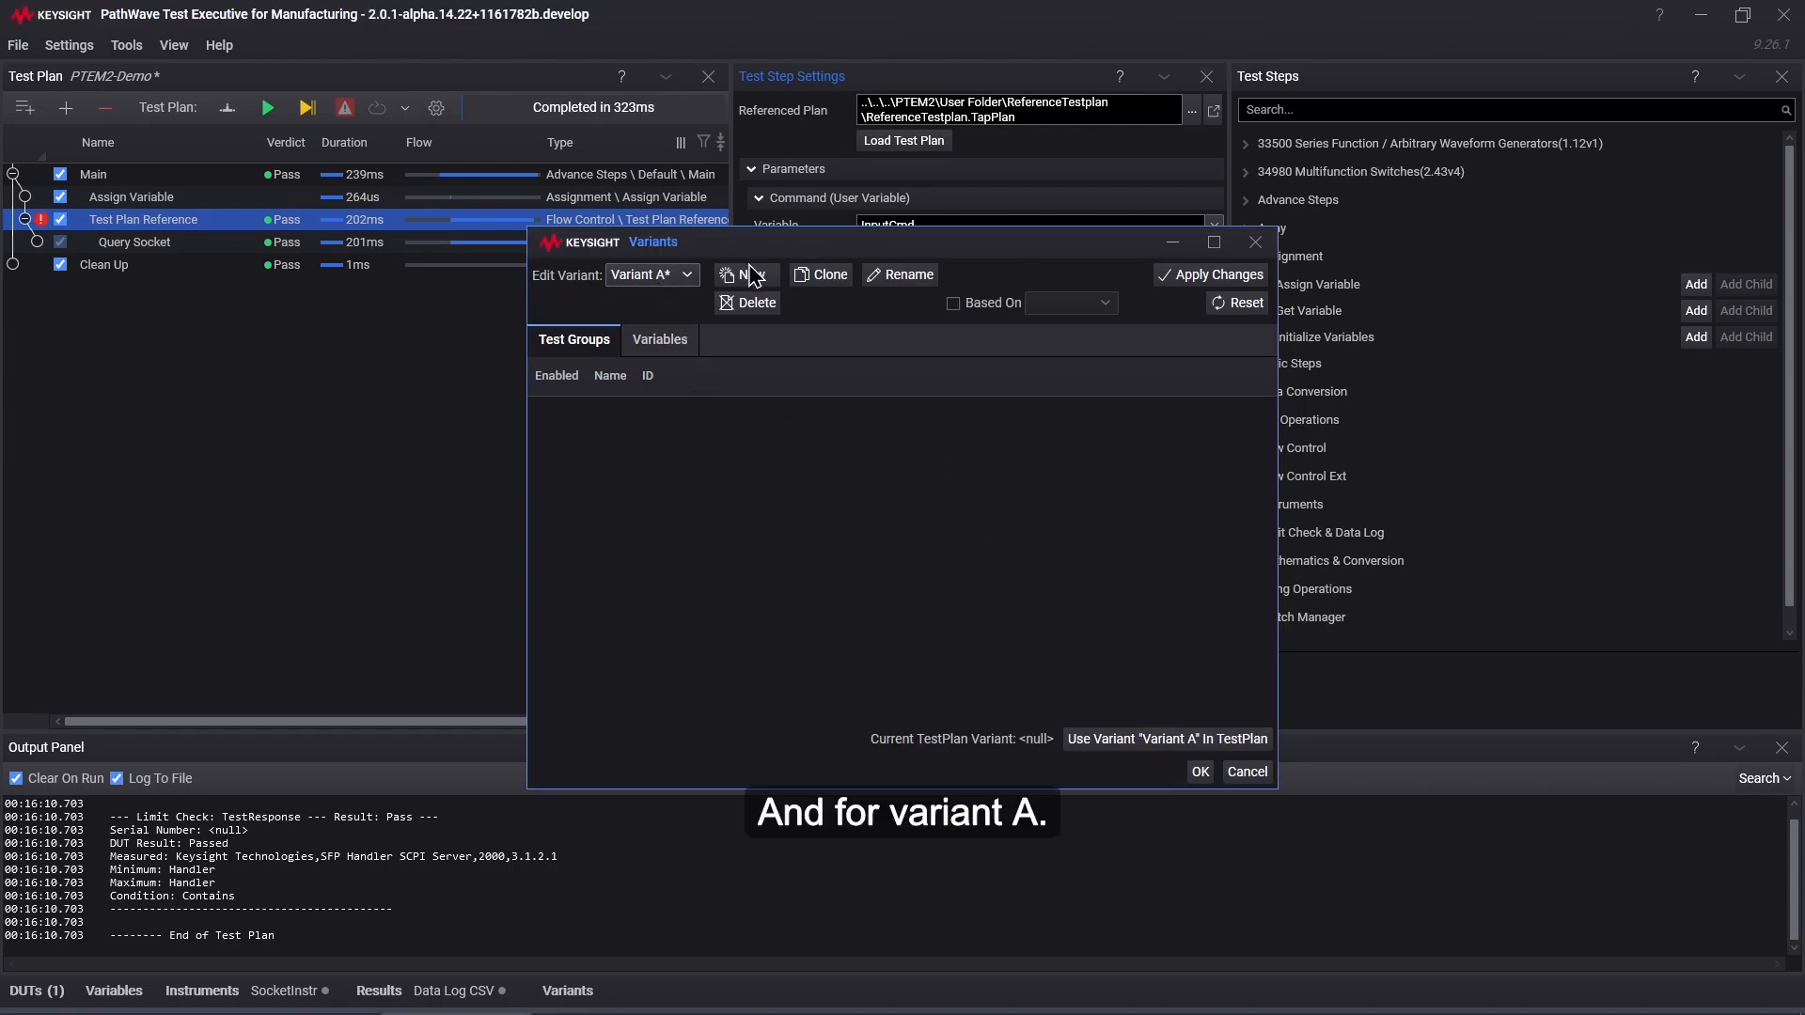
Step: Add ExpectedValue = Handler to Variant A's variables and apply the changes
left_click(679, 346)
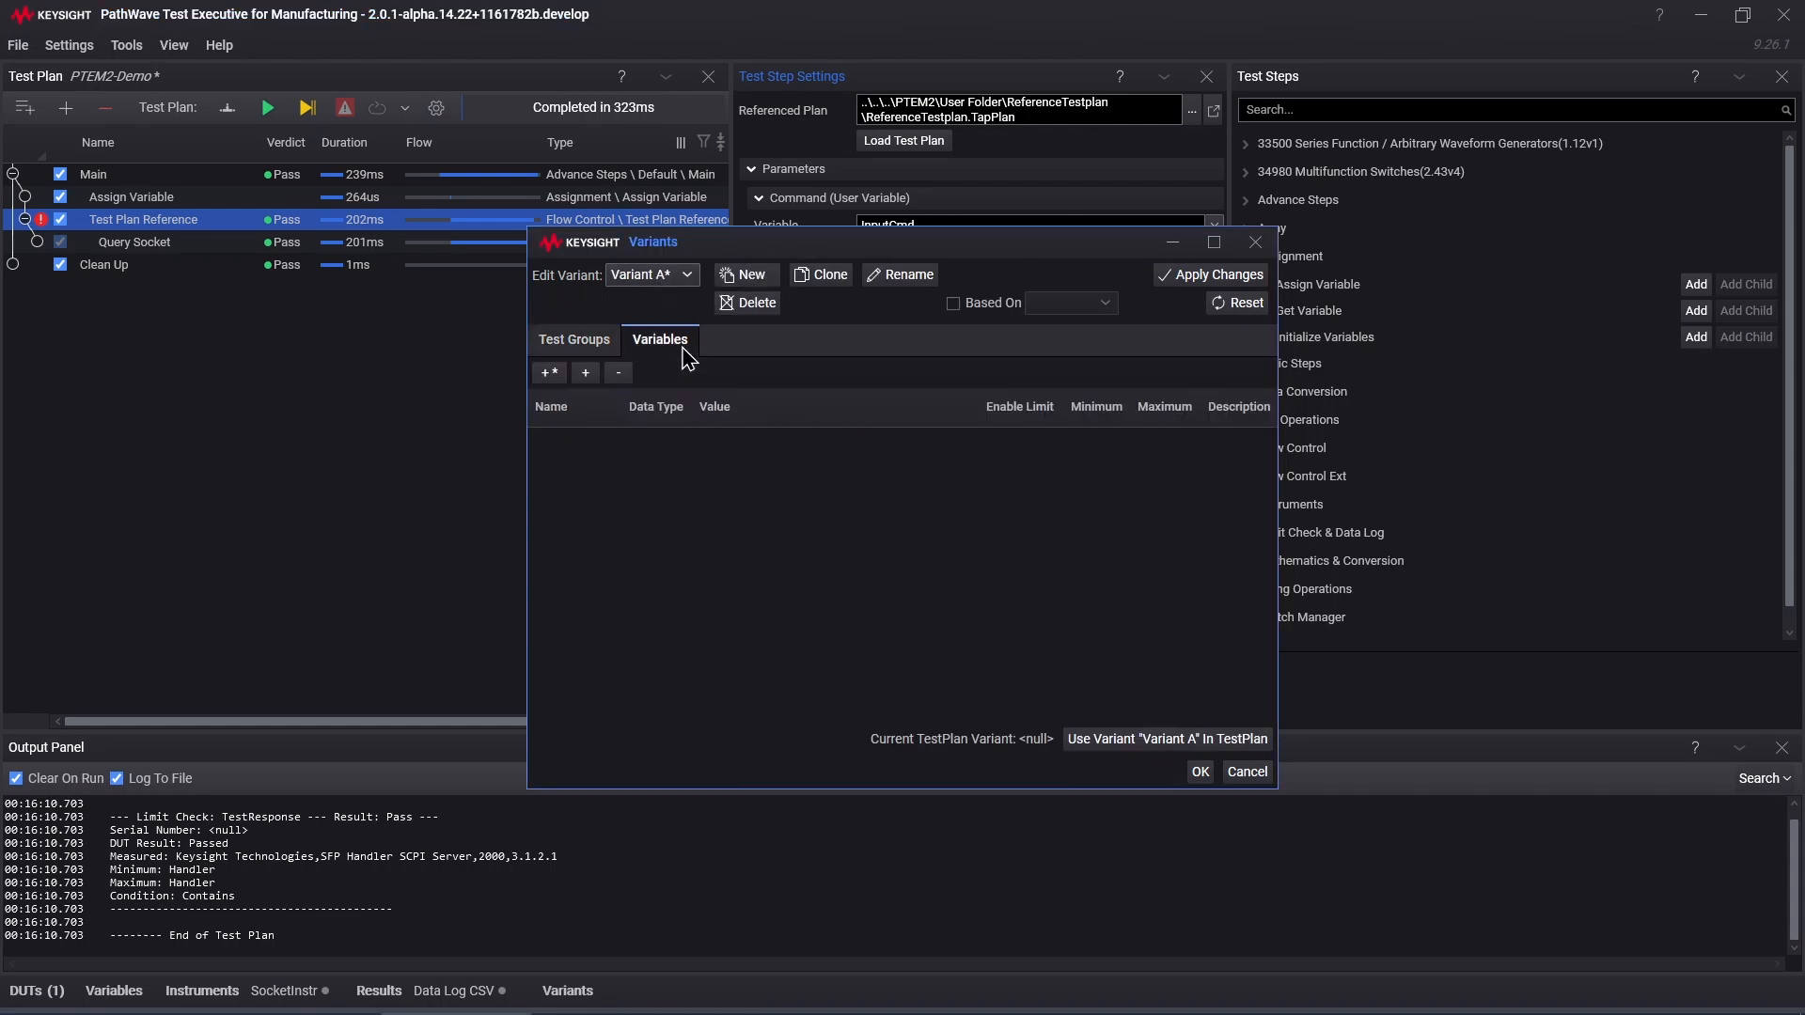
left_click(585, 372)
left_click(602, 442)
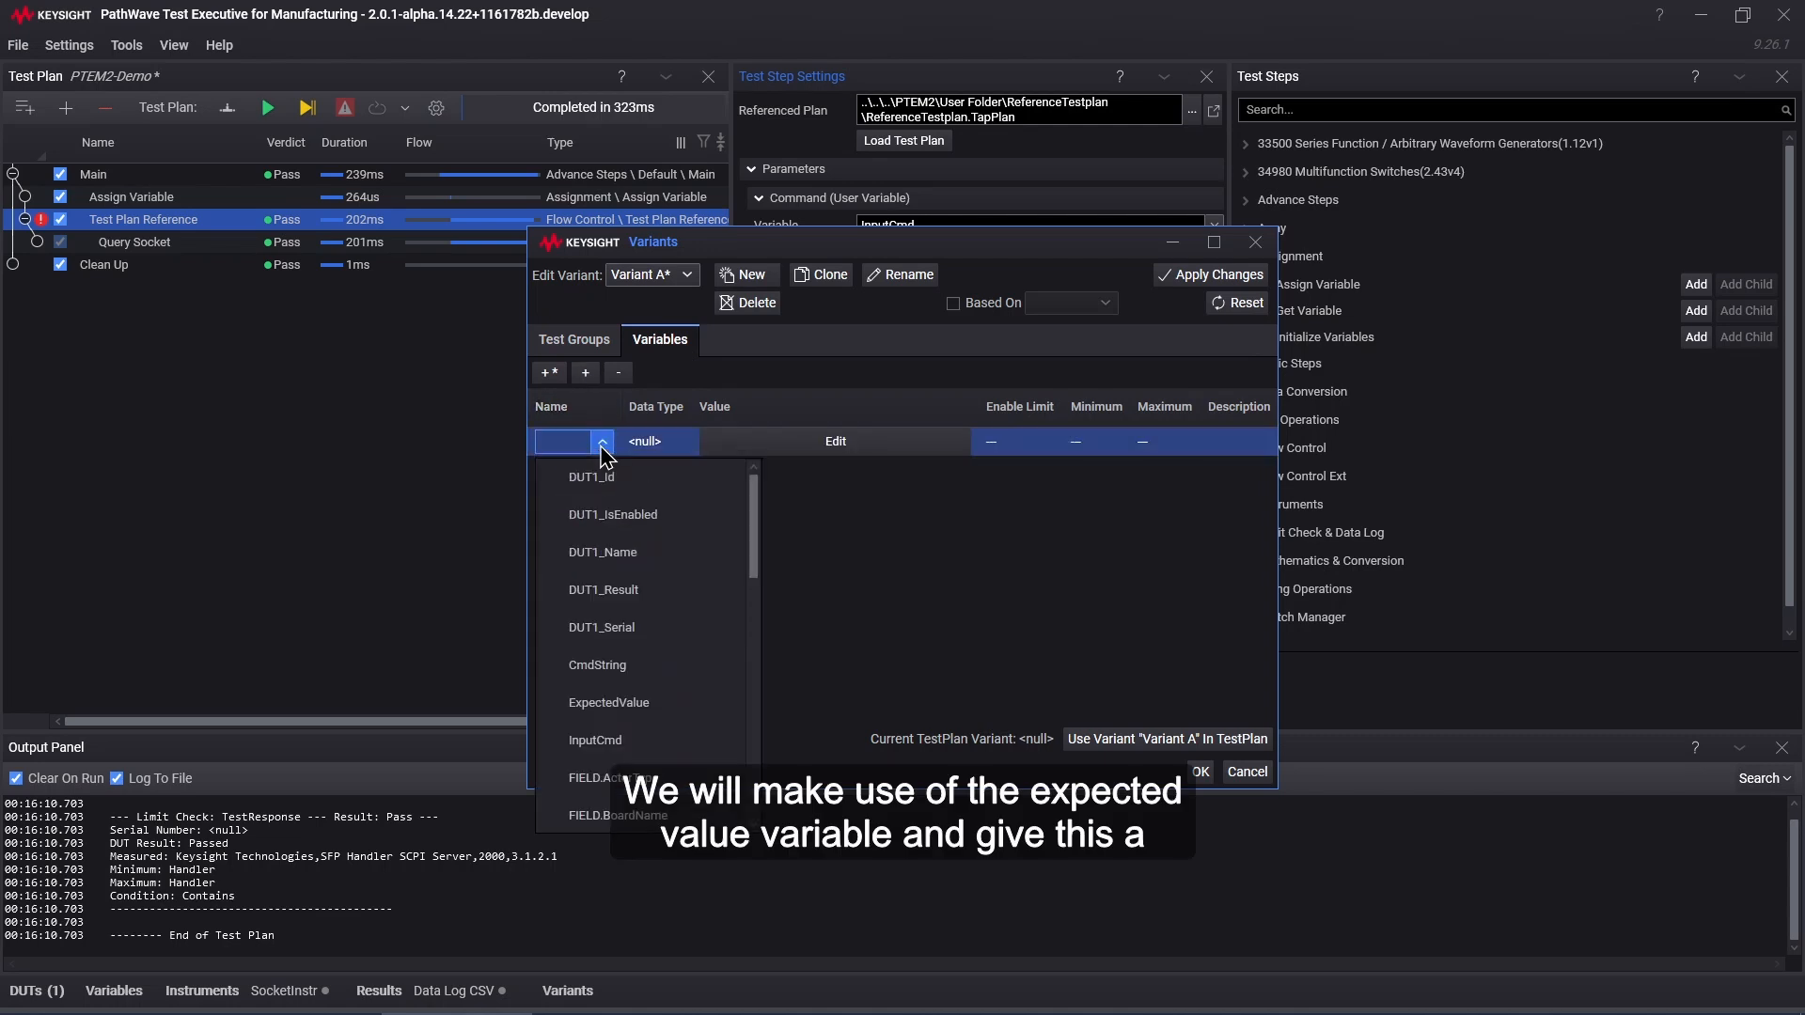
left_click(626, 703)
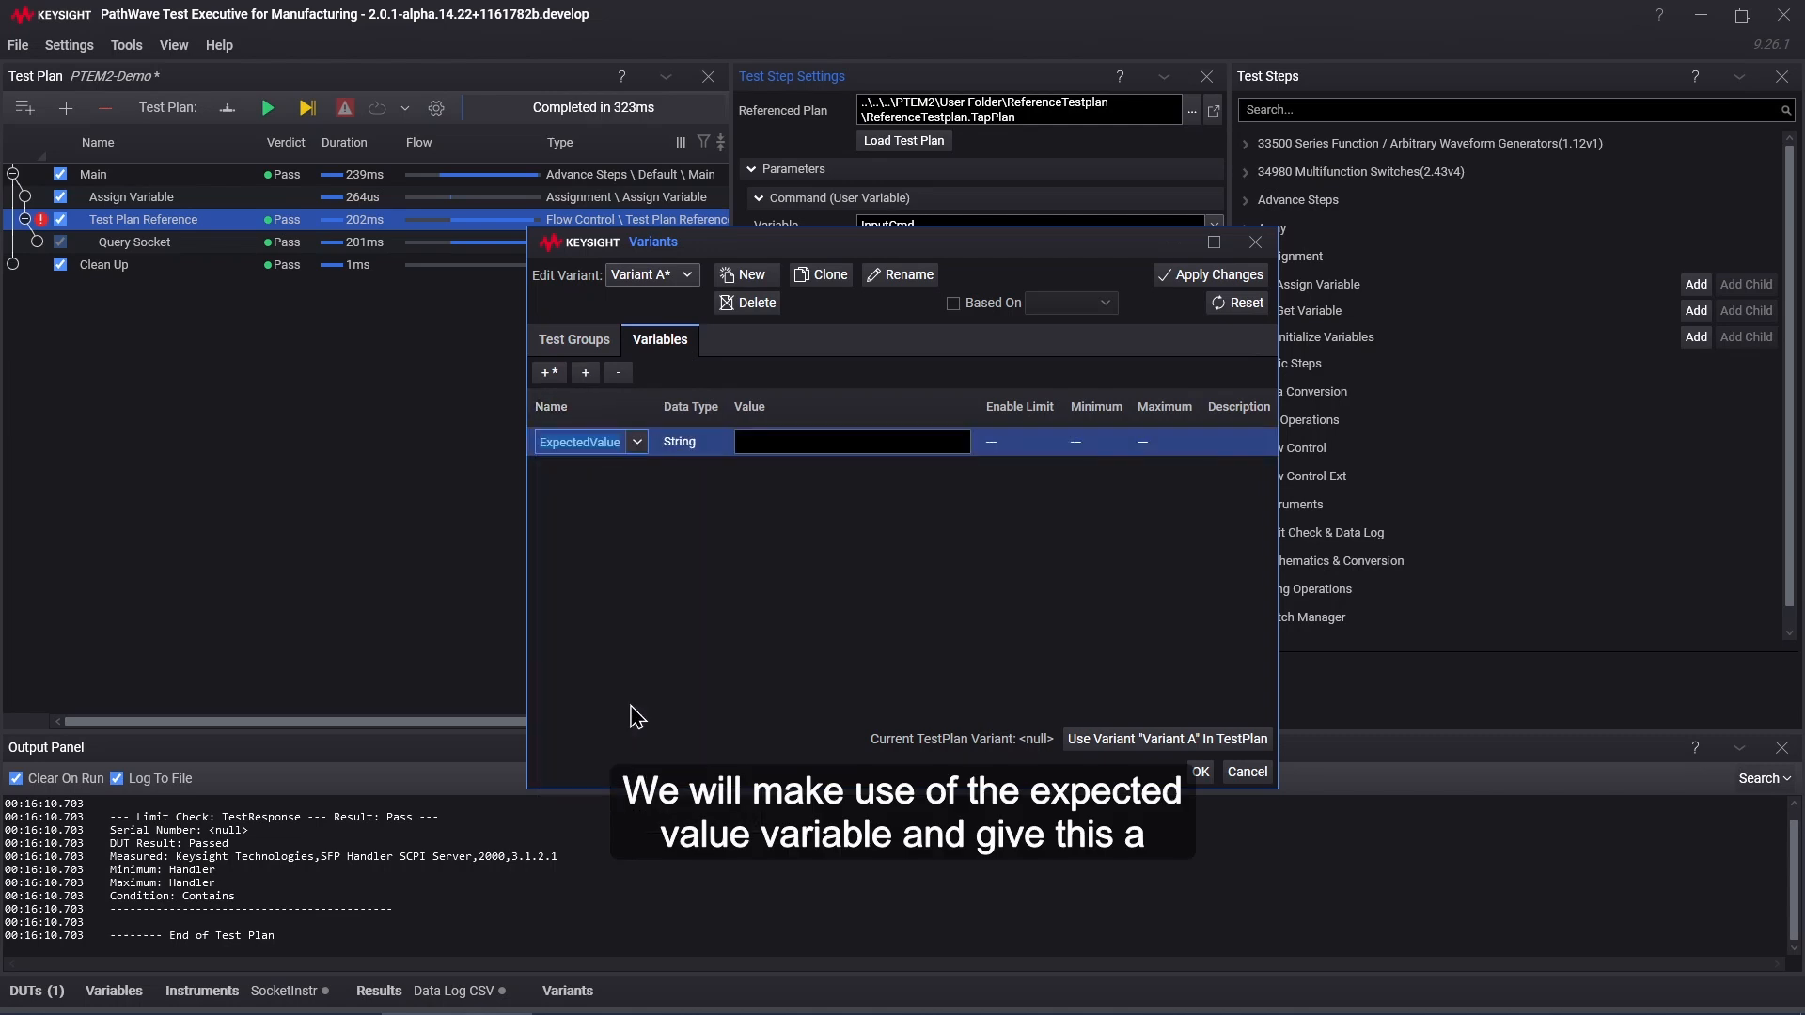
left_click(802, 440)
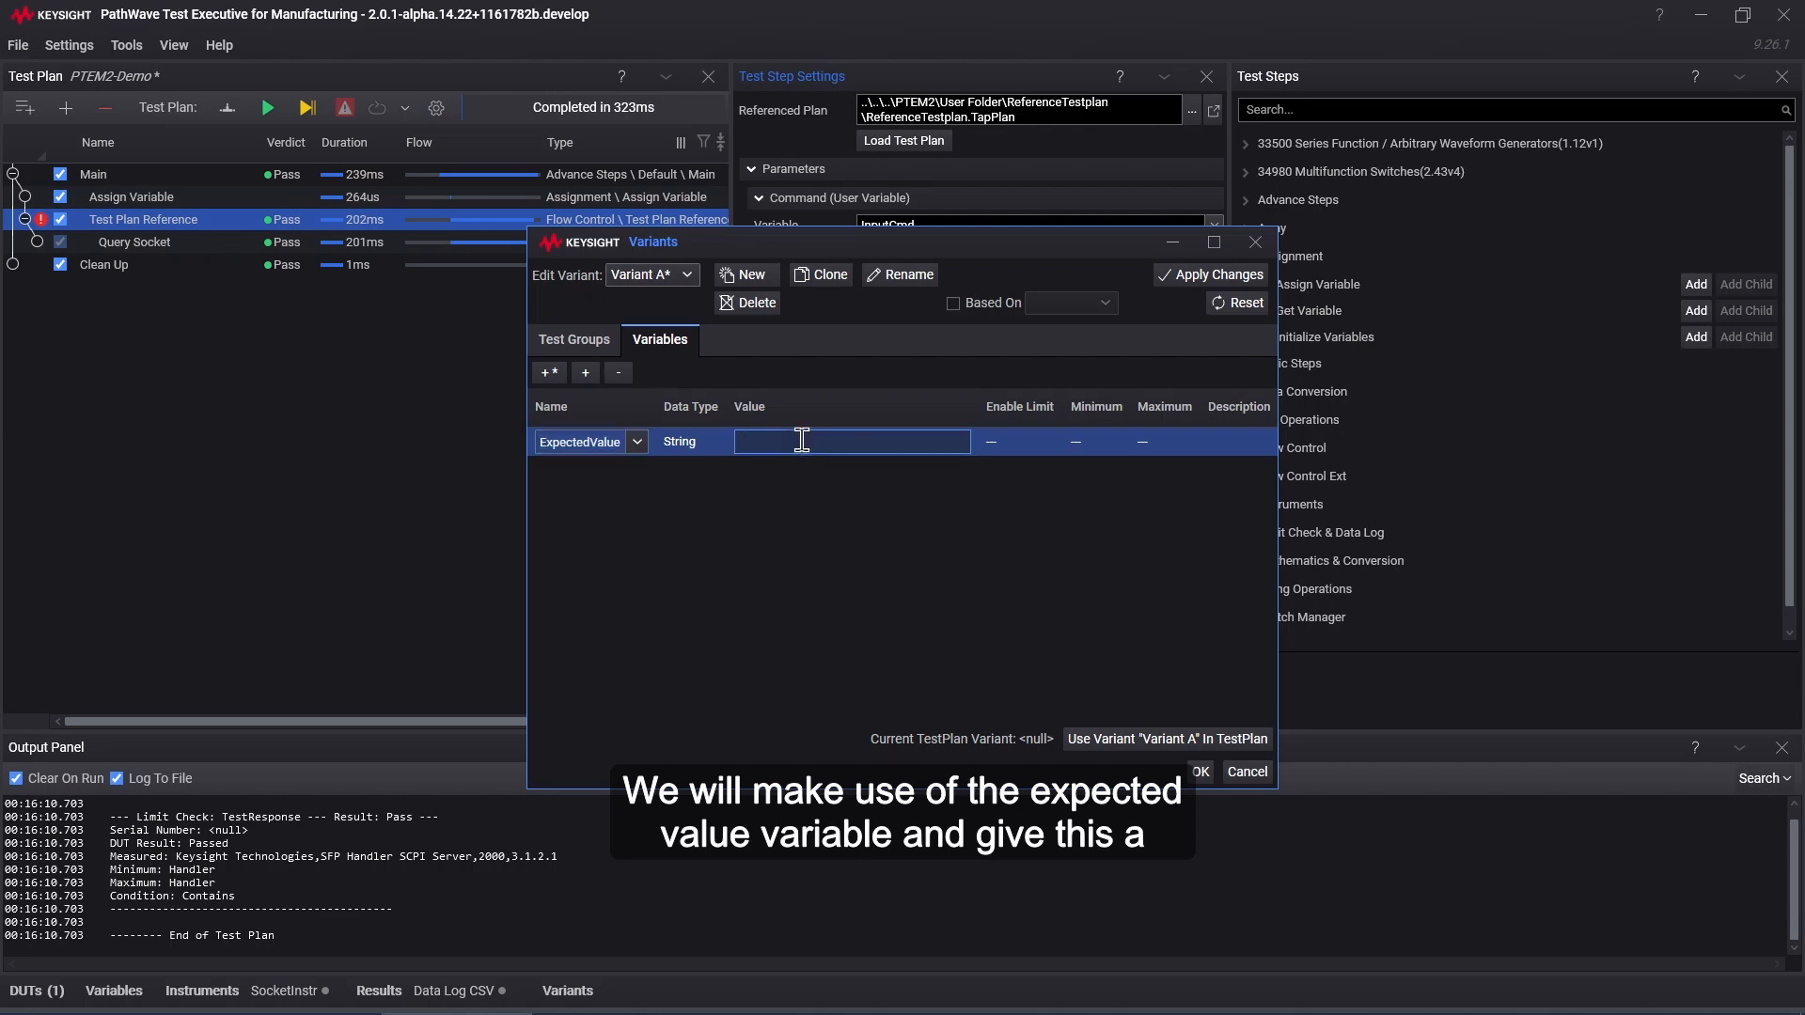
type("Handler")
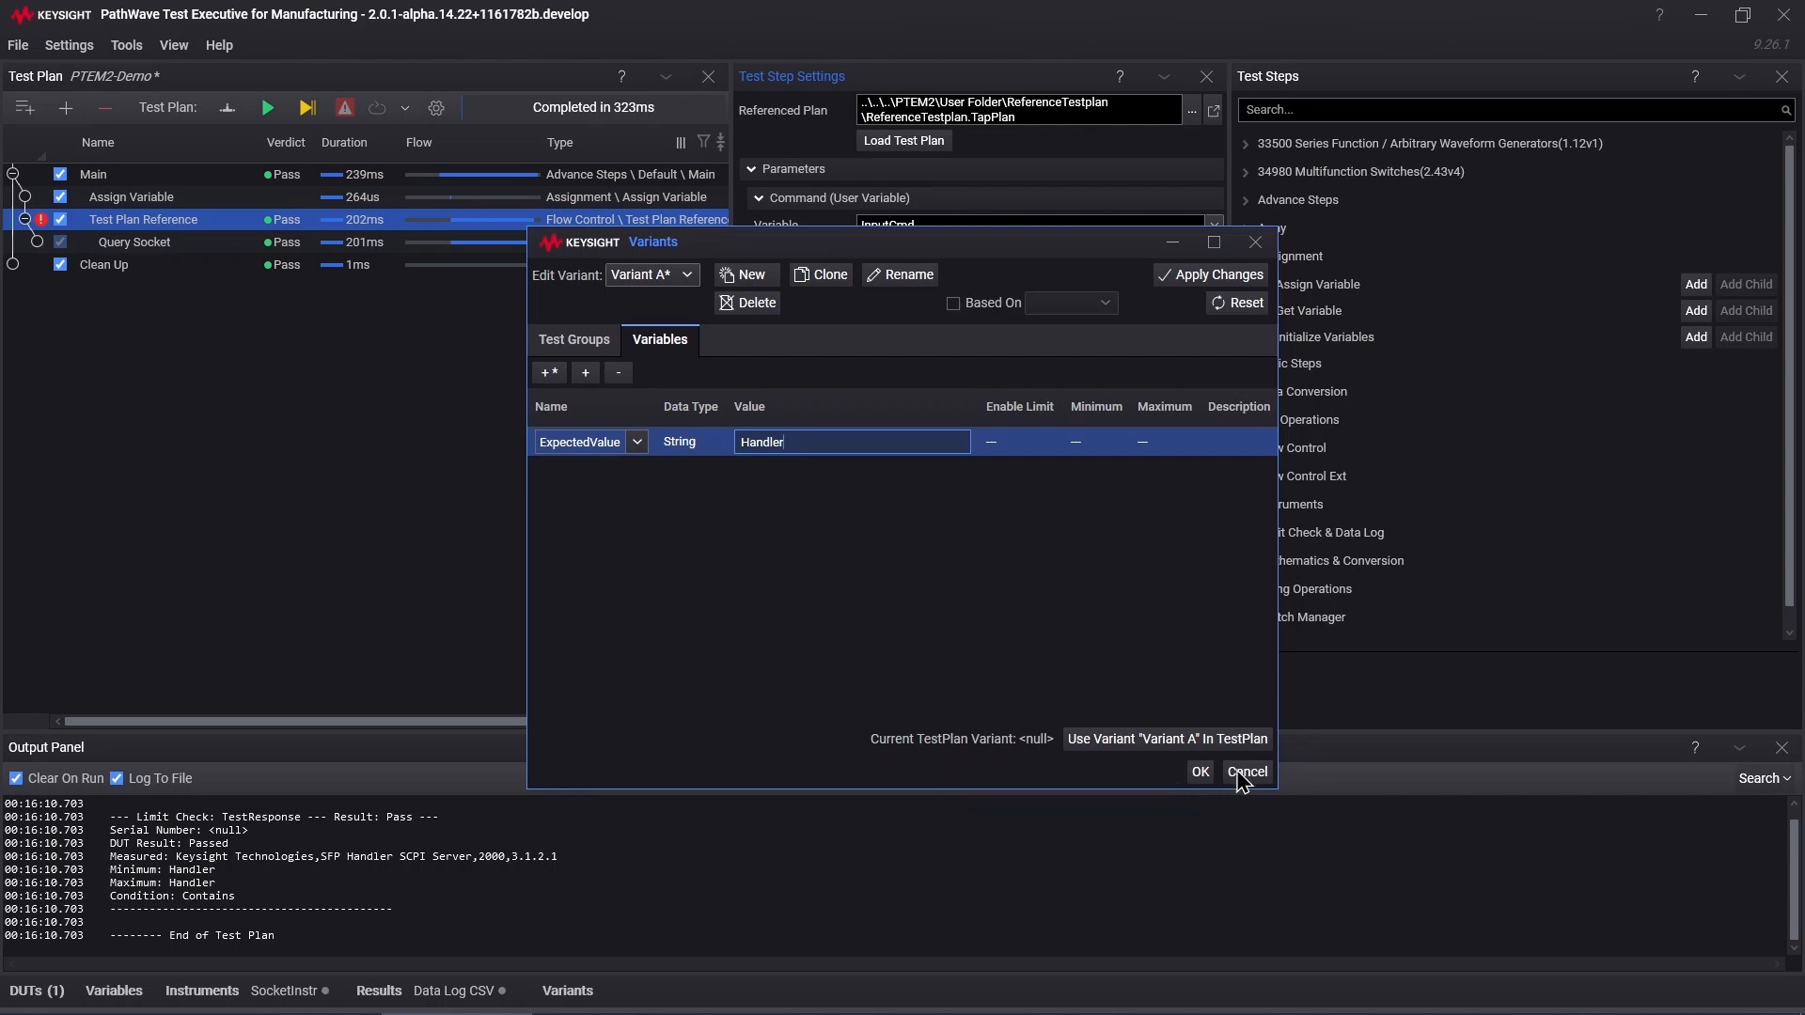
left_click(1183, 280)
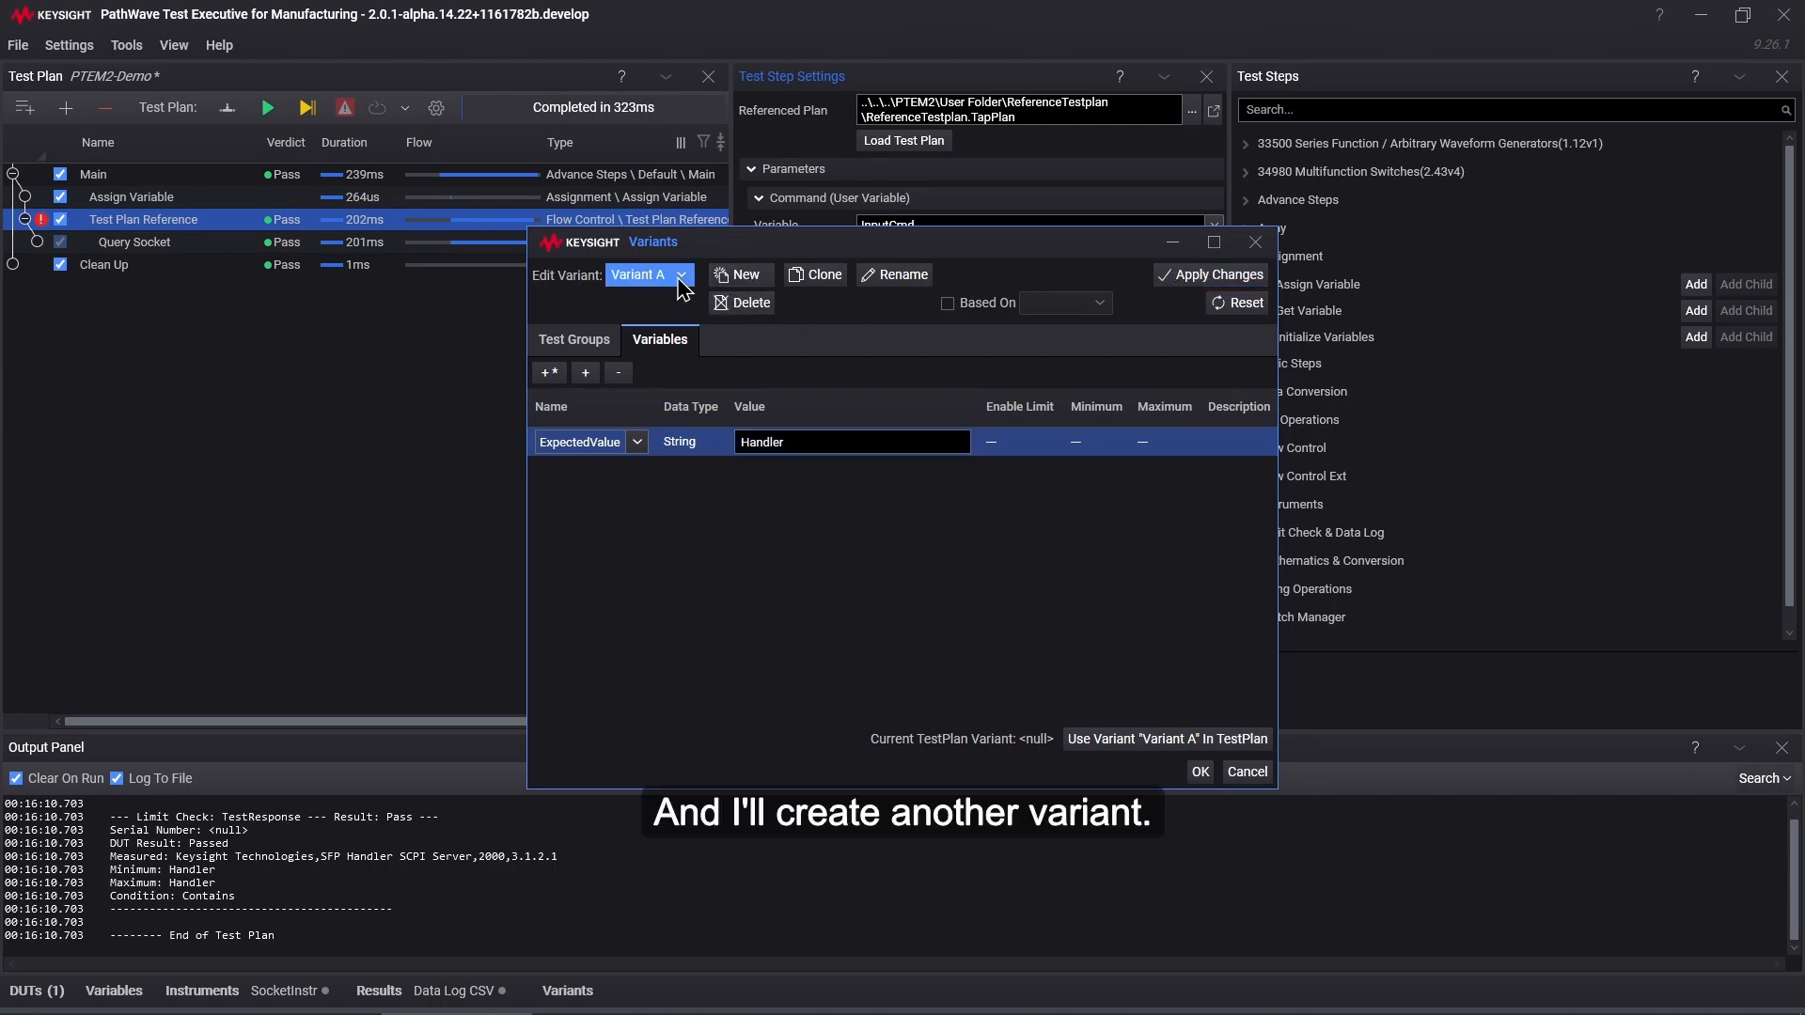
Step: Create a new variant named Variant B
left_click(758, 278)
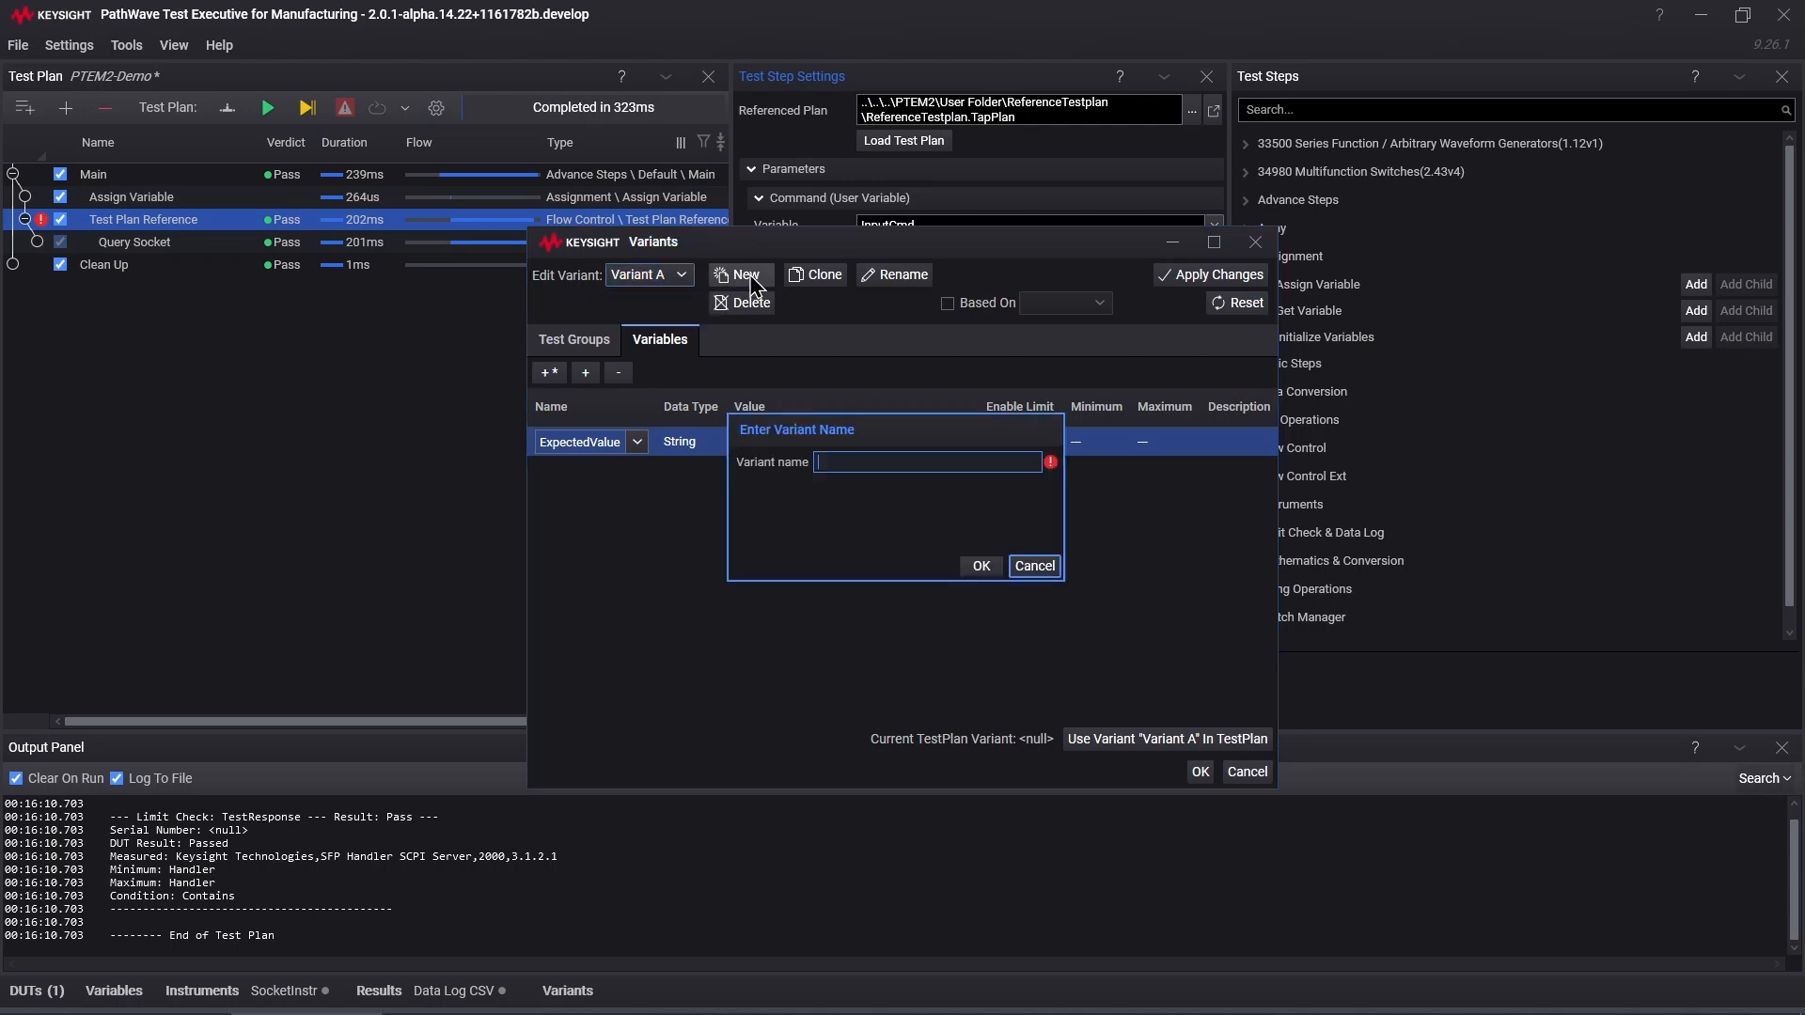
type("Variant B")
left_click(981, 566)
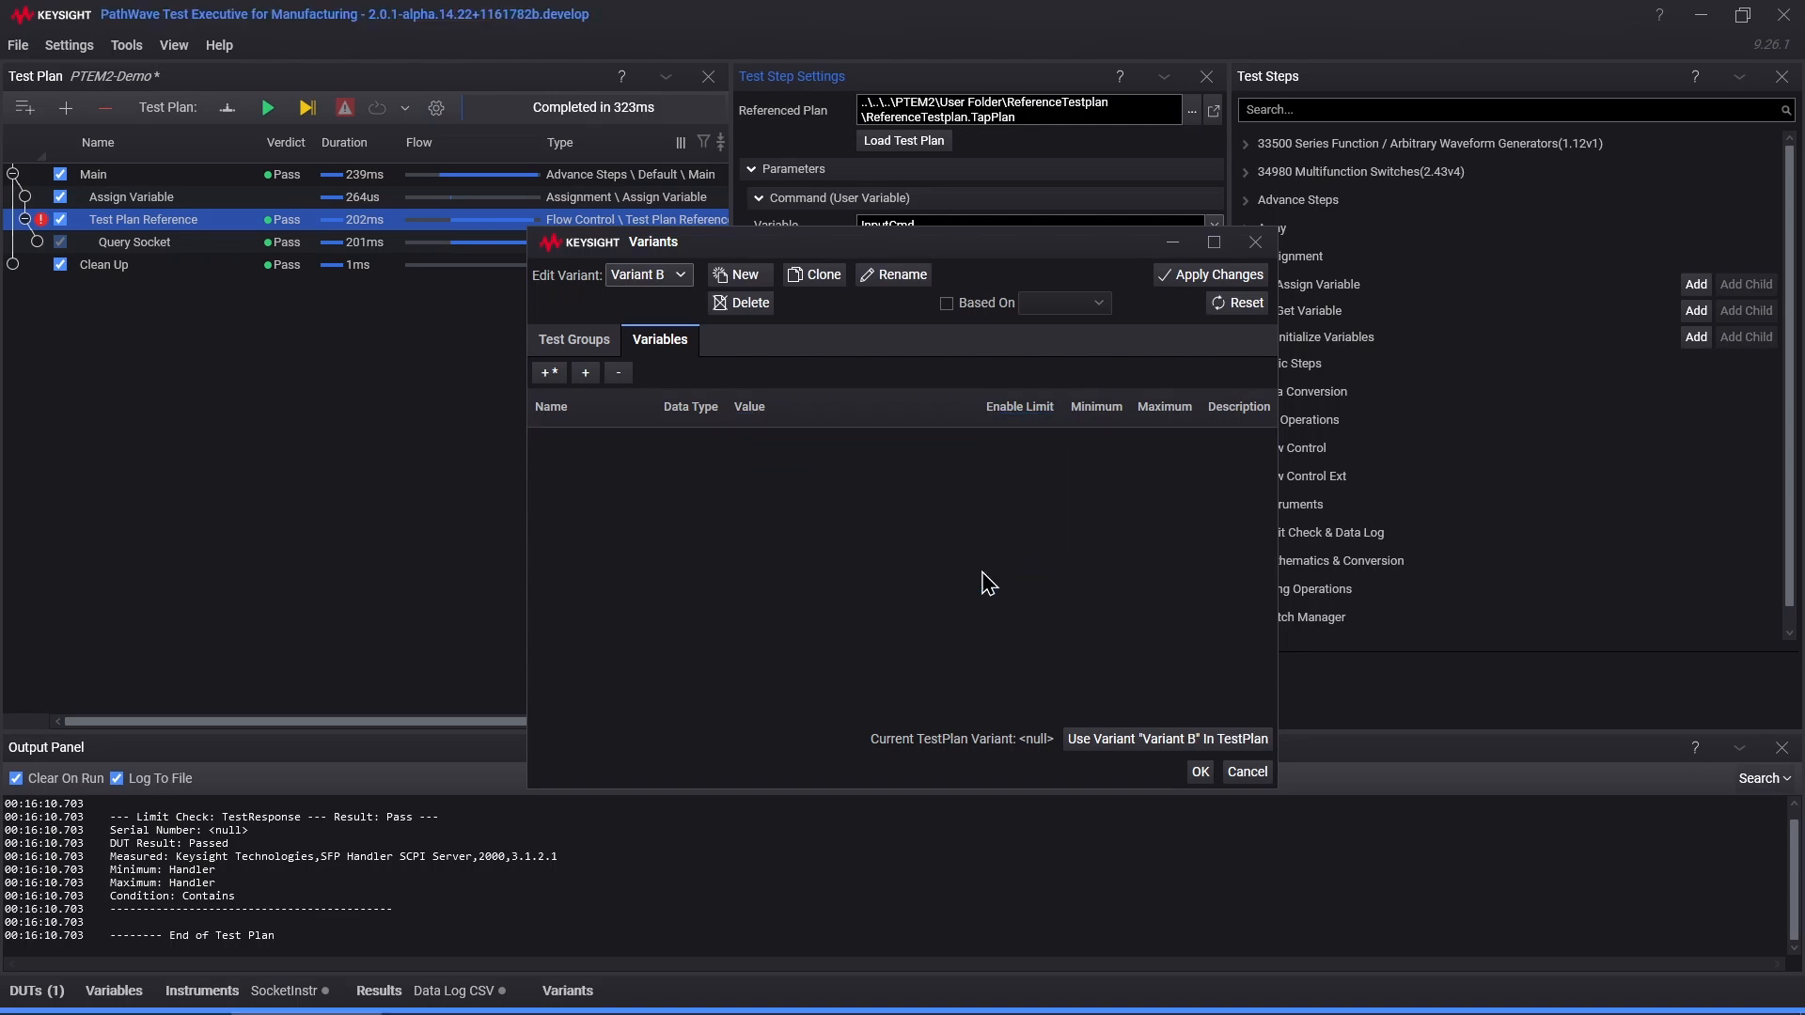
Step: Add the ExpectedValue variable with value ABC to Variant B and apply the changes
left_click(586, 372)
left_click(651, 455)
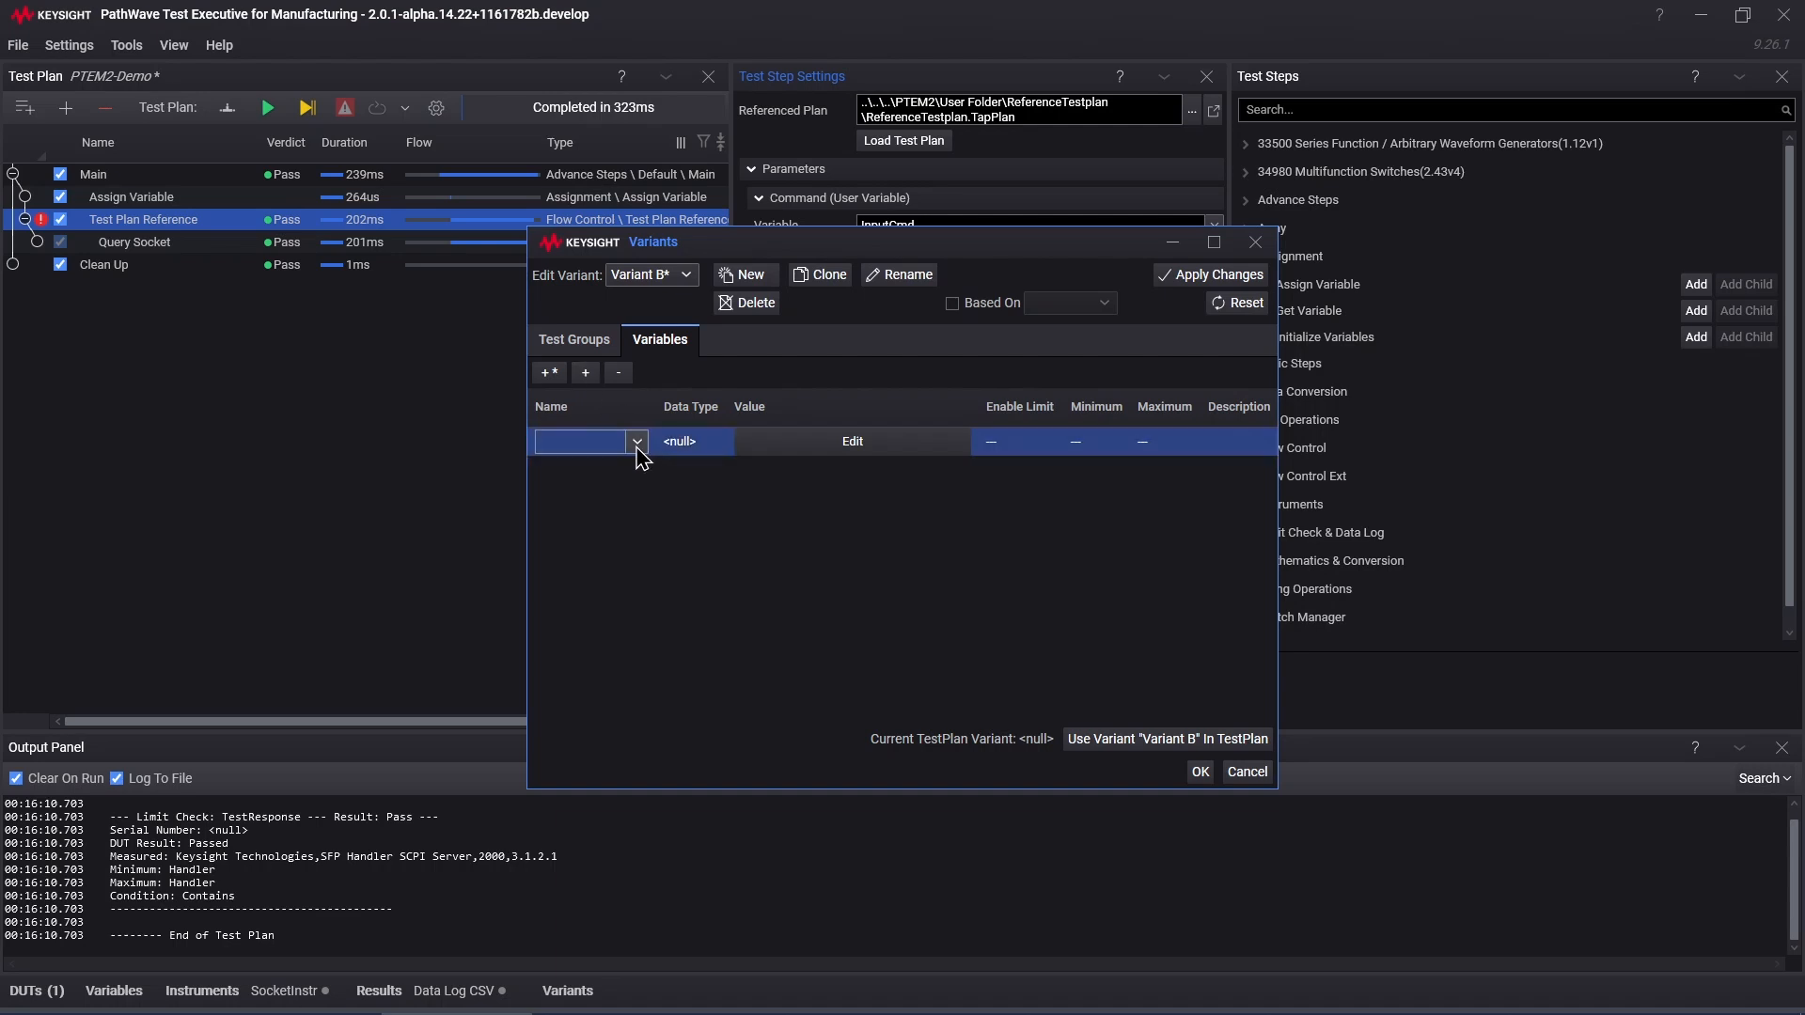
left_click(637, 442)
left_click(661, 706)
left_click(813, 440)
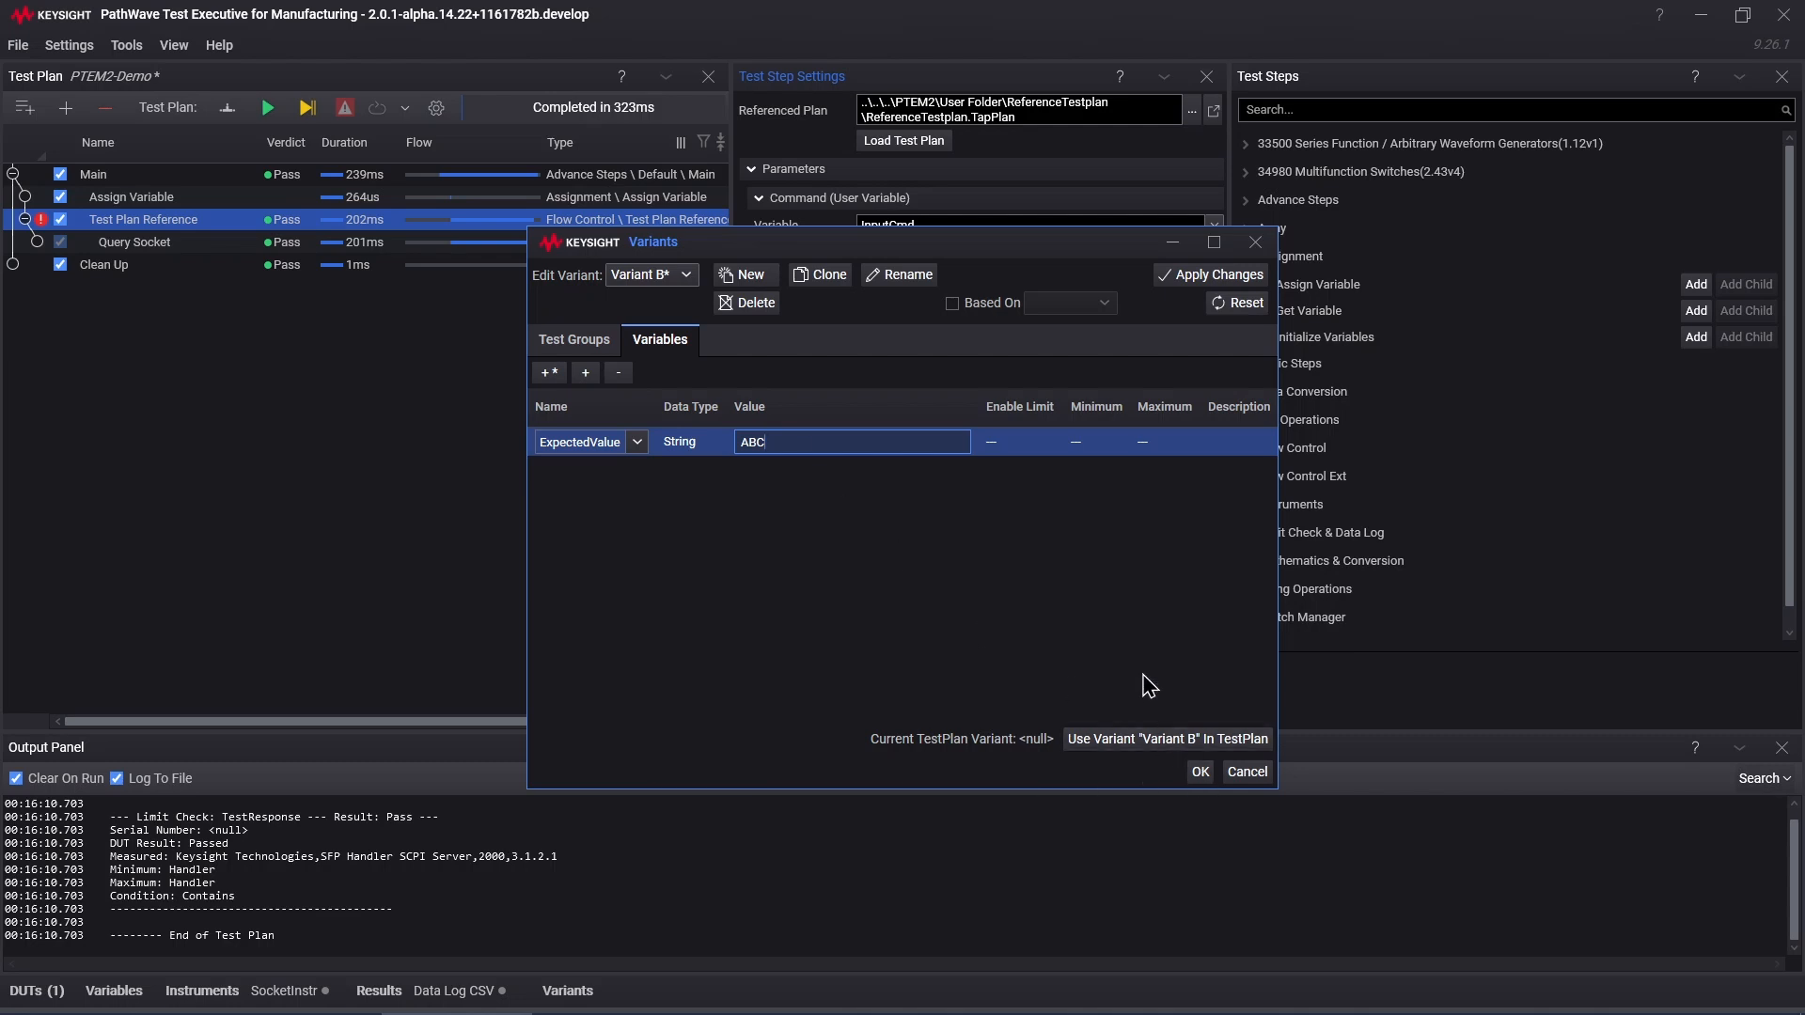
left_click(1192, 275)
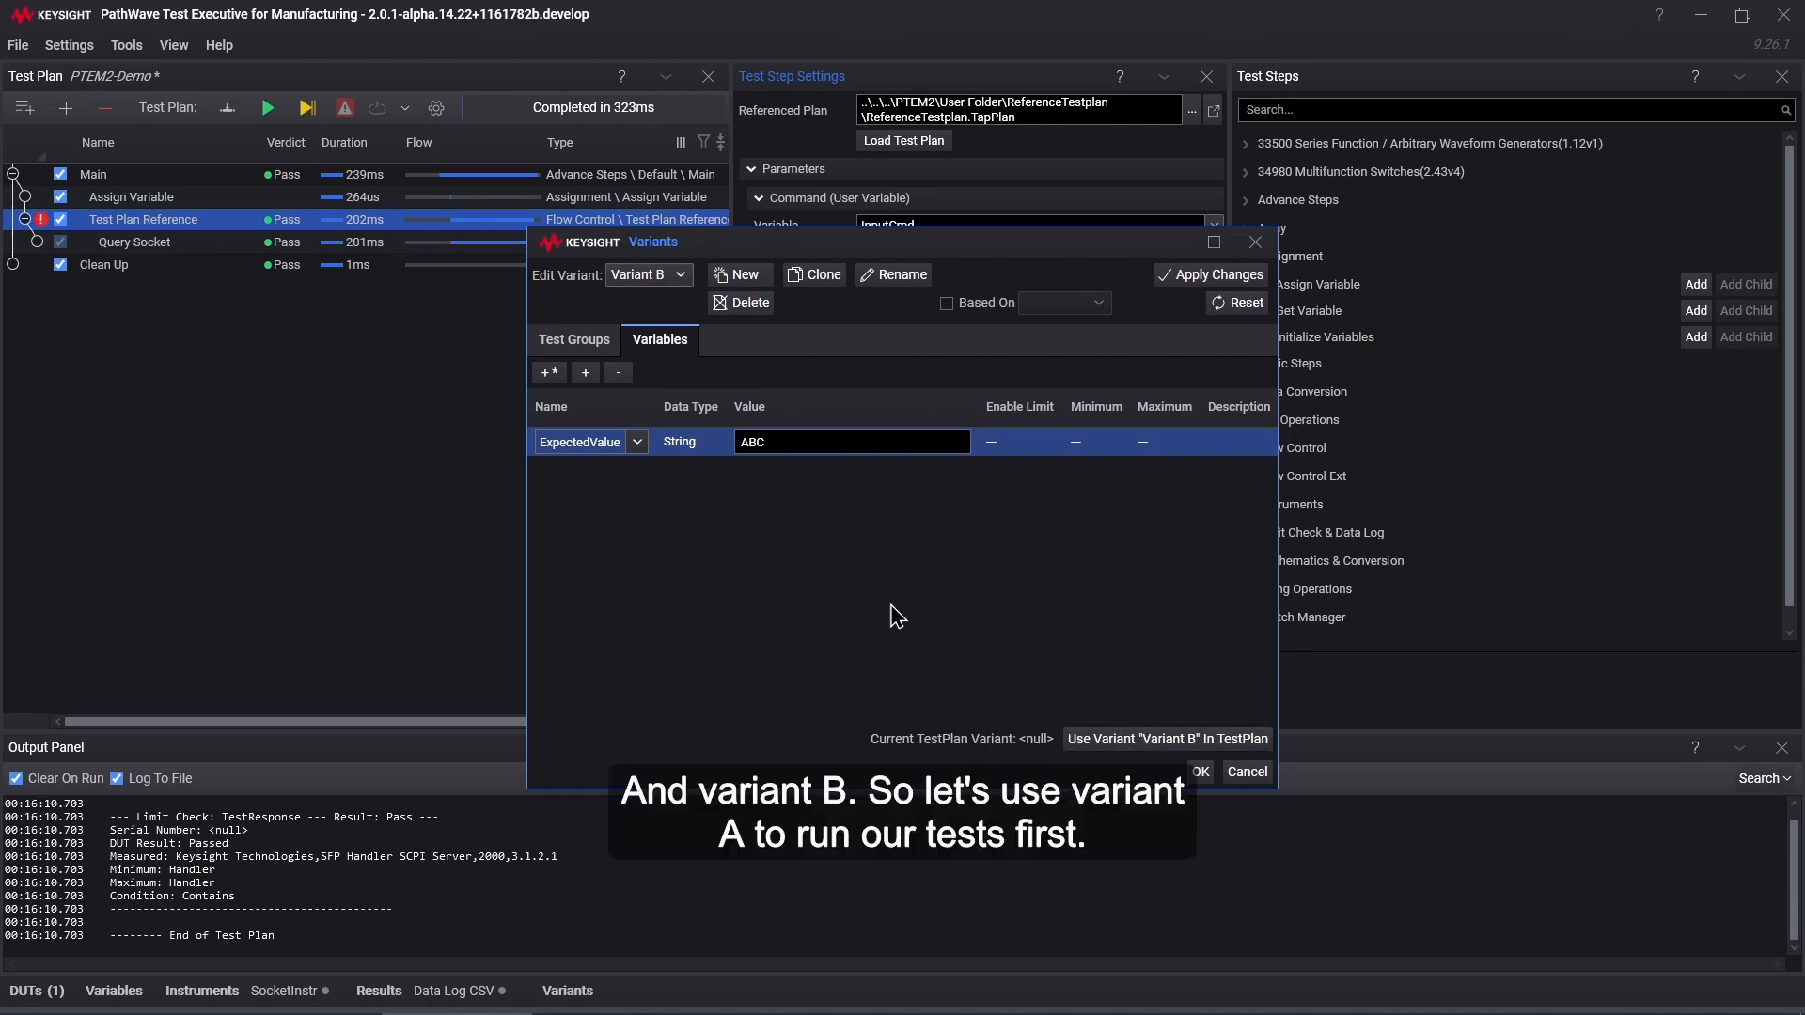
Step: Set Variant A as the test plan's active variant and run the plan, passing with Handler
left_click(648, 274)
left_click(677, 313)
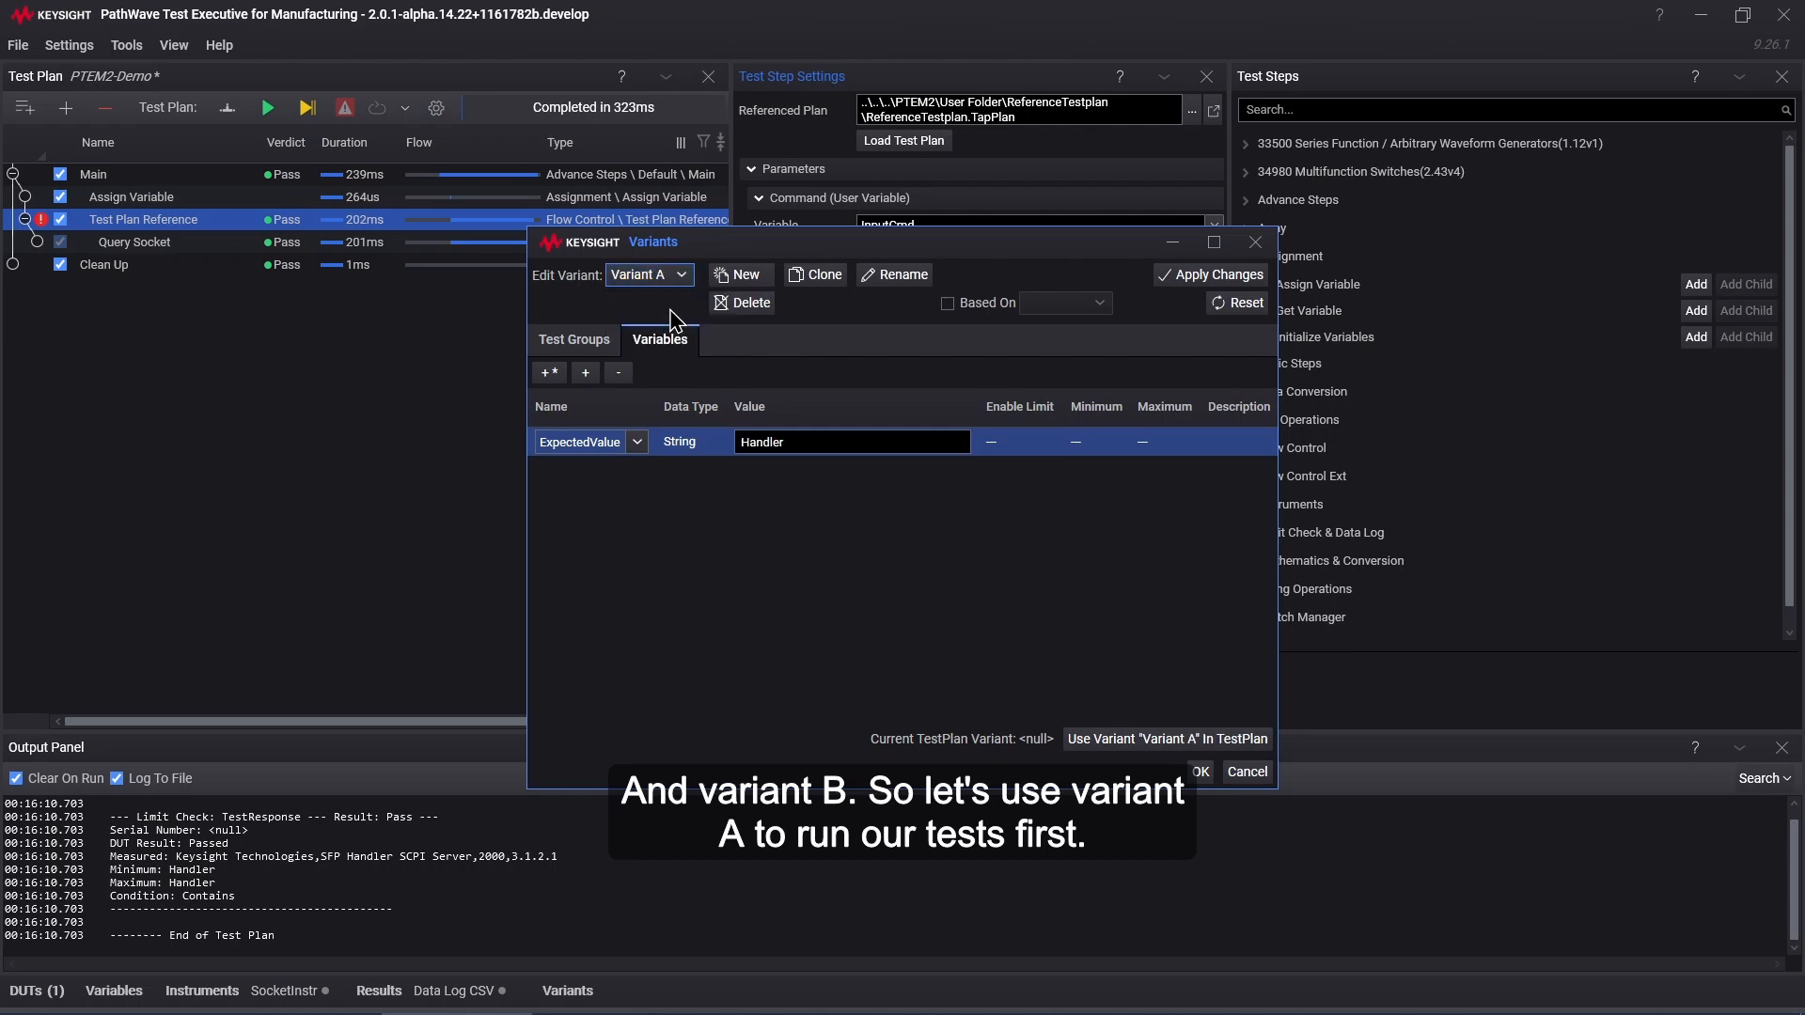
left_click(1175, 745)
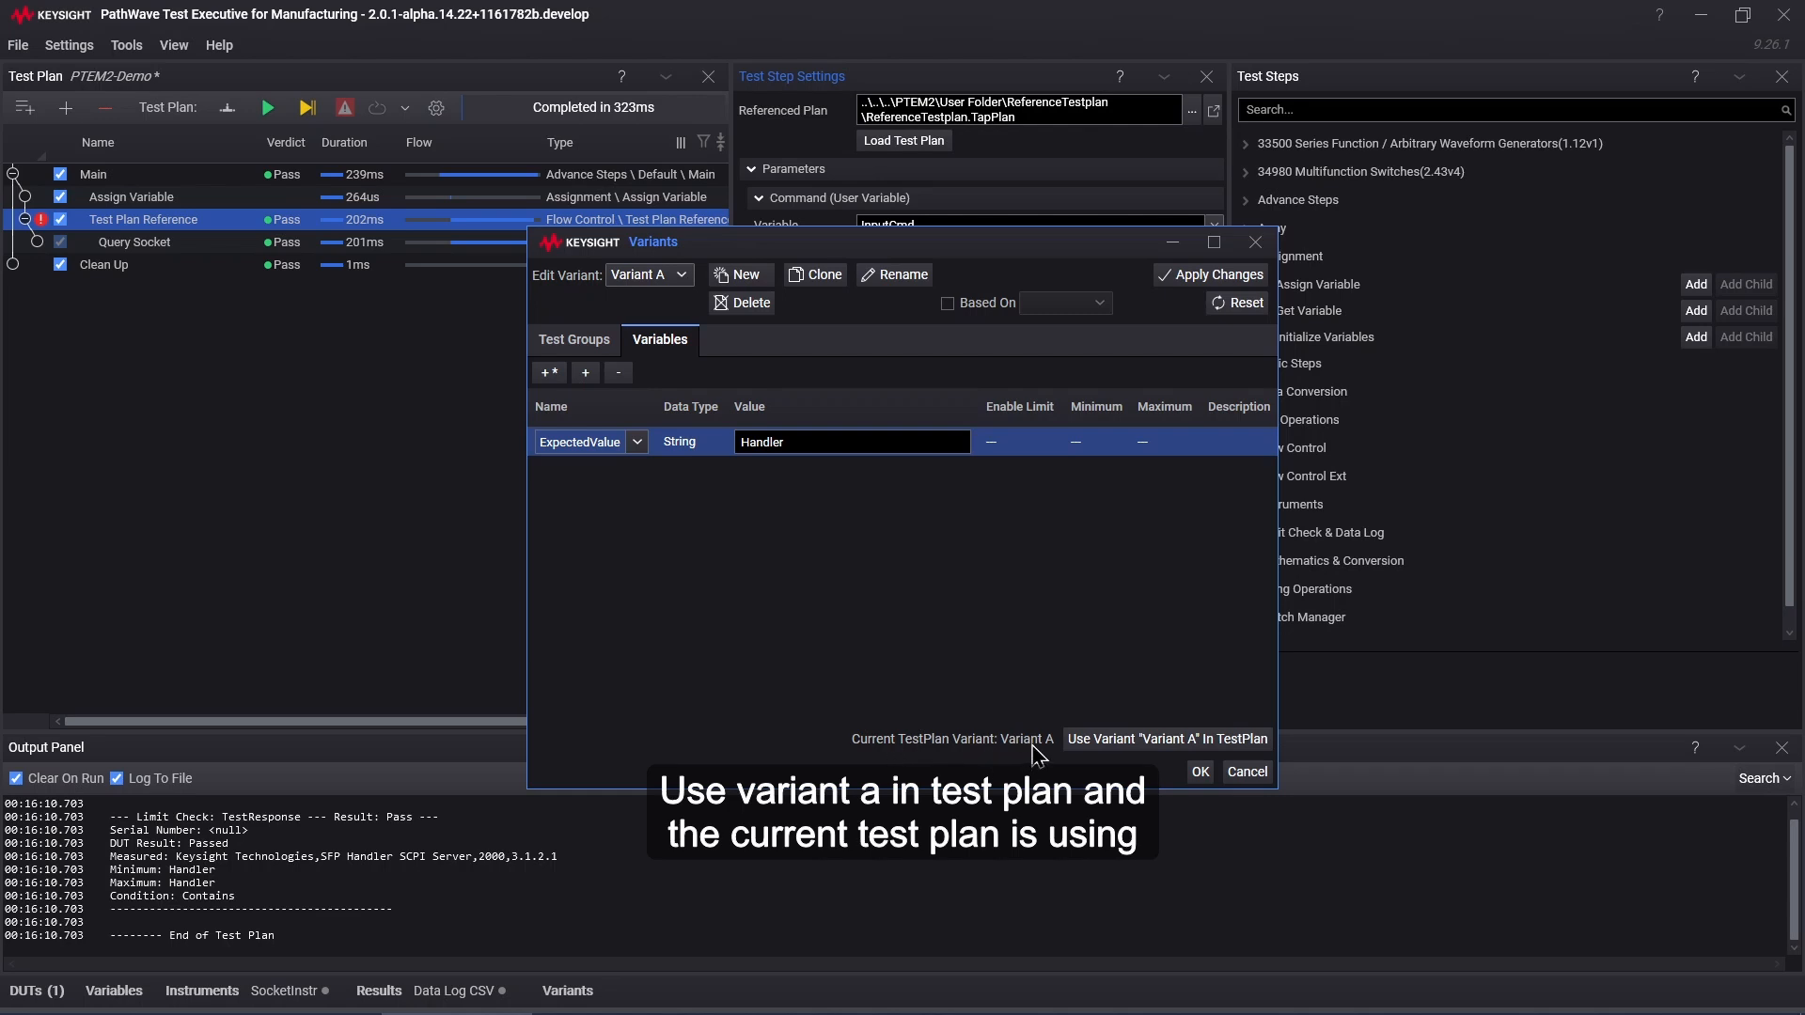
left_click(1201, 773)
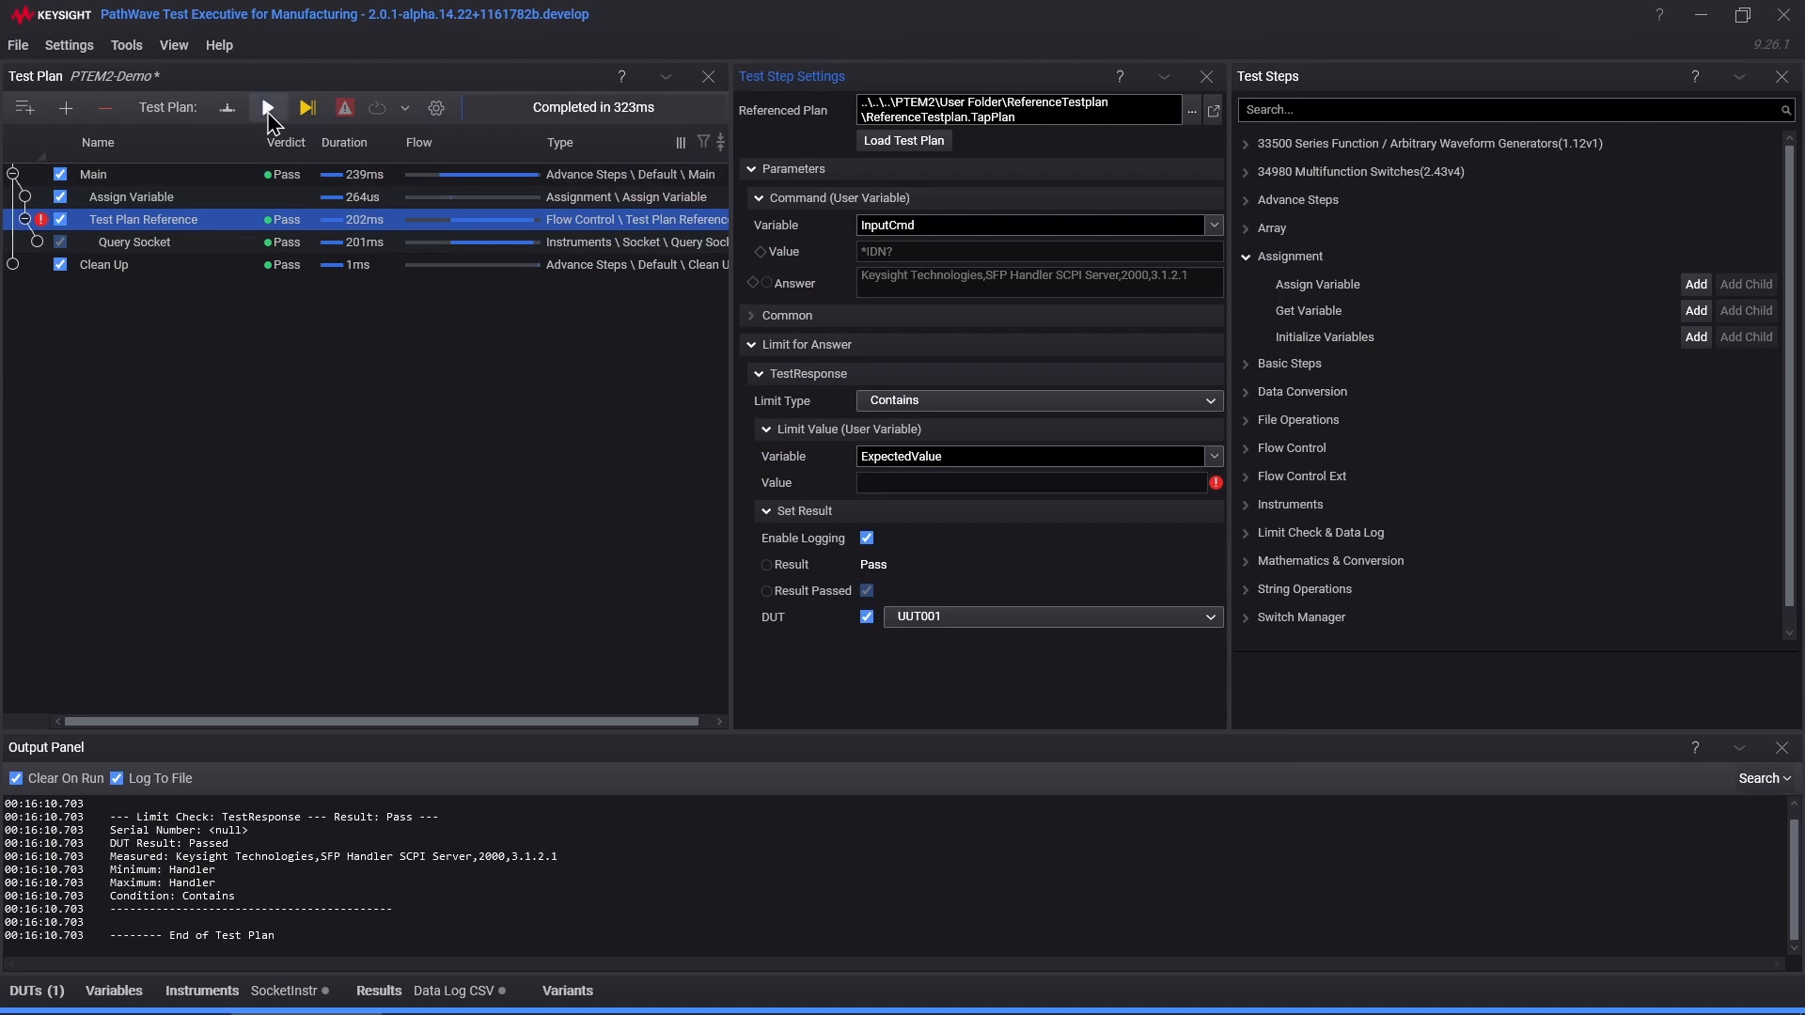
left_click(267, 109)
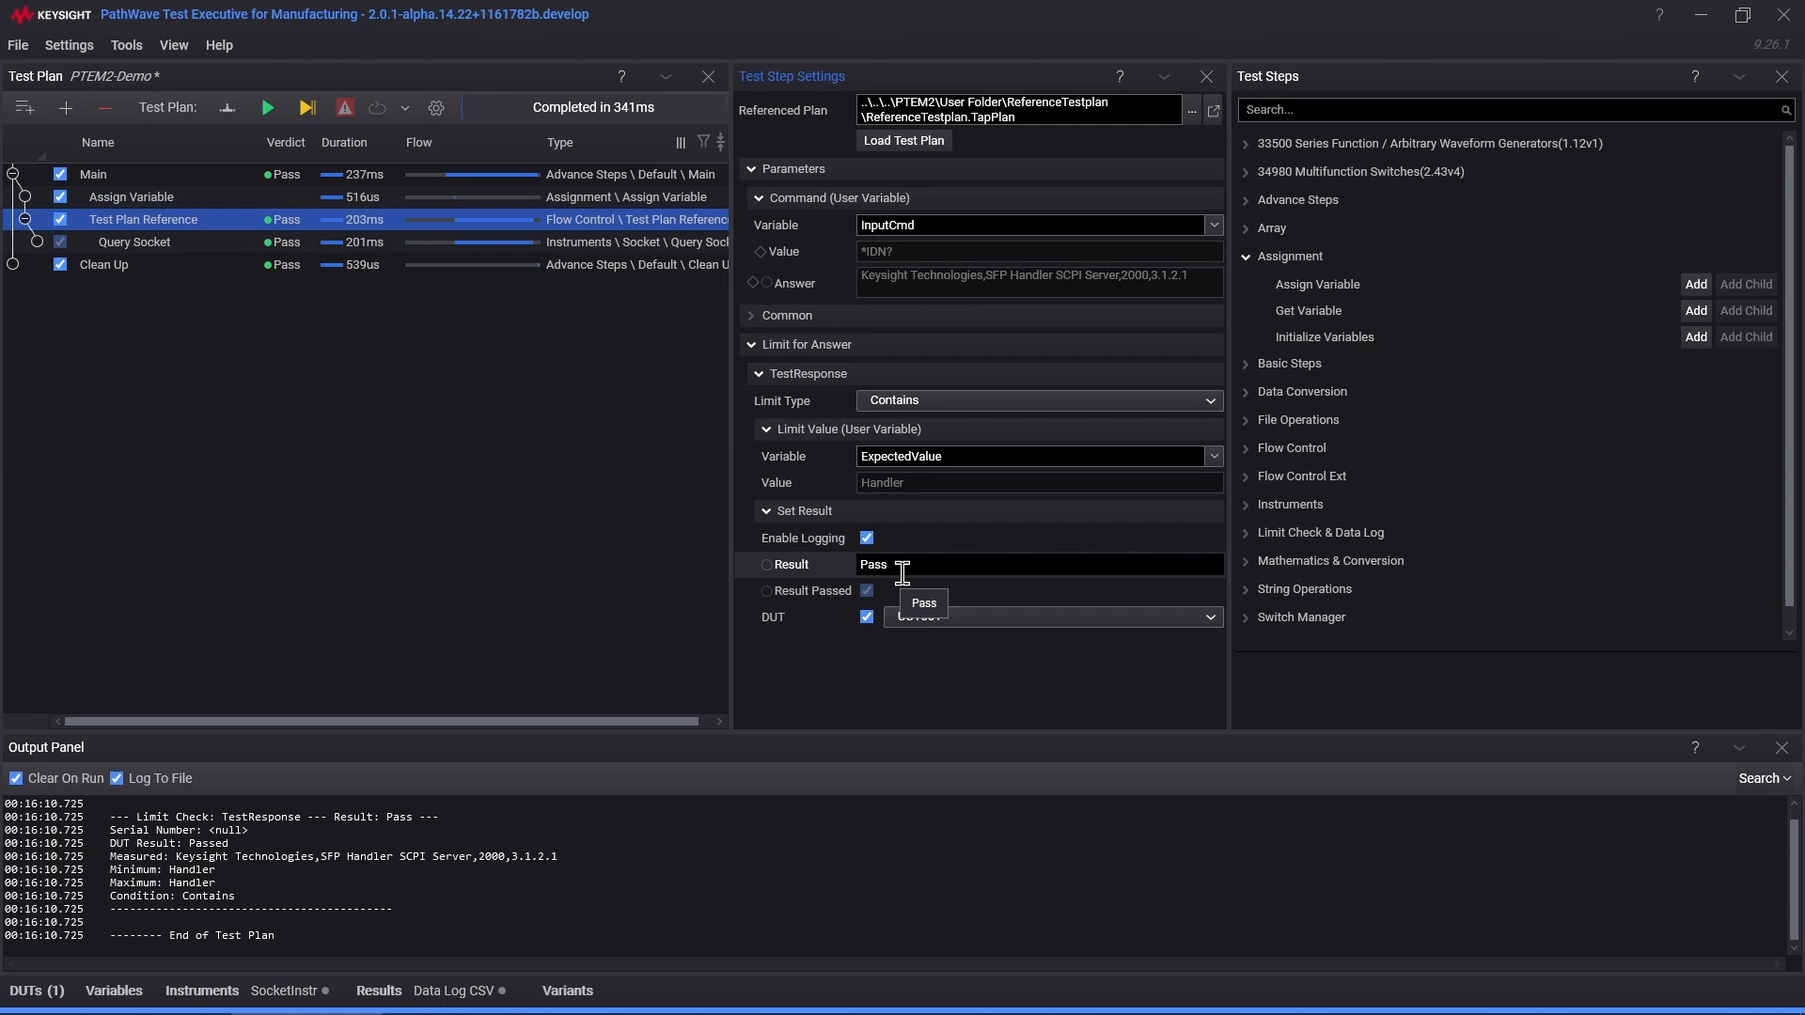
Step: Make Variant B the active variant via Settings > Variables > Variants and rerun, failing on ABC
left_click(68, 45)
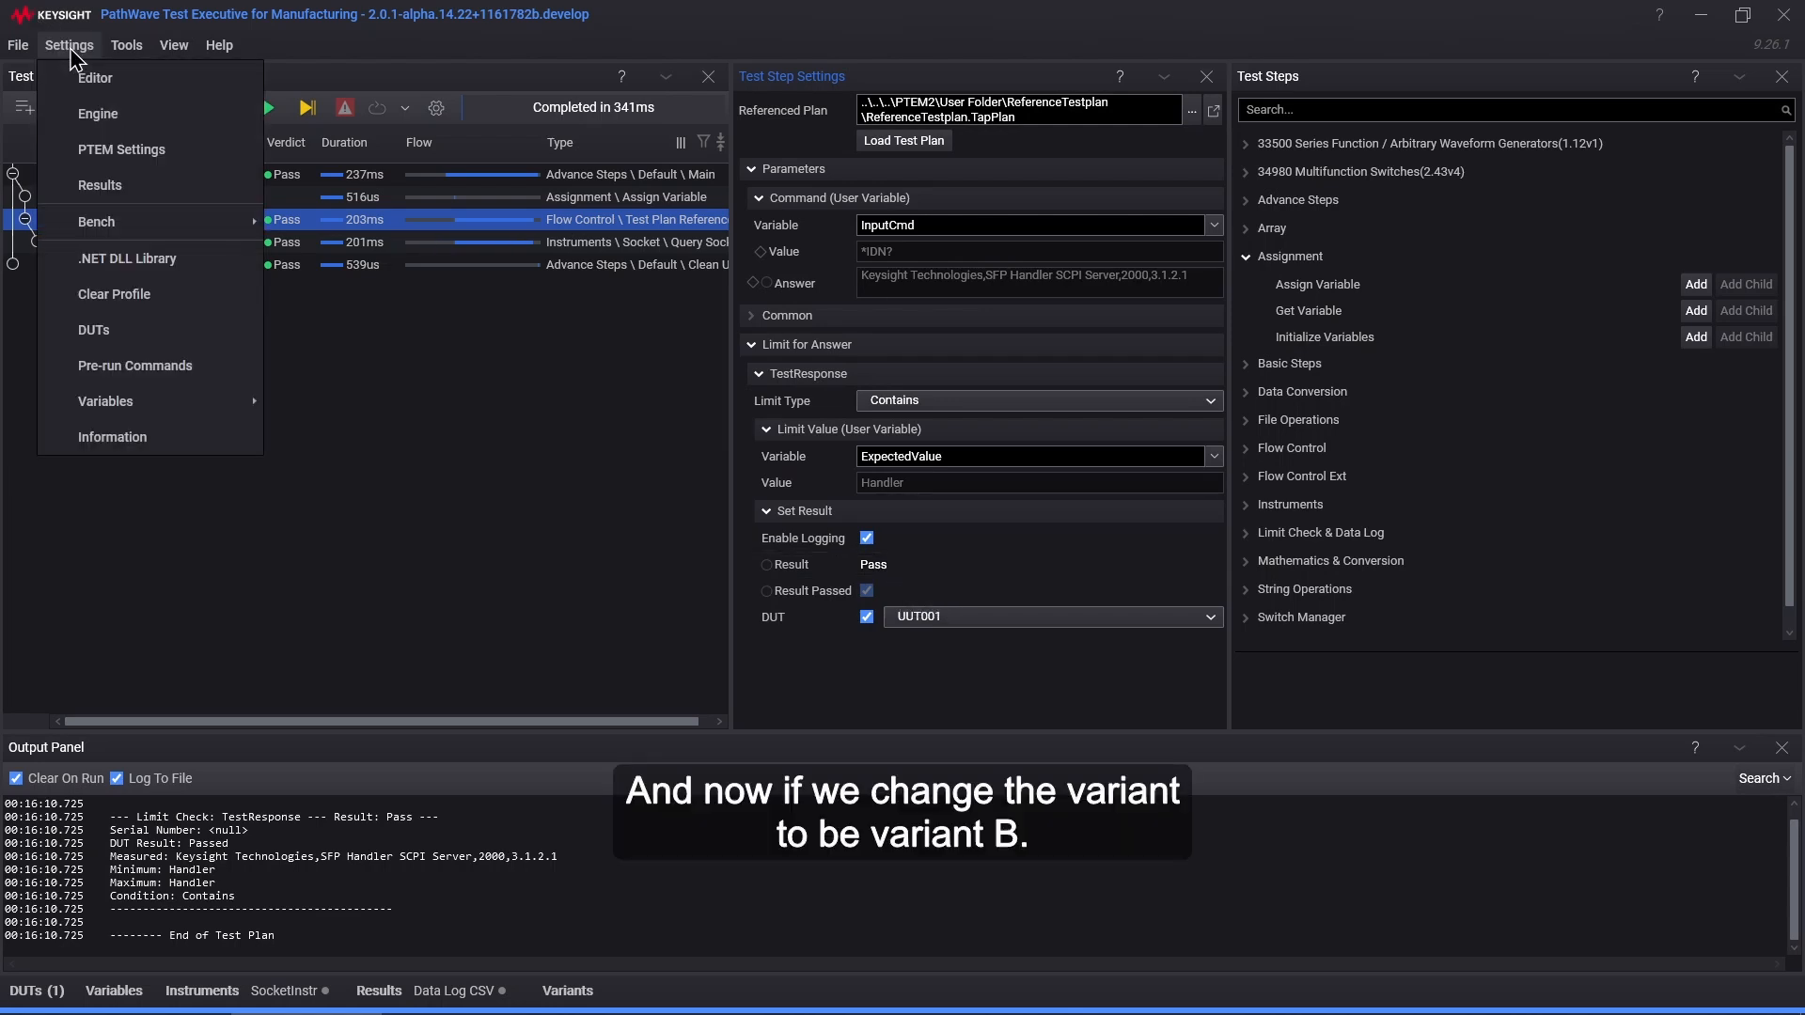
mouse_move(216, 401)
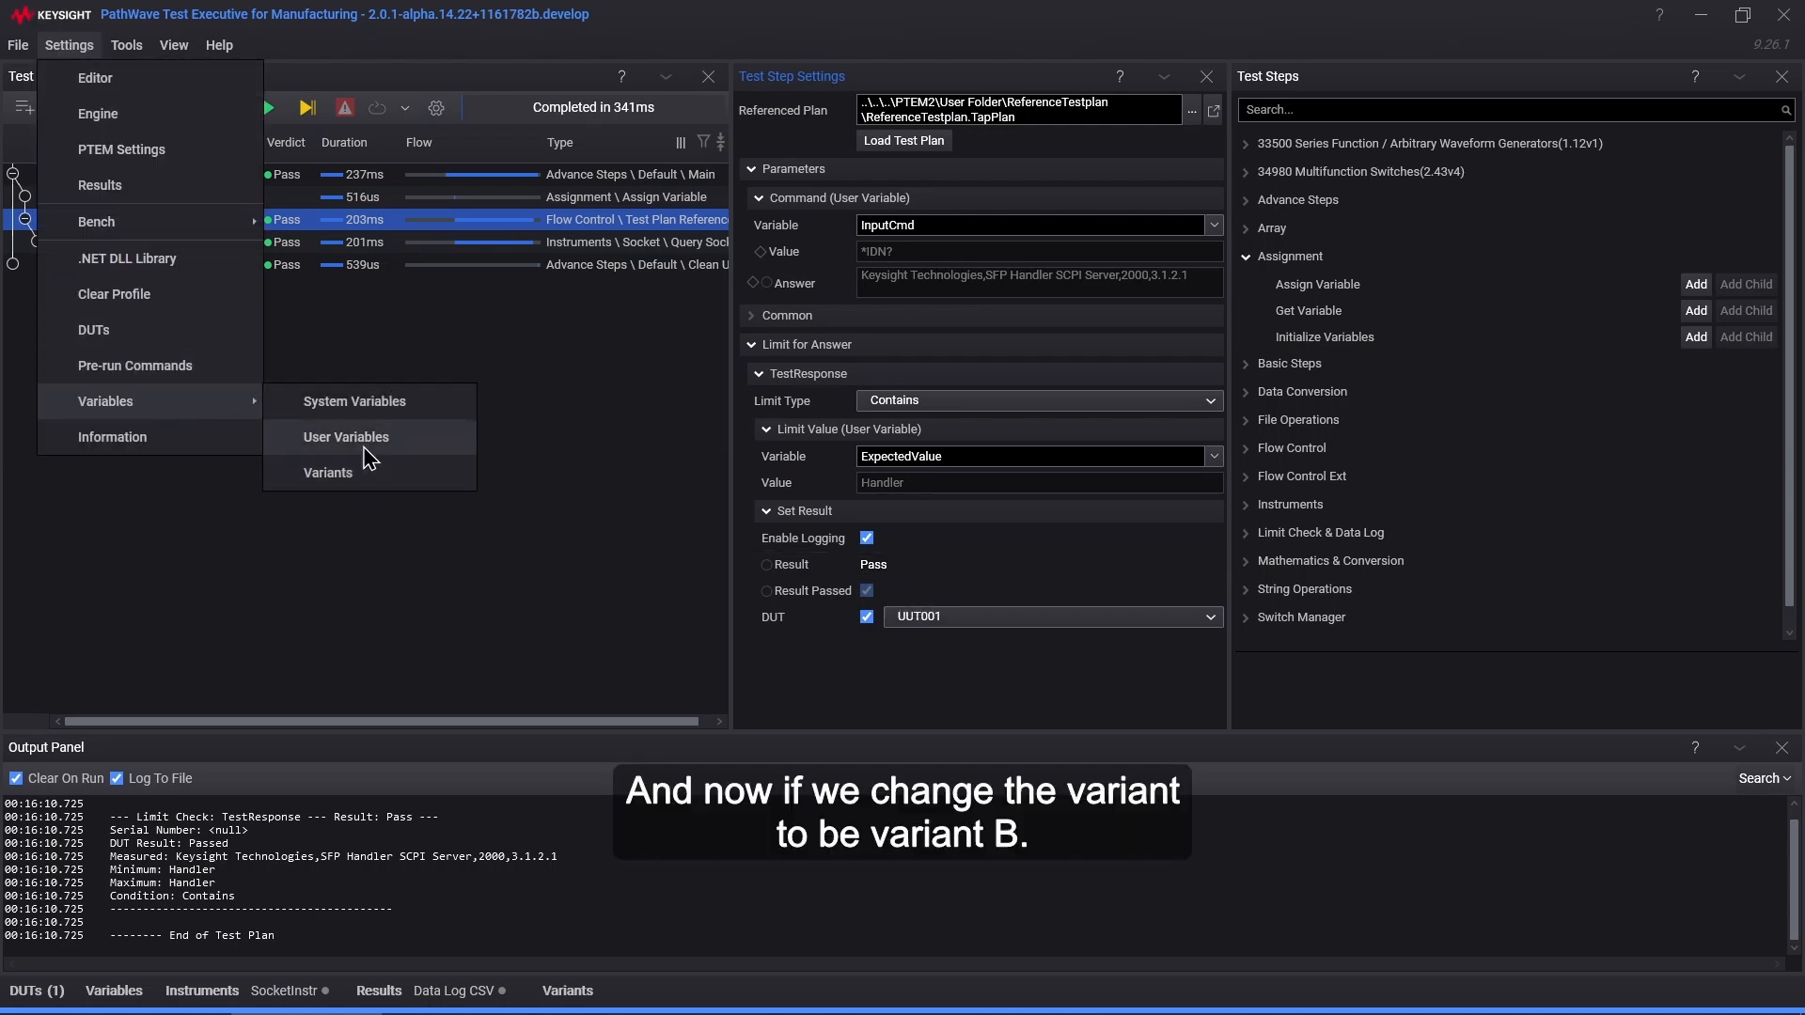
left_click(347, 480)
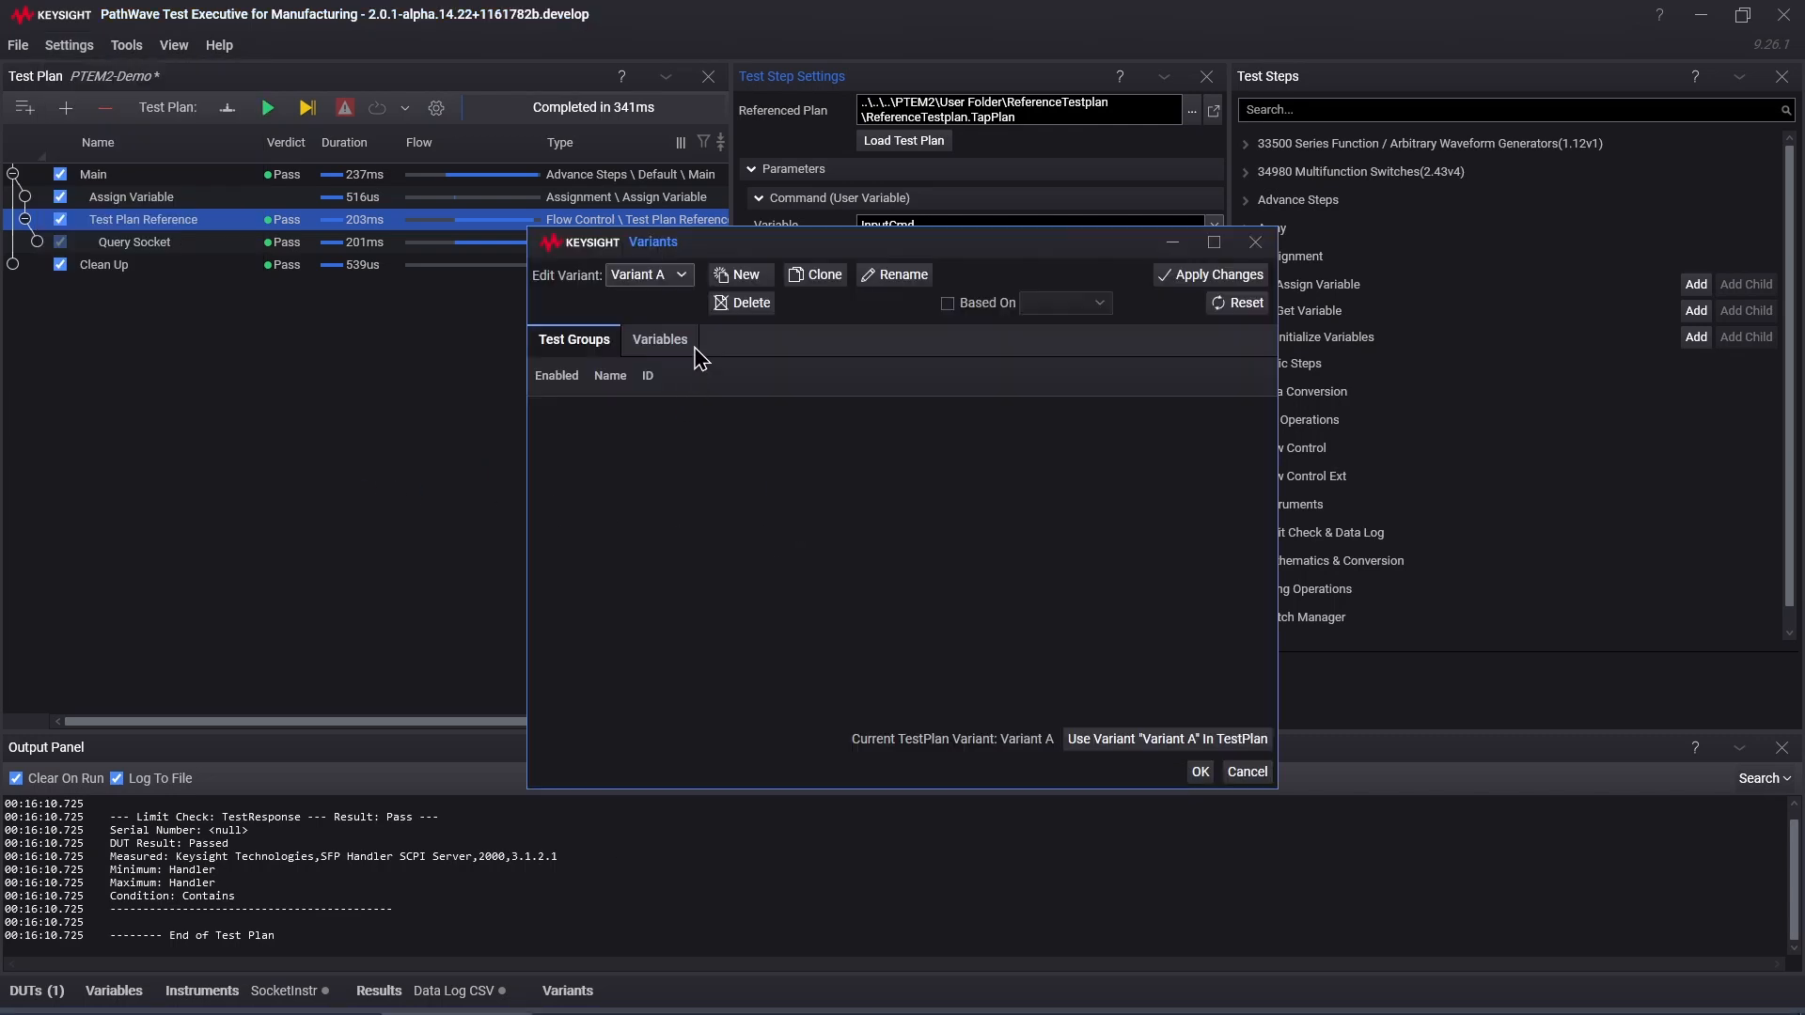
left_click(677, 280)
left_click(658, 349)
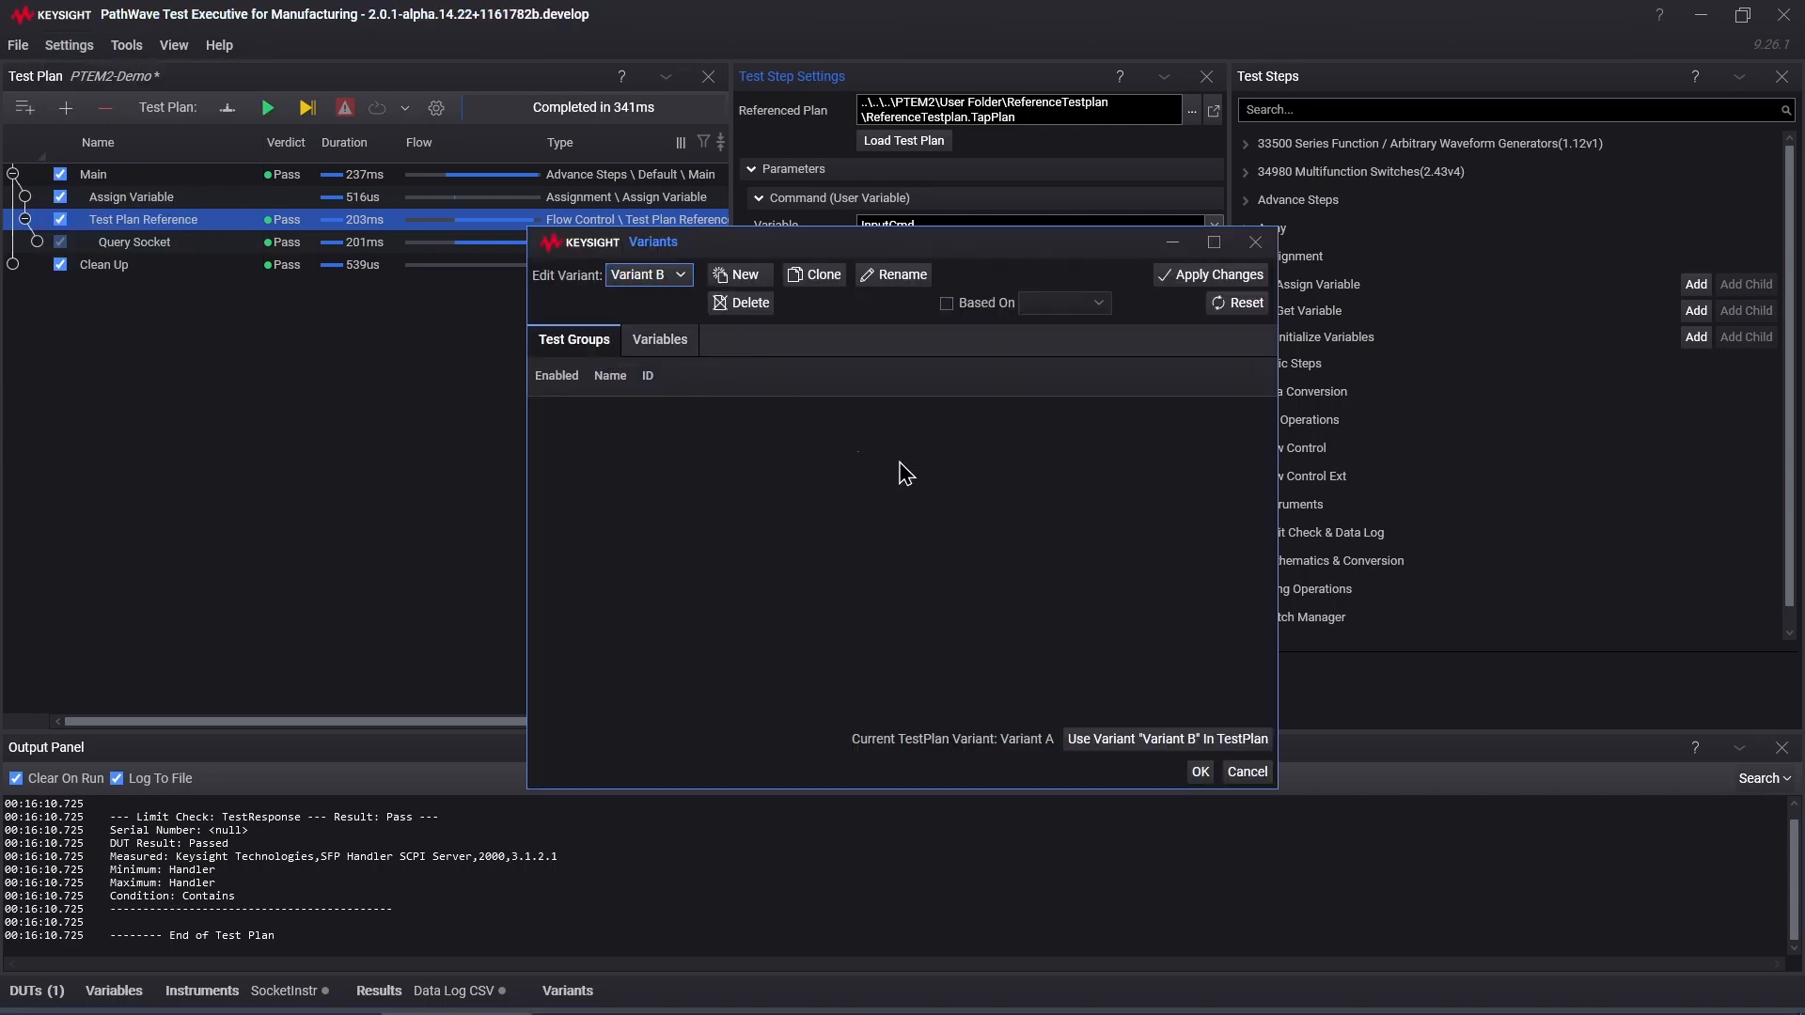
left_click(1147, 740)
left_click(1199, 773)
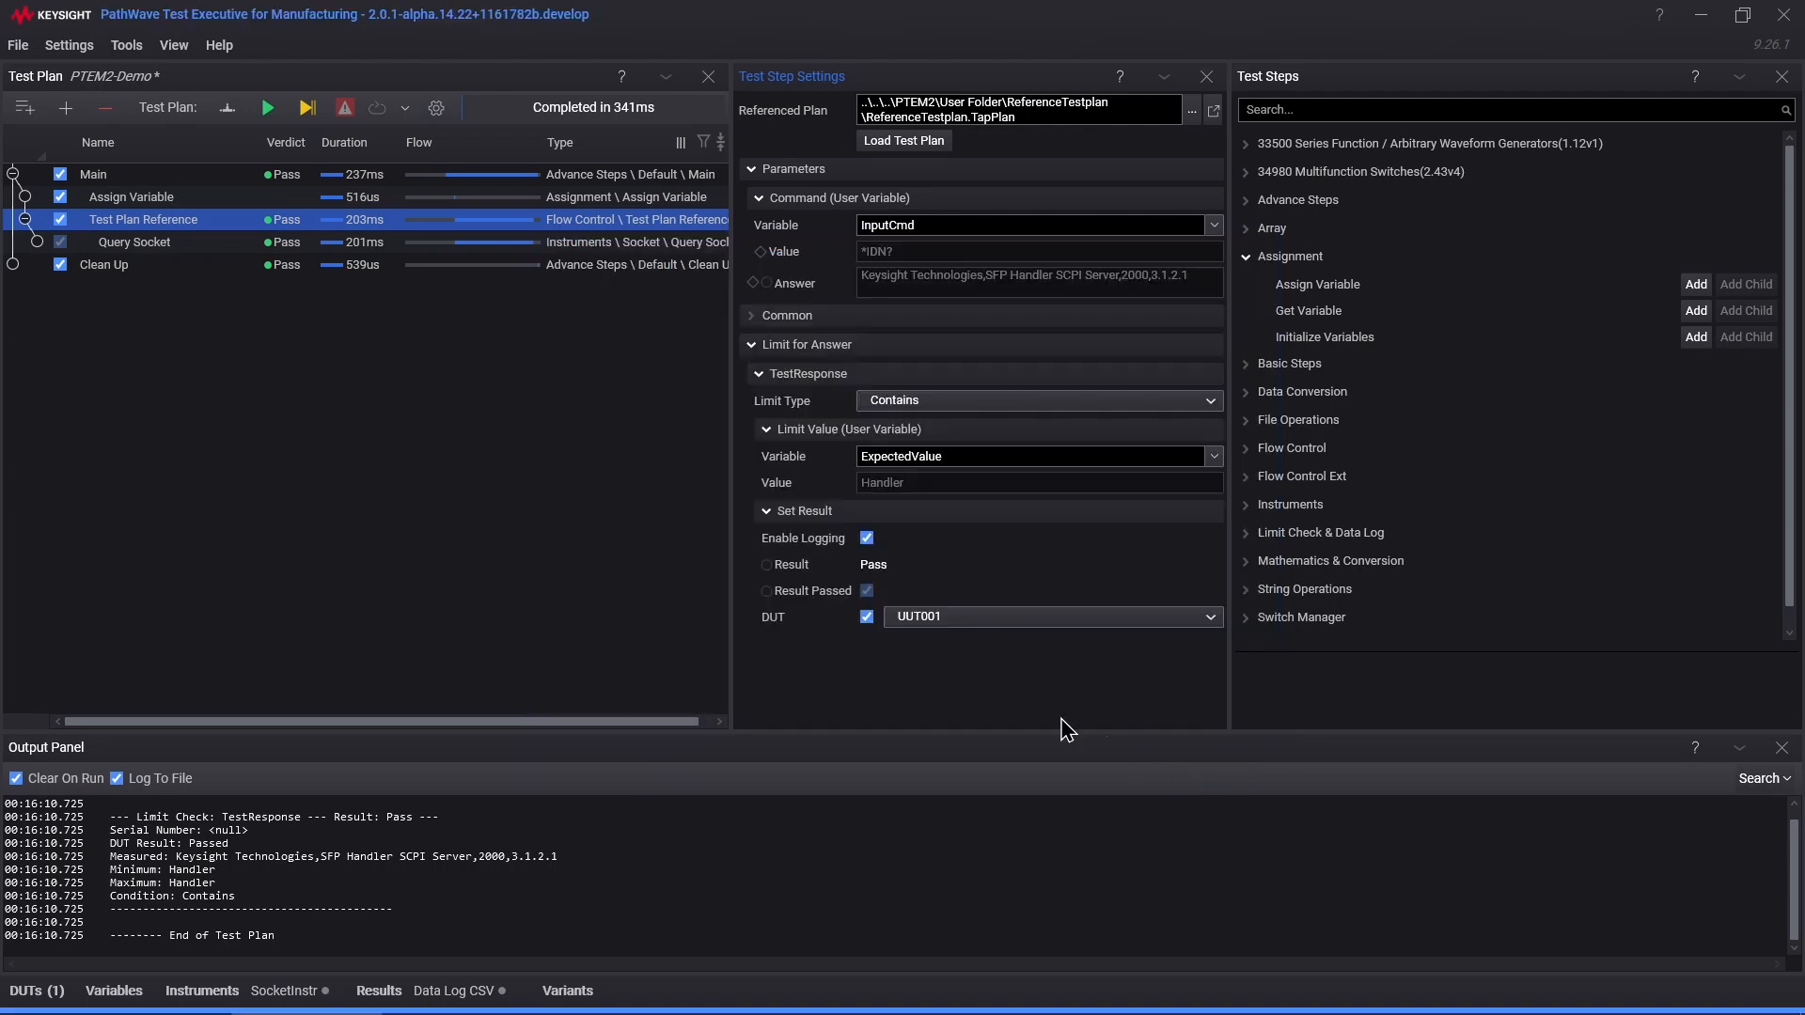
left_click(268, 109)
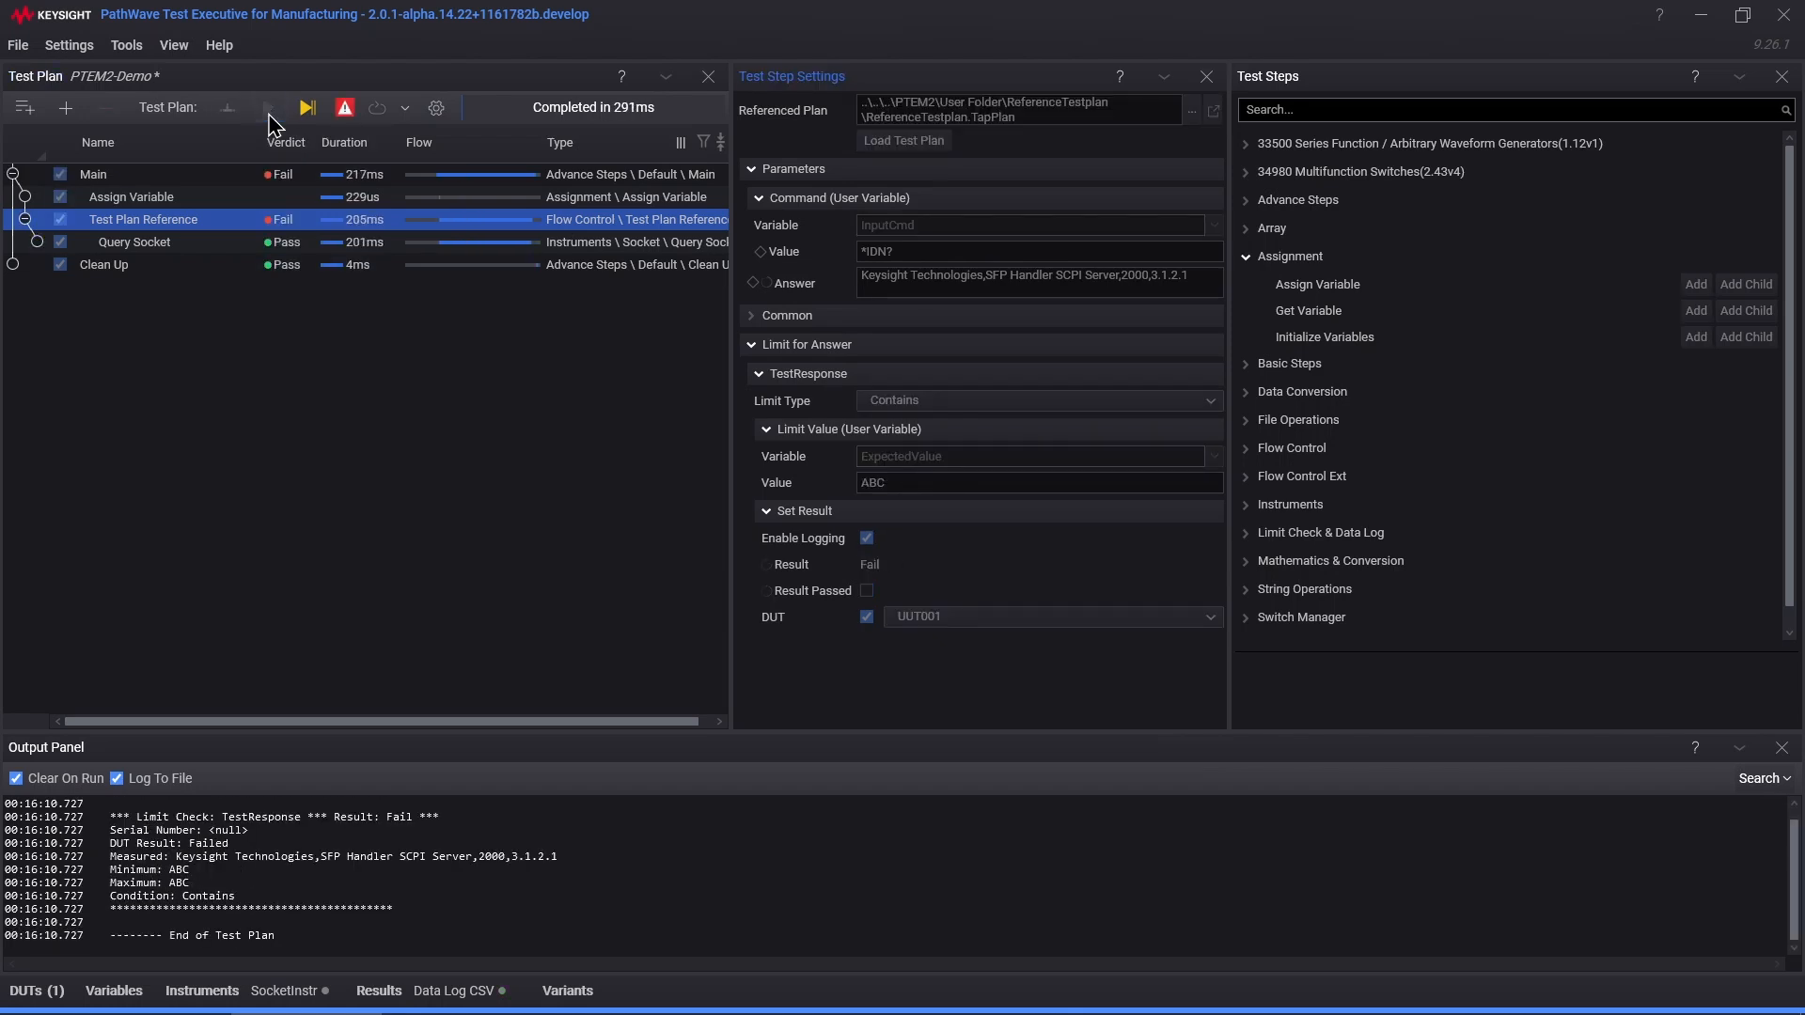